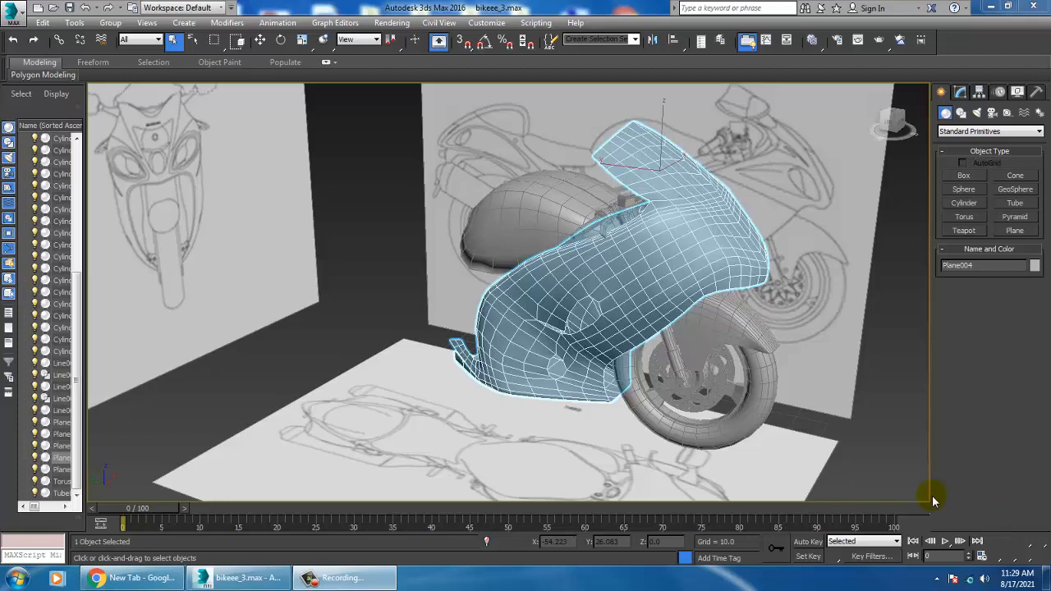
# Step: Open the reference photo suzuki-hayabusa-gsx1300r-640.jpg in an image viewer window and place it beside the bike model
pyautogui.keyDown('alt'); pyautogui.moveTo(605, 293); pyautogui.dragTo(623, 282, button='middle'); pyautogui.keyUp('alt')
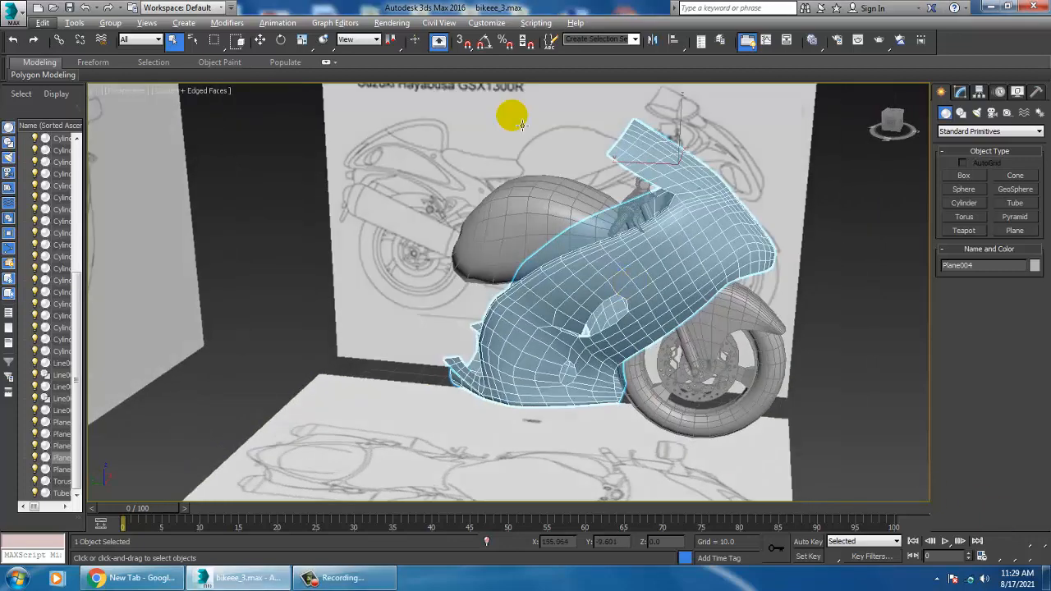
pyautogui.click(392, 22)
pyautogui.click(464, 384)
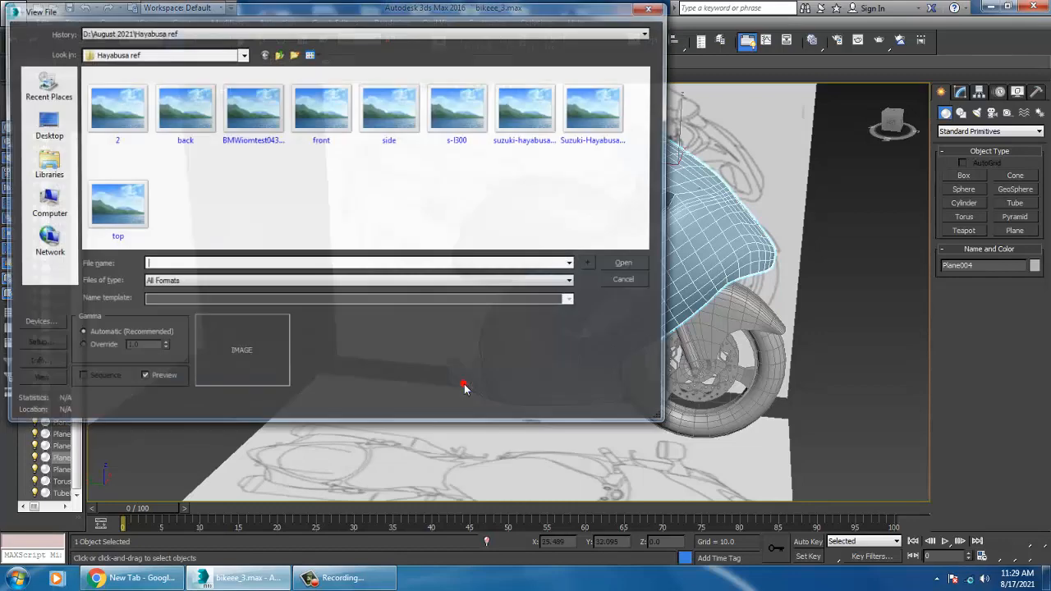
pyautogui.click(266, 115)
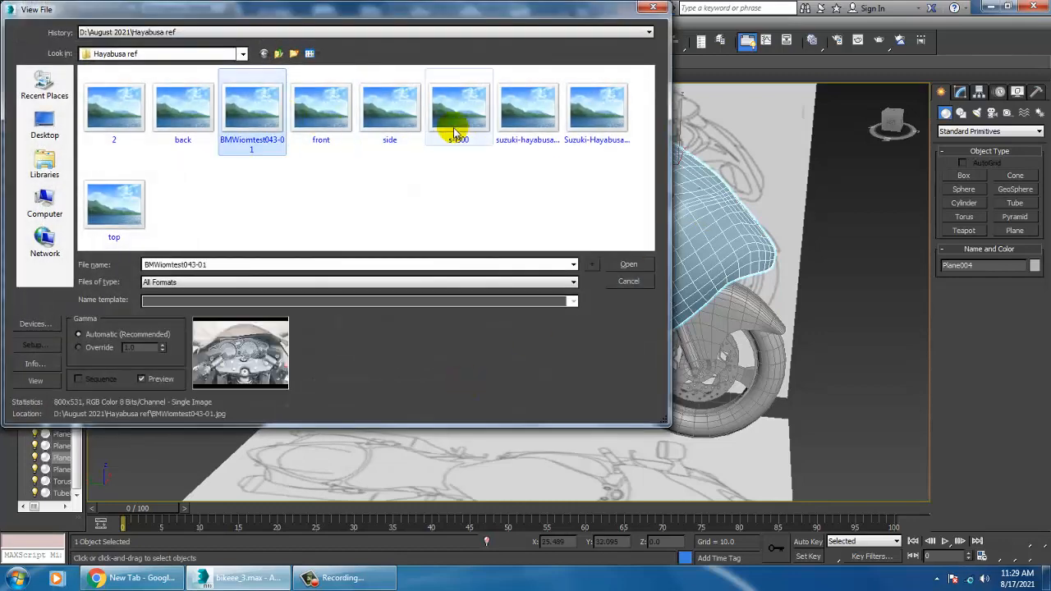
pyautogui.doubleClick(549, 119)
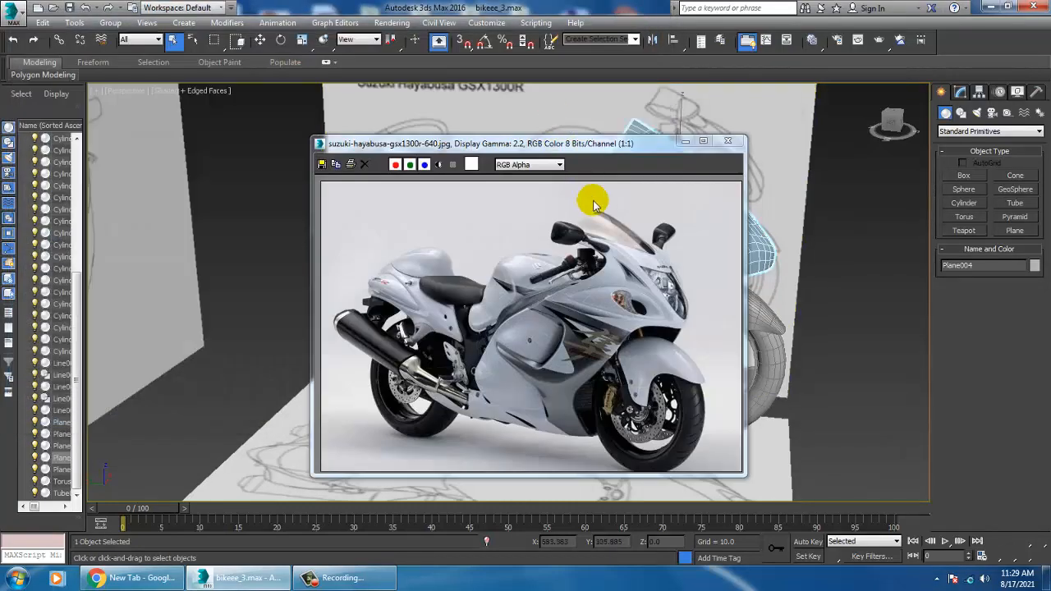
pyautogui.moveTo(608, 145); pyautogui.dragTo(238, 126)
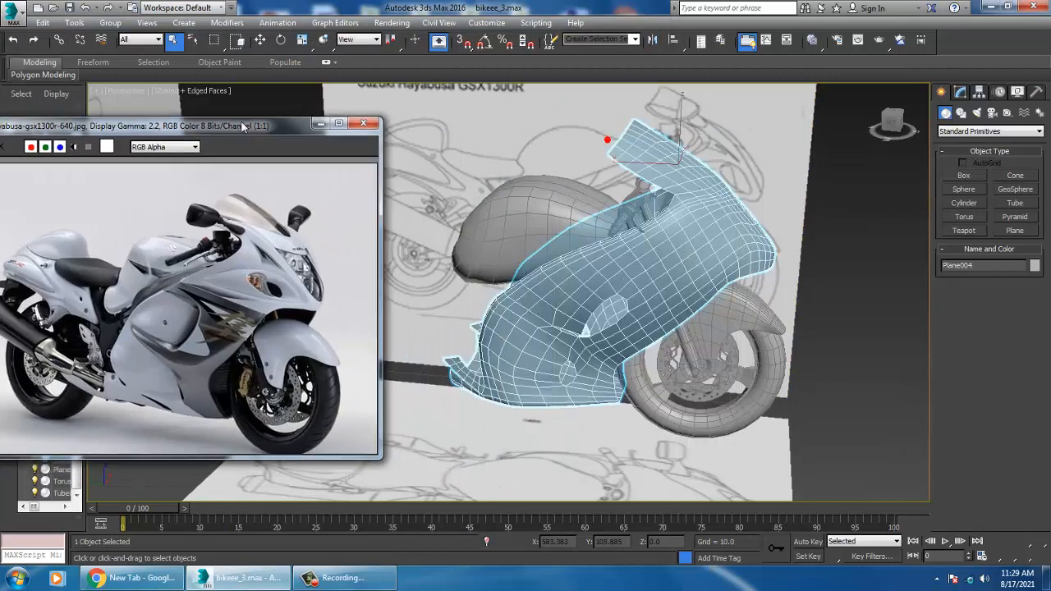
# Step: In the full-size Left view, scale the fuel tank up uniformly to match its outline on the side blueprint
pyautogui.hotkey('alt', 'w')
pyautogui.hotkey('alt', 'w')
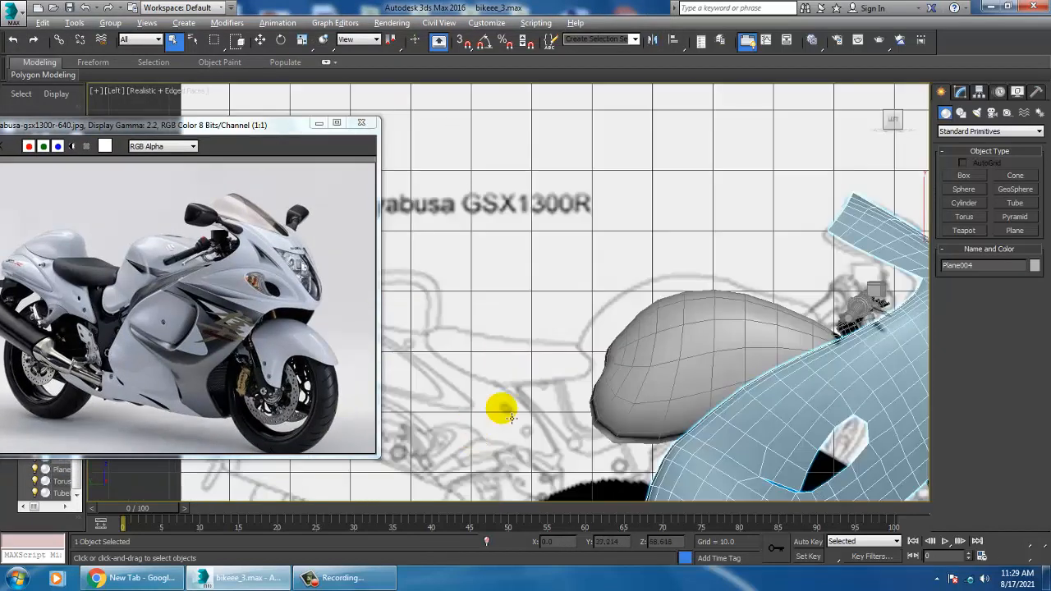
pyautogui.click(693, 382)
pyautogui.moveTo(748, 373); pyautogui.dragTo(721, 312, button='middle')
pyautogui.press('r')
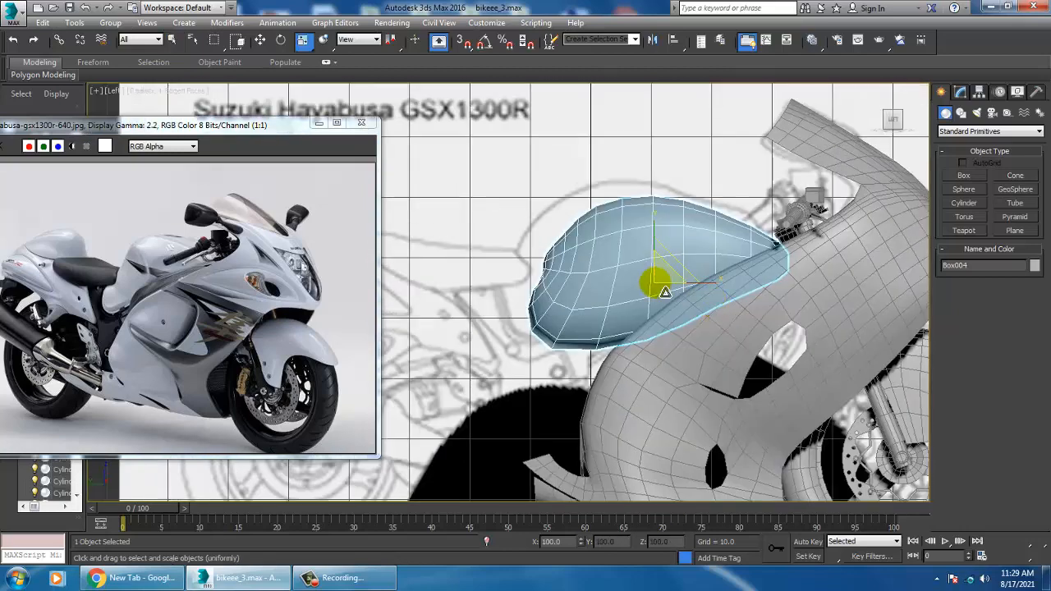
pyautogui.moveTo(656, 279)
pyautogui.mouseDown()
pyautogui.moveTo(647, 275)
pyautogui.moveTo(668, 272)
pyautogui.moveTo(662, 265)
pyautogui.mouseUp()
pyautogui.press('w')
pyautogui.moveTo(666, 276); pyautogui.dragTo(687, 252, button='middle')
pyautogui.moveTo(677, 315); pyautogui.dragTo(684, 298, button='middle')
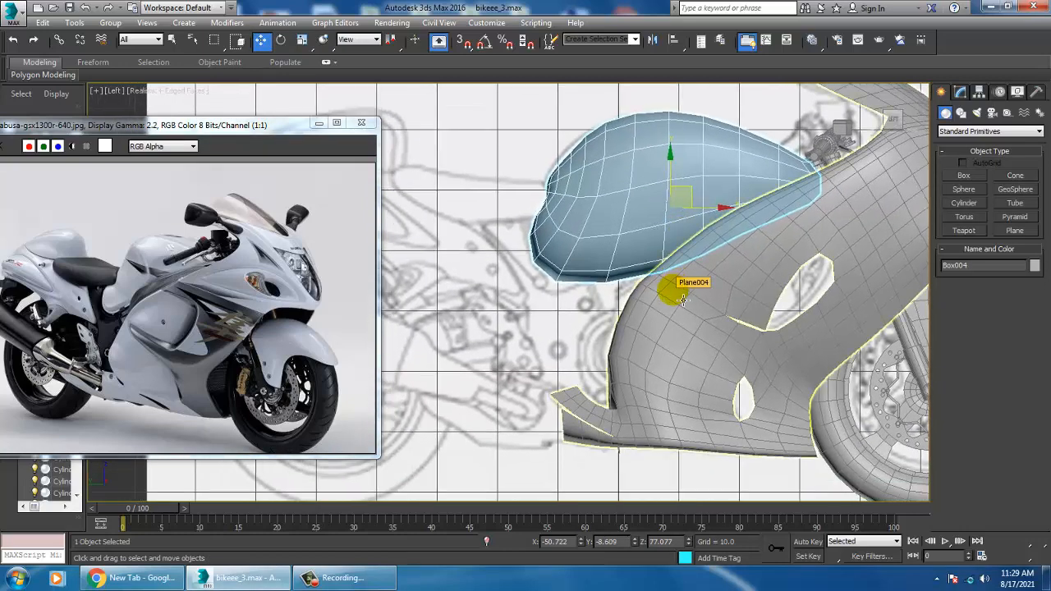
# Step: Switch the Left view's display mode to Shaded and select the front fairing
pyautogui.click(185, 97)
pyautogui.click(190, 119)
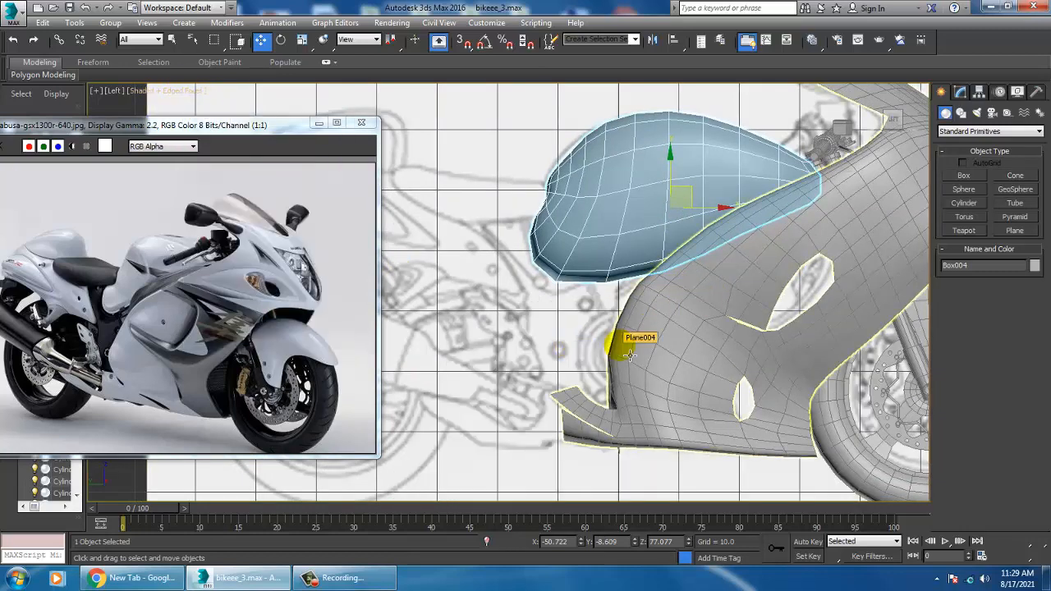
pyautogui.click(692, 367)
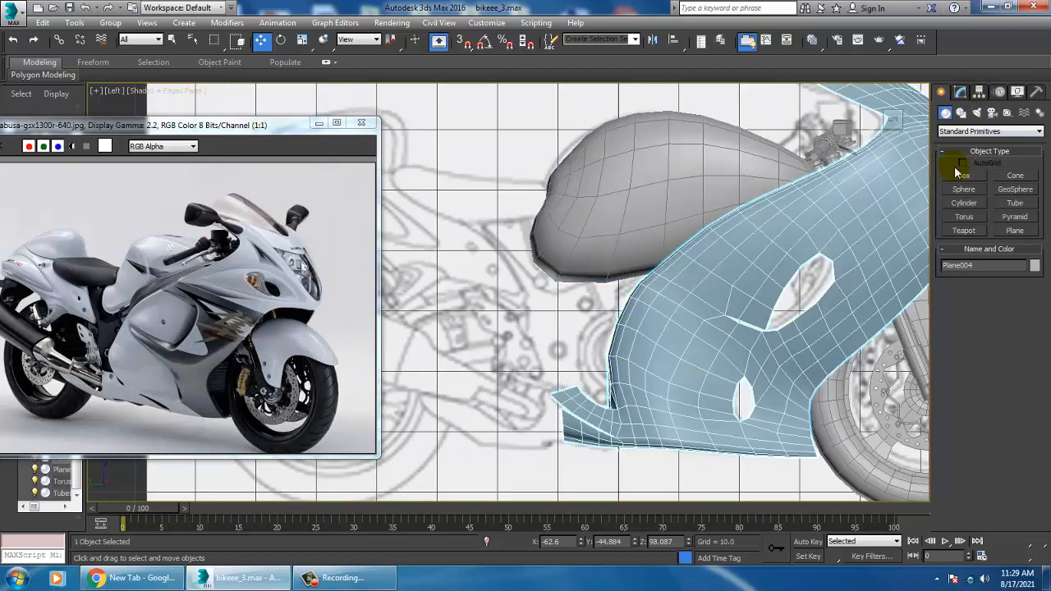
# Step: Enlarge the reference photo to 2:1 and place it so the seat and side panel show beside the rear blueprint
pyautogui.moveTo(547, 200)
pyautogui.mouseDown(button='middle')
pyautogui.moveTo(774, 227)
pyautogui.moveTo(784, 240)
pyautogui.mouseUp(button='middle')
pyautogui.click(65, 298)
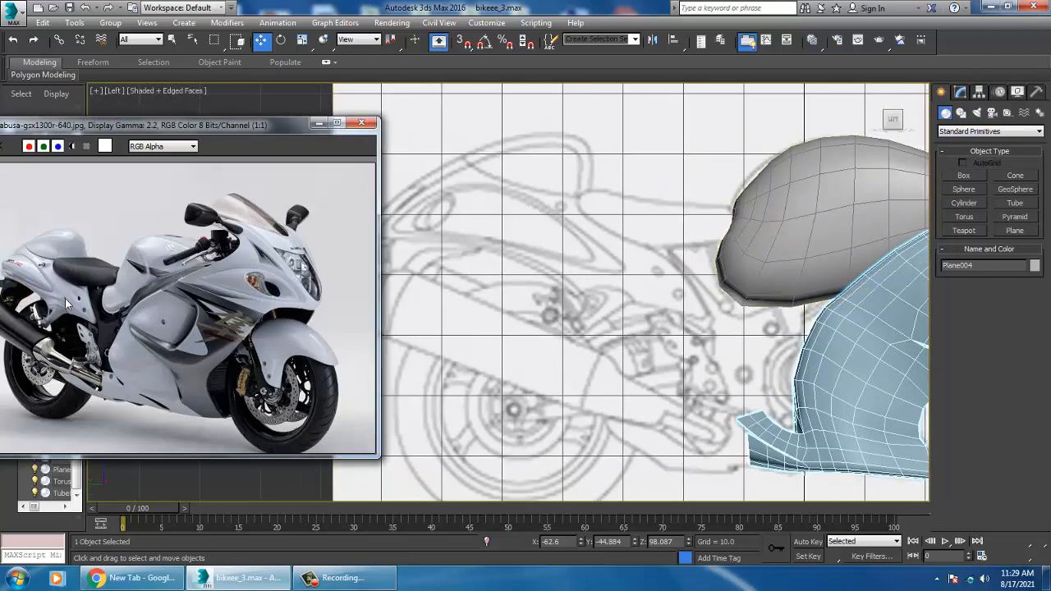
pyautogui.scroll(1, 67, 300)
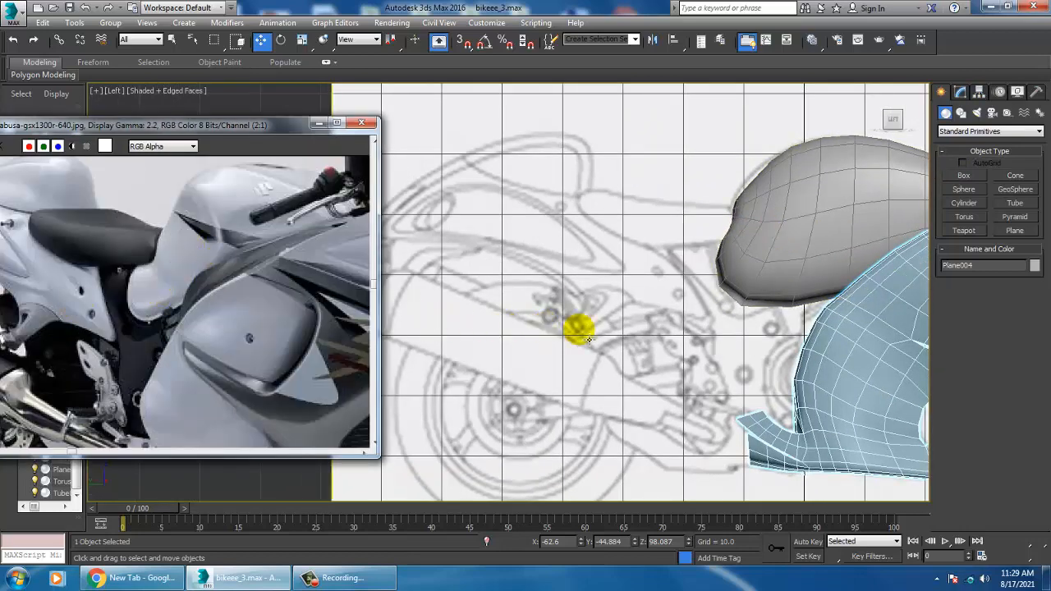
pyautogui.moveTo(209, 135); pyautogui.dragTo(293, 121)
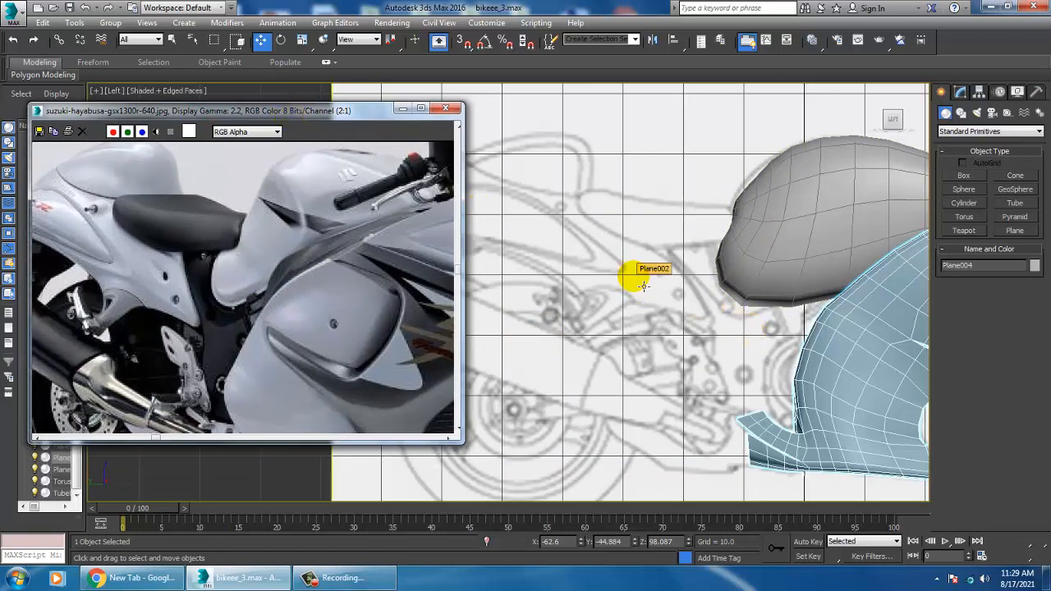
# Step: Create a plane about 5.2 long and 6.1 wide over the side blueprint, just behind the fuel tank's lower rear corner
pyautogui.click(958, 113)
pyautogui.click(945, 113)
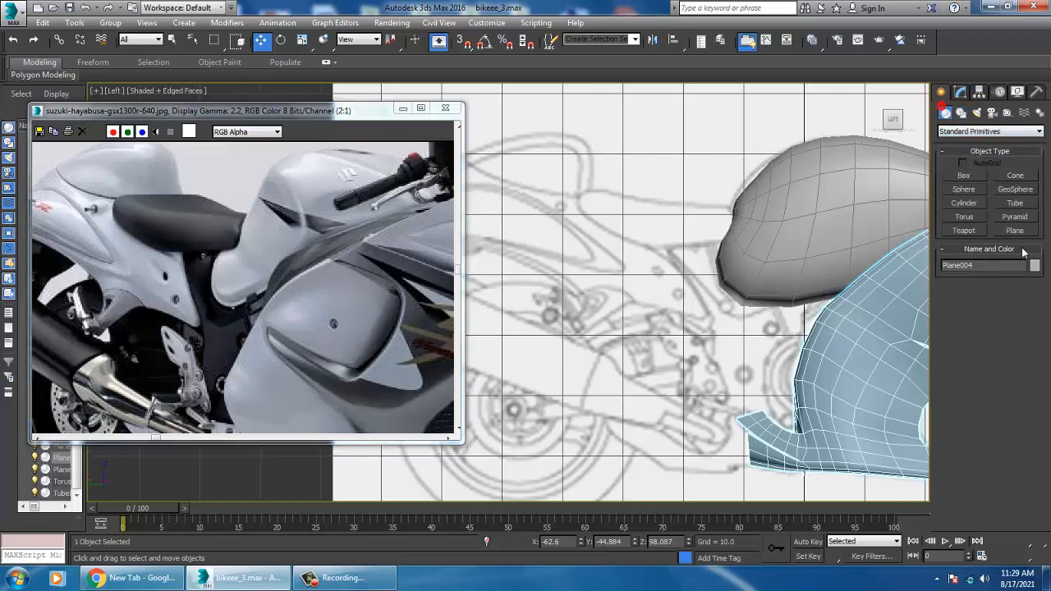
pyautogui.click(1015, 231)
pyautogui.moveTo(657, 239); pyautogui.dragTo(685, 241, button='middle')
pyautogui.moveTo(782, 287); pyautogui.dragTo(738, 276, button='middle')
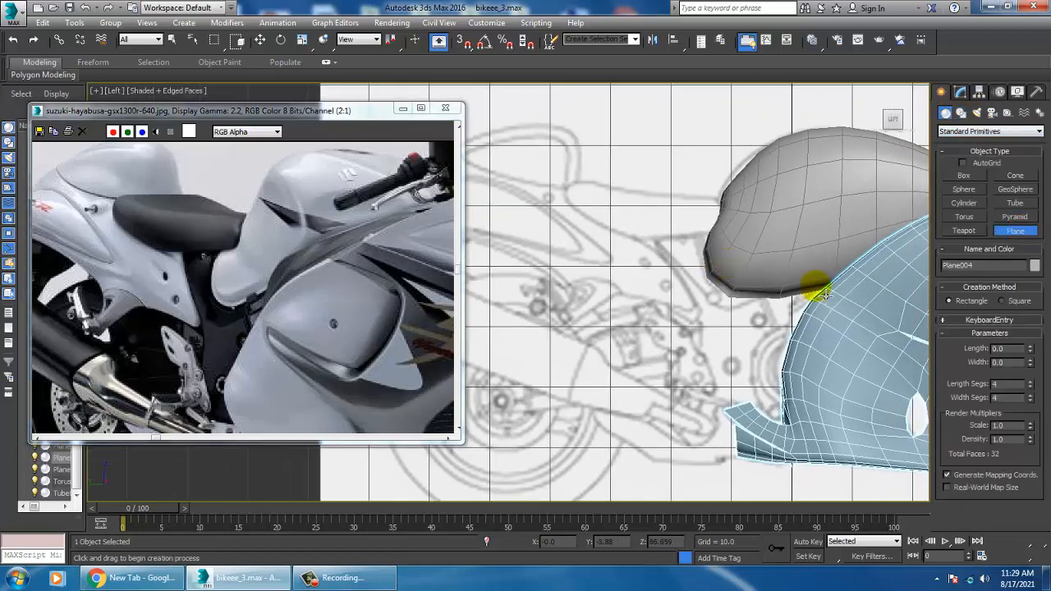
pyautogui.moveTo(820, 293); pyautogui.dragTo(756, 218, button='middle')
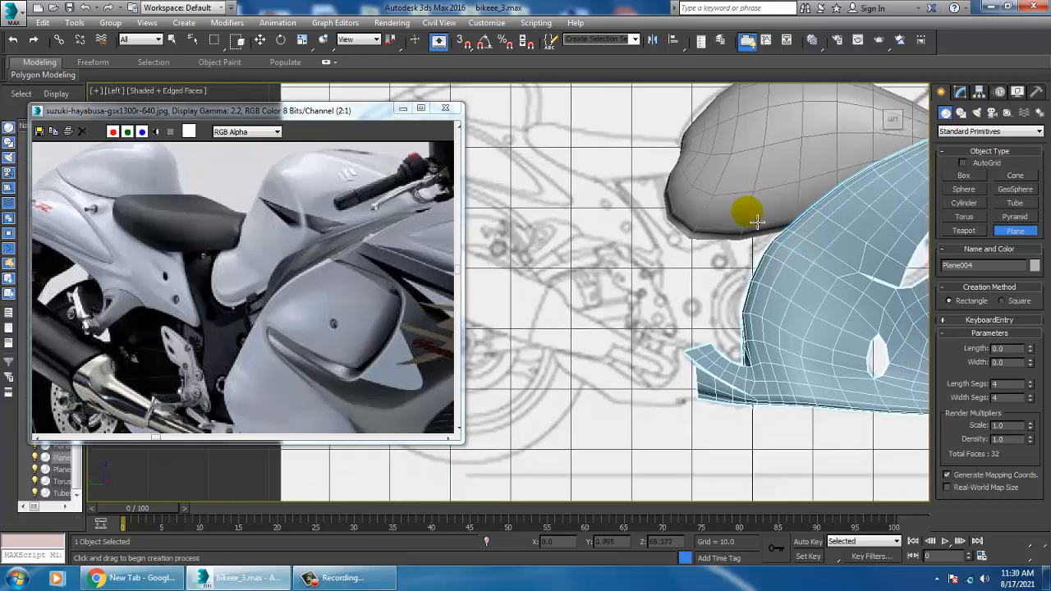
pyautogui.scroll(3, 734, 235)
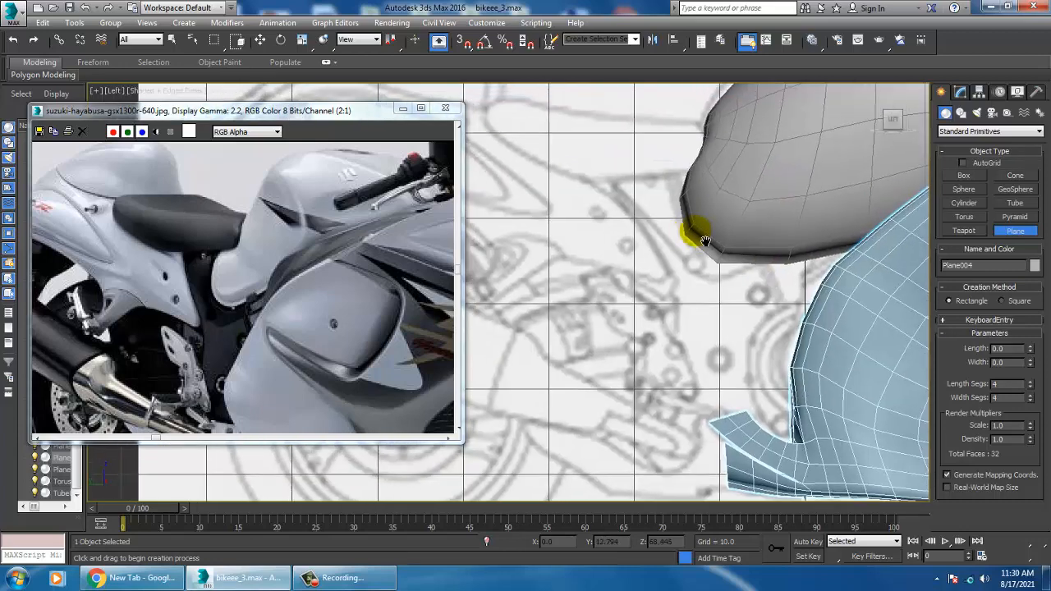
pyautogui.moveTo(643, 248); pyautogui.dragTo(680, 277, button='middle')
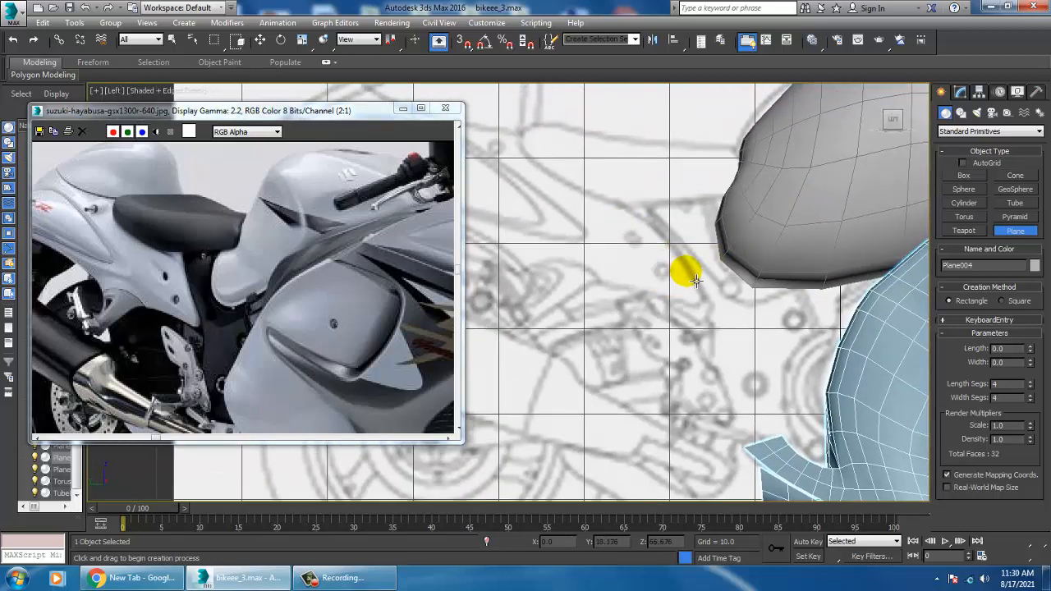
pyautogui.moveTo(688, 270); pyautogui.dragTo(636, 313)
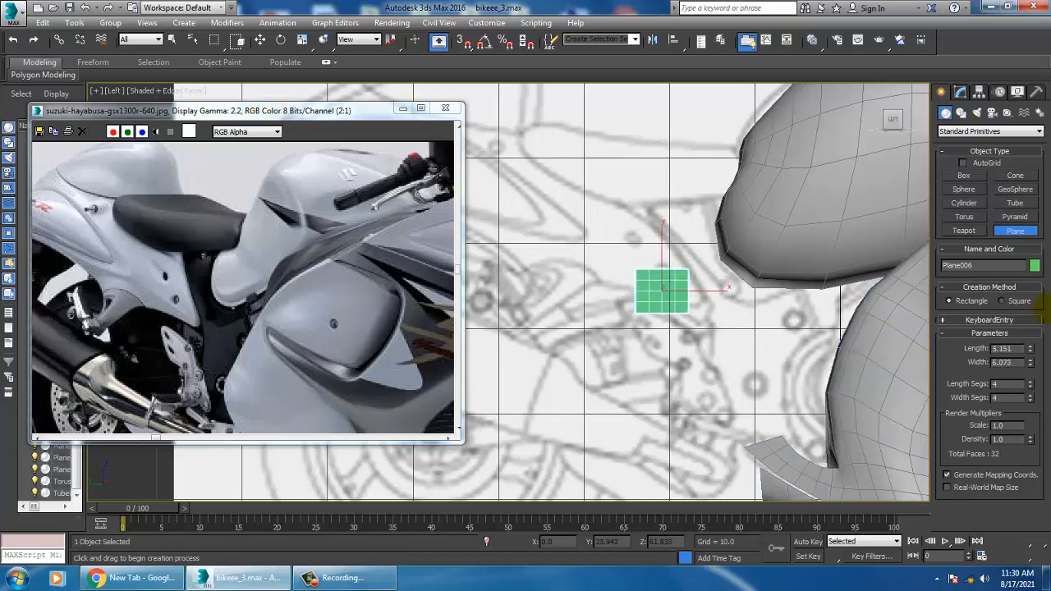
# Step: Set the new plane's length and width segments to 1 and convert it to an Editable Poly
pyautogui.press('w')
pyautogui.click(964, 96)
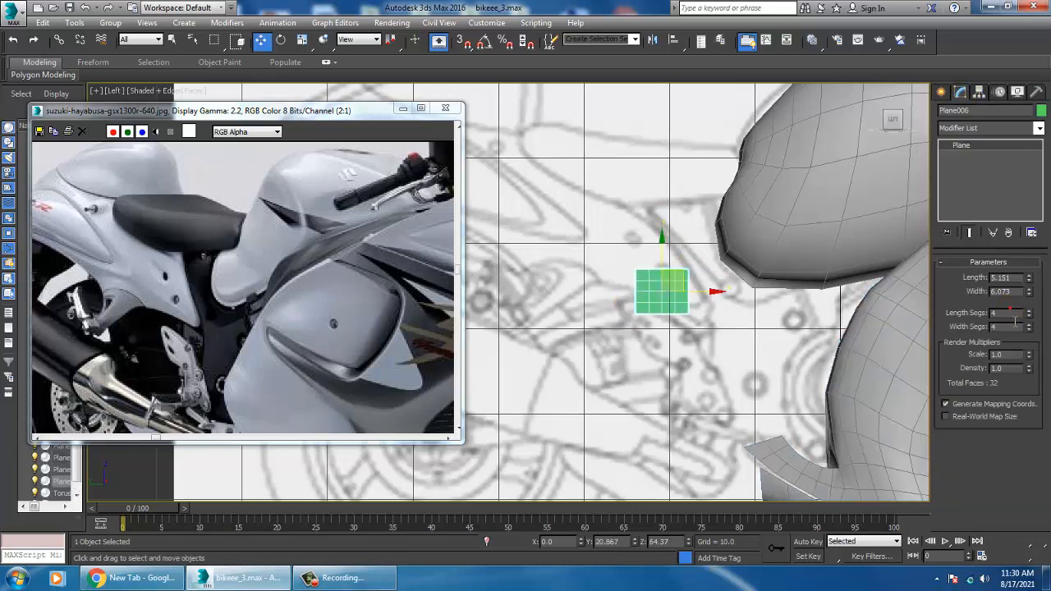
pyautogui.press('Tab')
pyautogui.write('1')
pyautogui.press('Return')
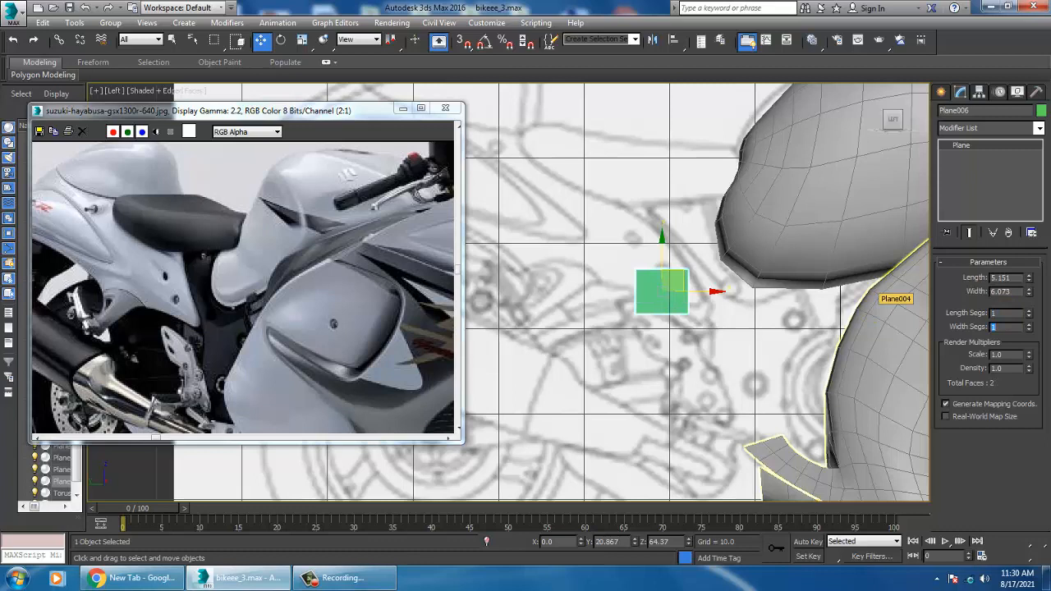
pyautogui.rightClick(664, 281)
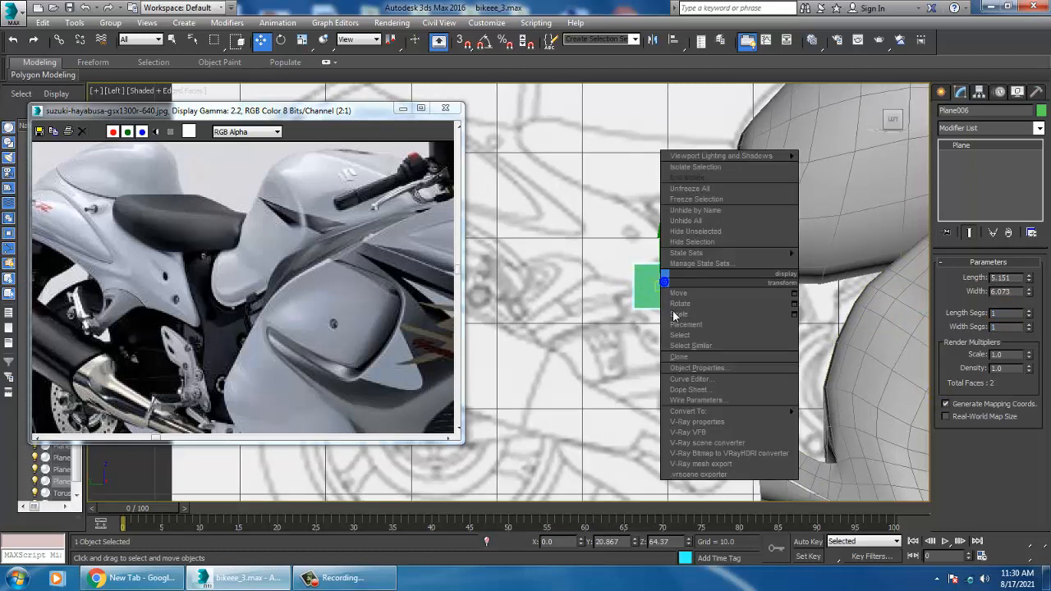
pyautogui.moveTo(723, 411)
pyautogui.click(858, 420)
# Step: Move the plane's four corner vertices to fit the lower tip of the rear side panel on the blueprint
pyautogui.moveTo(693, 336); pyautogui.dragTo(679, 329, button='middle')
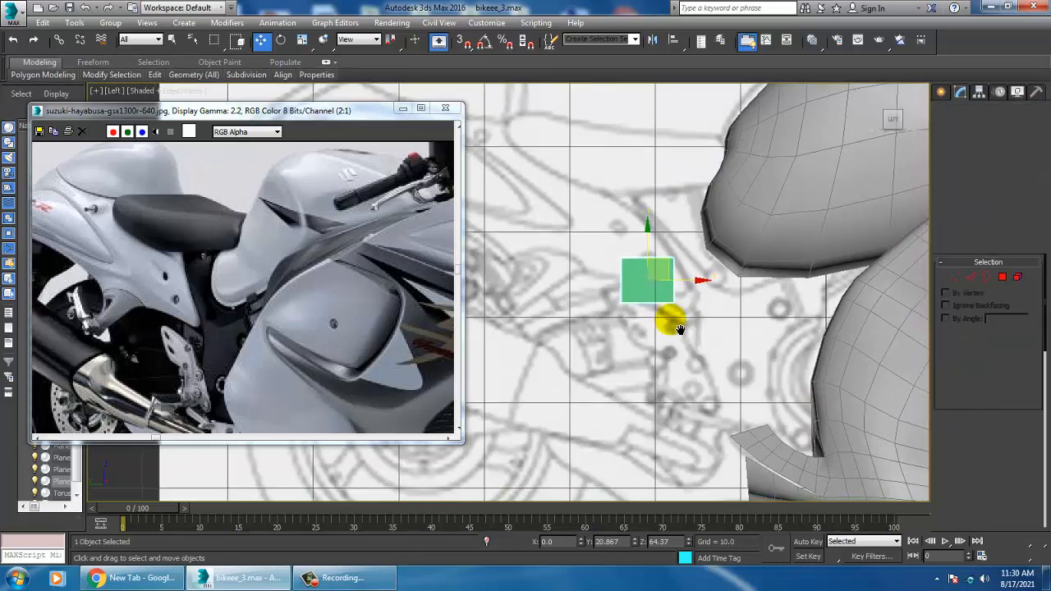
pyautogui.scroll(3, 679, 328)
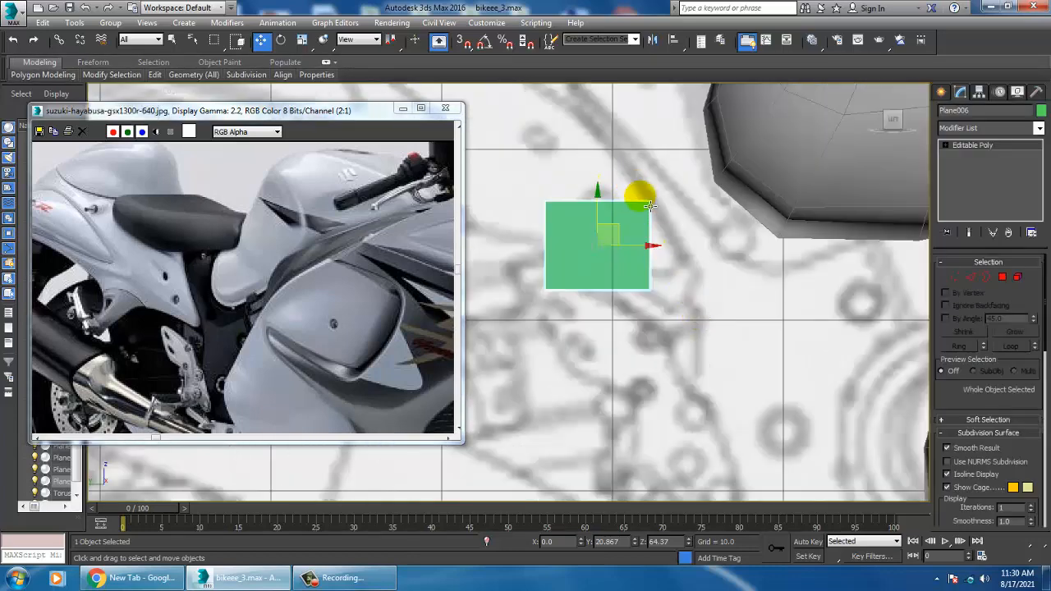
pyautogui.press('1')
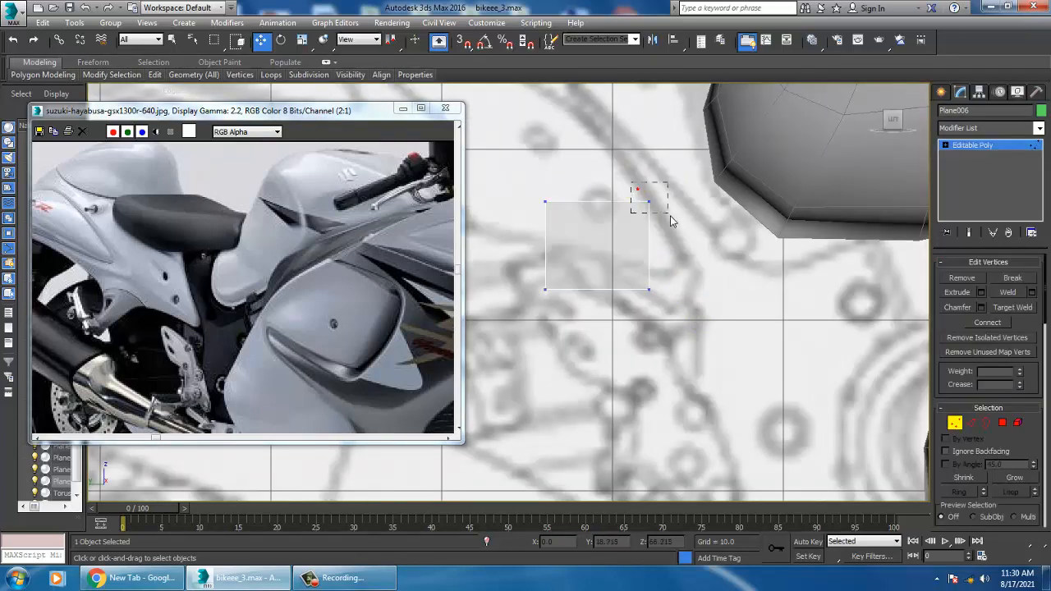
pyautogui.moveTo(671, 216); pyautogui.dragTo(705, 240)
pyautogui.moveTo(629, 271); pyautogui.dragTo(683, 260)
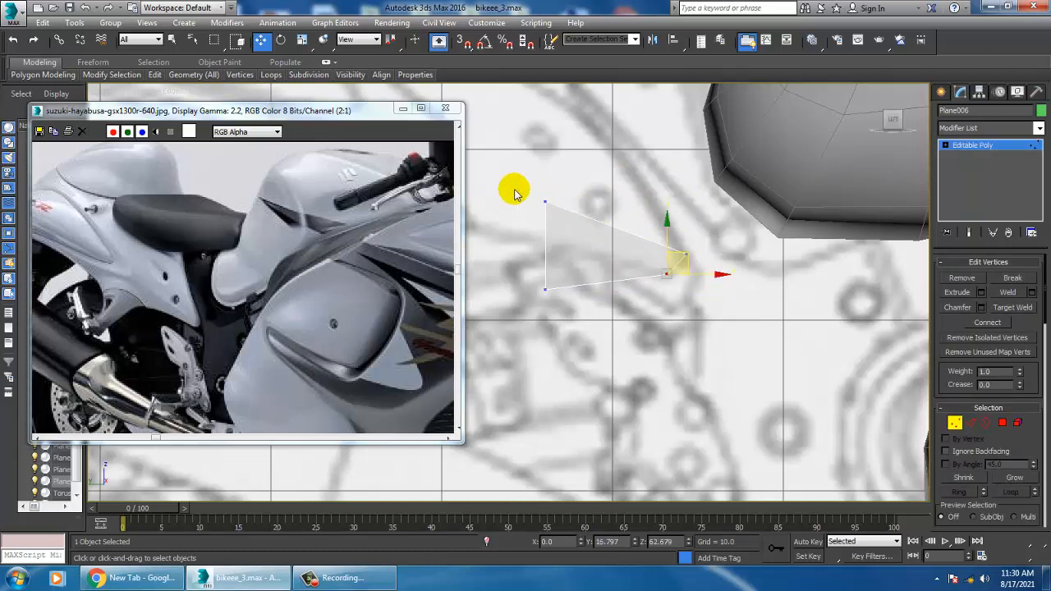
pyautogui.moveTo(559, 182); pyautogui.dragTo(633, 145)
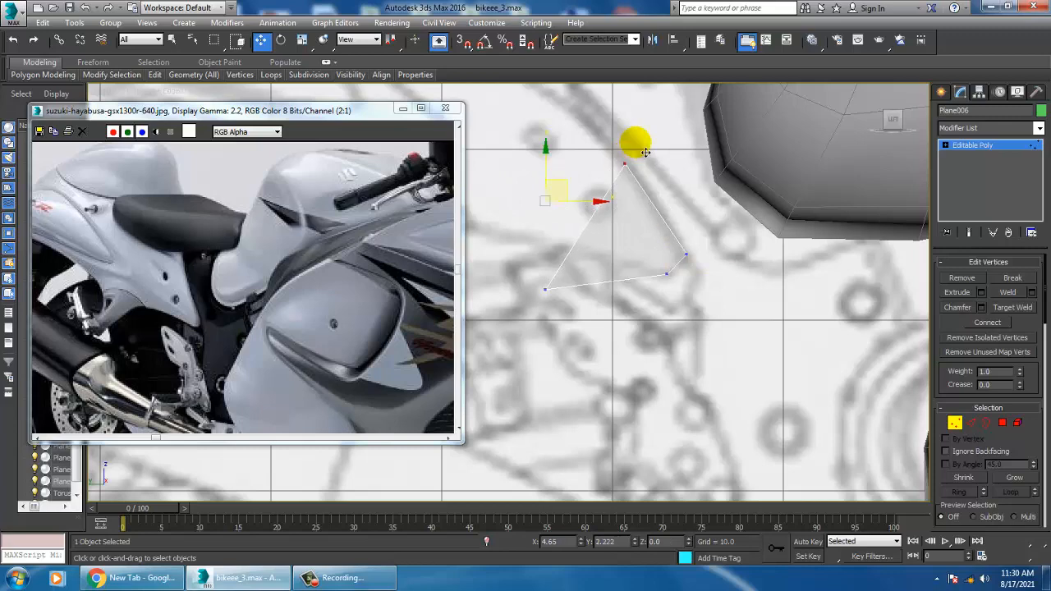
pyautogui.click(547, 282)
pyautogui.moveTo(560, 269); pyautogui.dragTo(602, 247)
# Step: Bring up the full-size Top view of the rear blueprint in Shaded display, with the reference photo moved out of the way
pyautogui.scroll(-3, 597, 274)
pyautogui.moveTo(598, 274); pyautogui.dragTo(746, 369, button='middle')
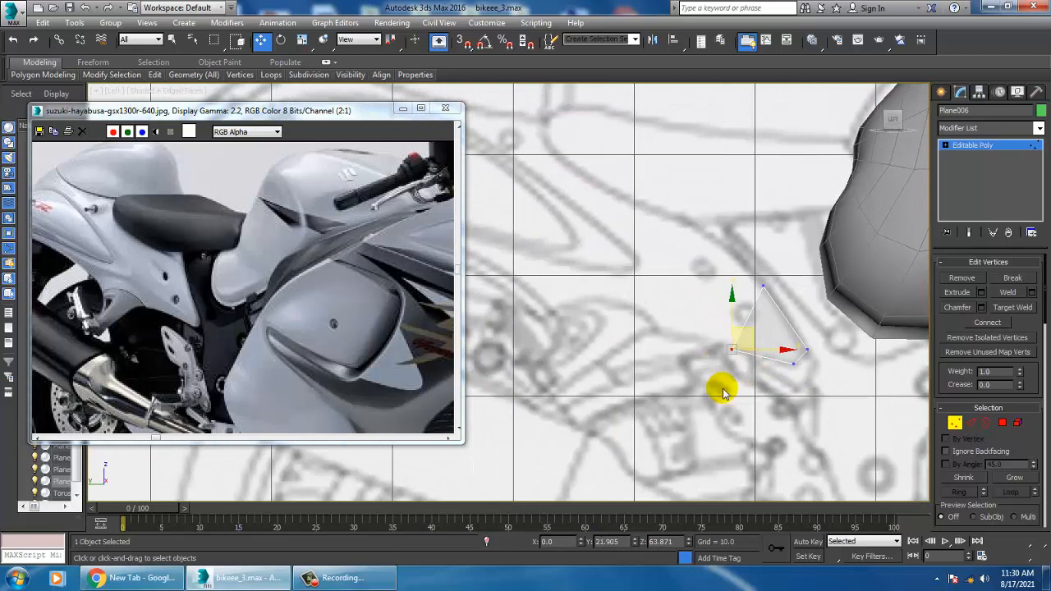
pyautogui.moveTo(722, 394); pyautogui.dragTo(793, 399, button='middle')
pyautogui.scroll(-3, 793, 399)
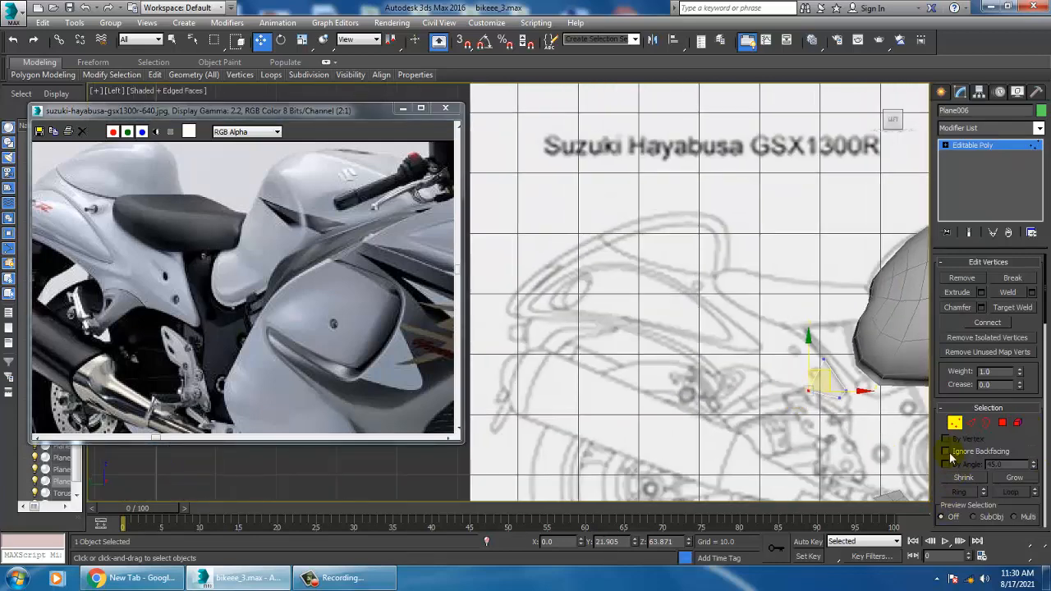
pyautogui.scroll(4, 739, 375)
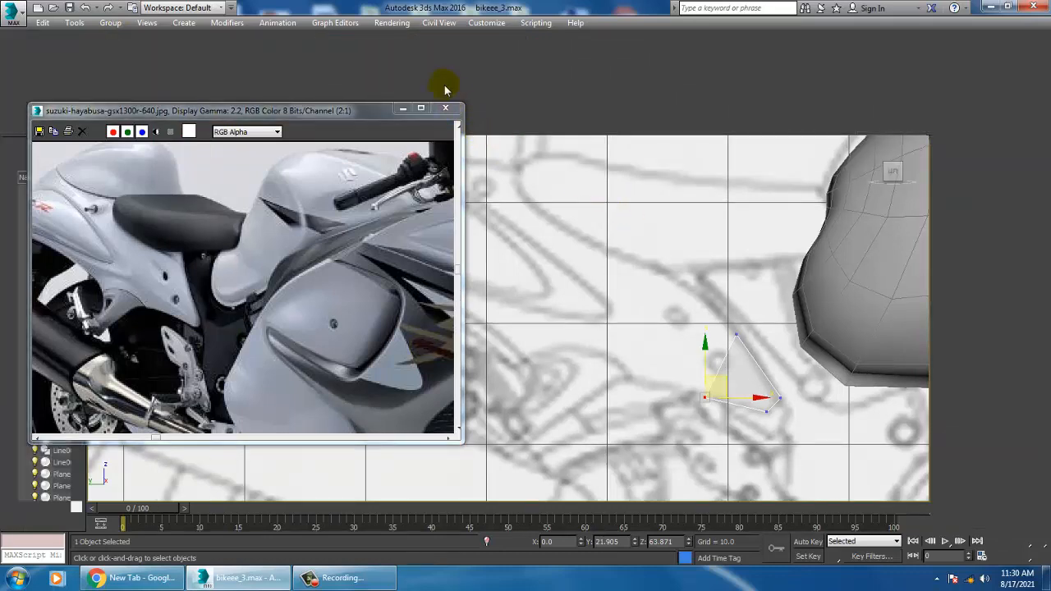
pyautogui.hotkey('alt', 'w')
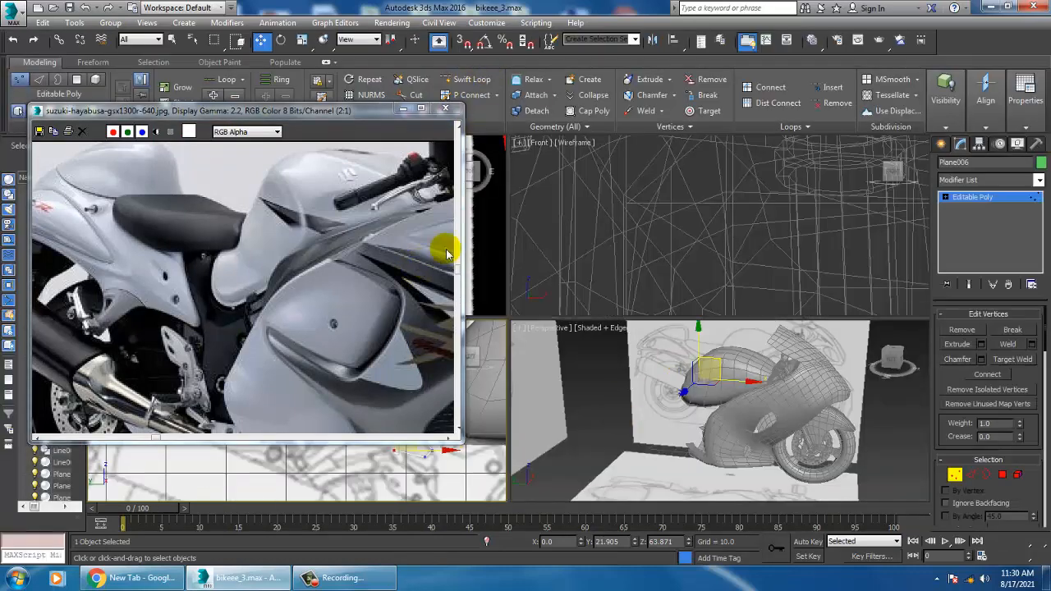
pyautogui.hotkey('alt', 'w')
pyautogui.moveTo(308, 113); pyautogui.dragTo(396, 458)
pyautogui.click(170, 143)
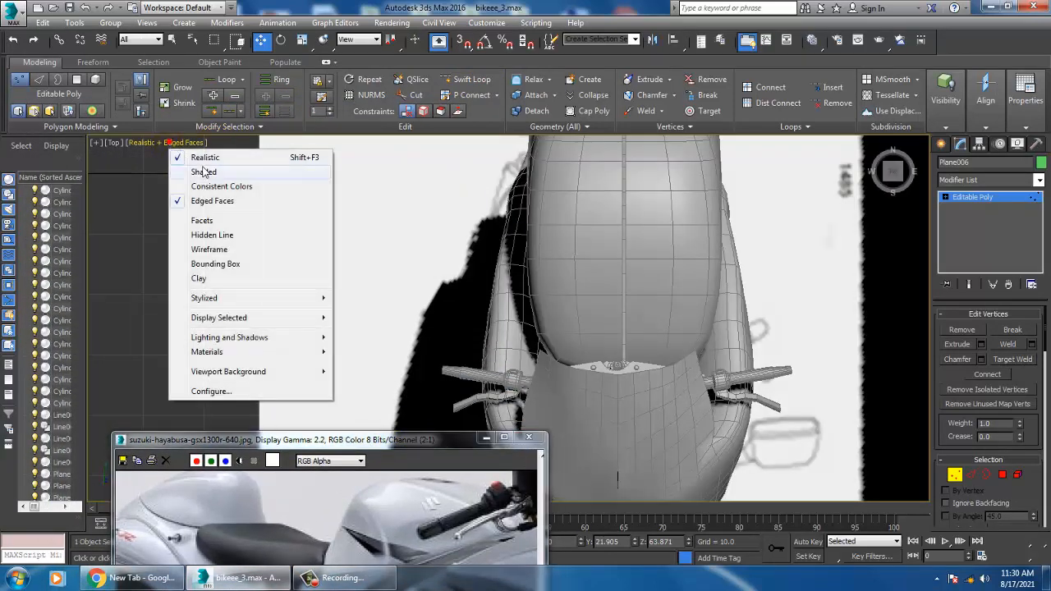
pyautogui.click(202, 169)
pyautogui.scroll(-5, 580, 246)
pyautogui.scroll(6, 621, 352)
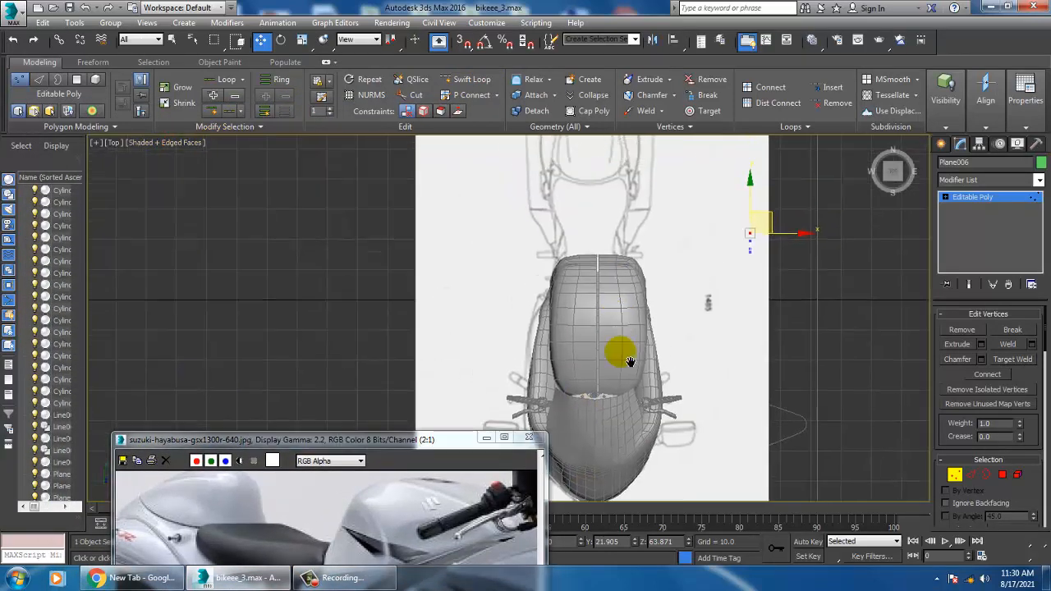
pyautogui.moveTo(649, 255); pyautogui.dragTo(661, 338, button='middle')
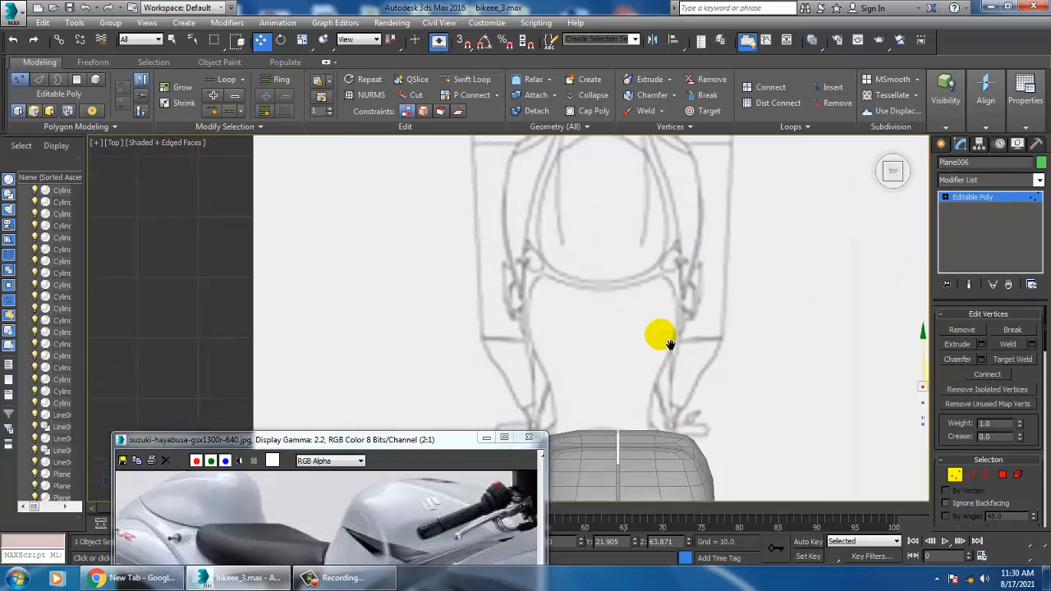
pyautogui.moveTo(701, 284); pyautogui.dragTo(755, 247, button='middle')
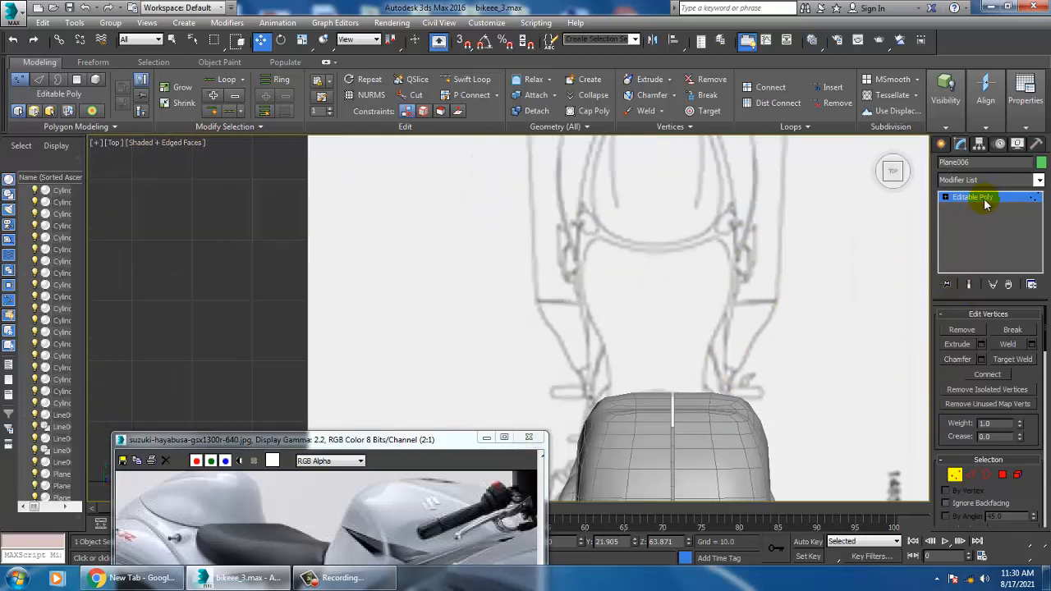
# Step: Leave vertex editing and move the side panel piece sideways, outward from the bike's centre, in the Perspective view
pyautogui.click(986, 204)
pyautogui.moveTo(826, 284); pyautogui.dragTo(696, 151, button='middle')
pyautogui.hotkey('alt', 'w')
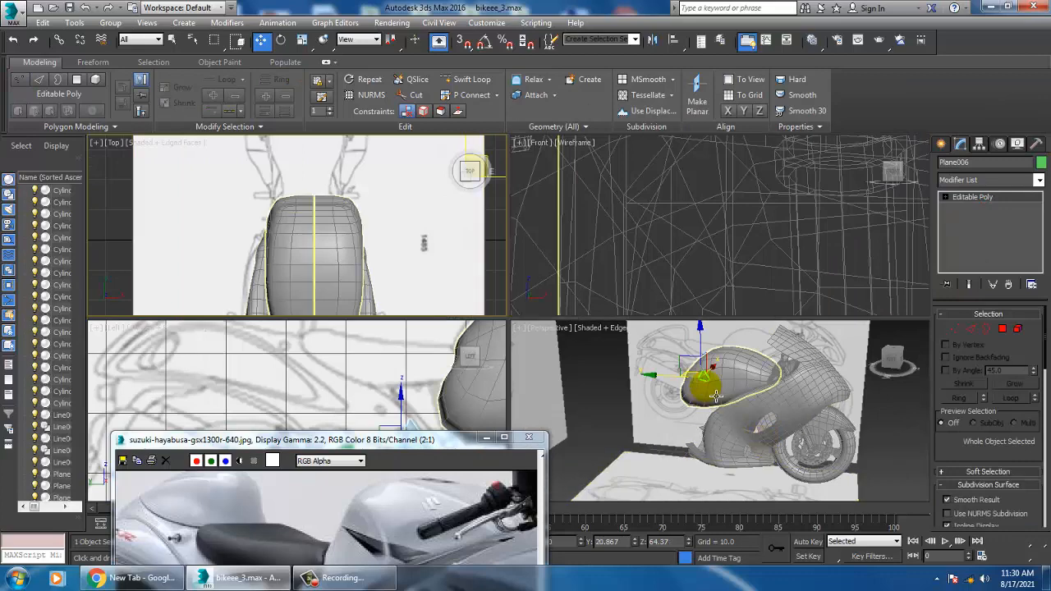
pyautogui.keyDown('alt'); pyautogui.moveTo(716, 397); pyautogui.dragTo(677, 378, button='middle'); pyautogui.keyUp('alt')
pyautogui.moveTo(676, 374); pyautogui.dragTo(777, 409)
pyautogui.middleClick(407, 198)
pyautogui.hotkey('alt', 'w')
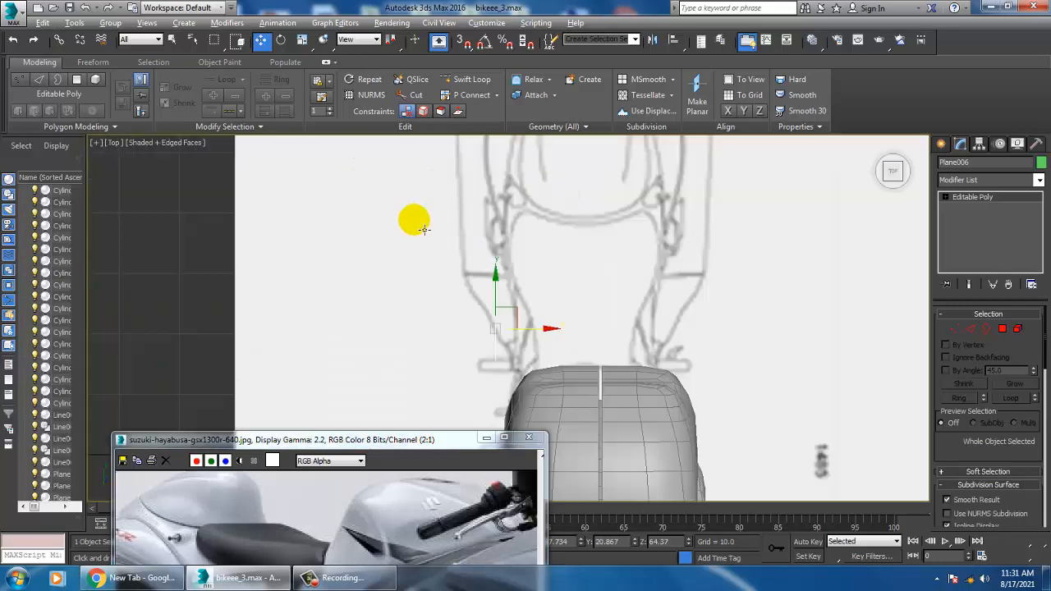
# Step: Shift the panel piece back inward along X to line up with the side outline behind the tank on the top blueprint
pyautogui.scroll(2, 517, 296)
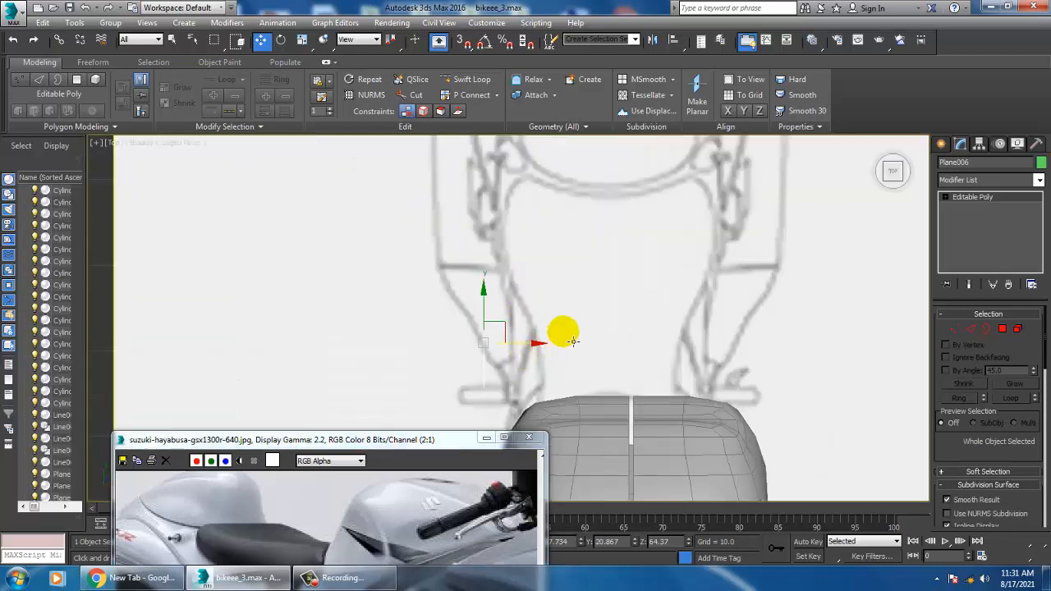
pyautogui.scroll(-3, 579, 395)
pyautogui.scroll(-2, 575, 427)
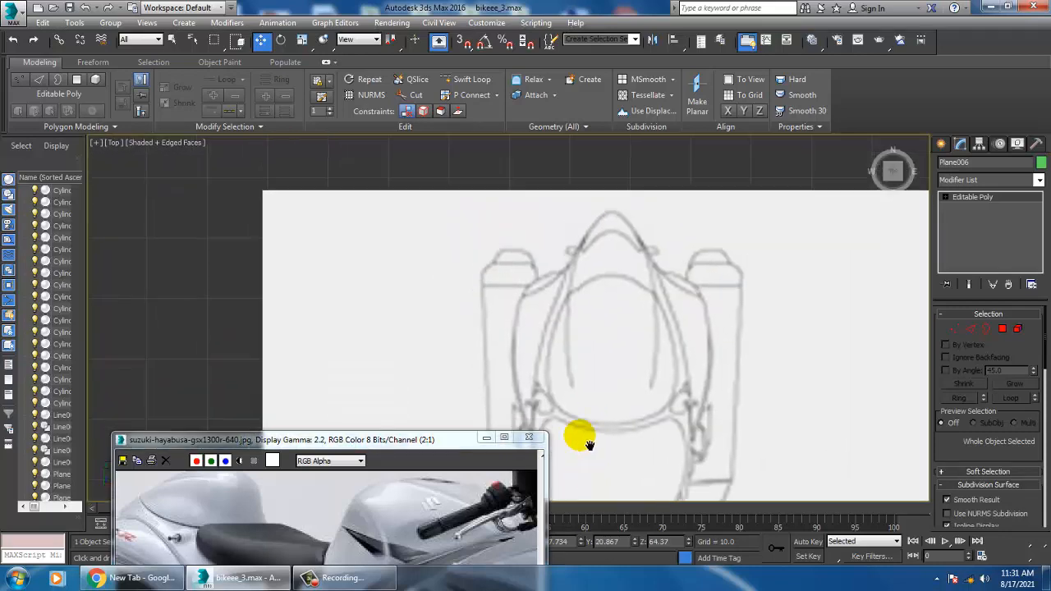
pyautogui.scroll(2, 565, 258)
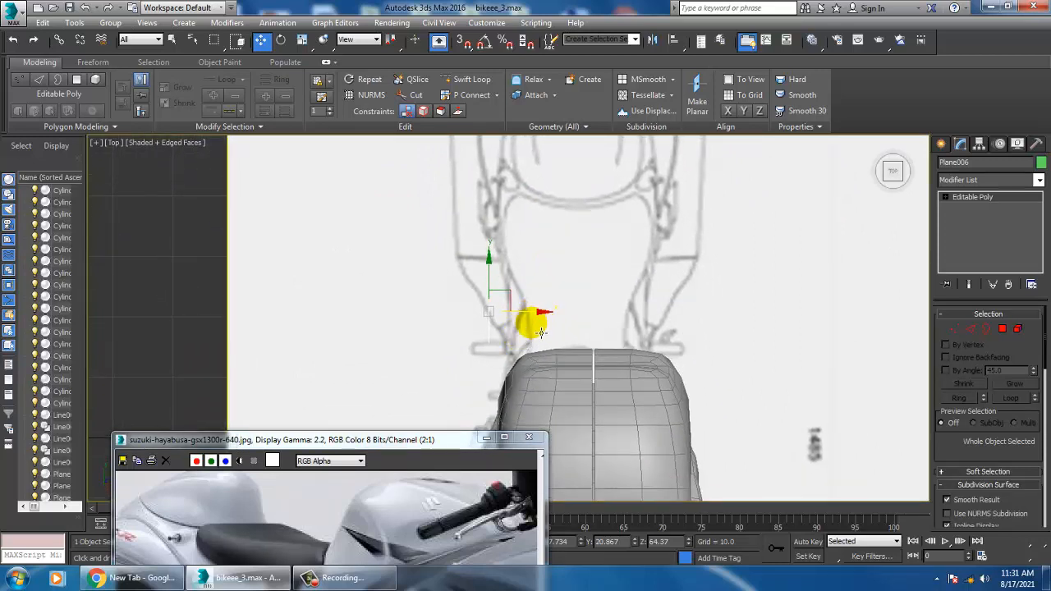
pyautogui.moveTo(531, 314); pyautogui.dragTo(556, 318)
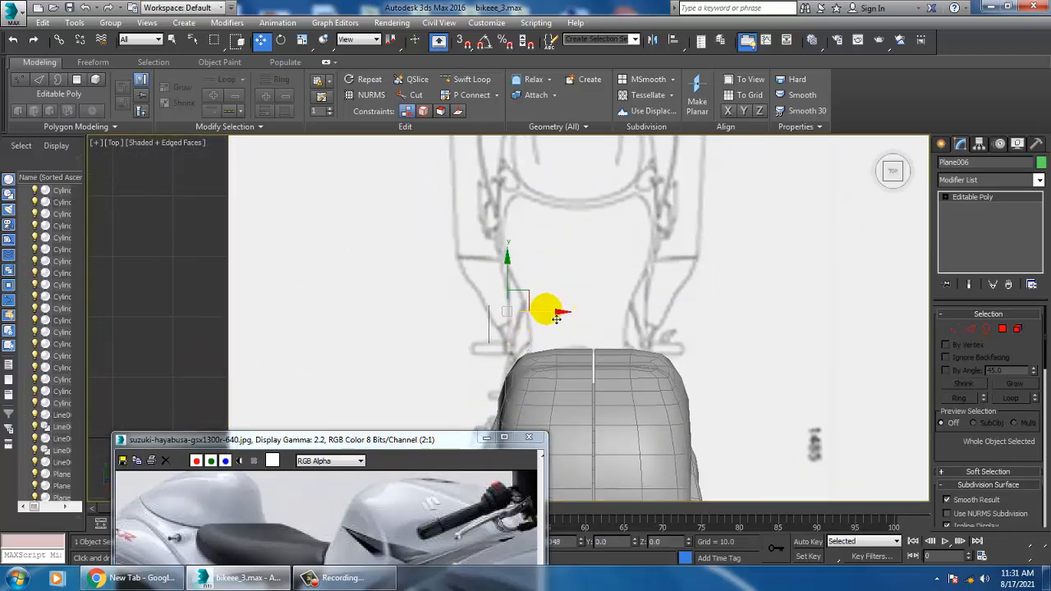
pyautogui.hotkey('alt', 'w')
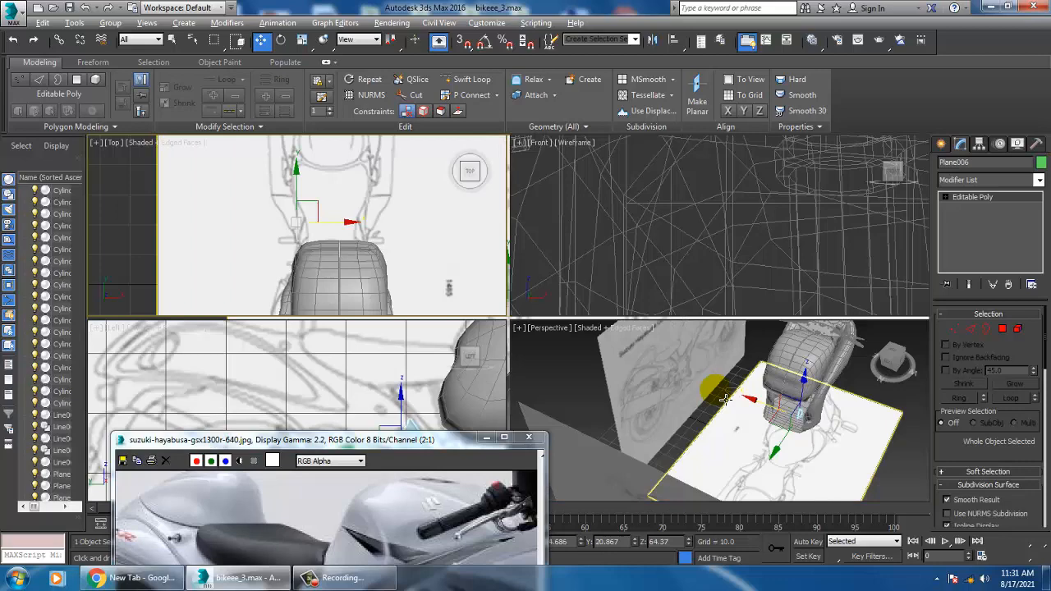
pyautogui.click(793, 429)
pyautogui.click(637, 444)
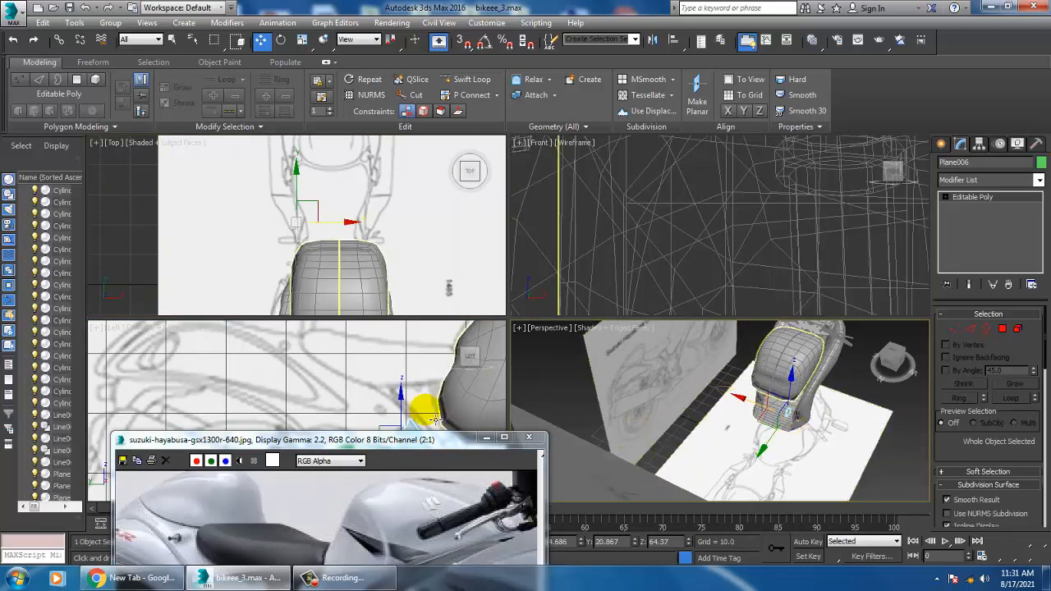
# Step: Add an edge loop with Swift Loop across the middle of the panel piece in the Left view
pyautogui.moveTo(459, 375); pyautogui.dragTo(455, 375, button='middle')
pyautogui.hotkey('alt', 'w')
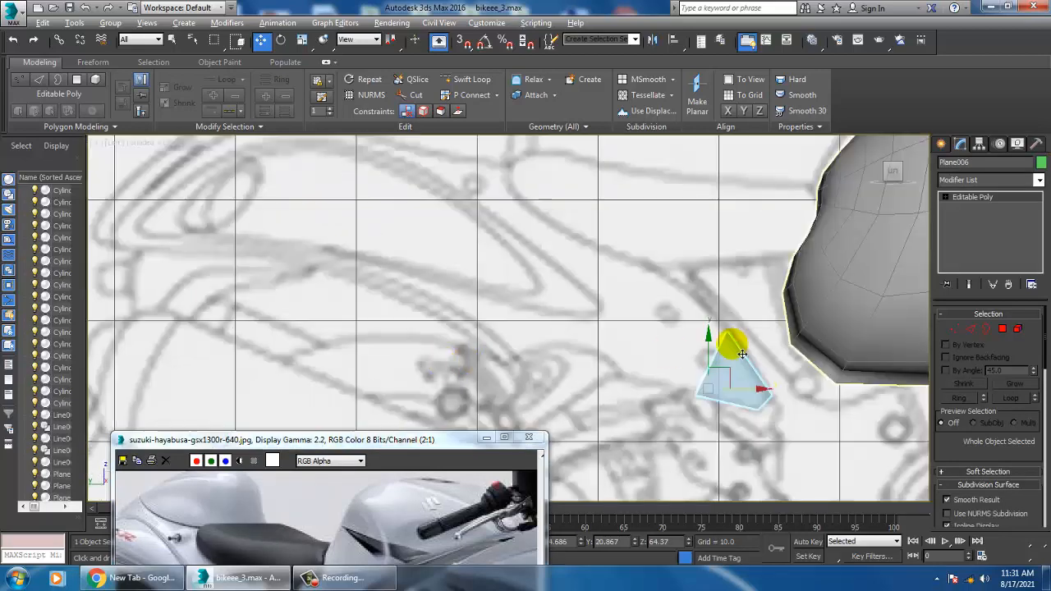
pyautogui.moveTo(751, 324); pyautogui.dragTo(762, 266, button='middle')
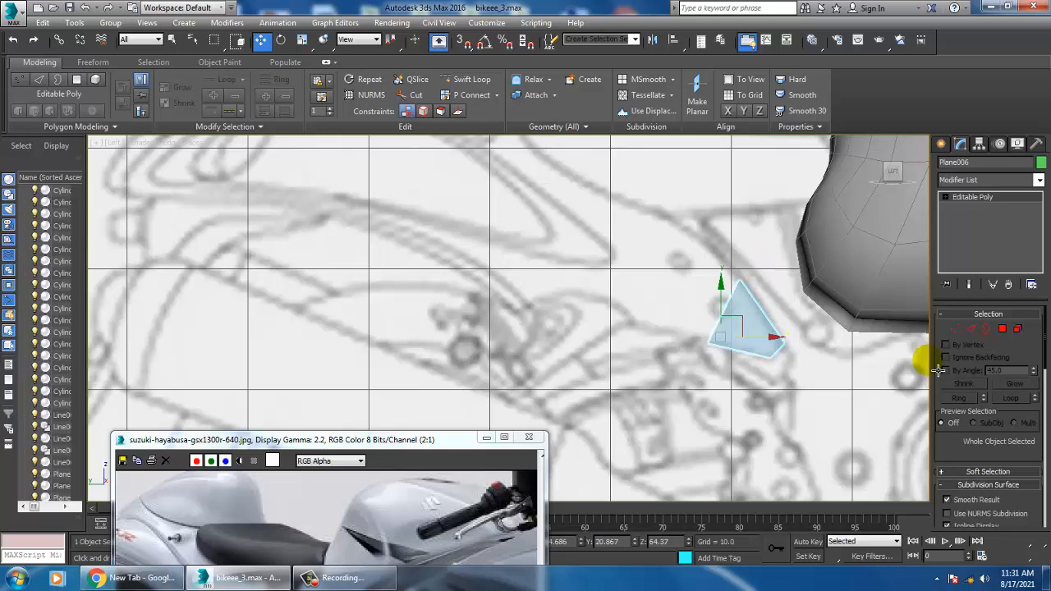
pyautogui.click(468, 82)
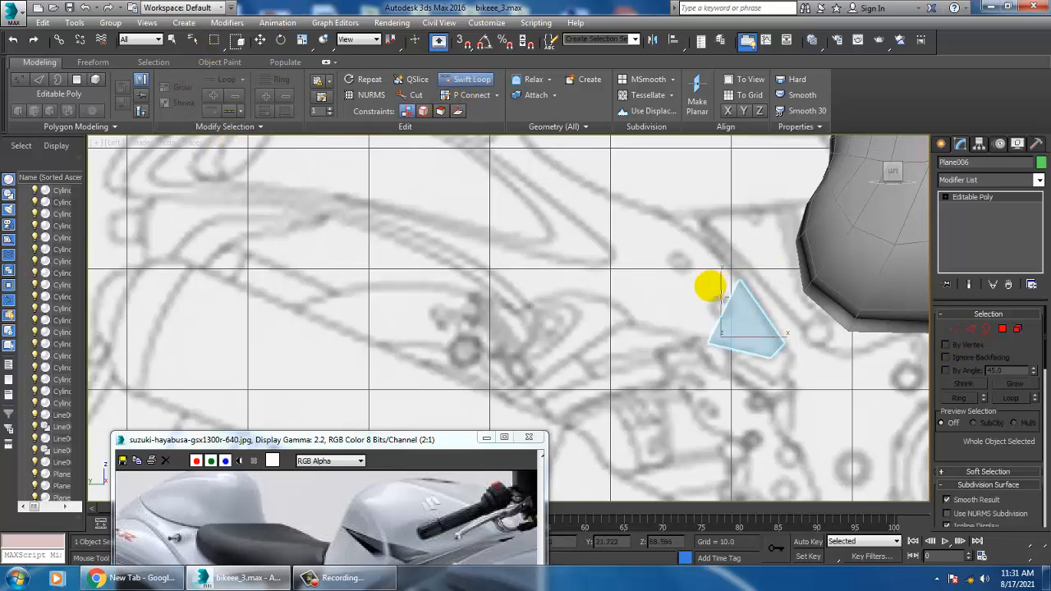
pyautogui.moveTo(720, 296); pyautogui.dragTo(689, 291, button='middle')
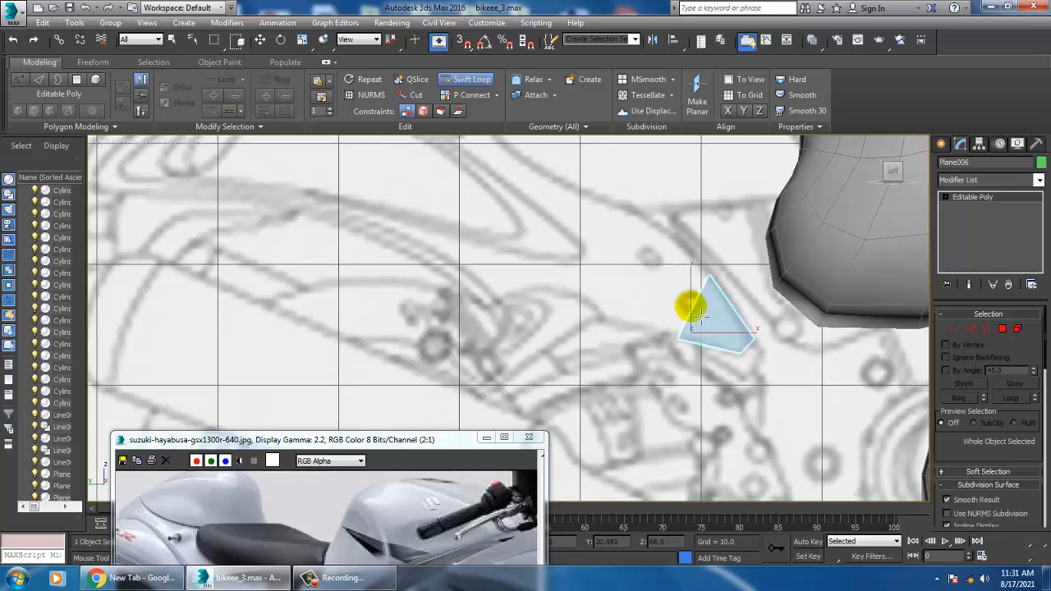
pyautogui.scroll(3, 702, 308)
pyautogui.press('w')
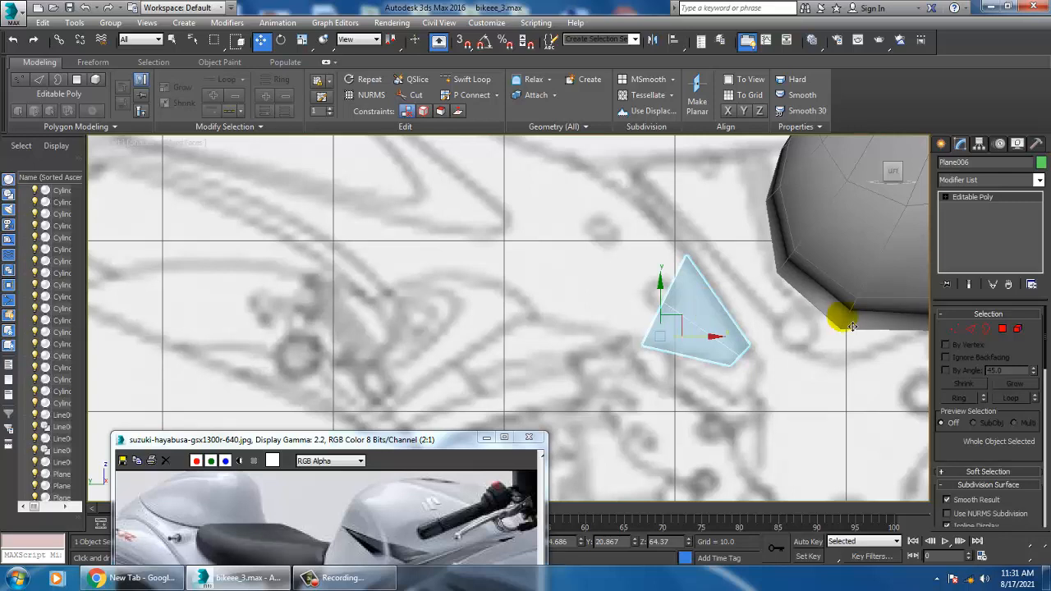
# Step: Extend the panel piece's two rear edges diagonally up and back toward the seat as new polygons
pyautogui.click(980, 332)
pyautogui.click(665, 281)
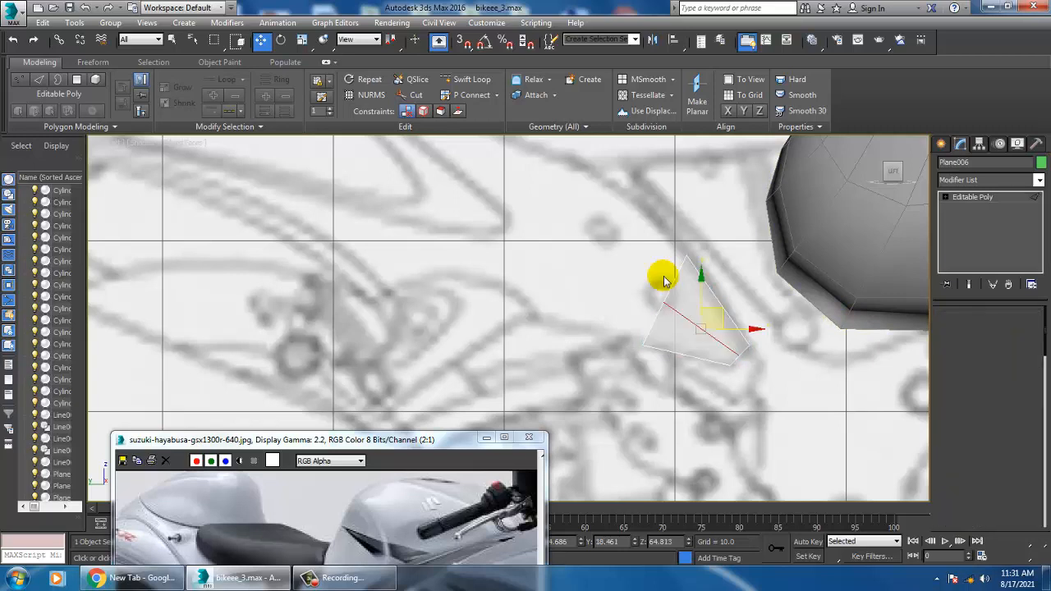
pyautogui.press('2')
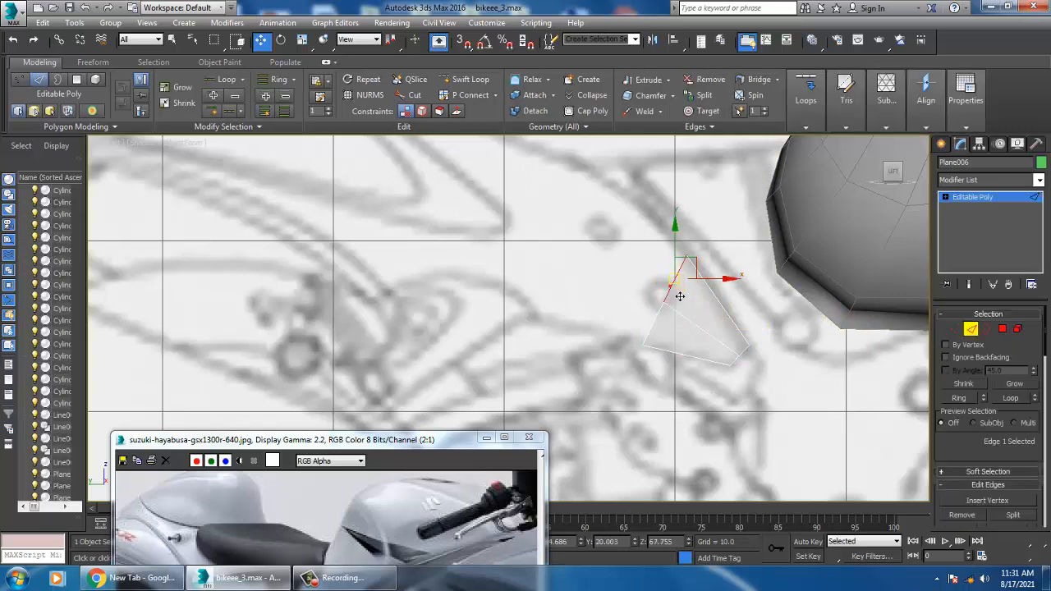
pyautogui.keyDown('ctrl'); pyautogui.click(659, 333); pyautogui.keyUp('ctrl')
pyautogui.keyDown('shift'); pyautogui.moveTo(693, 291); pyautogui.dragTo(620, 231); pyautogui.keyUp('shift')
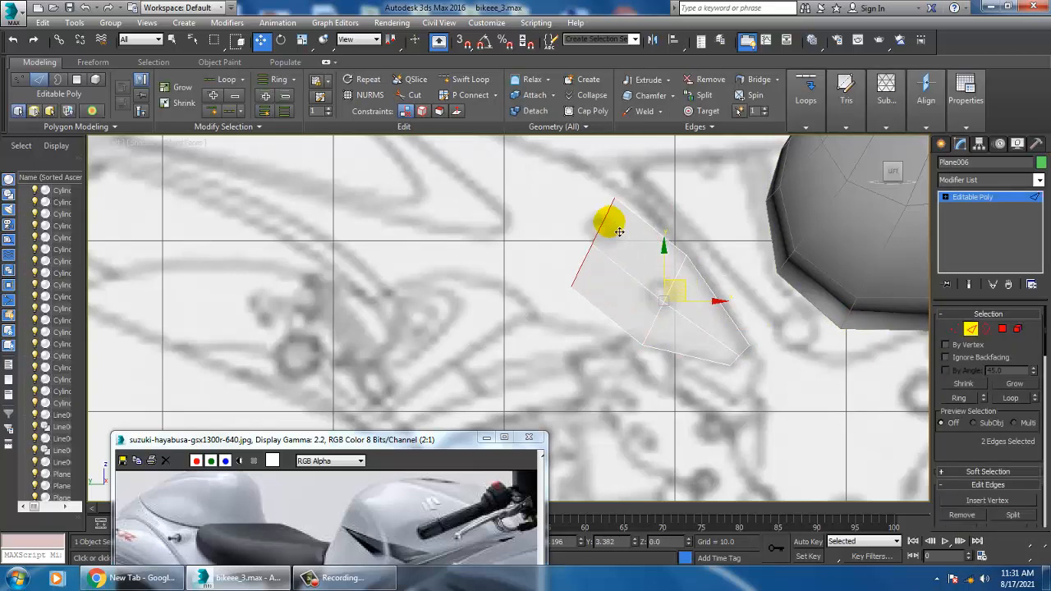
# Step: Move the new lower and upper corner vertices to fit the side panel outline below the seat
pyautogui.moveTo(647, 279); pyautogui.dragTo(660, 293, button='middle')
pyautogui.press('1')
pyautogui.moveTo(565, 281)
pyautogui.mouseDown()
pyautogui.moveTo(598, 312)
pyautogui.moveTo(586, 322)
pyautogui.mouseUp()
pyautogui.moveTo(651, 277); pyautogui.dragTo(645, 340, button='middle')
pyautogui.moveTo(598, 254); pyautogui.dragTo(643, 298)
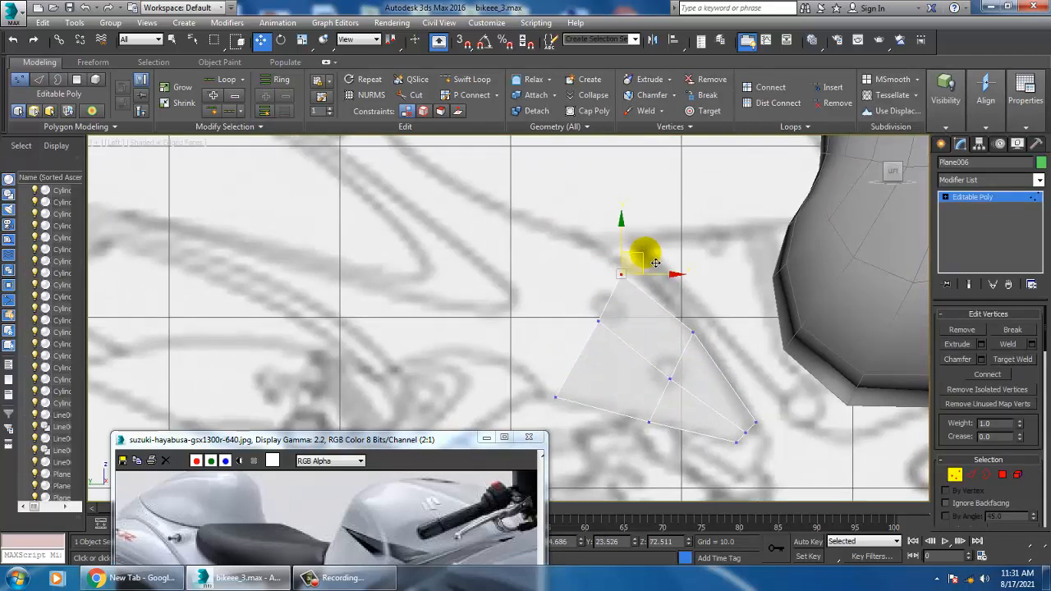
pyautogui.moveTo(655, 258); pyautogui.dragTo(655, 256)
# Step: Extend the two rear edges once more, up and back toward the pointed tip of the tail fairing
pyautogui.moveTo(678, 294); pyautogui.dragTo(790, 376, button='middle')
pyautogui.scroll(-2, 596, 279)
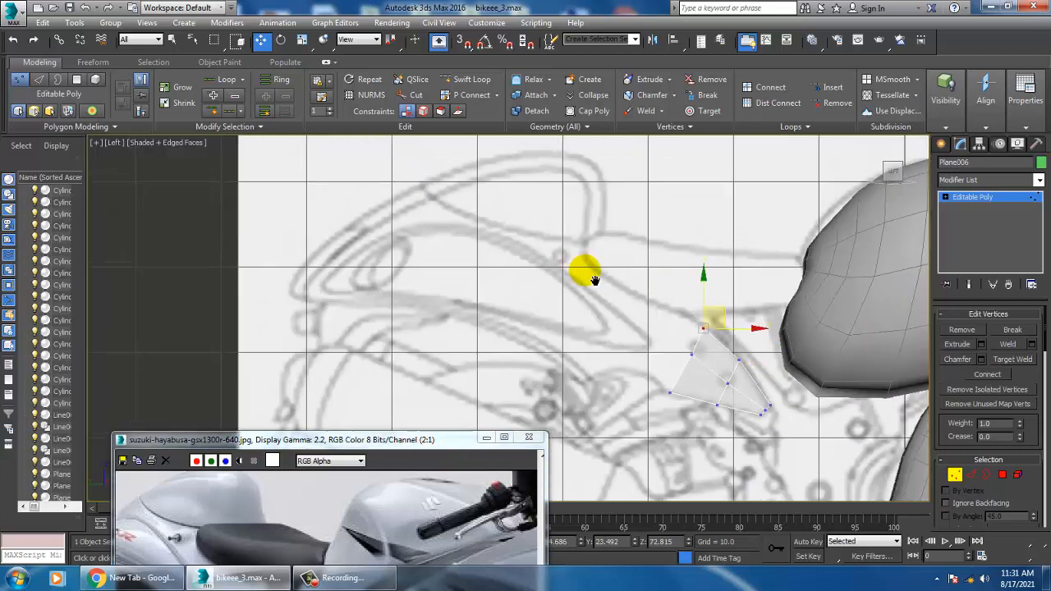
pyautogui.moveTo(596, 279)
pyautogui.mouseDown(button='middle')
pyautogui.moveTo(700, 314)
pyautogui.moveTo(670, 306)
pyautogui.mouseUp(button='middle')
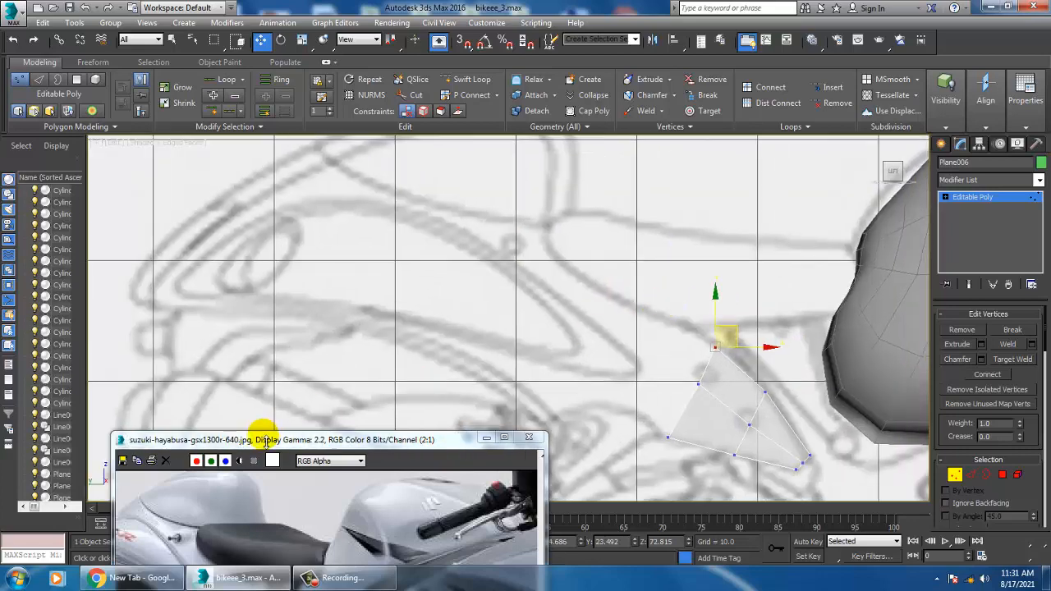
pyautogui.click(970, 475)
pyautogui.click(696, 376)
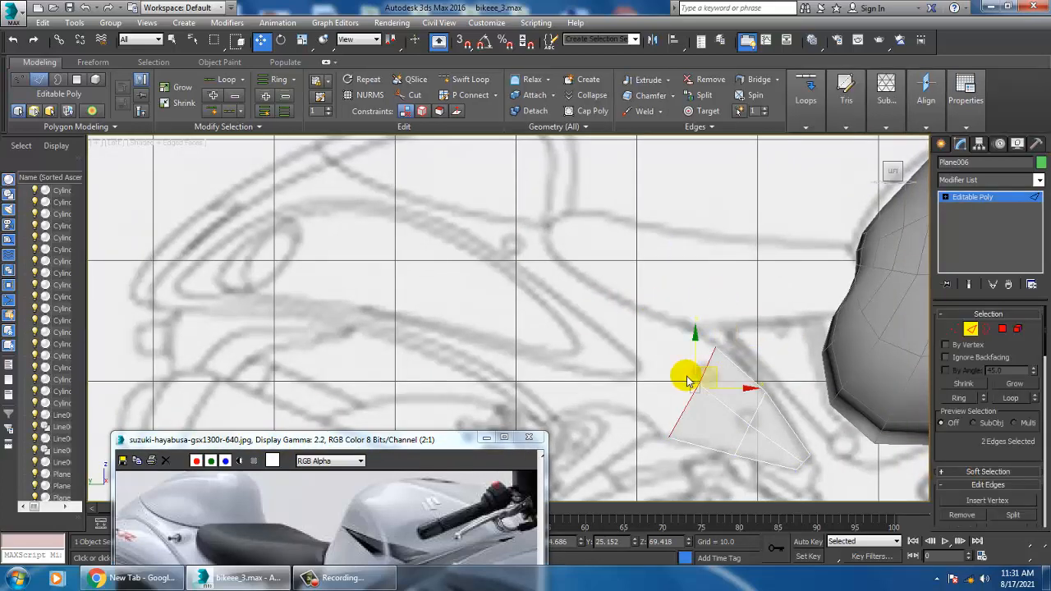
pyautogui.keyDown('shift'); pyautogui.moveTo(716, 380); pyautogui.dragTo(670, 354); pyautogui.keyUp('shift')
# Step: Adjust the lower and middle vertices of the rear border, placing the middle one near the tail fairing's tip
pyautogui.moveTo(684, 373); pyautogui.dragTo(696, 336, button='middle')
pyautogui.press('1')
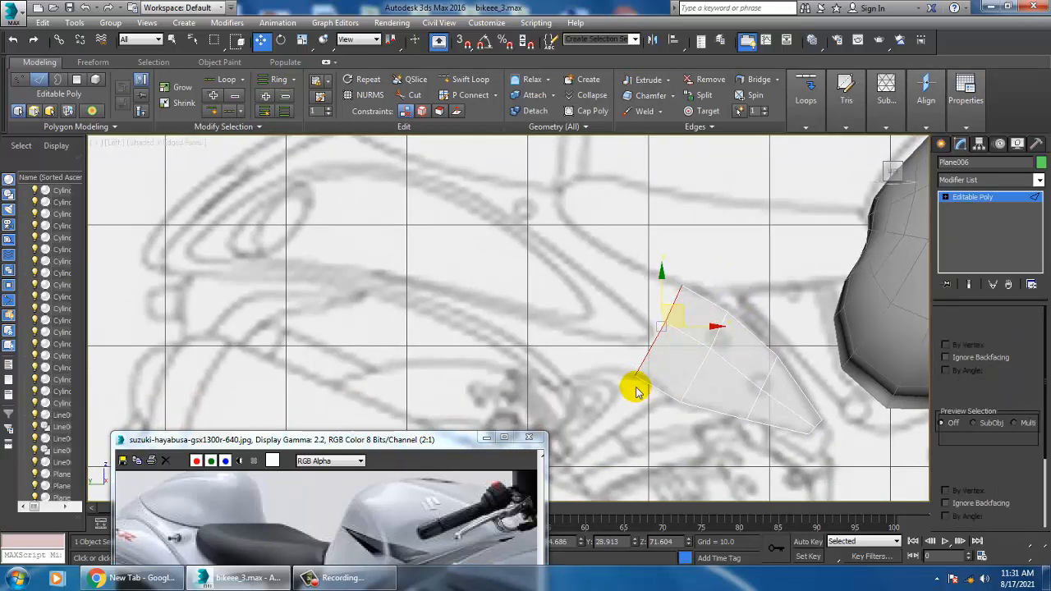
pyautogui.moveTo(602, 354); pyautogui.dragTo(661, 356)
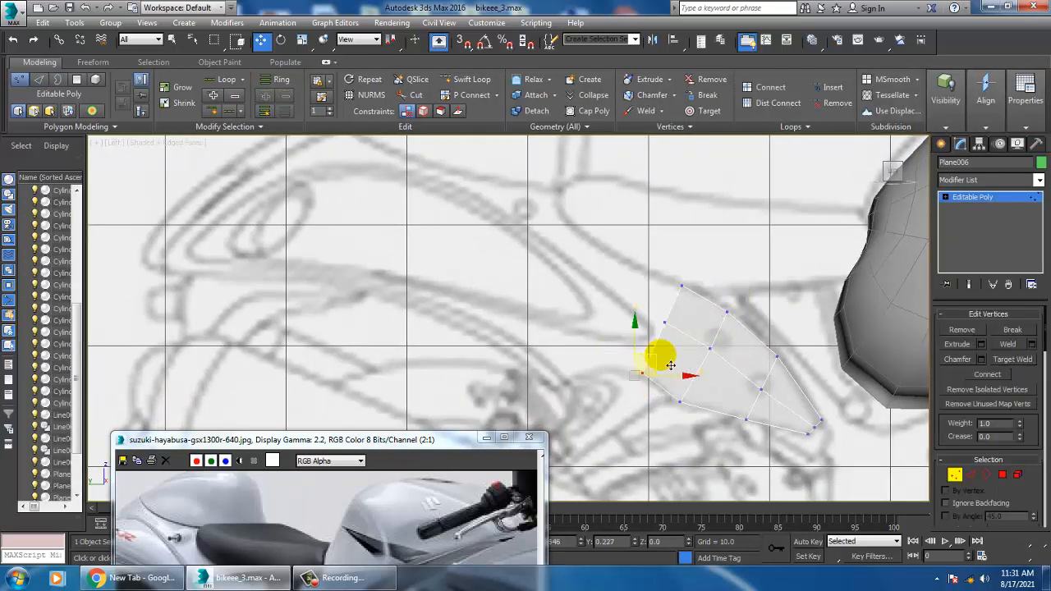
pyautogui.moveTo(708, 358); pyautogui.dragTo(713, 413, button='middle')
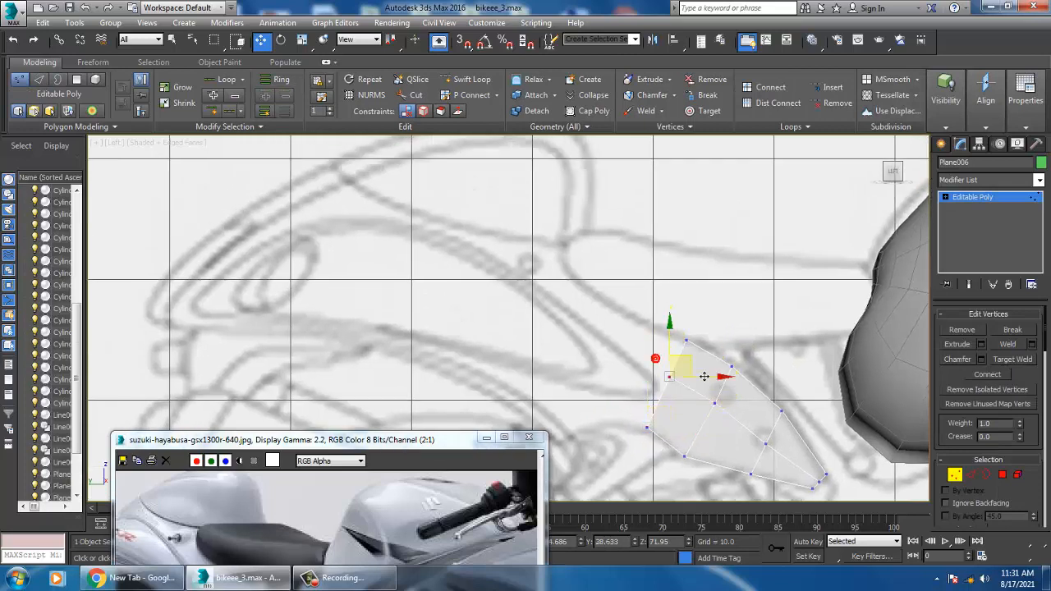
pyautogui.moveTo(700, 369); pyautogui.dragTo(681, 366)
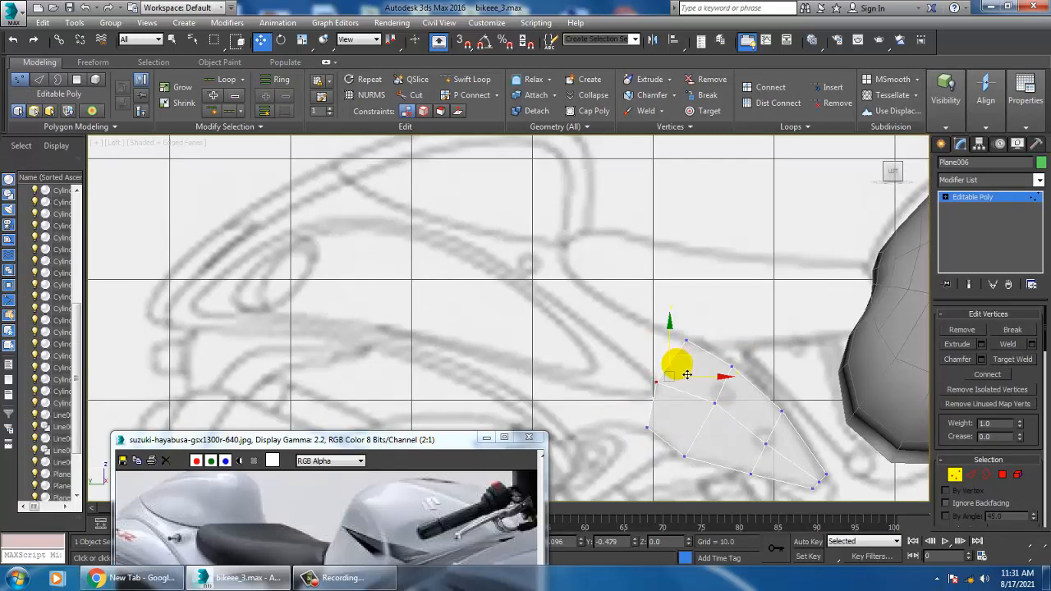
# Step: Extend only the upper rear edge along the seat's lower line and scale the new end edge down
pyautogui.click(971, 476)
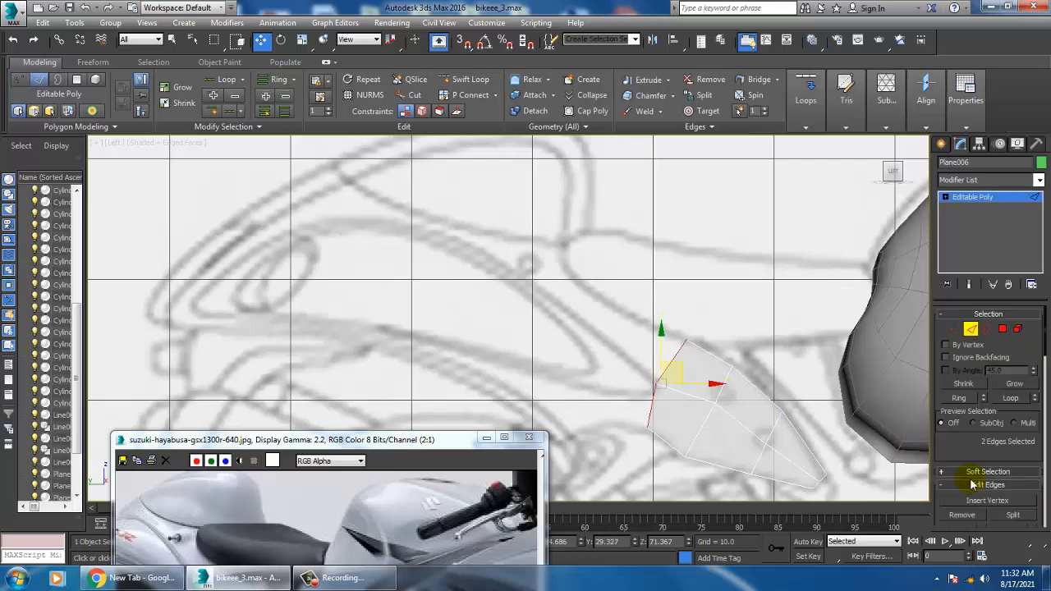
pyautogui.click(676, 358)
pyautogui.moveTo(688, 369); pyautogui.dragTo(739, 441, button='middle')
pyautogui.keyDown('shift'); pyautogui.moveTo(746, 440); pyautogui.dragTo(685, 400); pyautogui.keyUp('shift')
pyautogui.press('r')
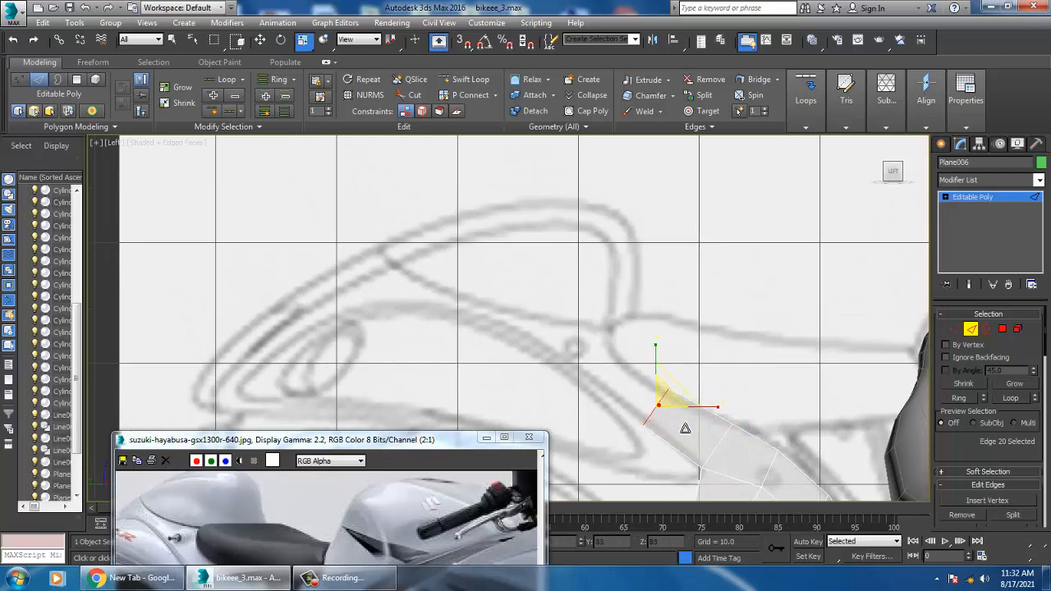
# Step: Extend the strip's end edge to just below the seat's rear corner and move its lower vertex onto the fairing line
pyautogui.moveTo(801, 399); pyautogui.dragTo(807, 403, button='middle')
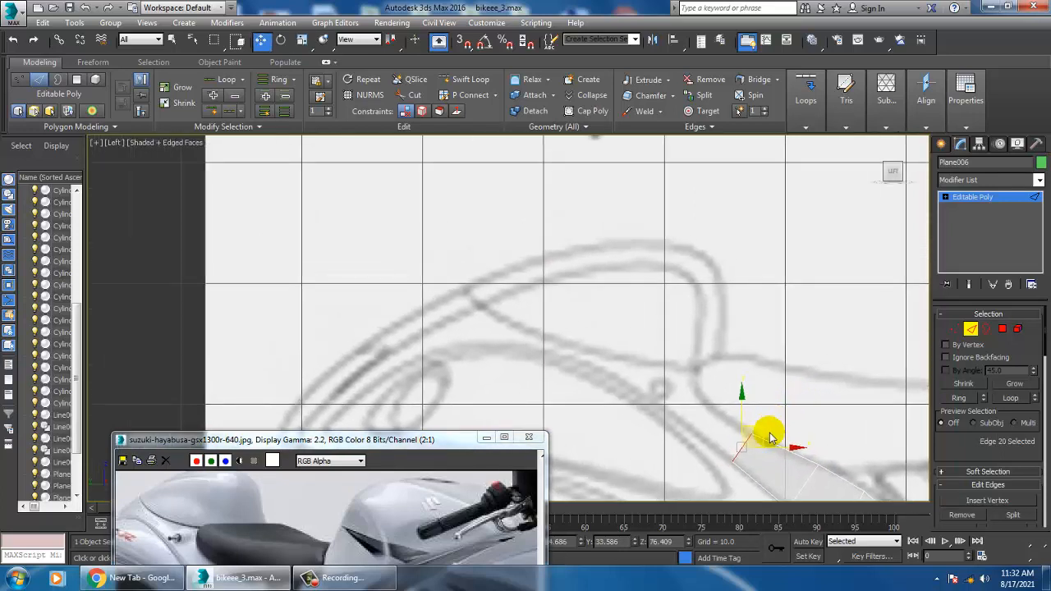
pyautogui.keyDown('shift'); pyautogui.moveTo(771, 439); pyautogui.dragTo(717, 400); pyautogui.keyUp('shift')
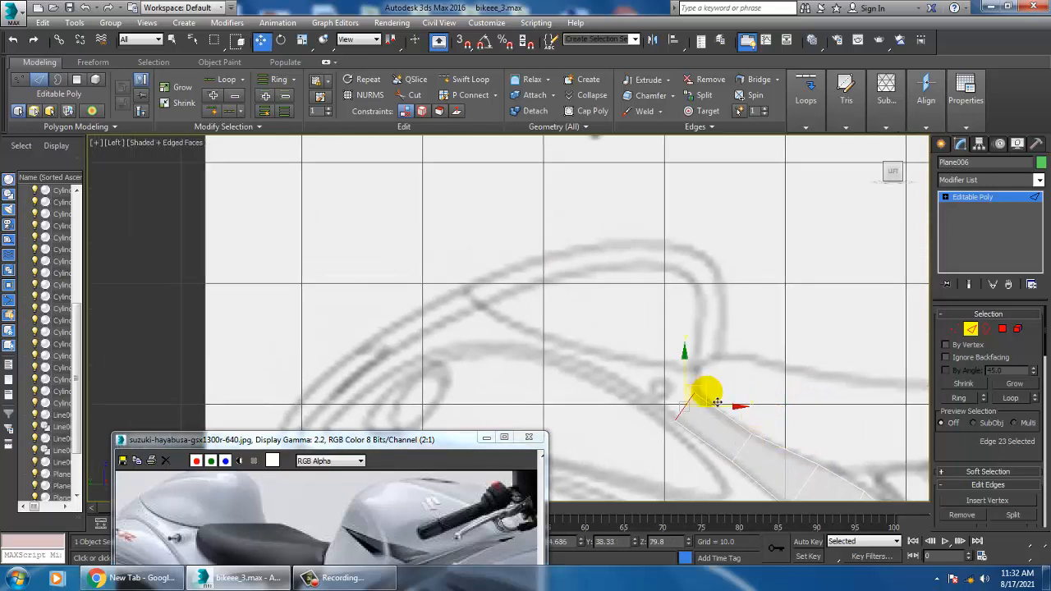
pyautogui.scroll(5, 697, 403)
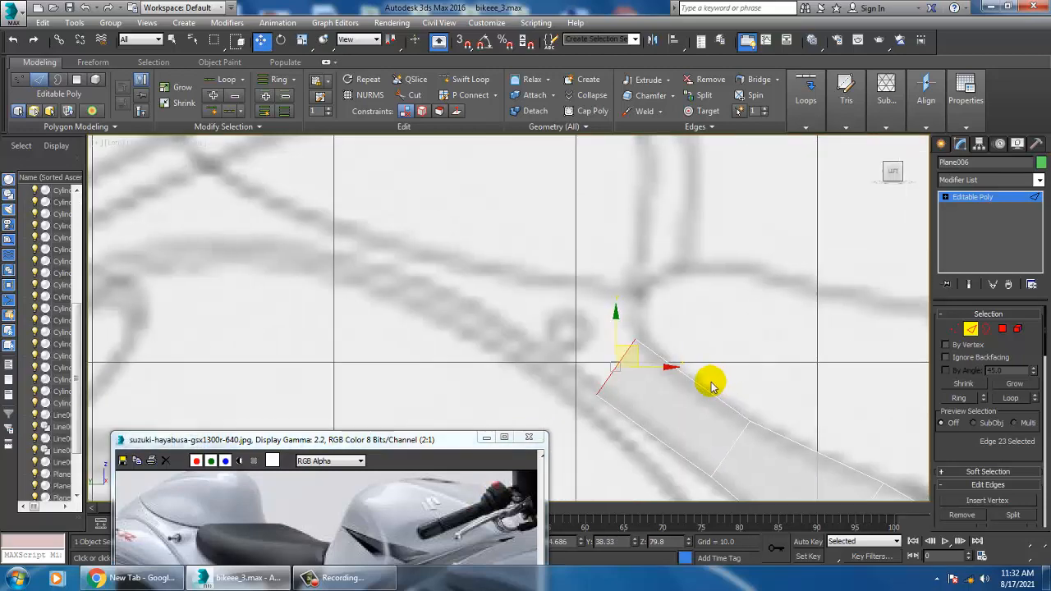
pyautogui.press('1')
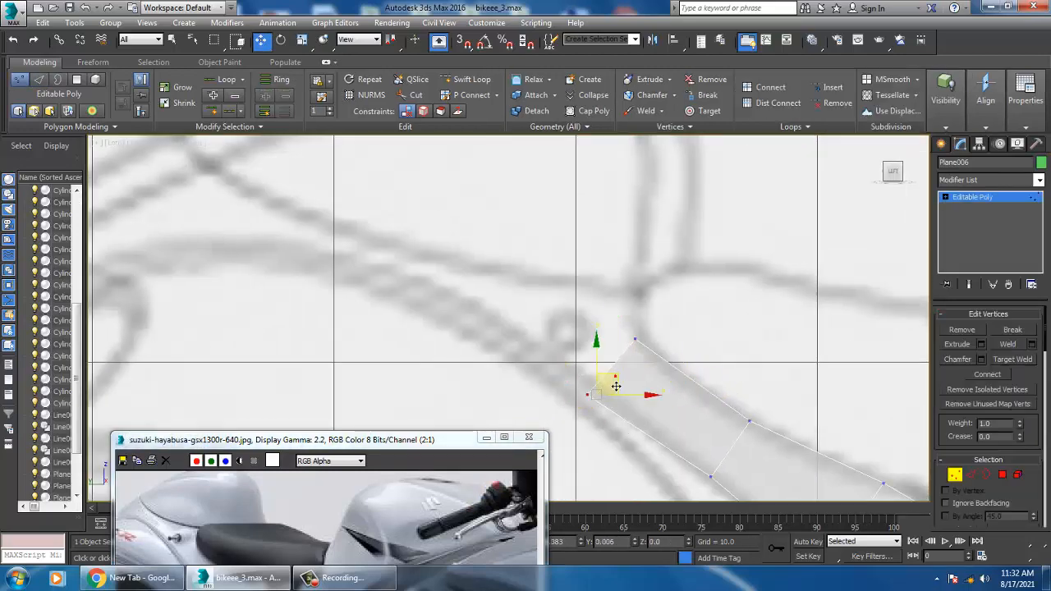
pyautogui.scroll(-4, 672, 385)
pyautogui.moveTo(672, 386); pyautogui.dragTo(702, 341, button='middle')
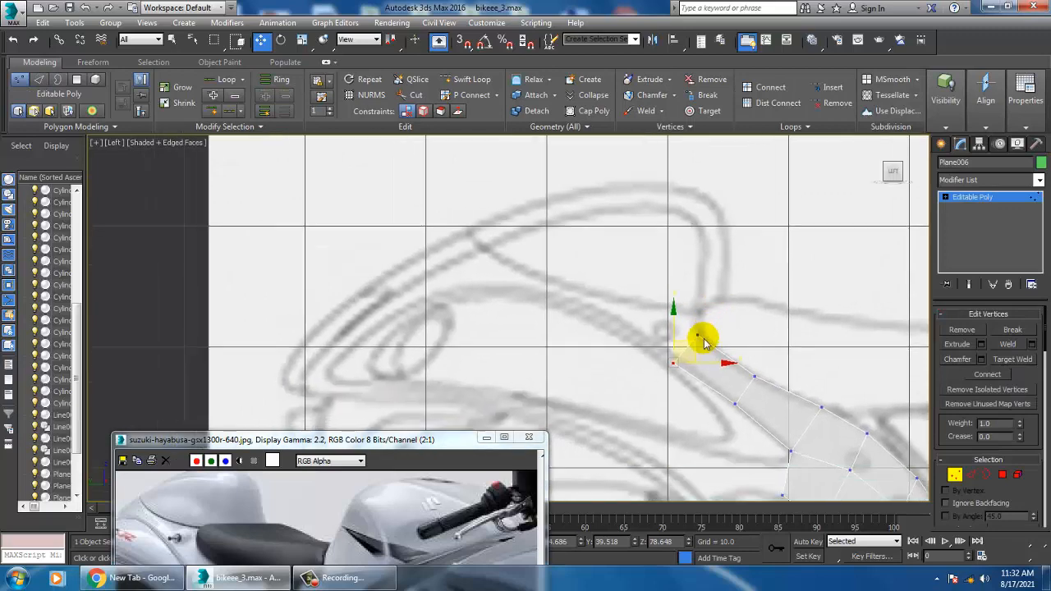
# Step: Add another short segment to the strip, fitting its upper vertex to the seat's rear corner and its lower vertex to the fairing line
pyautogui.click(970, 476)
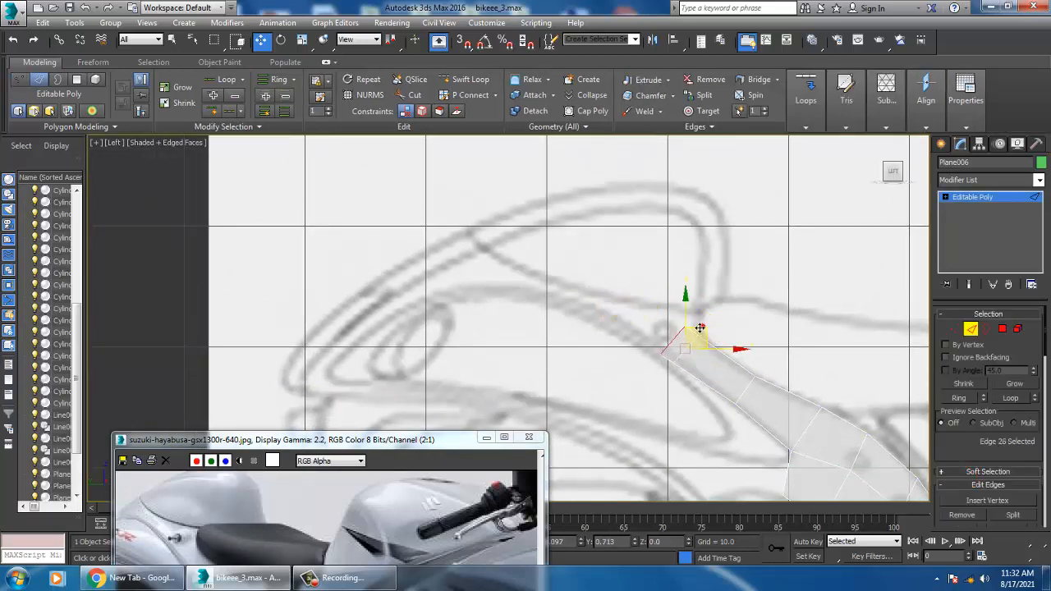
pyautogui.scroll(4, 697, 322)
pyautogui.press('1')
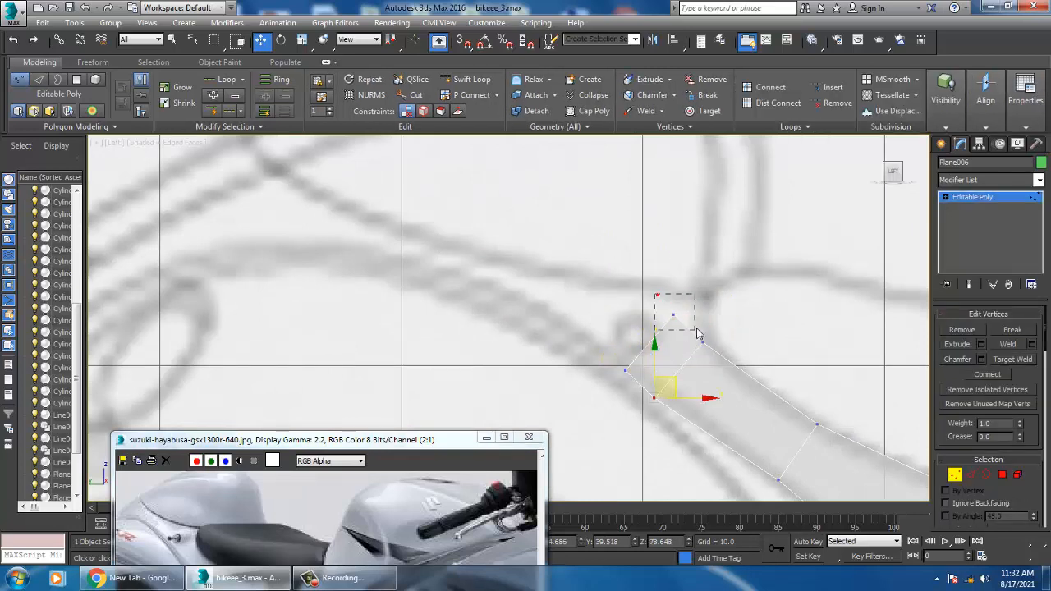
pyautogui.moveTo(694, 297); pyautogui.dragTo(728, 271)
pyautogui.moveTo(584, 360); pyautogui.dragTo(651, 383)
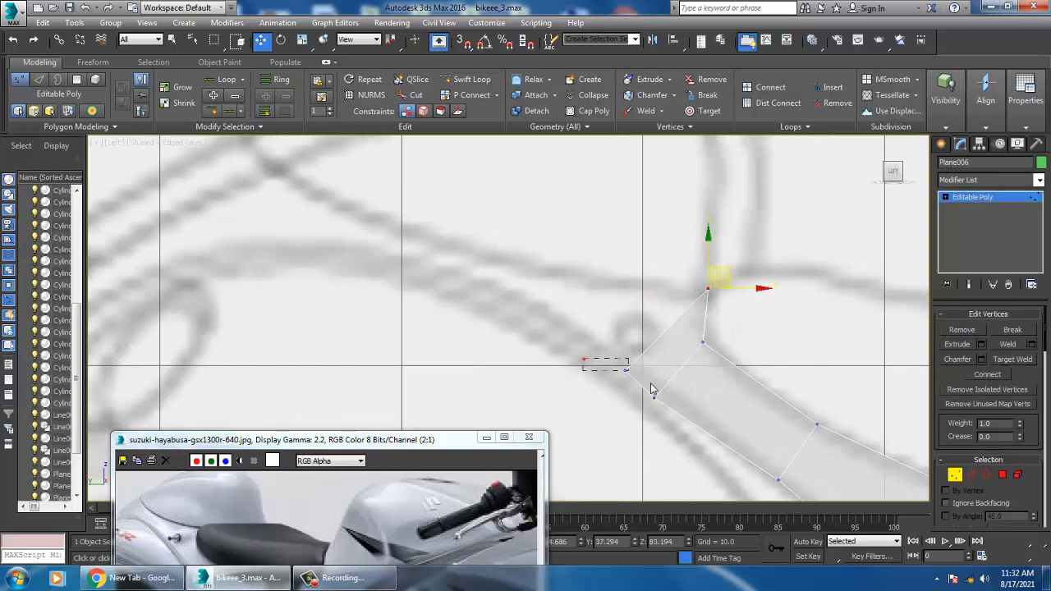
pyautogui.moveTo(646, 364); pyautogui.dragTo(663, 389, button='middle')
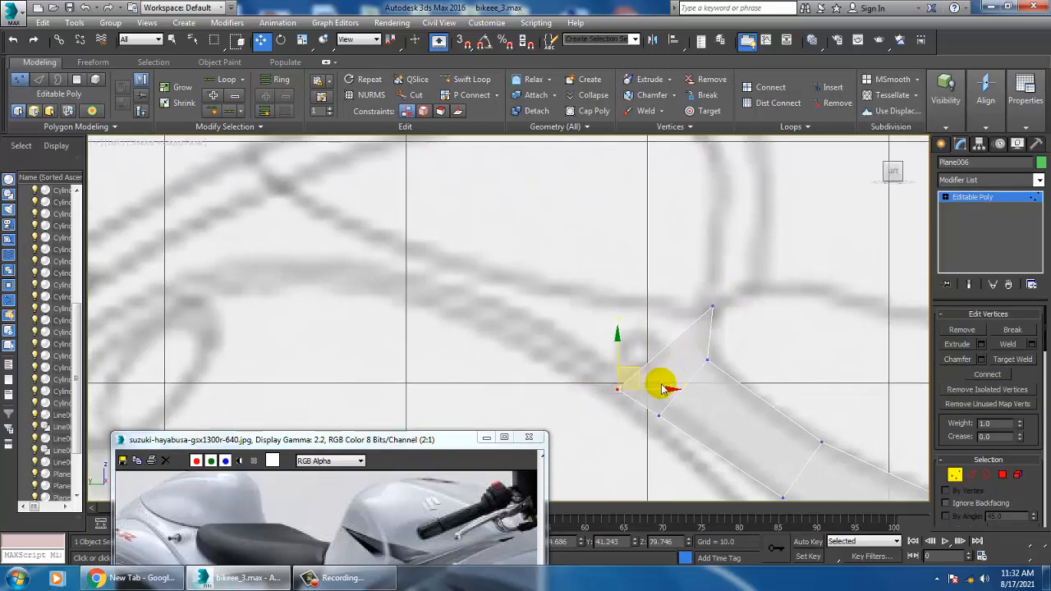
# Step: Extend the strip's end edge by one short segment, placing its upper vertex on the seat line and its lower vertex on the fairing line
pyautogui.click(972, 478)
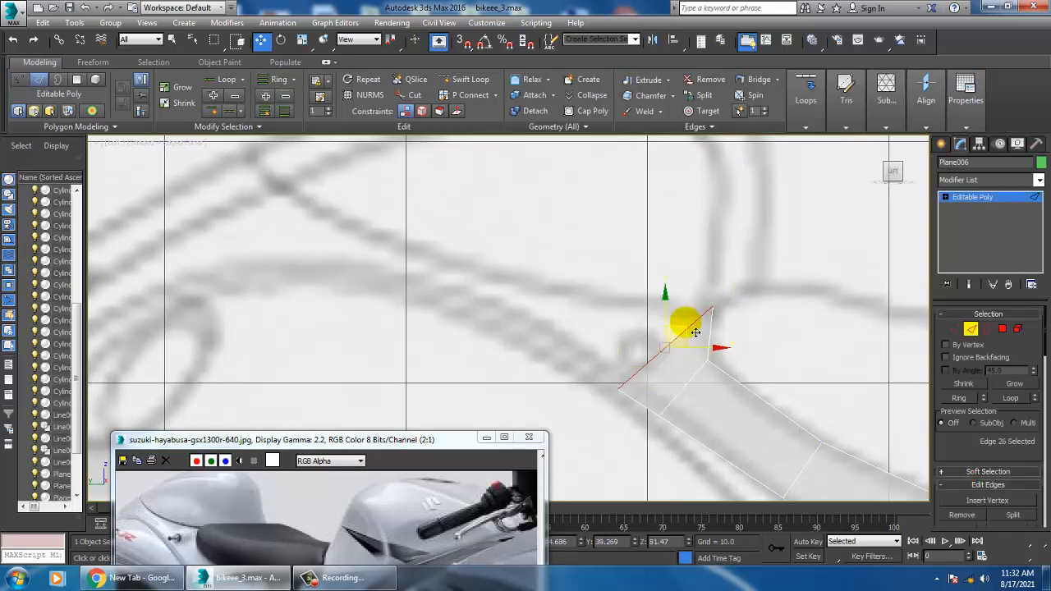
pyautogui.click(619, 311)
pyautogui.press('1')
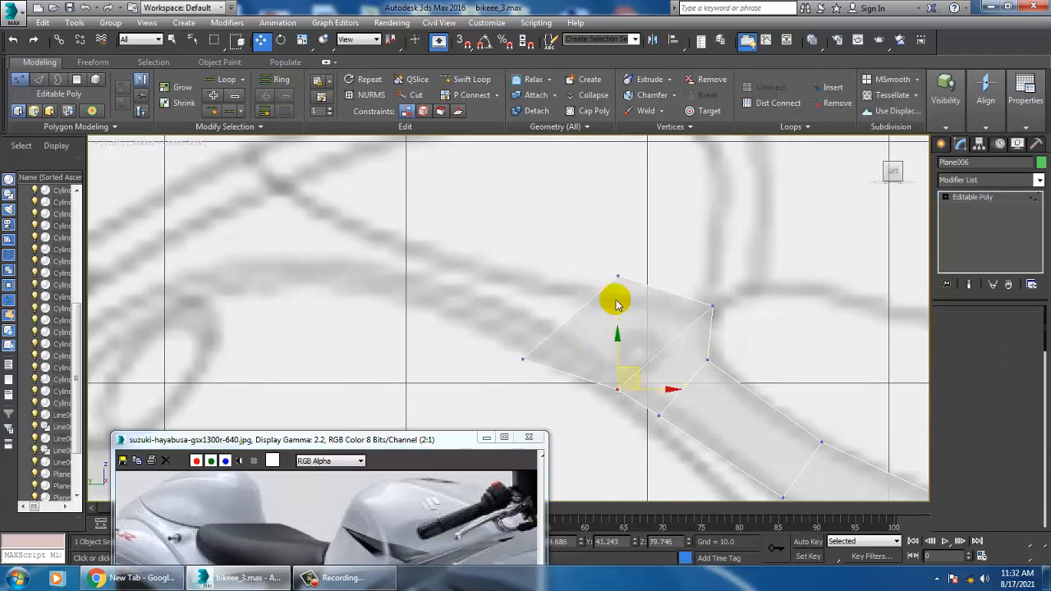
pyautogui.moveTo(589, 244); pyautogui.dragTo(648, 297)
pyautogui.moveTo(647, 261); pyautogui.dragTo(662, 287)
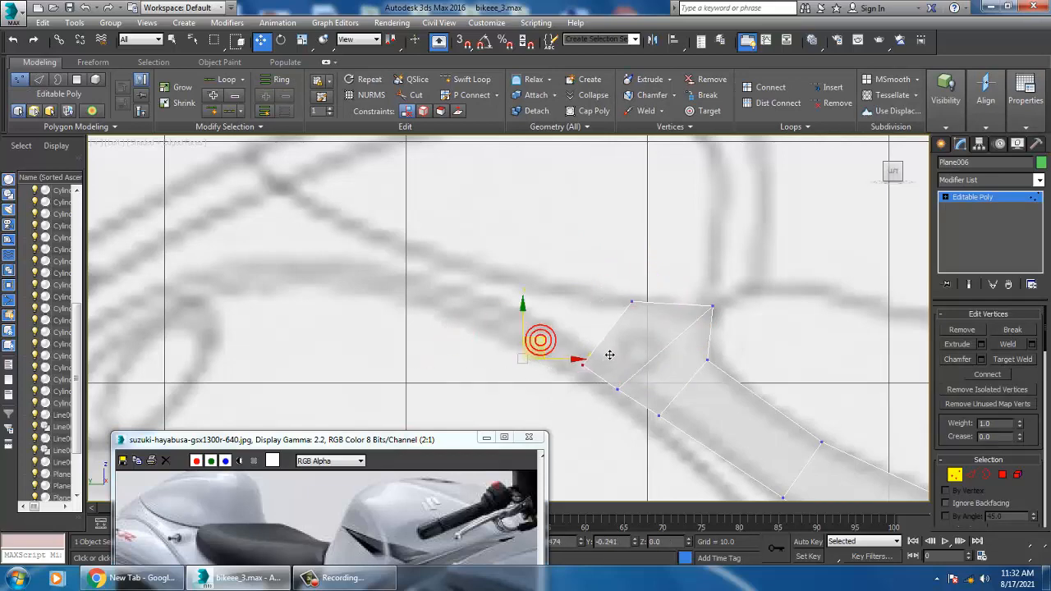
# Step: Examine the strip's position against the top blueprint and in perspective, and return to the side view
pyautogui.scroll(-5, 612, 353)
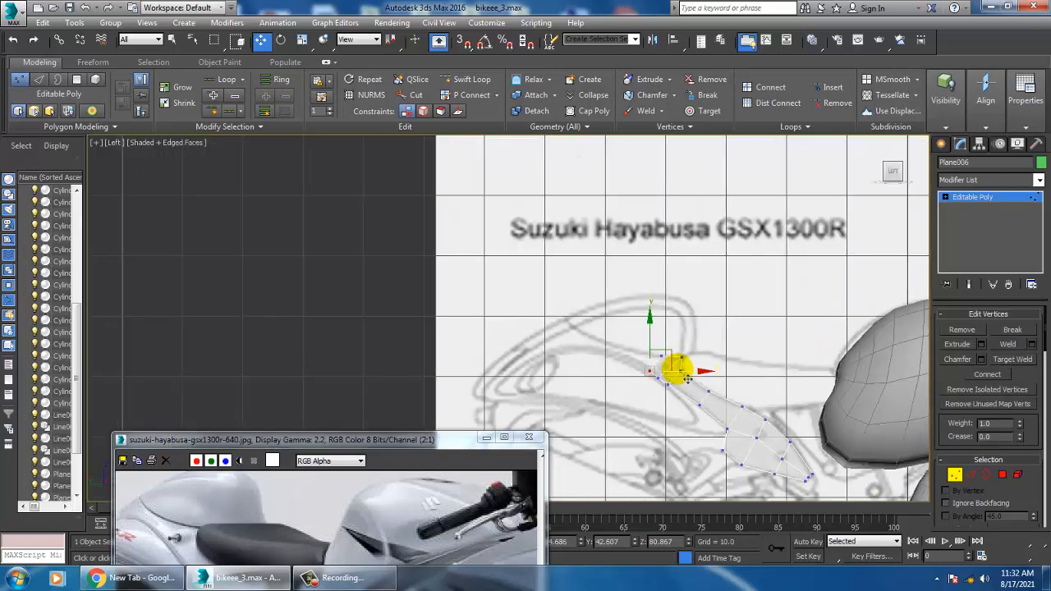
pyautogui.scroll(-2, 685, 375)
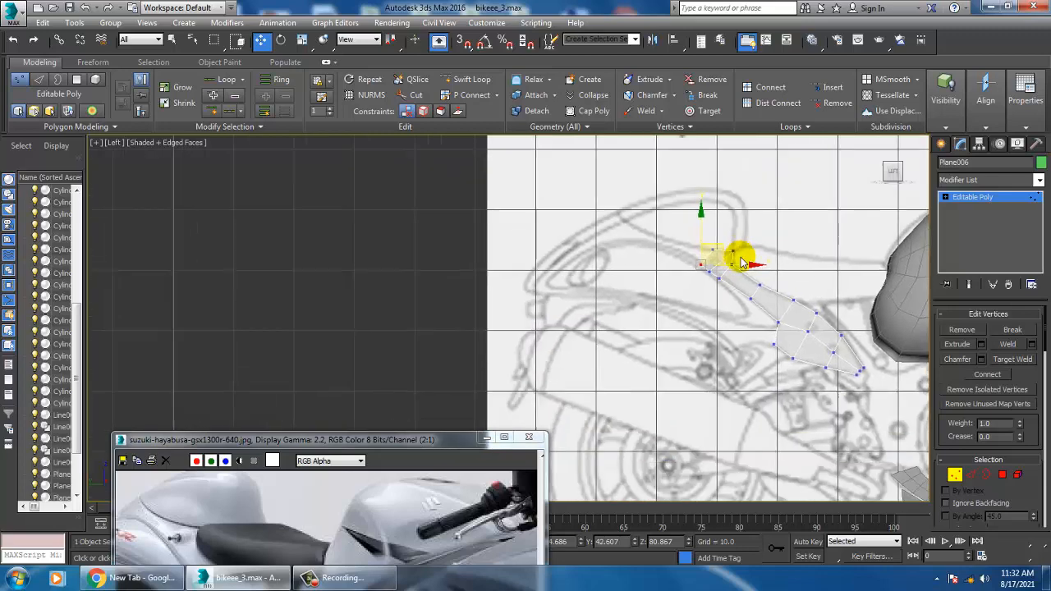
pyautogui.hotkey('alt', 'w')
pyautogui.hotkey('alt', 'w')
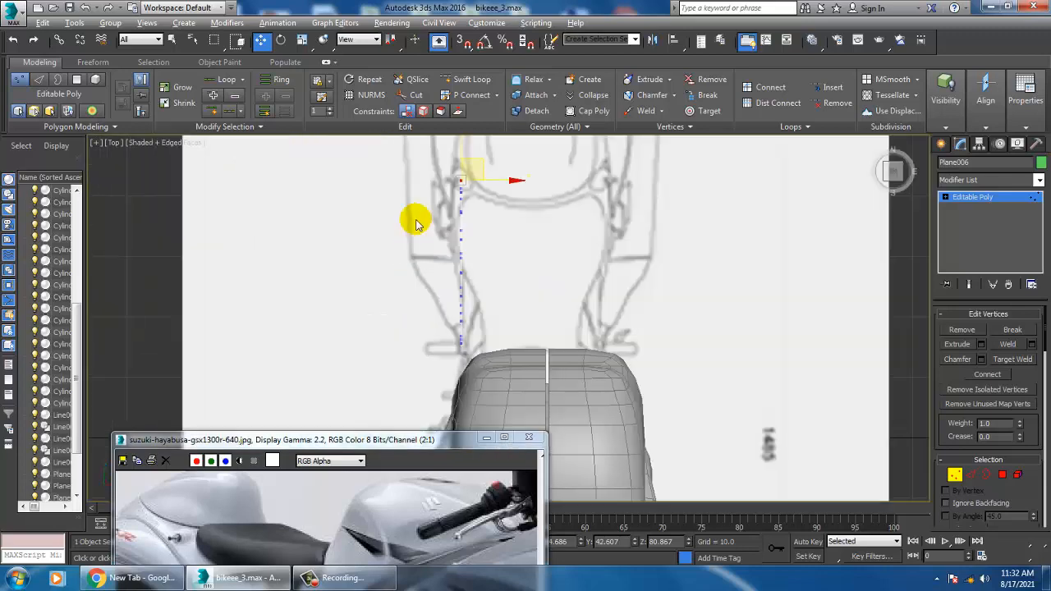
pyautogui.scroll(5, 415, 219)
pyautogui.moveTo(539, 239); pyautogui.dragTo(544, 202, button='middle')
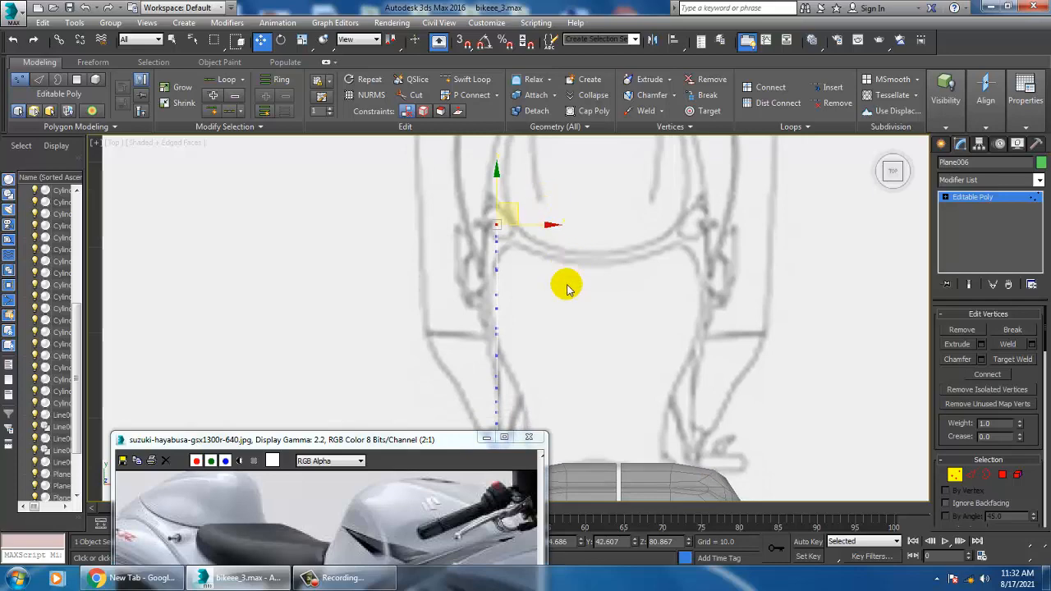
pyautogui.scroll(4, 575, 287)
pyautogui.scroll(2, 566, 283)
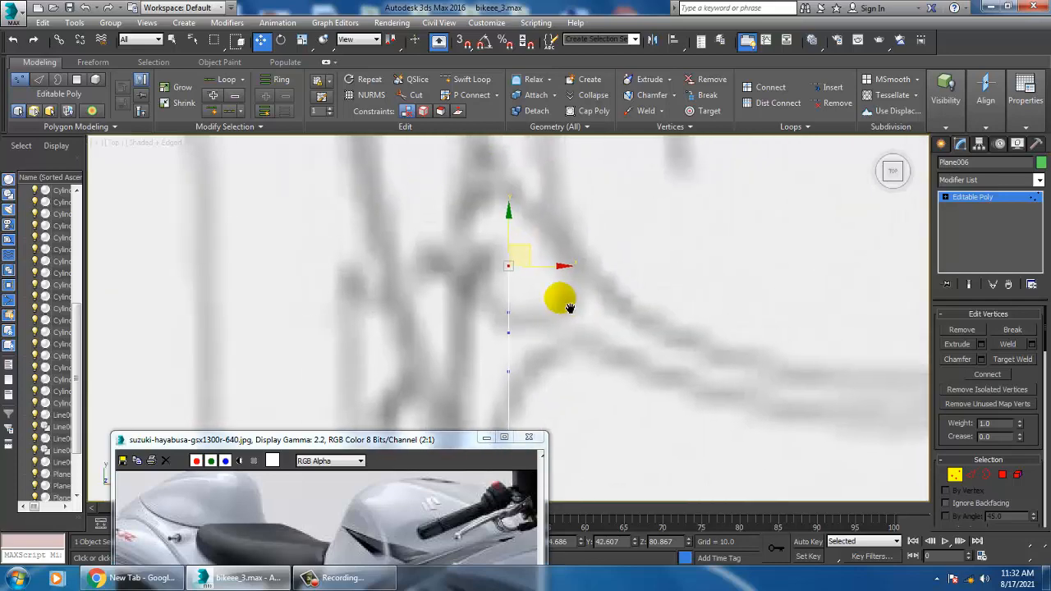
pyautogui.hotkey('alt', 'w')
pyautogui.middleClick(764, 402)
pyautogui.hotkey('alt', 'w')
pyautogui.keyDown('alt'); pyautogui.moveTo(765, 402); pyautogui.dragTo(762, 375, button='middle'); pyautogui.keyUp('alt')
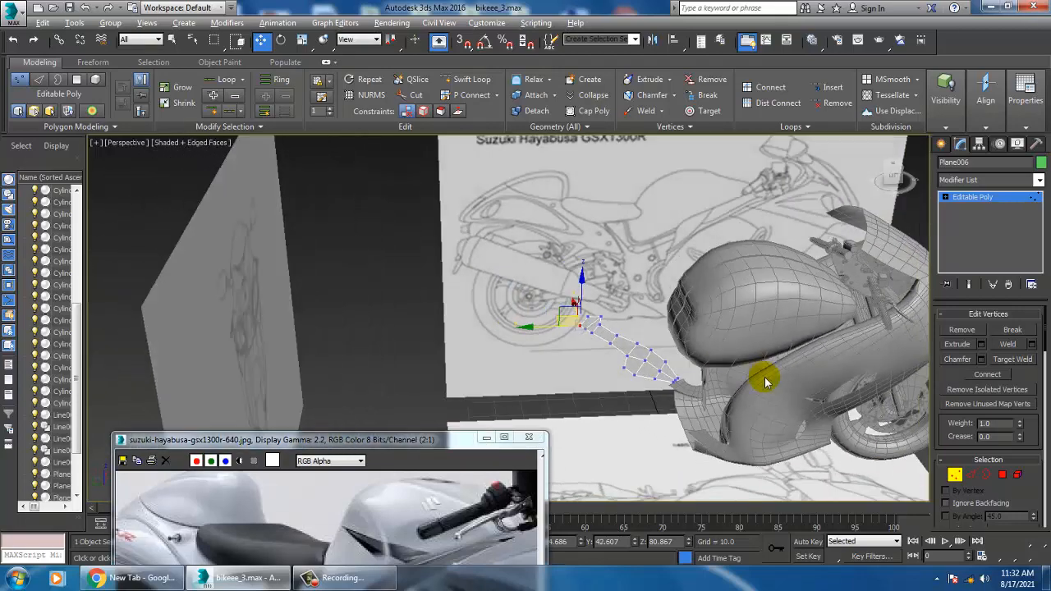
pyautogui.hotkey('alt', 'w')
pyautogui.middleClick(424, 392)
pyautogui.hotkey('alt', 'w')
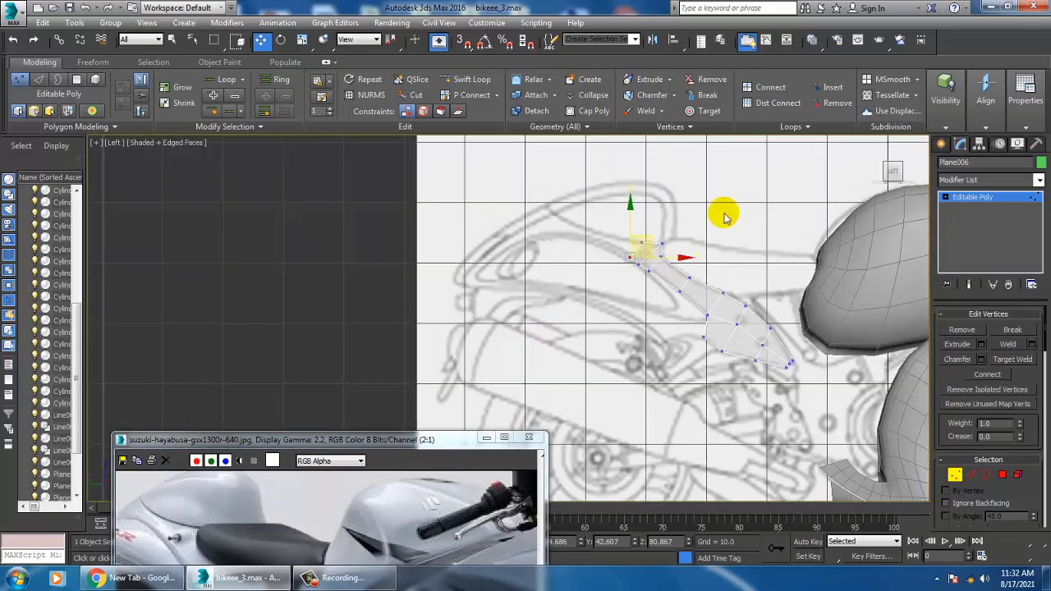
# Step: Extend the strip's end edge rearward between the tail fairing lines and scale the new end edge down
pyautogui.scroll(4, 723, 215)
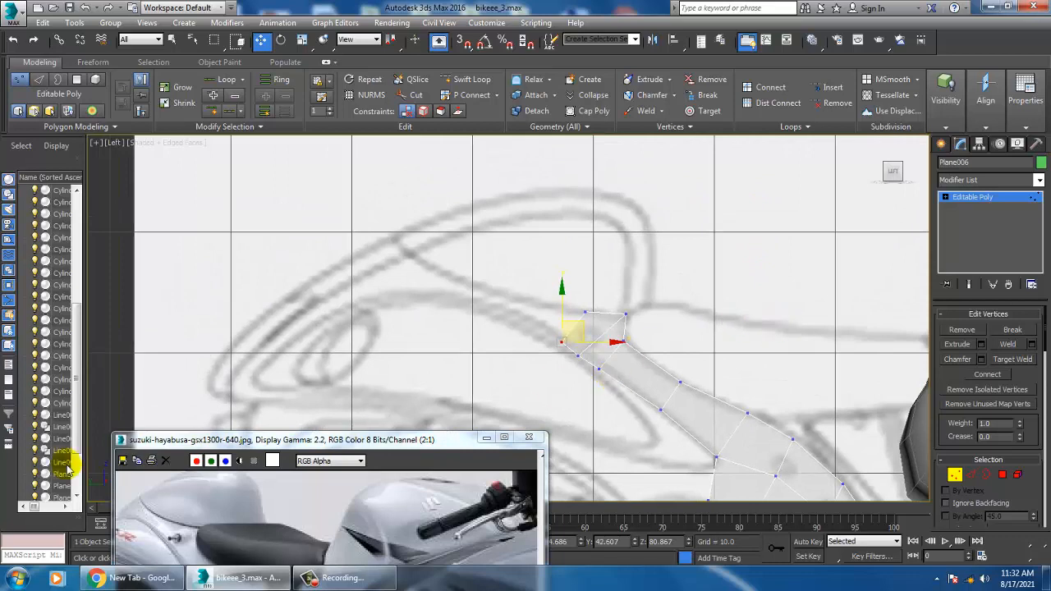
pyautogui.click(971, 476)
pyautogui.moveTo(574, 403); pyautogui.dragTo(599, 409, button='middle')
pyautogui.click(624, 343)
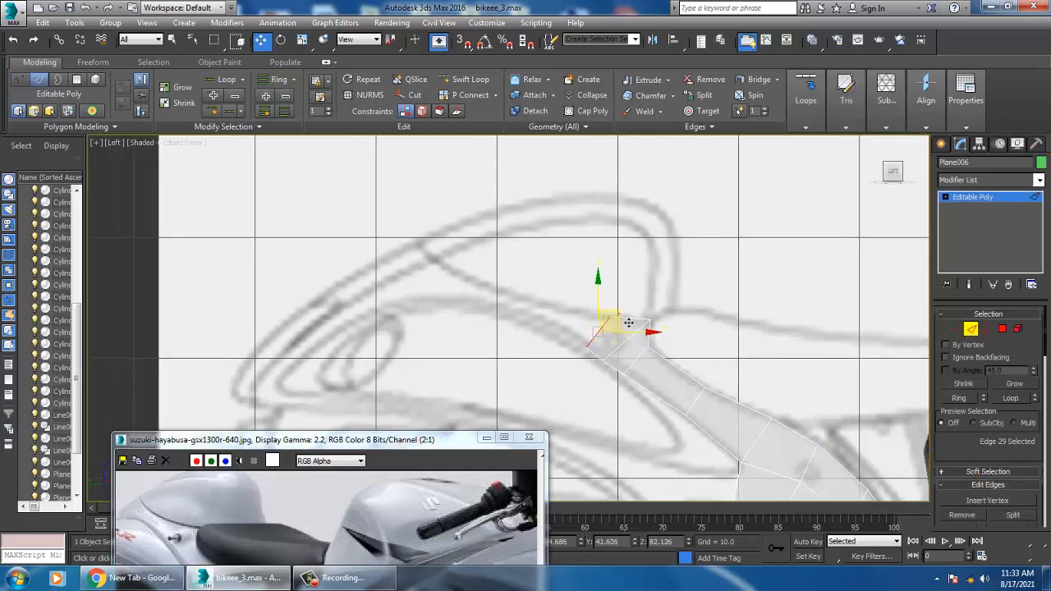
pyautogui.keyDown('shift'); pyautogui.moveTo(628, 323); pyautogui.dragTo(547, 355); pyautogui.keyUp('shift')
pyautogui.press('r')
pyautogui.press('w')
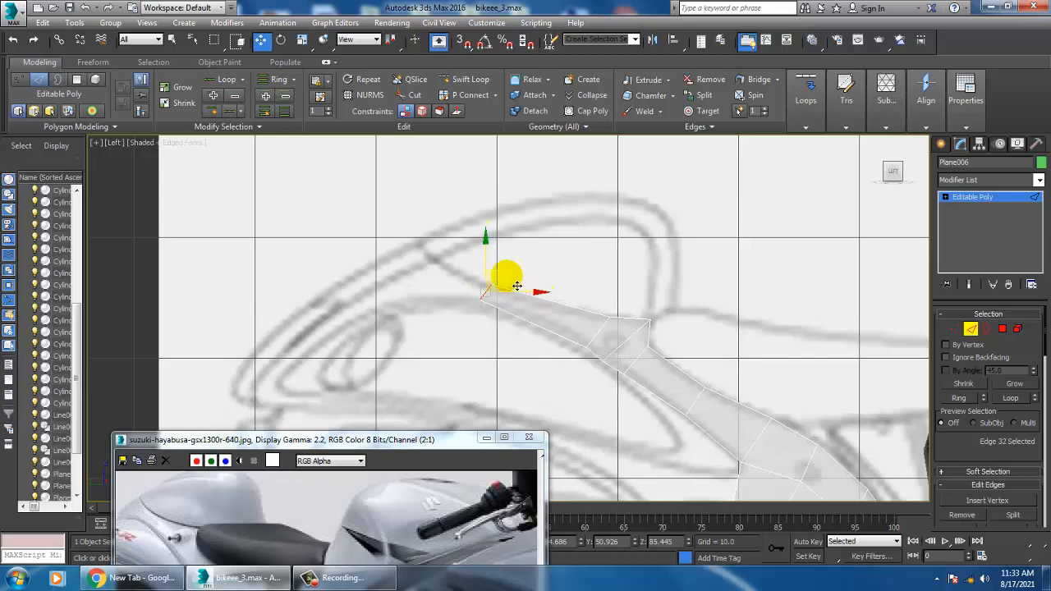
# Step: Examine the extended strip and the panel's lower part against the side blueprint
pyautogui.moveTo(540, 271); pyautogui.dragTo(551, 286, button='middle')
pyautogui.scroll(-4, 548, 281)
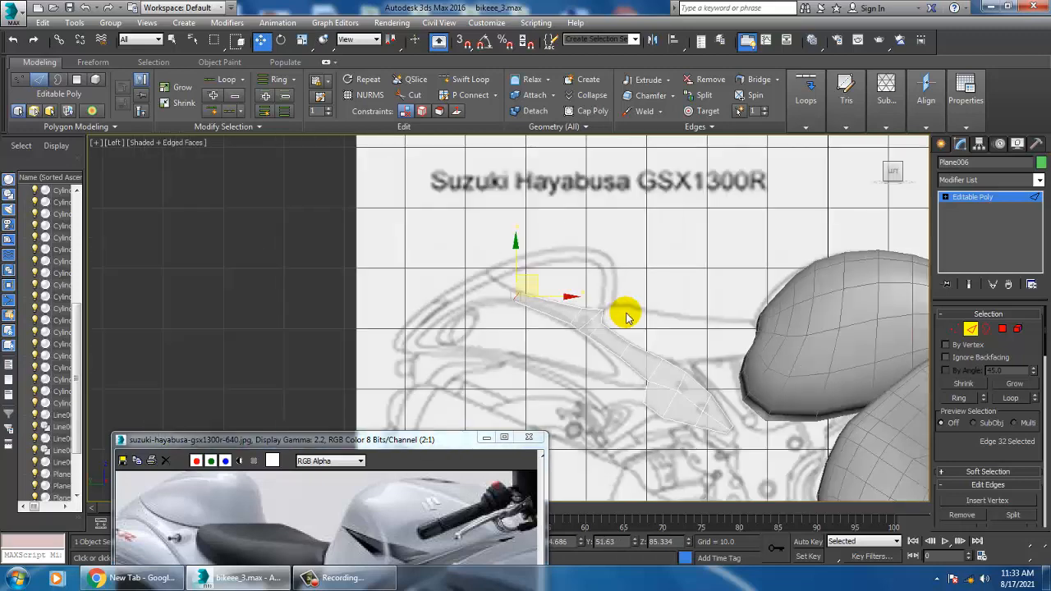
pyautogui.scroll(4, 626, 315)
pyautogui.moveTo(626, 315); pyautogui.dragTo(604, 263, button='middle')
pyautogui.scroll(-3, 603, 265)
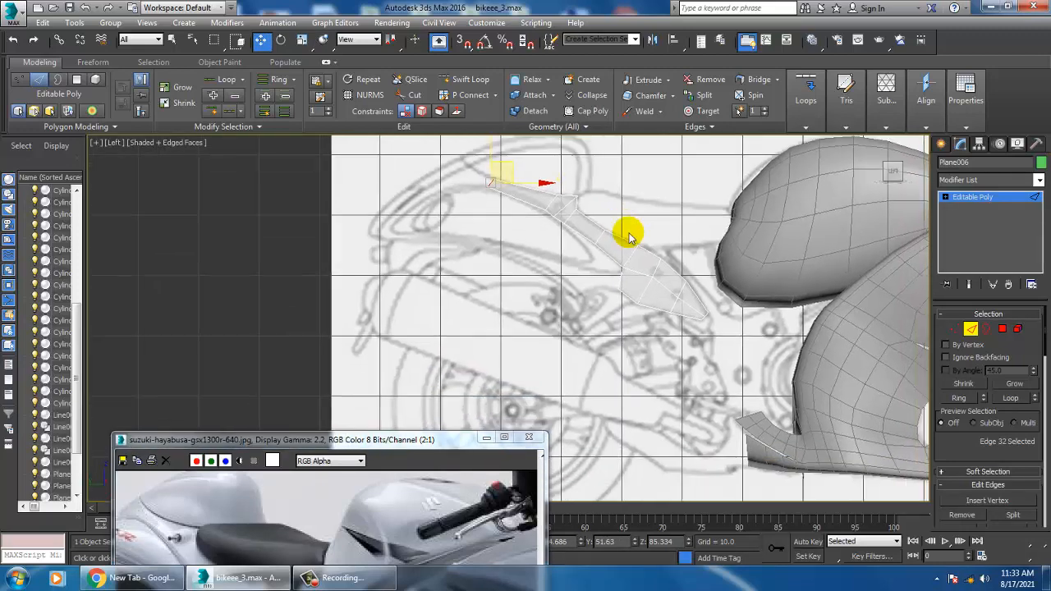
pyautogui.scroll(3, 648, 258)
pyautogui.moveTo(481, 301); pyautogui.dragTo(522, 319, button='middle')
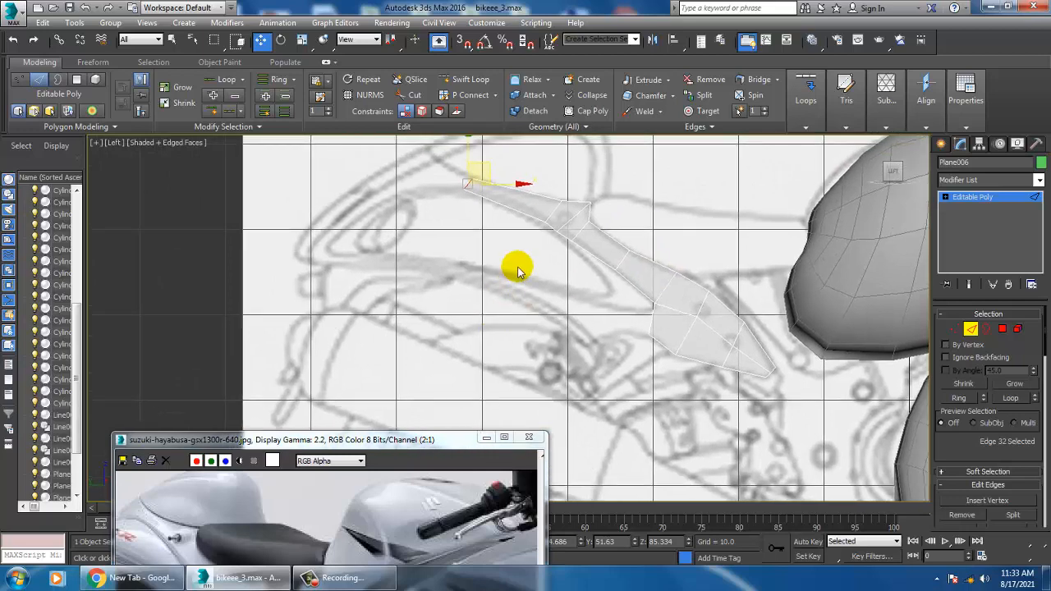
# Step: Extend the panel's lower rear edge a short way rearward, bring more of the reference photo into view, and place the new upper vertex near the fairing's lower tip
pyautogui.scroll(2, 665, 346)
pyautogui.click(659, 329)
pyautogui.scroll(1, 662, 327)
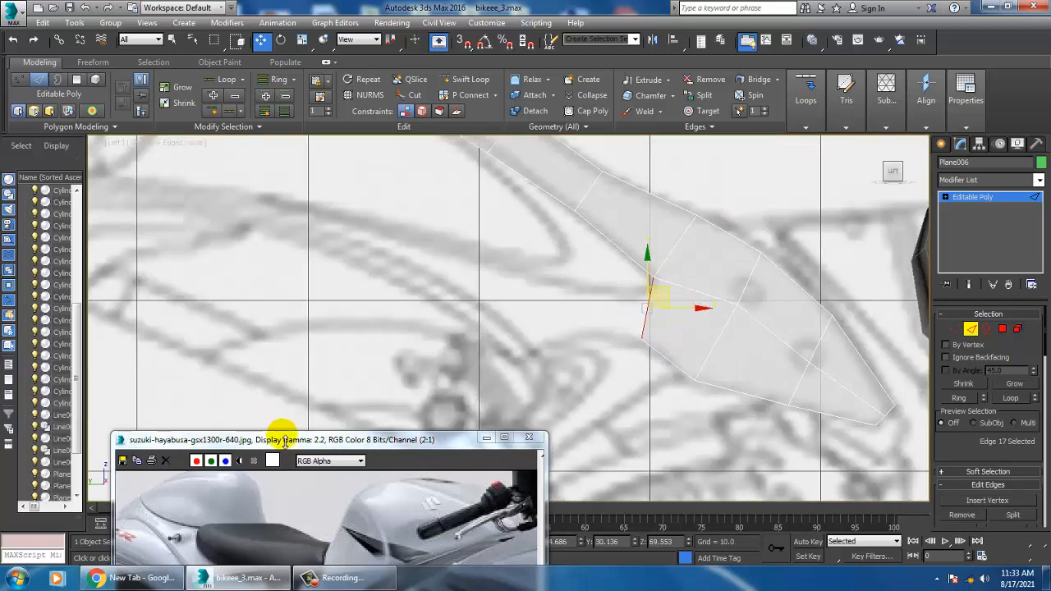
pyautogui.moveTo(284, 442); pyautogui.dragTo(256, 392)
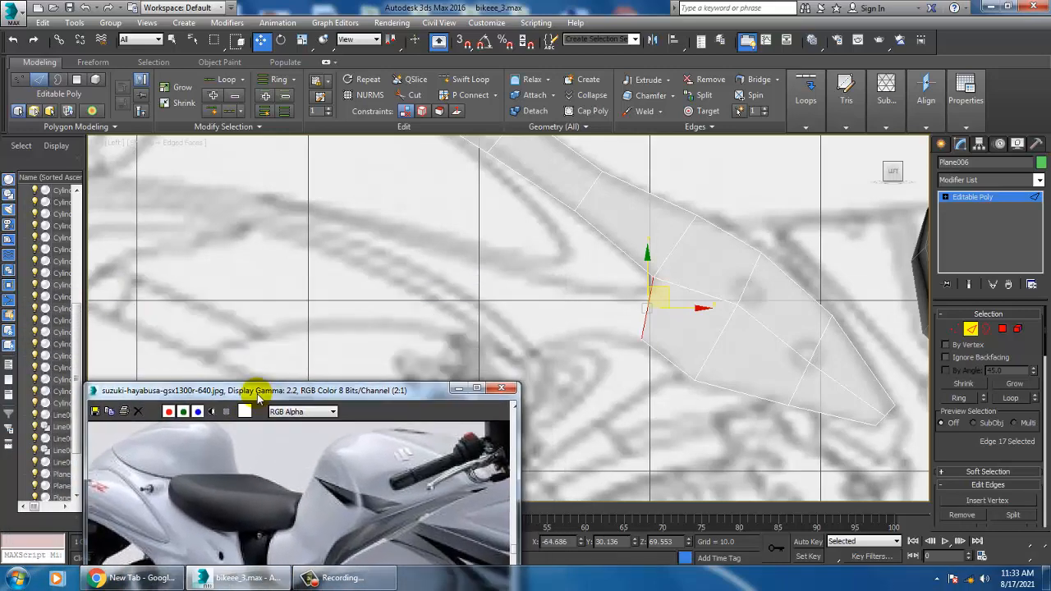
pyautogui.keyDown('shift'); pyautogui.moveTo(673, 304); pyautogui.dragTo(613, 327); pyautogui.keyUp('shift')
pyautogui.press('1')
pyautogui.moveTo(612, 334); pyautogui.dragTo(629, 361, button='middle')
pyautogui.moveTo(550, 291)
pyautogui.mouseDown()
pyautogui.moveTo(613, 329)
pyautogui.moveTo(605, 311)
pyautogui.mouseUp()
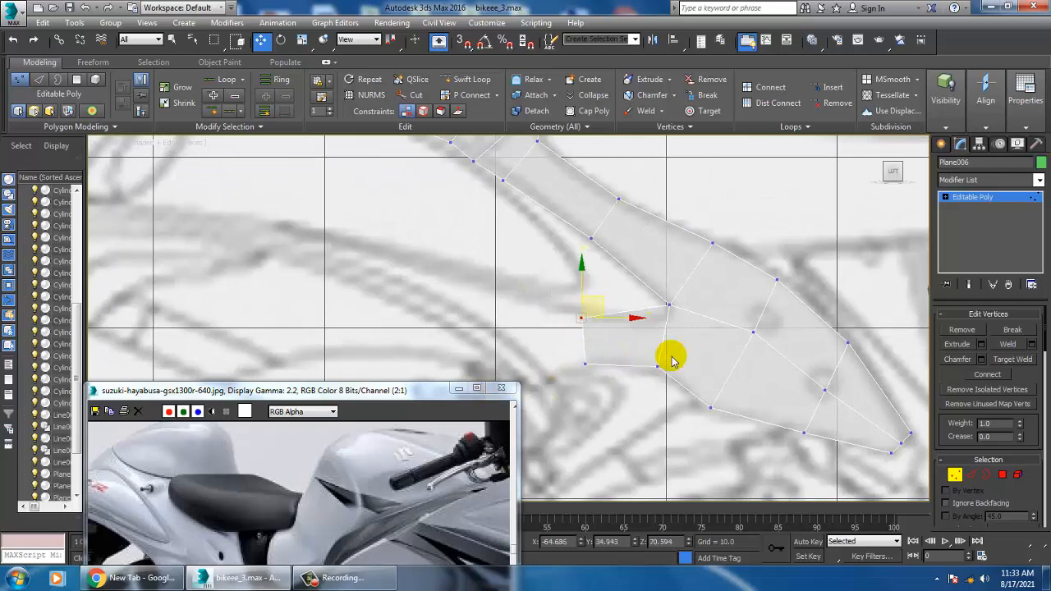
pyautogui.moveTo(671, 358); pyautogui.dragTo(638, 364, button='middle')
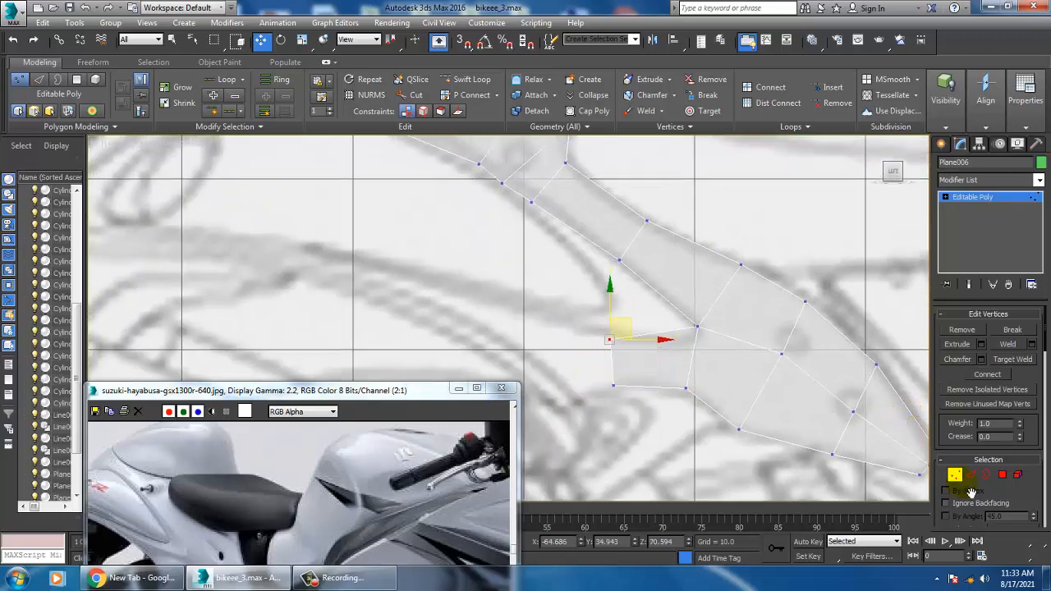
# Step: Select the vertices along the strip's upper border and shift them slightly inward in the top view, to about X -63.77
pyautogui.moveTo(721, 332); pyautogui.dragTo(820, 449, button='middle')
pyautogui.scroll(-2, 818, 447)
pyautogui.moveTo(491, 241); pyautogui.dragTo(491, 242)
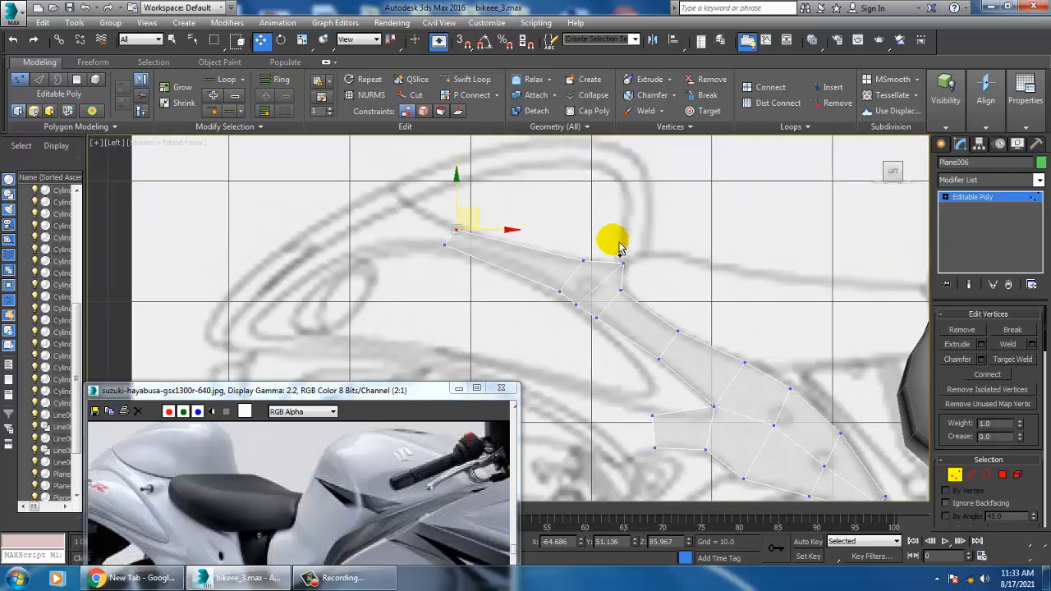
pyautogui.moveTo(571, 222); pyautogui.dragTo(640, 283)
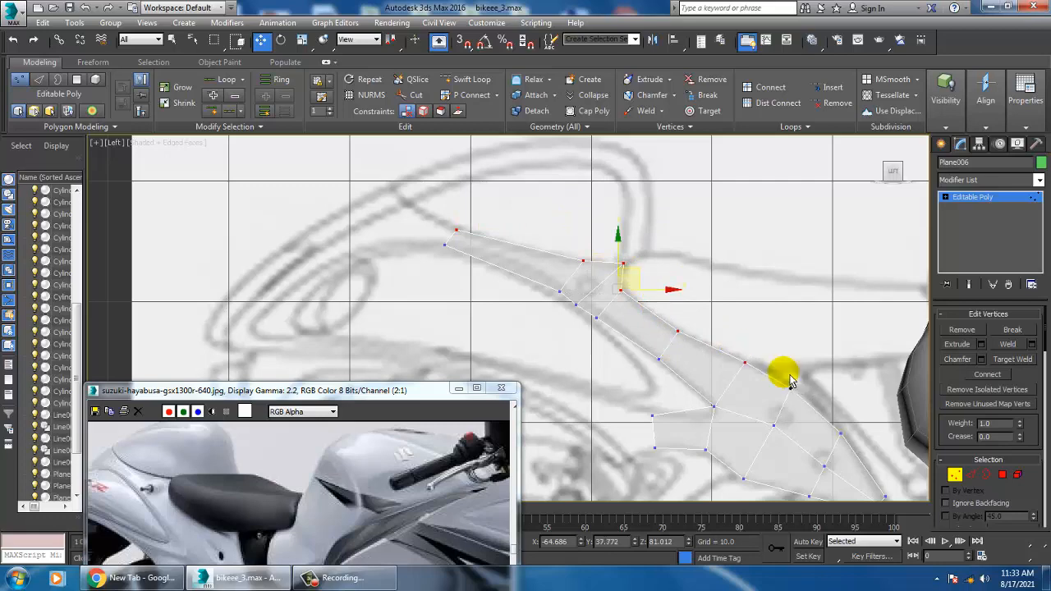
pyautogui.keyDown('ctrl'); pyautogui.moveTo(829, 424); pyautogui.dragTo(830, 426); pyautogui.keyUp('ctrl')
pyautogui.hotkey('alt', 'w')
pyautogui.scroll(-2, 325, 276)
pyautogui.moveTo(326, 275); pyautogui.dragTo(328, 261, button='middle')
pyautogui.hotkey('alt', 'w')
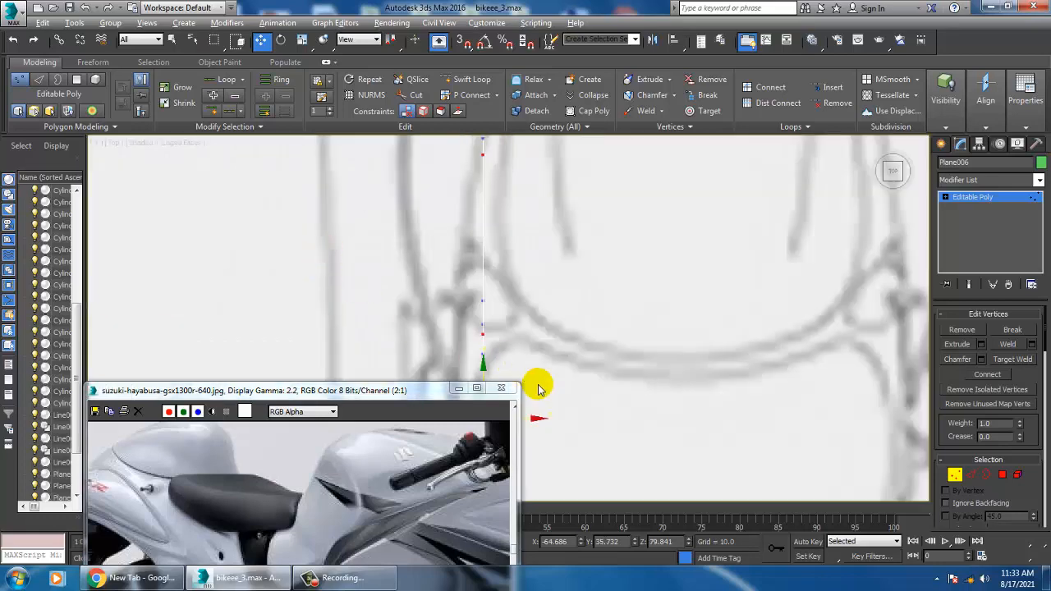
pyautogui.moveTo(625, 358); pyautogui.dragTo(660, 304, button='middle')
pyautogui.scroll(-3, 660, 303)
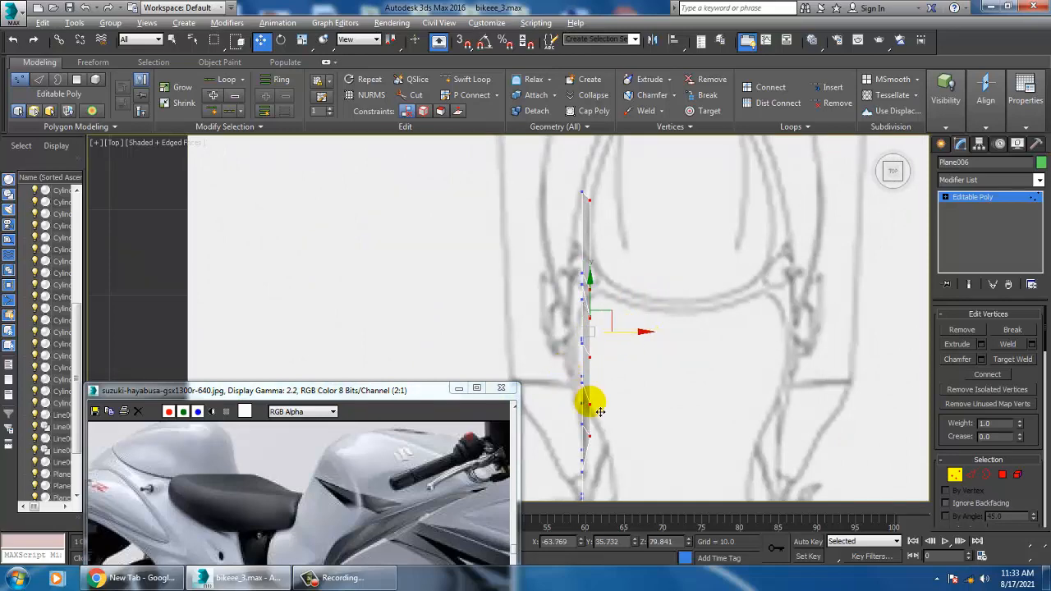
# Step: Examine the strip and its lower branch against the side blueprint
pyautogui.hotkey('alt', 'w')
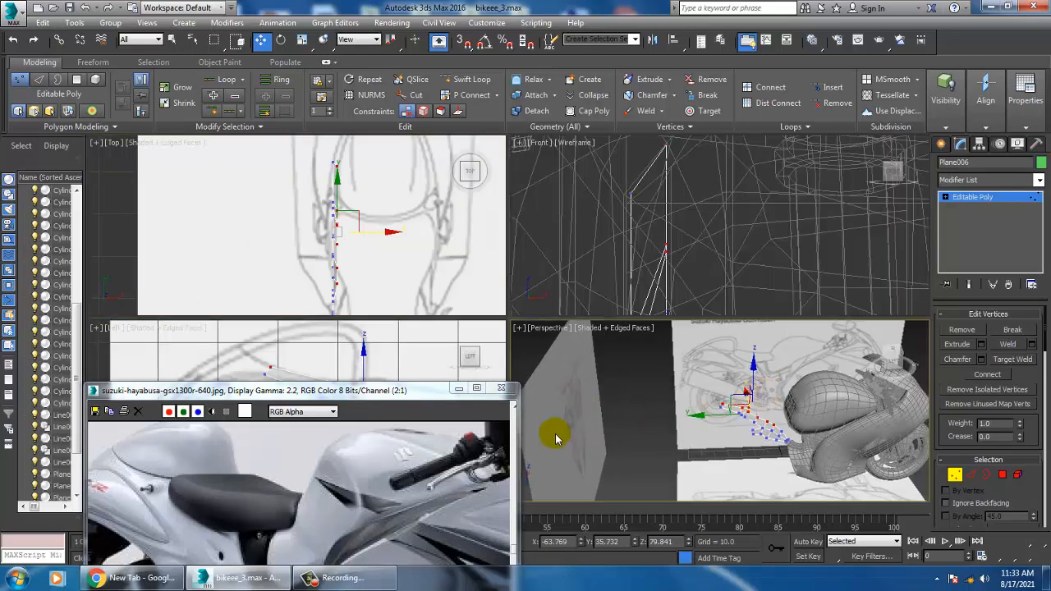
pyautogui.middleClick(447, 345)
pyautogui.hotkey('alt', 'w')
pyautogui.moveTo(626, 312); pyautogui.dragTo(671, 308, button='middle')
pyautogui.scroll(2, 671, 308)
pyautogui.scroll(-5, 670, 307)
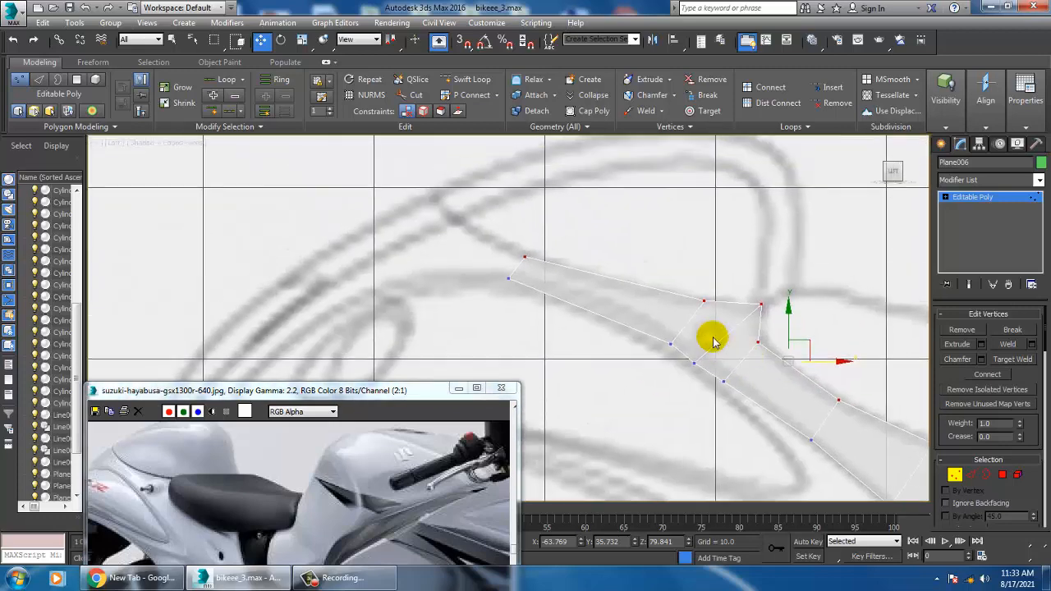
pyautogui.scroll(5, 648, 335)
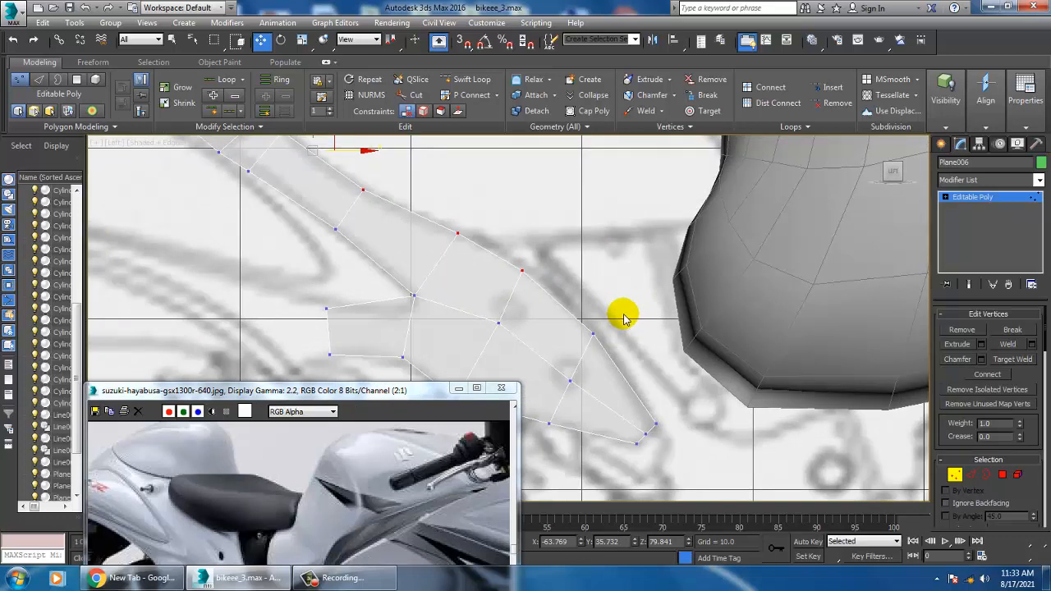
pyautogui.moveTo(586, 301); pyautogui.dragTo(881, 397, button='middle')
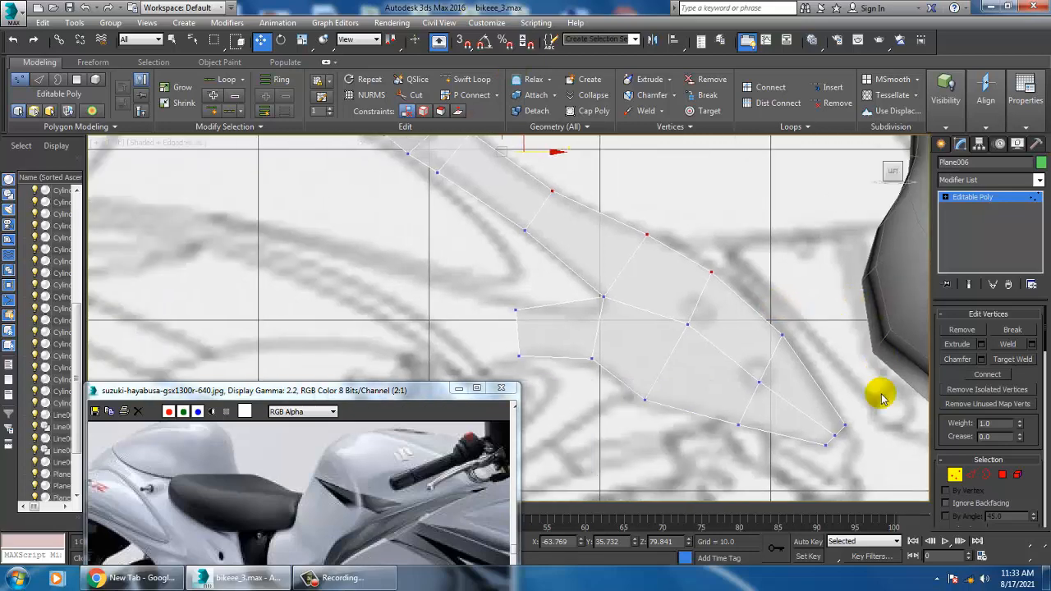
# Step: Extend the lower branch's end edge rearward and upward to the tail fairing's lower line
pyautogui.click(971, 474)
pyautogui.moveTo(517, 331)
pyautogui.mouseDown(button='middle')
pyautogui.moveTo(666, 336)
pyautogui.moveTo(629, 300)
pyautogui.mouseUp(button='middle')
pyautogui.moveTo(738, 329); pyautogui.dragTo(751, 326, button='middle')
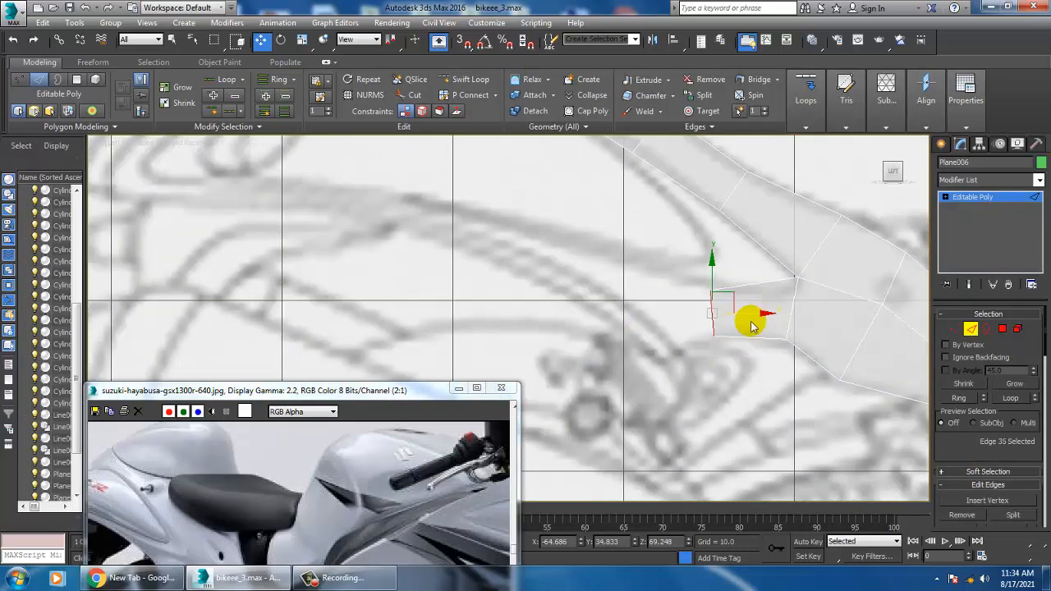
pyautogui.keyDown('shift'); pyautogui.moveTo(746, 313); pyautogui.dragTo(666, 275); pyautogui.keyUp('shift')
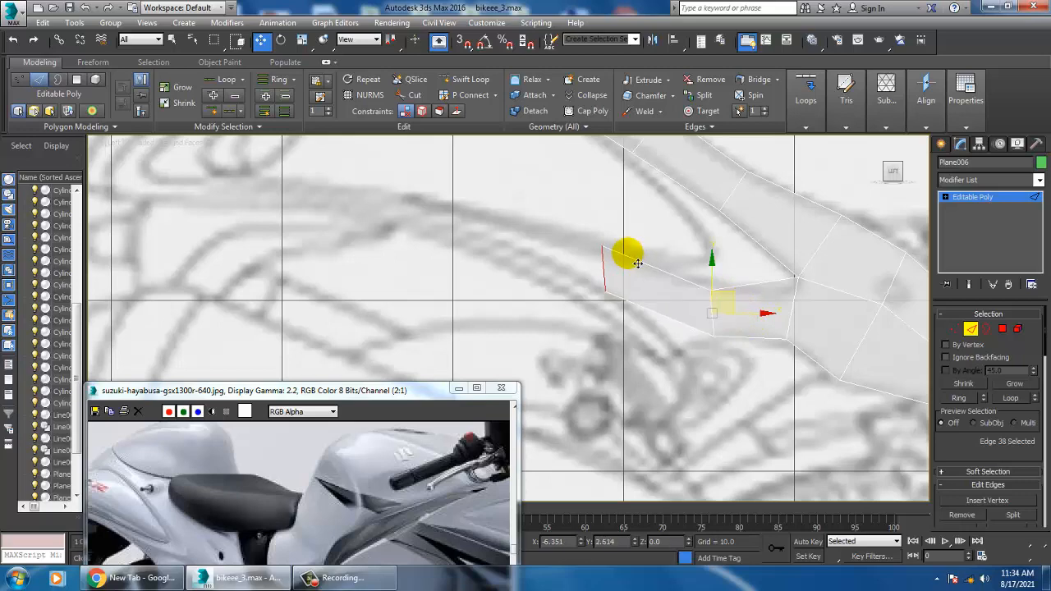
# Step: Reveal more of the reference photo and adjust the lower branch's two end vertices to the fairing's lower band
pyautogui.moveTo(373, 390); pyautogui.dragTo(376, 275)
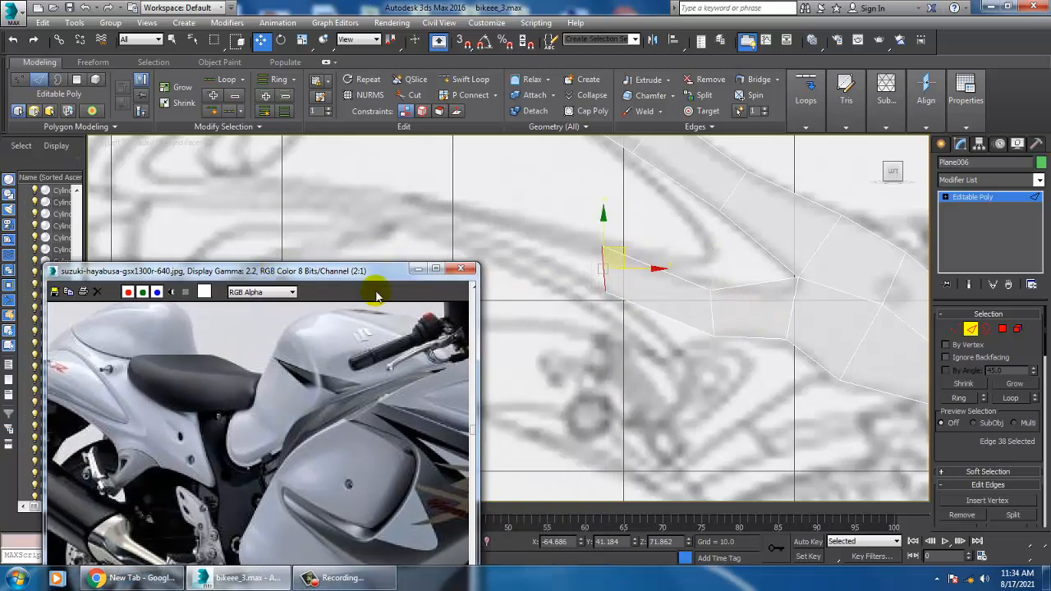
pyautogui.moveTo(673, 277); pyautogui.dragTo(744, 310, button='middle')
pyautogui.scroll(-3, 711, 324)
pyautogui.scroll(3, 699, 318)
pyautogui.press('1')
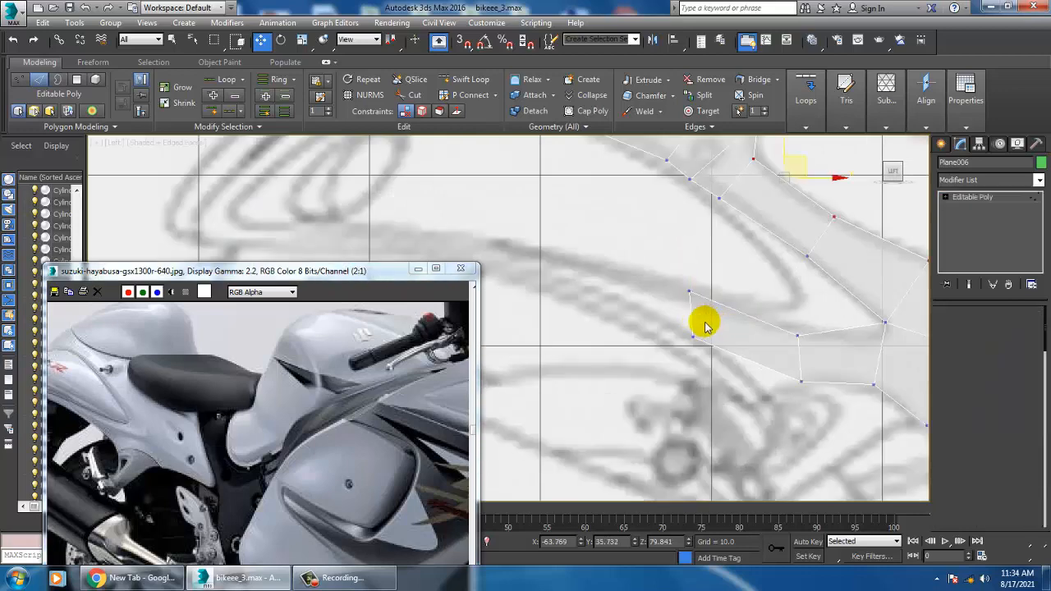
pyautogui.moveTo(666, 325); pyautogui.dragTo(721, 361)
pyautogui.moveTo(672, 262); pyautogui.dragTo(735, 318)
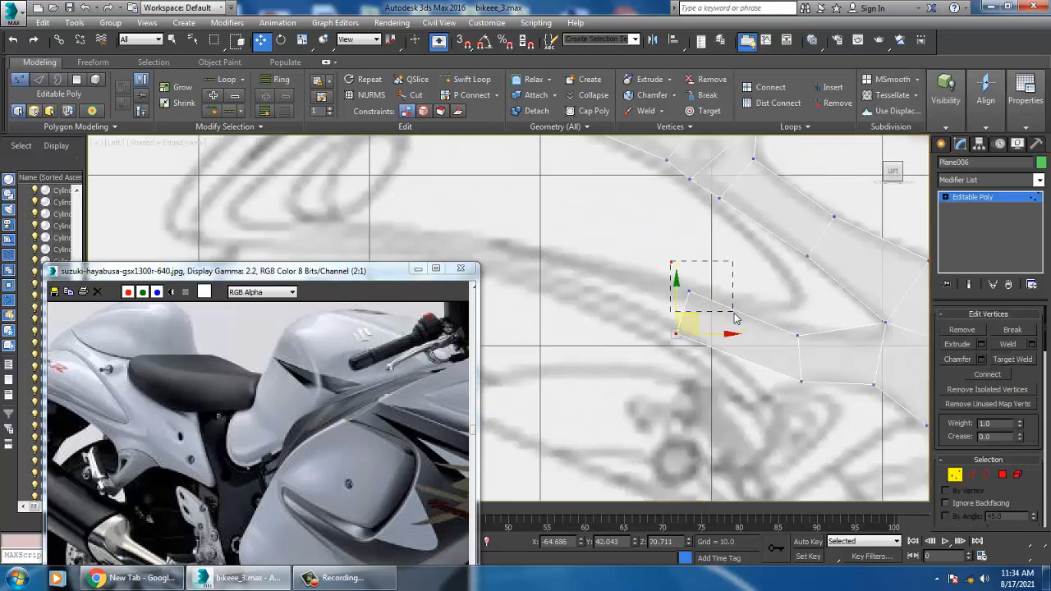
# Step: Extend the lower branch's end edge rearward along the fairing's lower band in the side blueprint and scale the new edge to fit
pyautogui.click(974, 473)
pyautogui.moveTo(700, 367); pyautogui.dragTo(771, 436, button='middle')
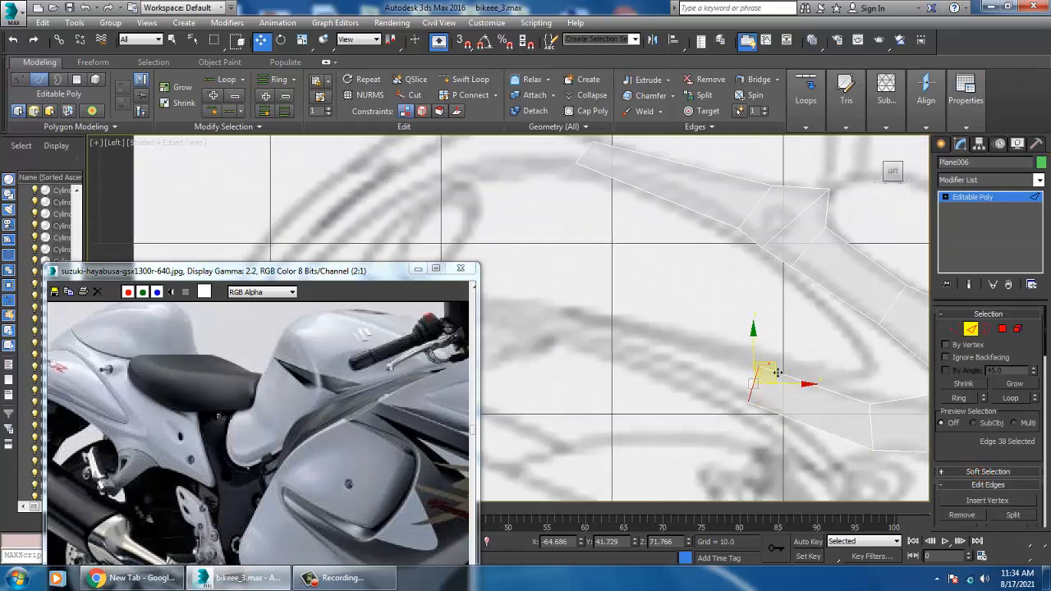
pyautogui.click(603, 312)
pyautogui.press('r')
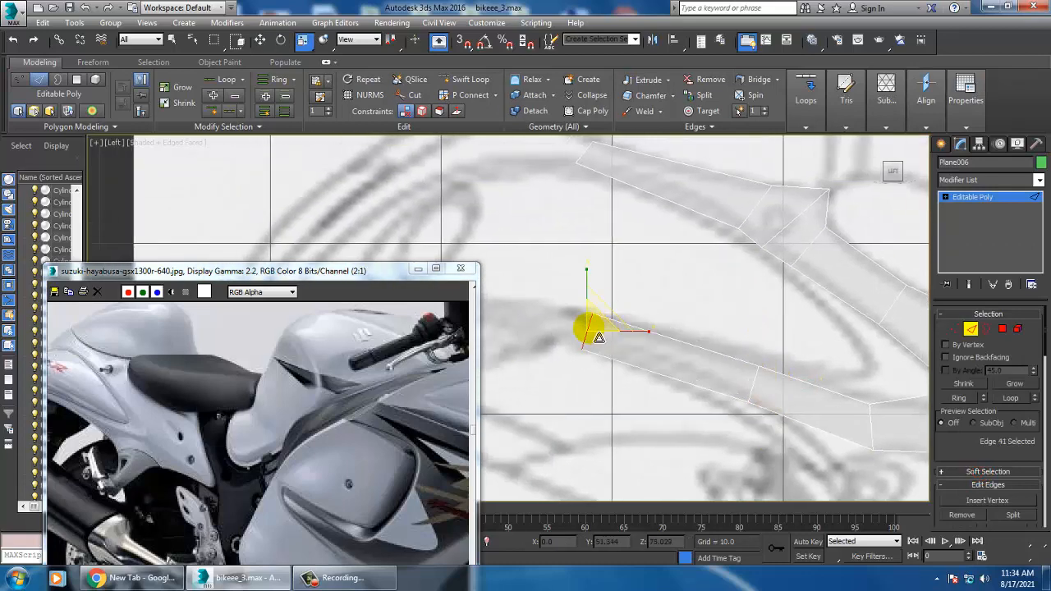
pyautogui.scroll(-5, 741, 324)
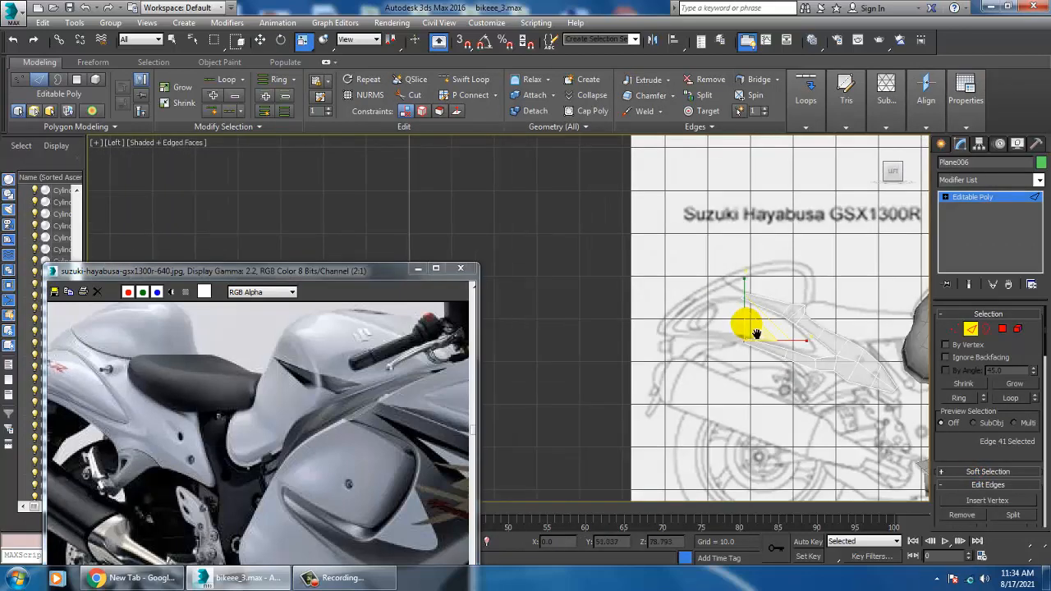
# Step: Extend the lower branch's end edge rearward in two more segments, following the fairing's lower band to the tail end
pyautogui.scroll(5, 744, 327)
pyautogui.press('w')
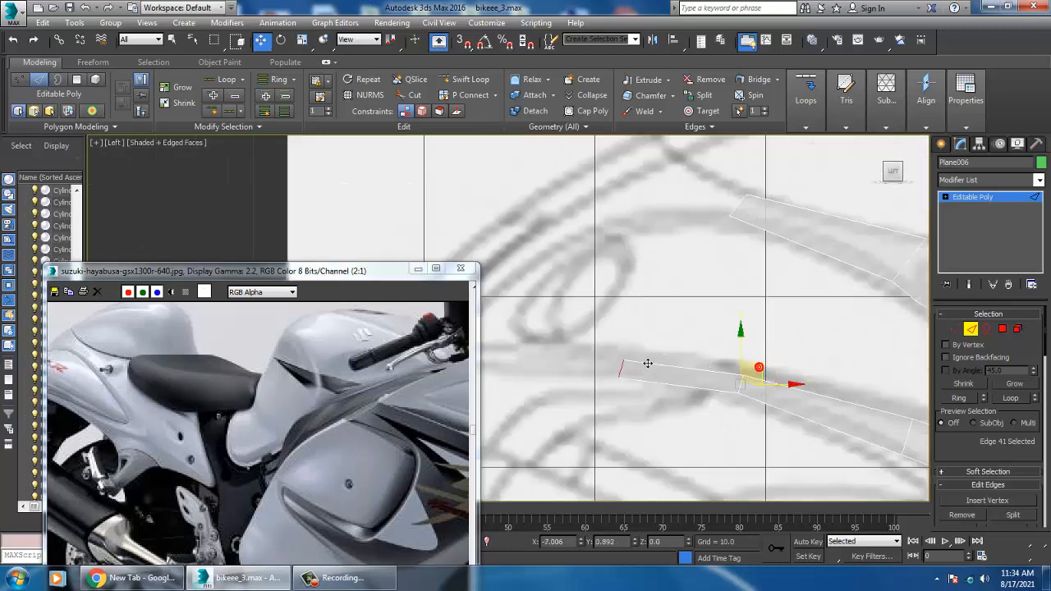
pyautogui.keyDown('shift'); pyautogui.moveTo(641, 357); pyautogui.dragTo(641, 357); pyautogui.keyUp('shift')
pyautogui.moveTo(650, 369); pyautogui.dragTo(831, 377, button='middle')
pyautogui.scroll(-2, 832, 377)
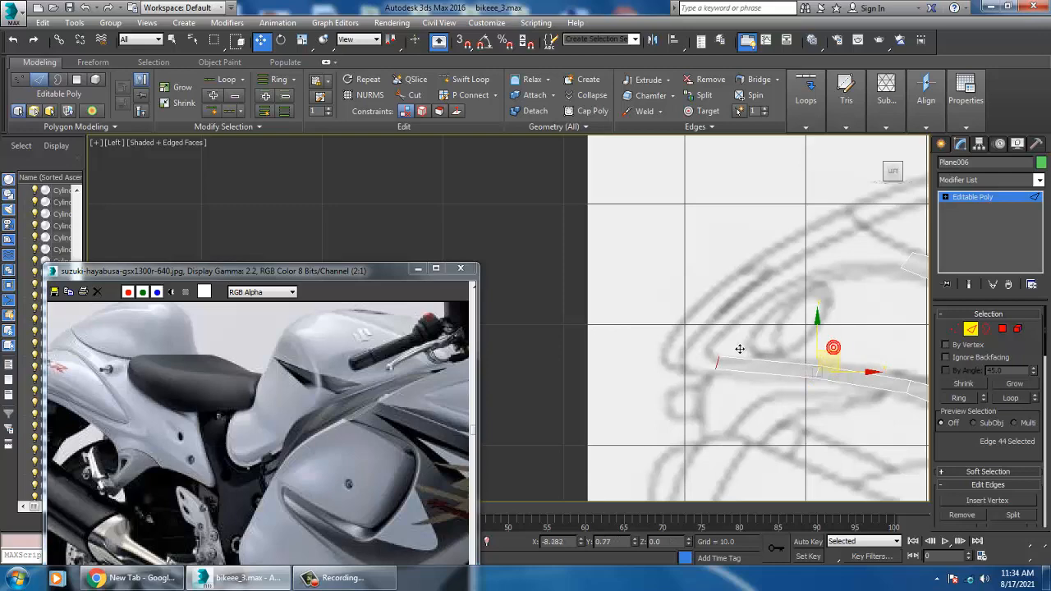
pyautogui.keyDown('shift'); pyautogui.moveTo(740, 349); pyautogui.dragTo(727, 352); pyautogui.keyUp('shift')
# Step: Examine the lower branch and the upper strip's rear end against the side blueprint
pyautogui.scroll(-2, 785, 371)
pyautogui.moveTo(786, 371); pyautogui.dragTo(528, 287, button='middle')
pyautogui.moveTo(727, 396); pyautogui.dragTo(707, 329, button='middle')
pyautogui.scroll(-2, 700, 285)
pyautogui.moveTo(742, 269); pyautogui.dragTo(787, 376, button='middle')
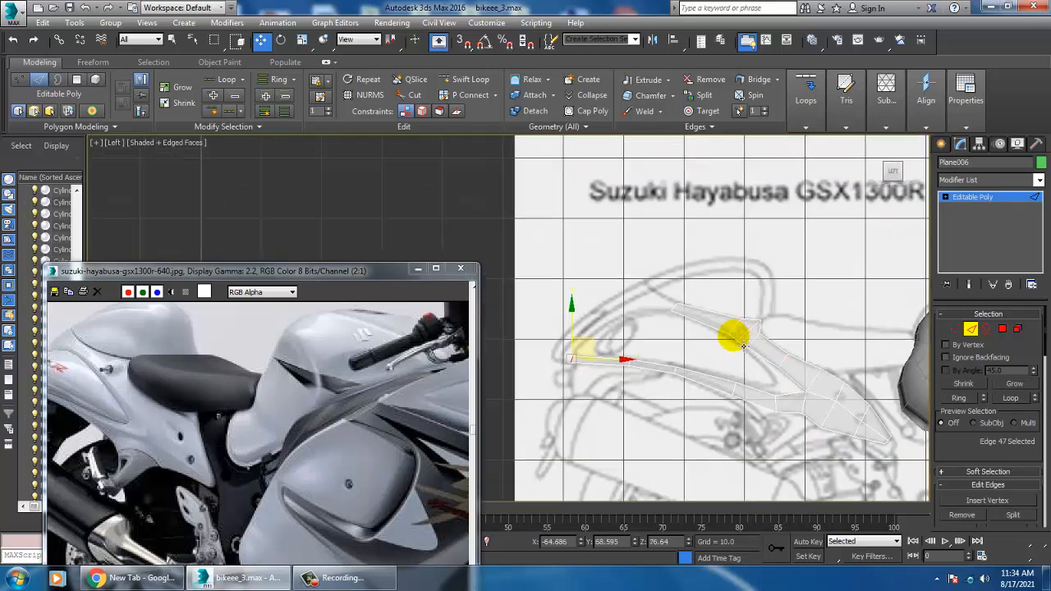
pyautogui.scroll(3, 735, 338)
pyautogui.moveTo(691, 314); pyautogui.dragTo(740, 354, button='middle')
pyautogui.moveTo(677, 320); pyautogui.dragTo(834, 406, button='middle')
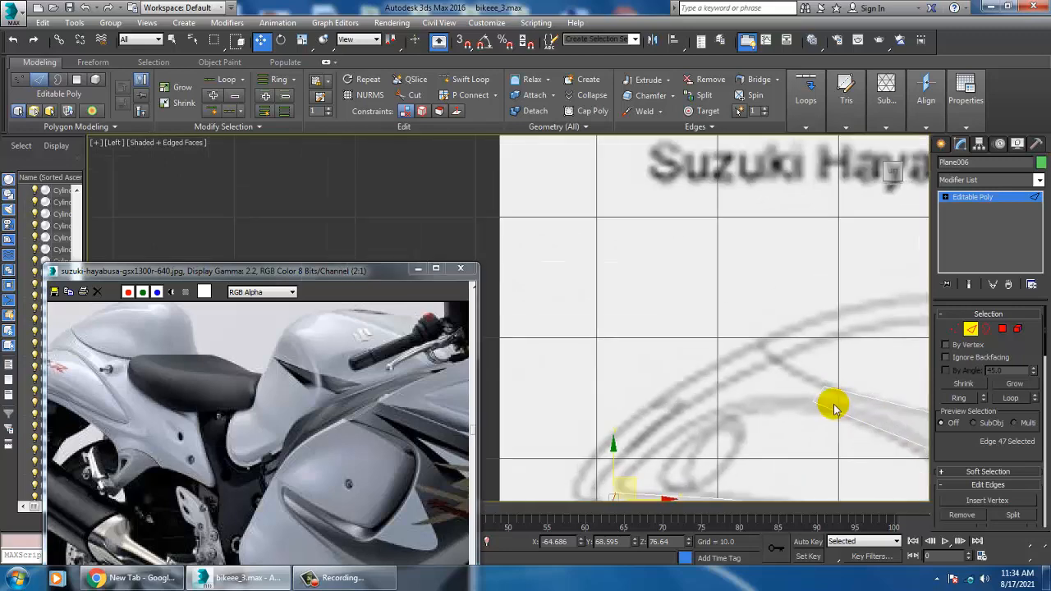
# Step: In the top view, move the vertex pair ahead of the lower branch's tail end inward onto the fairing outline, about X -62.77
pyautogui.hotkey('alt', 'w')
pyautogui.moveTo(427, 253); pyautogui.dragTo(424, 217, button='middle')
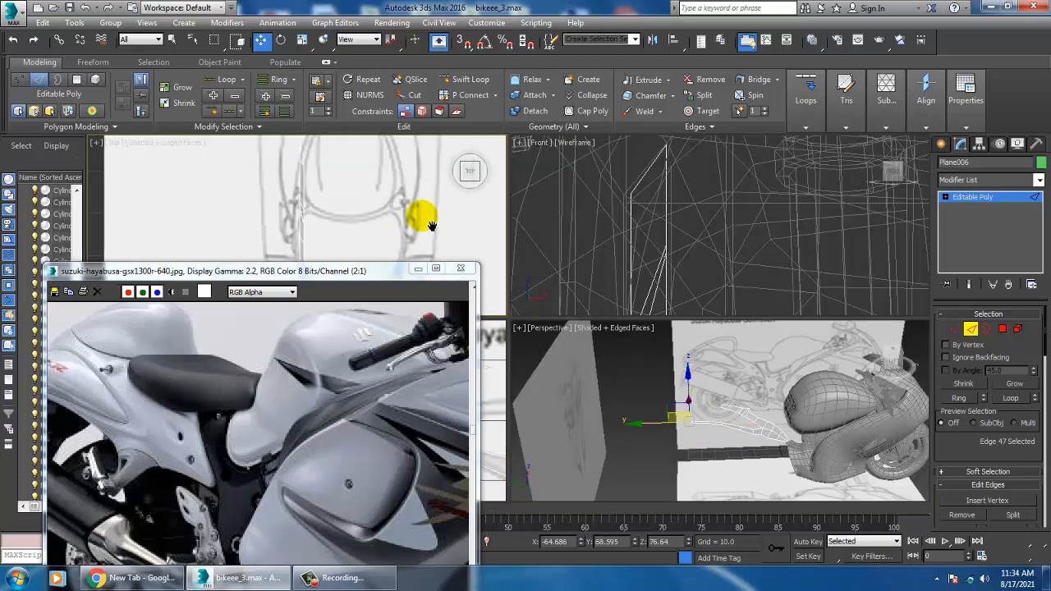
pyautogui.hotkey('alt', 'w')
pyautogui.moveTo(575, 206); pyautogui.dragTo(670, 399, button='middle')
pyautogui.moveTo(691, 306); pyautogui.dragTo(649, 278, button='middle')
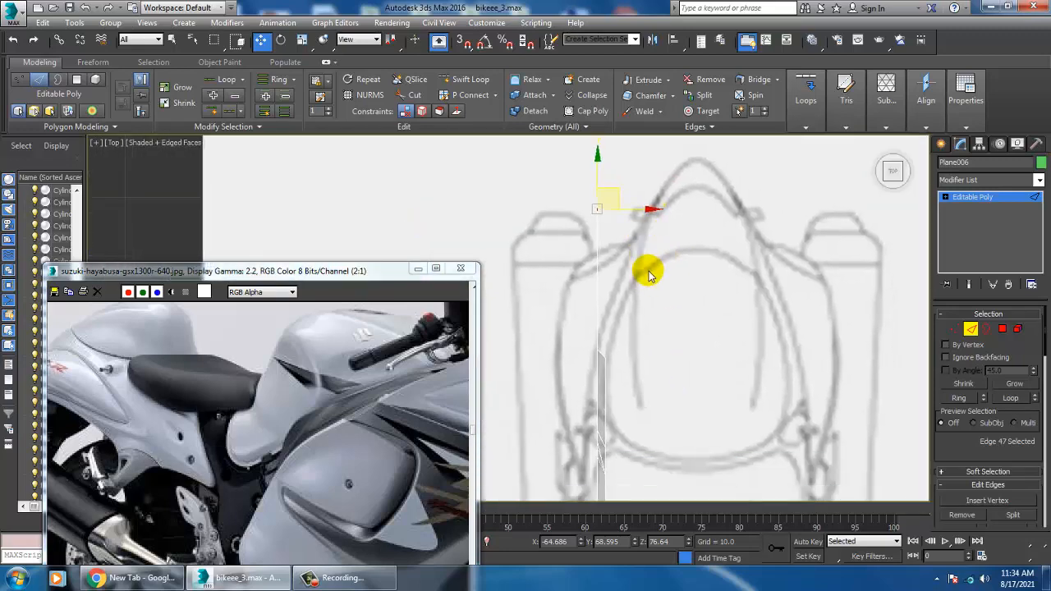
pyautogui.press('1')
pyautogui.moveTo(563, 183); pyautogui.dragTo(653, 246)
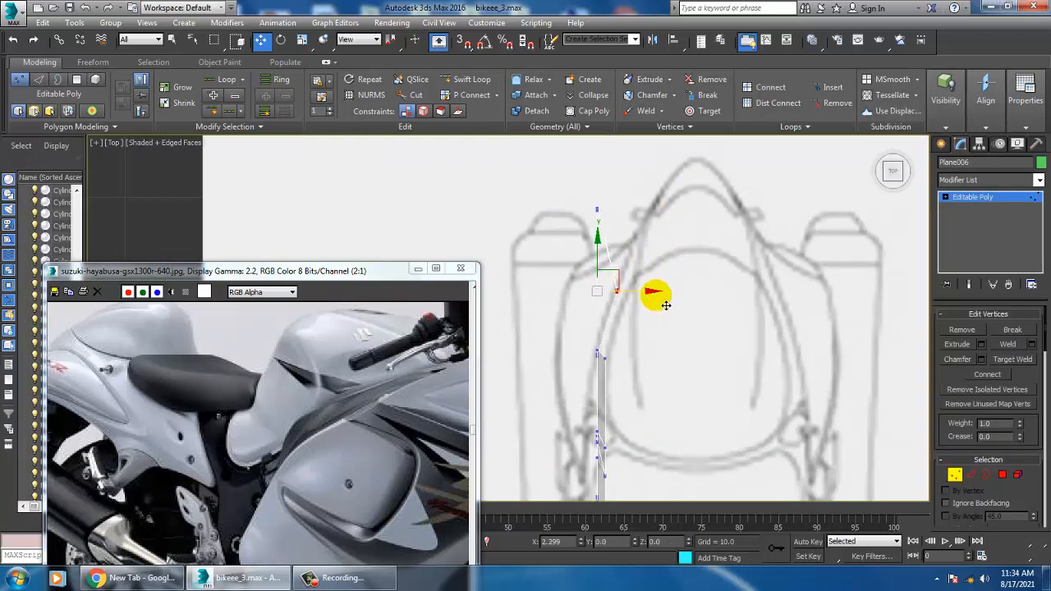
pyautogui.scroll(5, 634, 316)
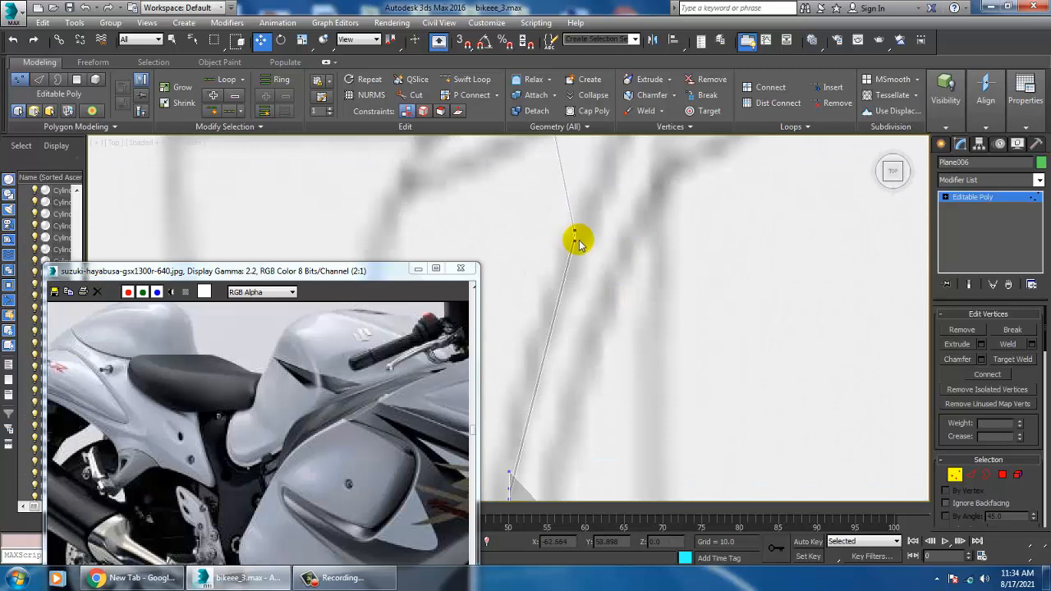
# Step: Try shifting the inner vertex of that pair further inward and check the strip in perspective
pyautogui.click(576, 239)
pyautogui.moveTo(630, 249); pyautogui.dragTo(668, 246)
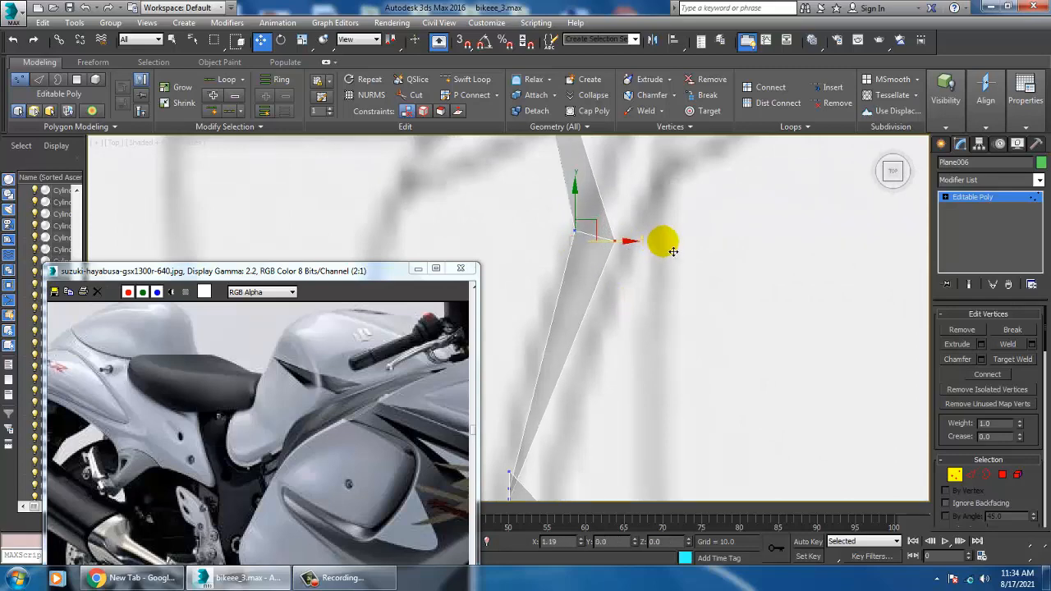
pyautogui.hotkey('alt', 'w')
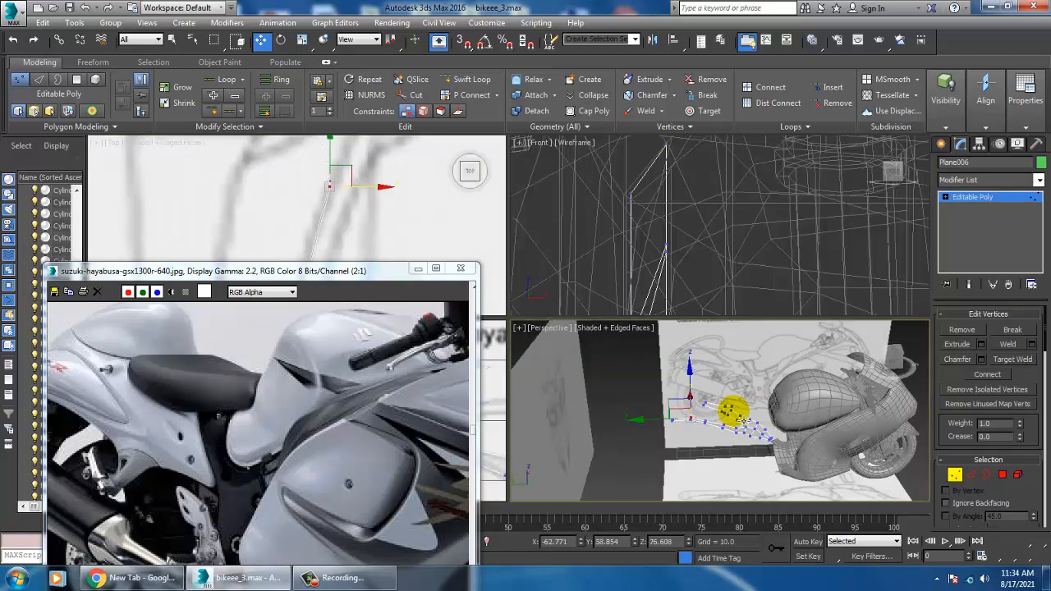
pyautogui.hotkey('alt', 'w')
pyautogui.hotkey('alt', 'w')
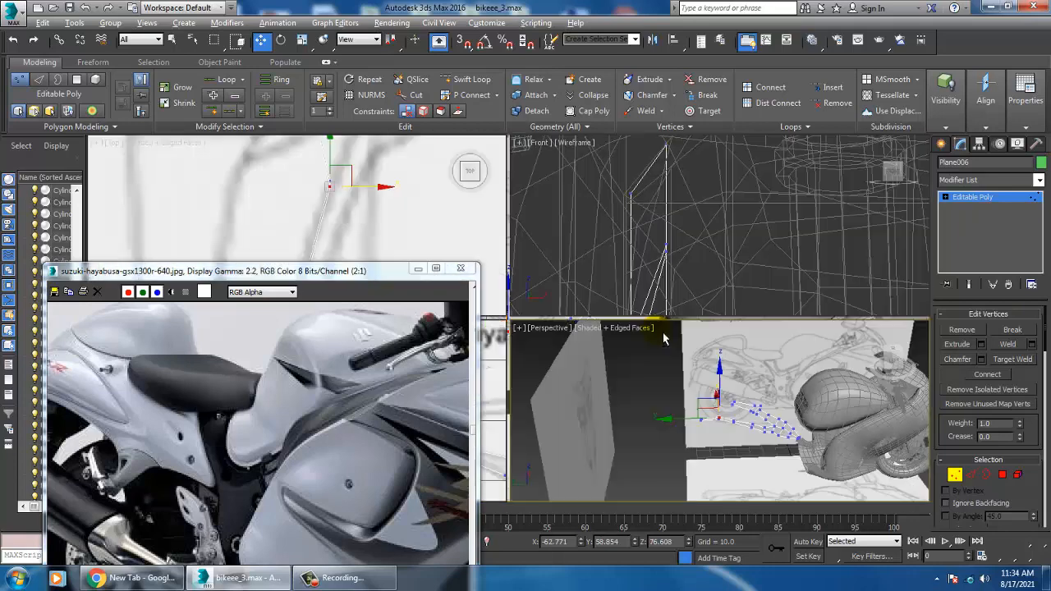
pyautogui.hotkey('alt', 'w')
# Step: Shift the inner vertex of the pair inward in the top view to about X -61.54
pyautogui.moveTo(492, 233); pyautogui.dragTo(543, 280, button='middle')
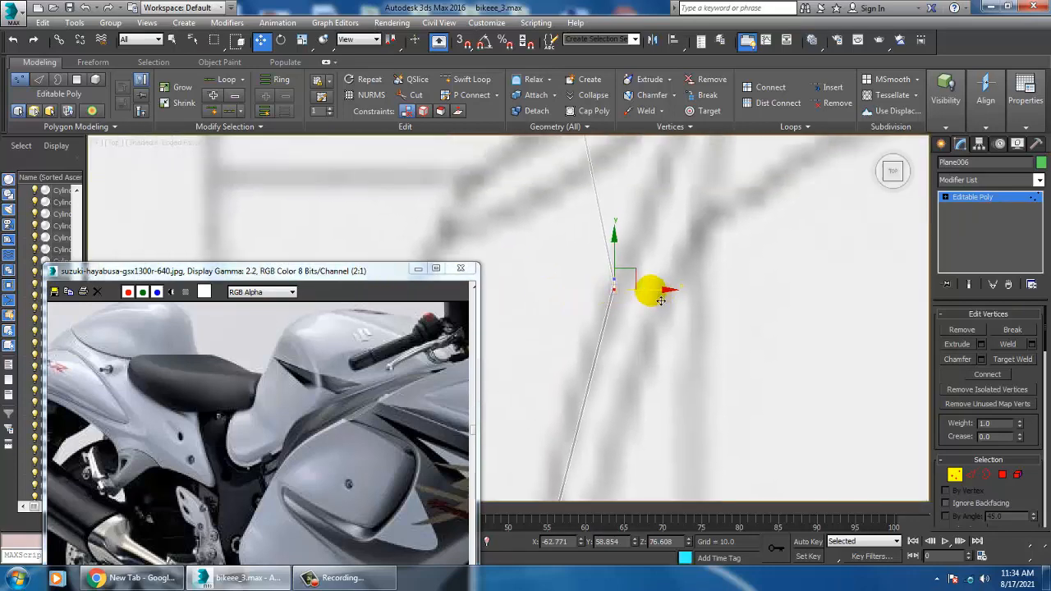
pyautogui.moveTo(651, 290); pyautogui.dragTo(694, 291)
# Step: Move the strip's rearmost vertices inward onto the tail outline in the top view, placing the inner one at about X -57.24
pyautogui.moveTo(663, 225); pyautogui.dragTo(659, 399, button='middle')
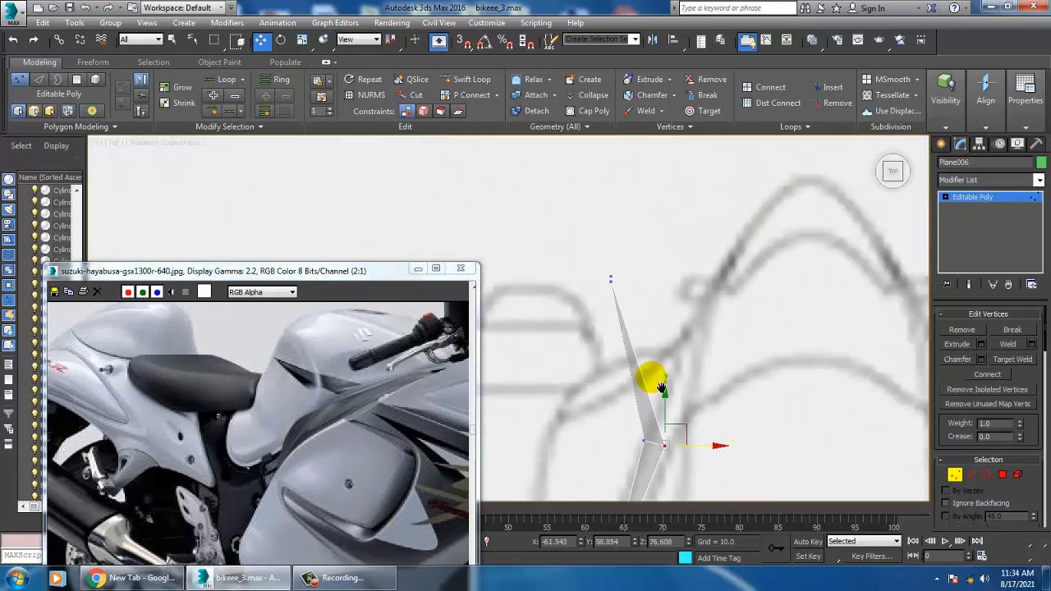
pyautogui.moveTo(655, 287); pyautogui.dragTo(779, 293)
pyautogui.click(763, 349)
pyautogui.click(708, 280)
pyautogui.scroll(-5, 738, 316)
pyautogui.moveTo(650, 357); pyautogui.dragTo(712, 304, button='middle')
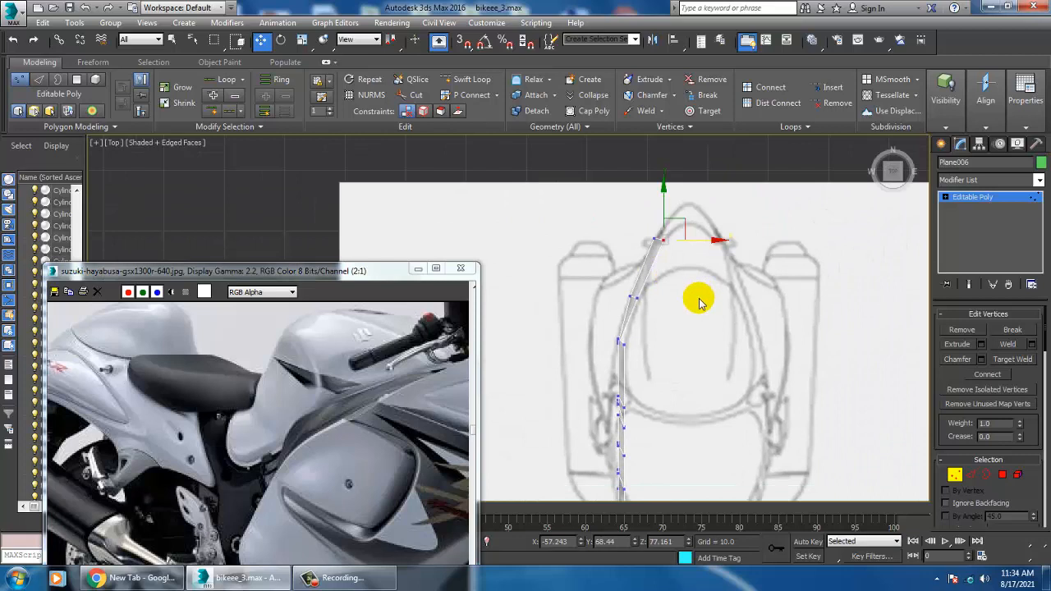
pyautogui.scroll(4, 686, 295)
pyautogui.scroll(-2, 657, 279)
pyautogui.scroll(2, 661, 246)
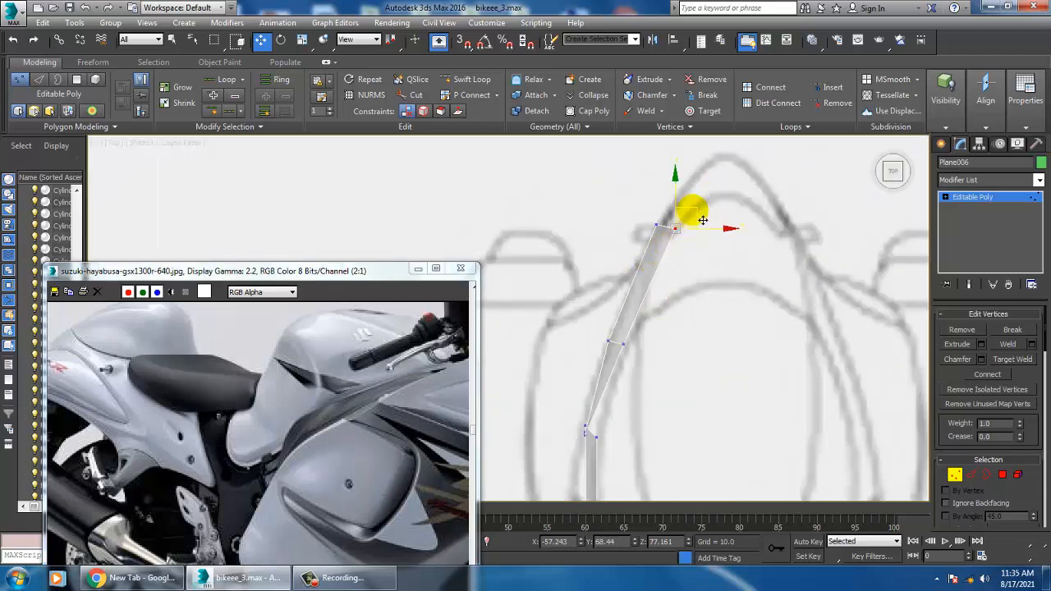
# Step: Move the inner rearmost vertex forward toward the seat's rear curve, to about X -58.01, Y 62.07, and compare the strip with the top blueprint
pyautogui.moveTo(692, 207); pyautogui.dragTo(686, 293)
pyautogui.scroll(-5, 706, 212)
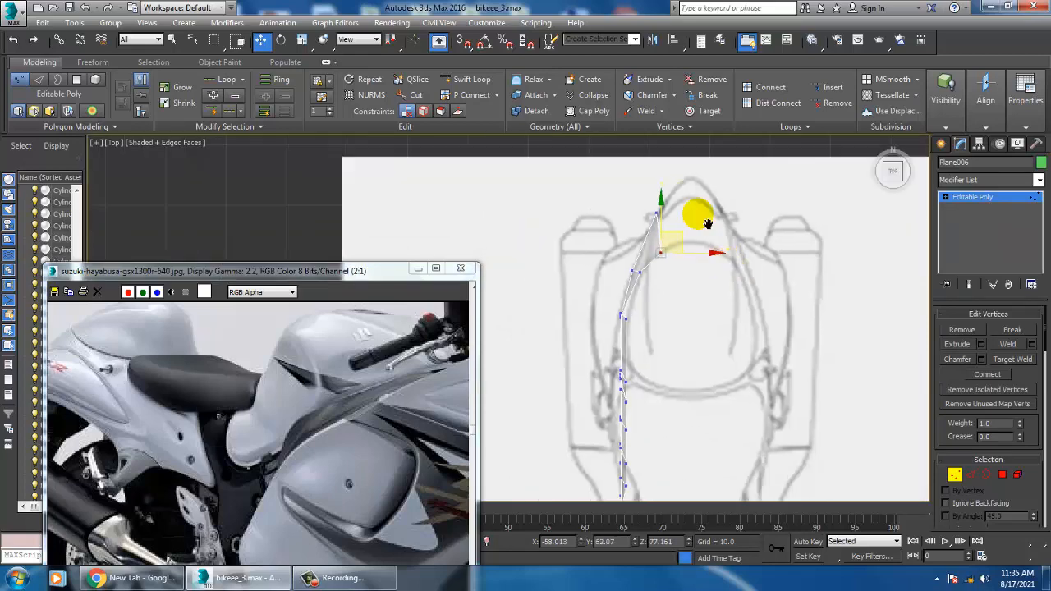
pyautogui.moveTo(723, 296); pyautogui.dragTo(727, 152, button='middle')
pyautogui.scroll(5, 612, 326)
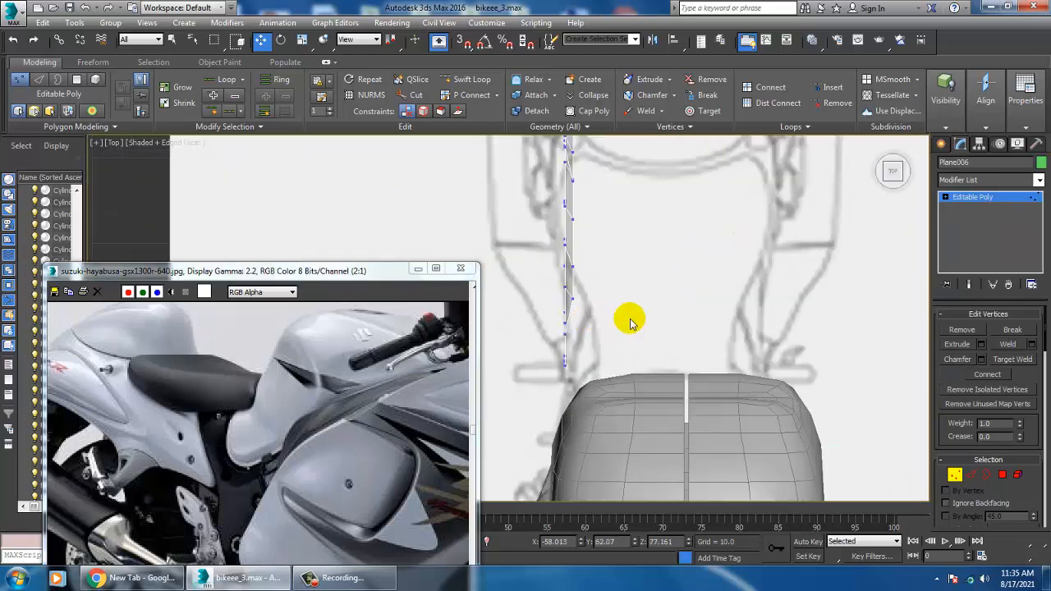
pyautogui.moveTo(632, 319); pyautogui.dragTo(697, 345, button='middle')
pyautogui.scroll(-5, 697, 345)
pyautogui.moveTo(745, 252); pyautogui.dragTo(750, 351, button='middle')
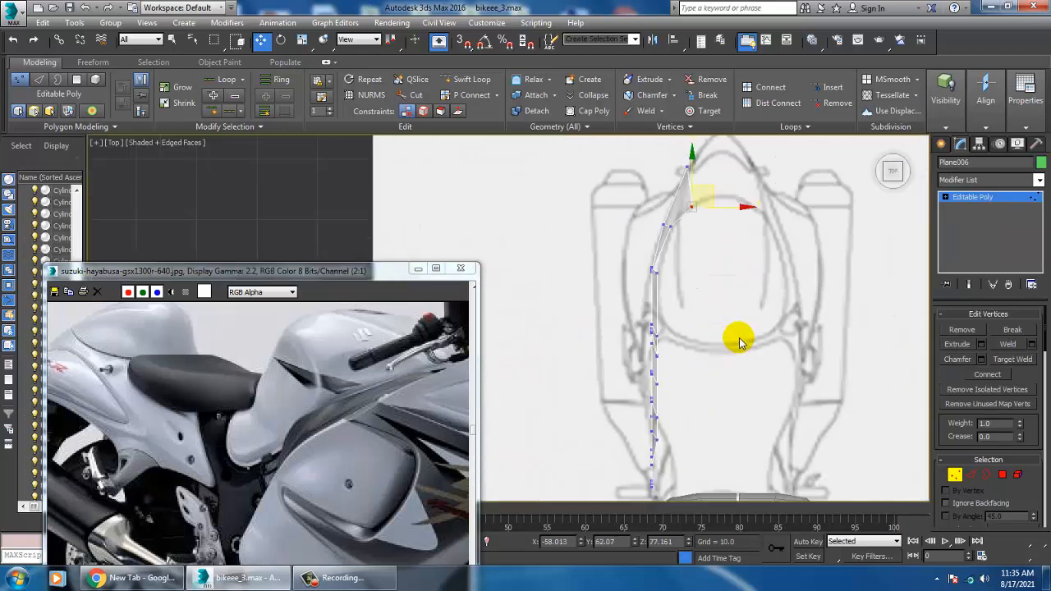
pyautogui.moveTo(692, 216); pyautogui.dragTo(706, 322, button='middle')
# Step: Extend the strip's rear edge inward across the tail to the bike's centre line, at about X -52.57
pyautogui.click(970, 475)
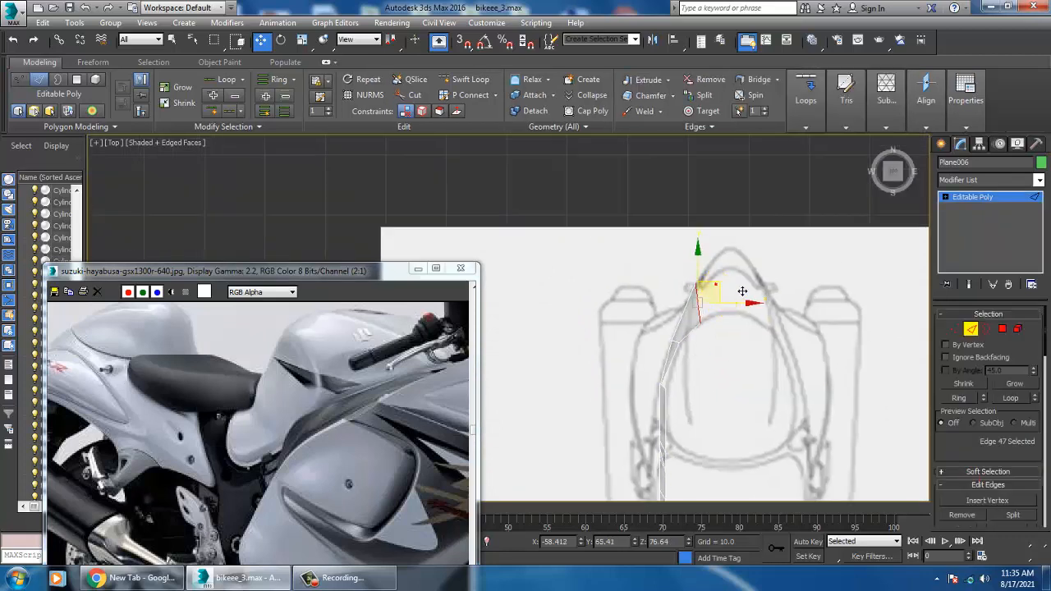
pyautogui.moveTo(742, 291); pyautogui.dragTo(763, 289)
pyautogui.scroll(5, 716, 294)
pyautogui.press('1')
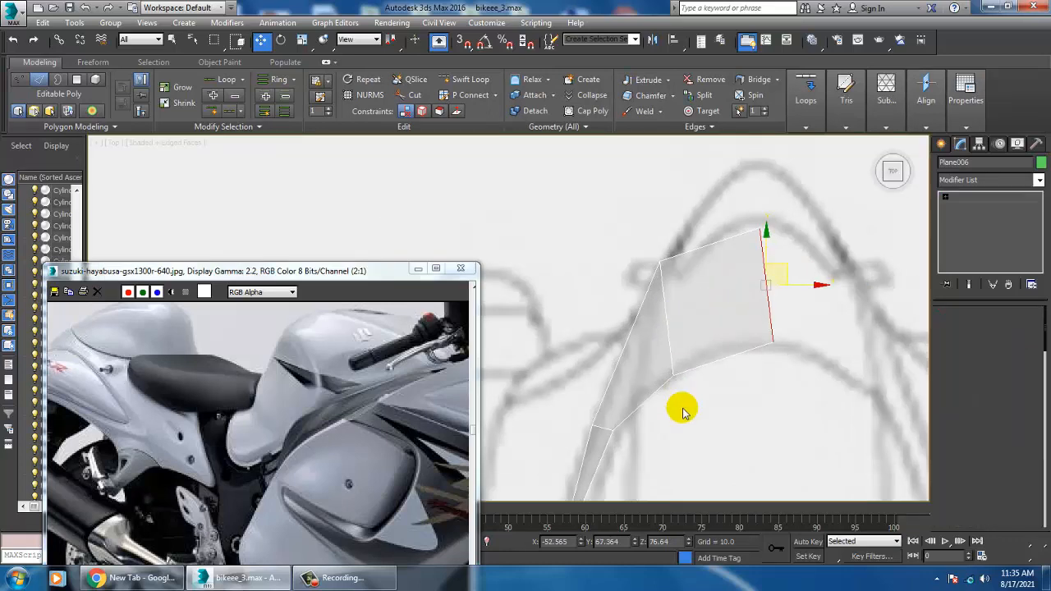
# Step: Align the new edge's vertices on the centre line at about X -52.96 and fit the tail section's outer corner to the blueprint curve
pyautogui.moveTo(809, 342); pyautogui.dragTo(798, 337)
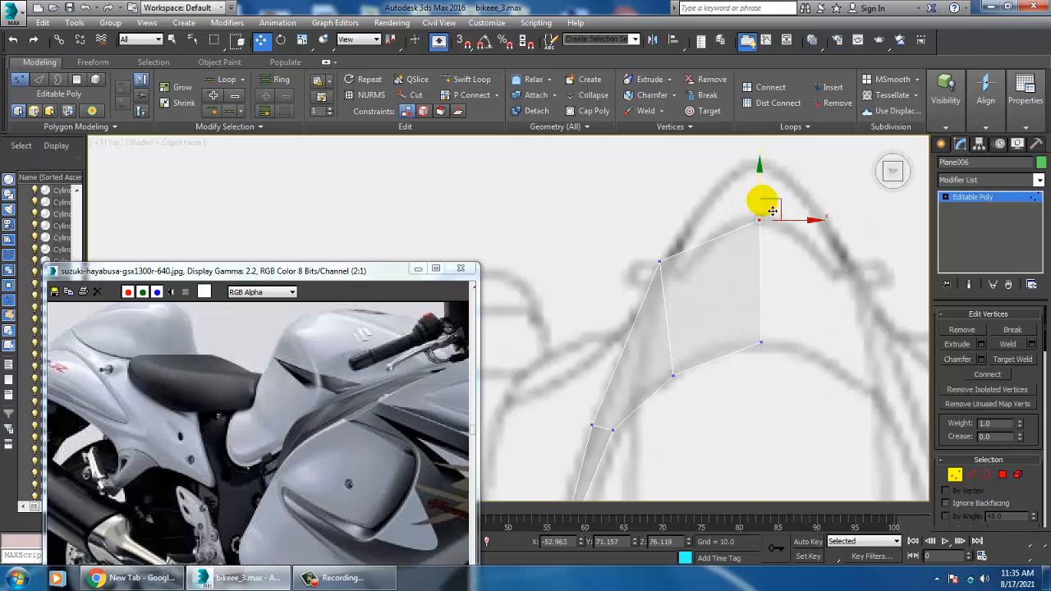
pyautogui.moveTo(692, 250); pyautogui.dragTo(689, 274)
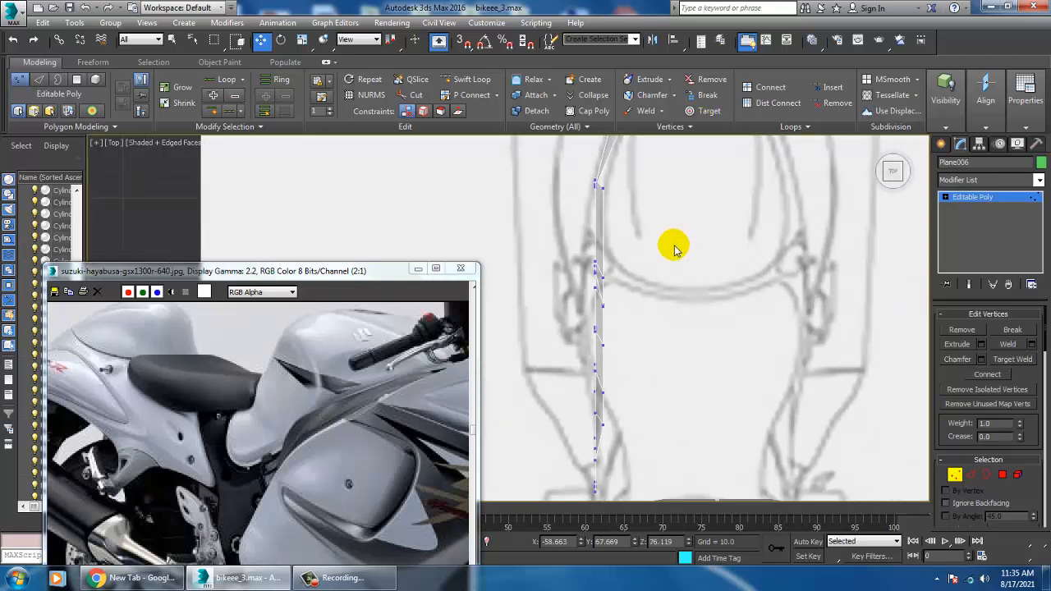
# Step: Select the strip's vertex at the bend beside the seat and examine its position in the top and perspective views
pyautogui.scroll(6, 692, 369)
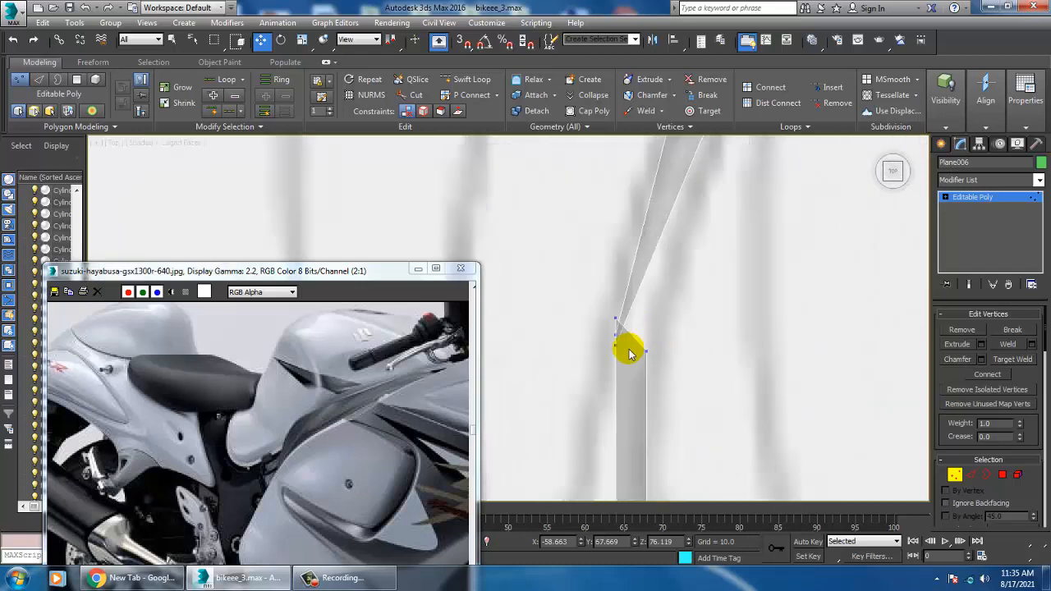
pyautogui.hotkey('alt', 'w')
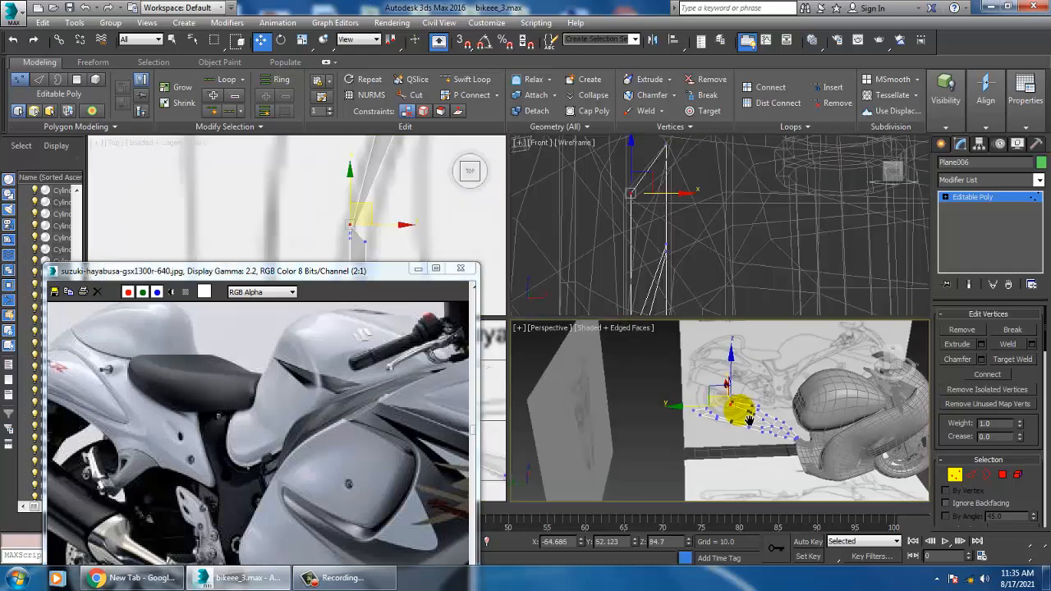
pyautogui.hotkey('alt', 'w')
pyautogui.moveTo(736, 408); pyautogui.dragTo(654, 336, button='middle')
pyautogui.scroll(-5, 694, 335)
pyautogui.moveTo(789, 297); pyautogui.dragTo(619, 222, button='middle')
pyautogui.keyDown('alt'); pyautogui.moveTo(727, 279); pyautogui.dragTo(868, 358, button='middle'); pyautogui.keyUp('alt')
pyautogui.hotkey('alt', 'w')
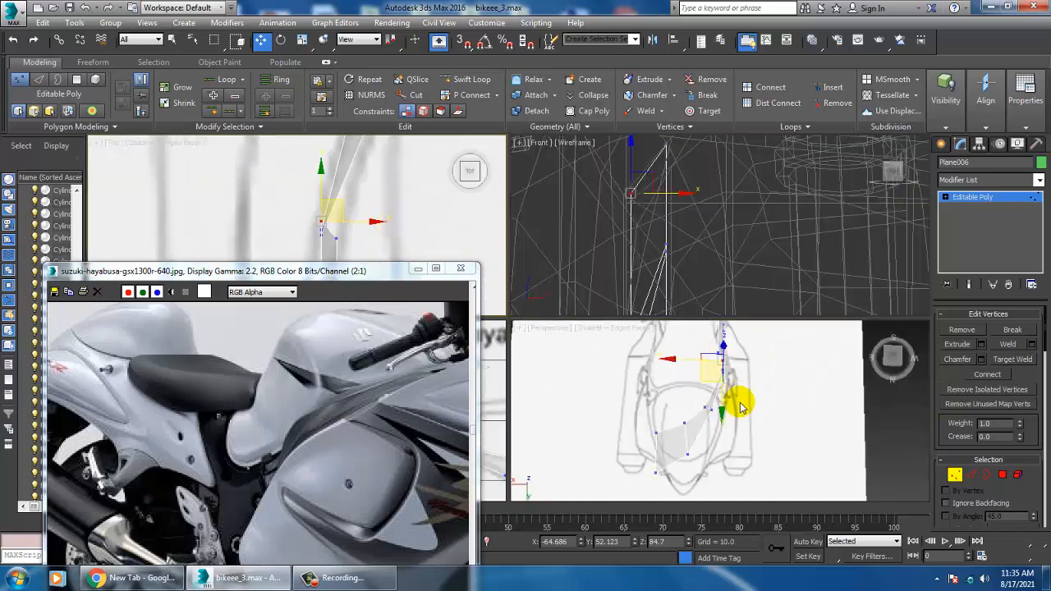
pyautogui.scroll(3, 674, 375)
pyautogui.hotkey('alt', 'w')
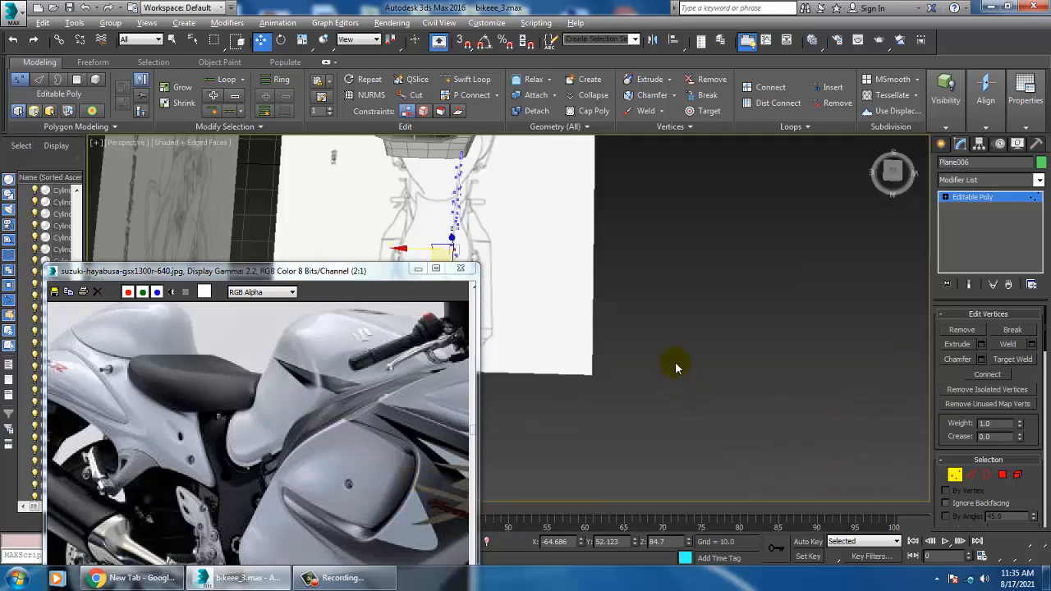
# Step: Change the side panel strip's object color from green to grey
pyautogui.scroll(-5, 558, 284)
pyautogui.keyDown('alt'); pyautogui.moveTo(558, 285); pyautogui.dragTo(696, 344, button='middle'); pyautogui.keyUp('alt')
pyautogui.click(1040, 164)
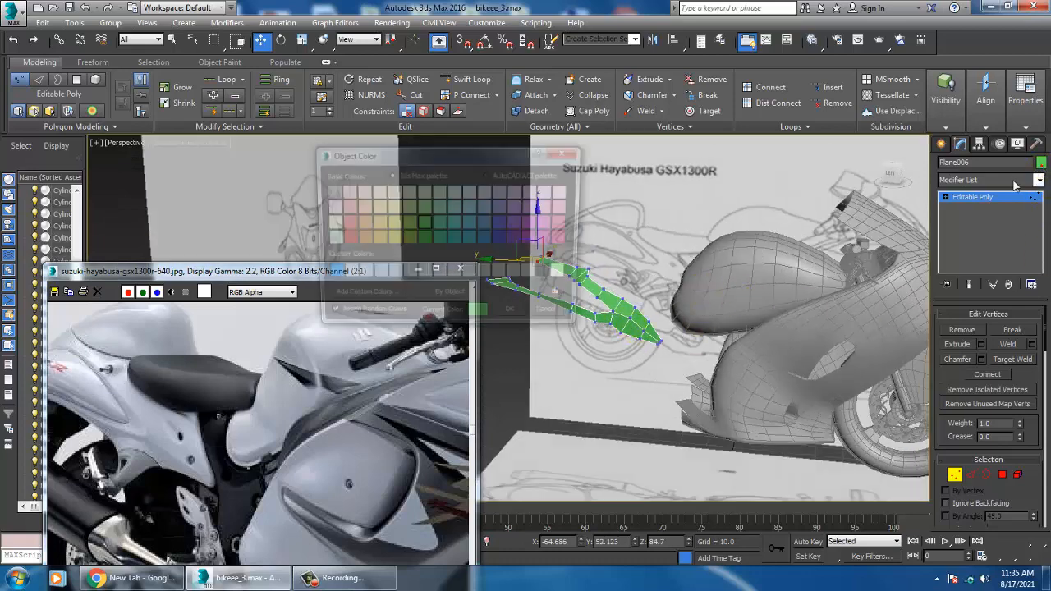
pyautogui.click(515, 317)
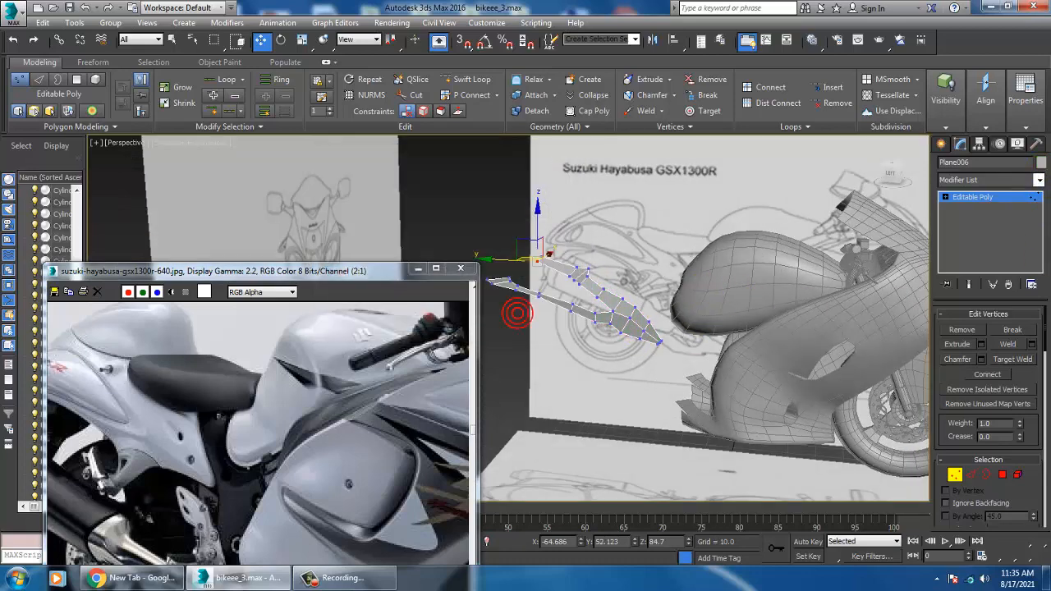
# Step: Examine the strip's straight forward section against the top blueprint, down to the fuel tank
pyautogui.hotkey('alt', 'w')
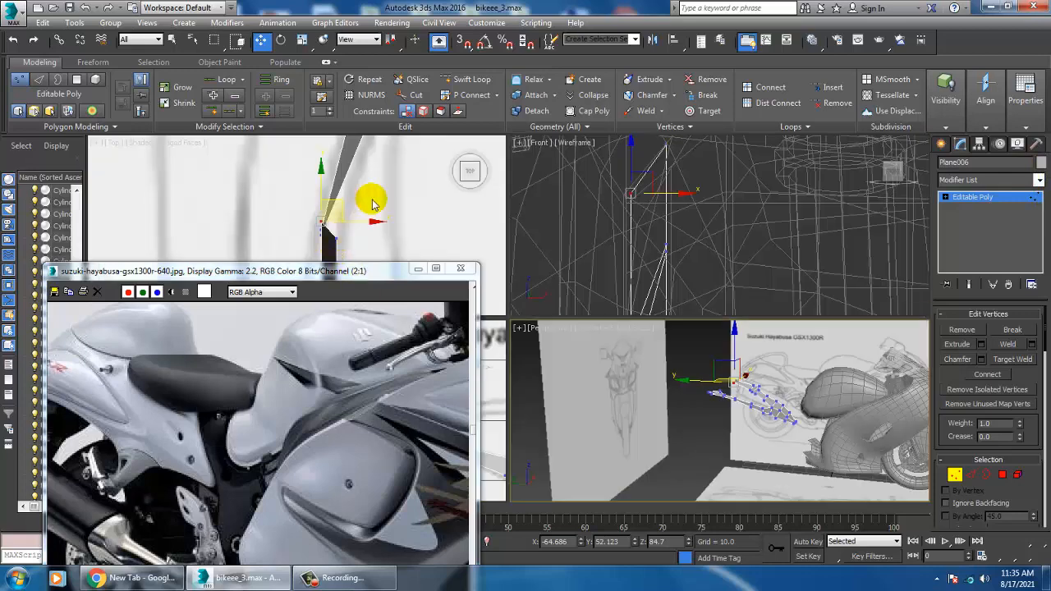
pyautogui.hotkey('alt', 'w')
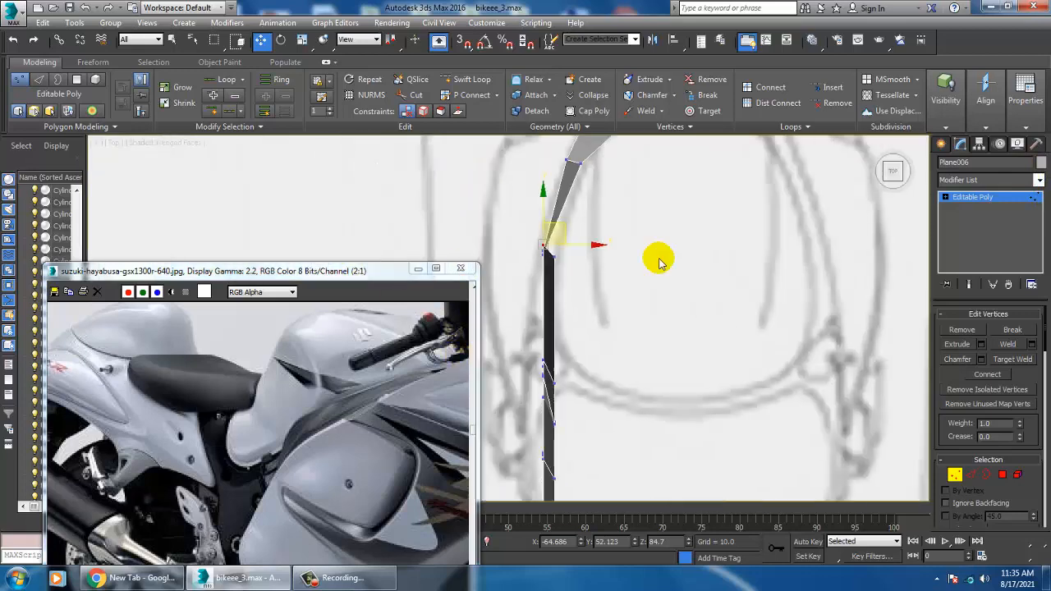
pyautogui.scroll(3, 706, 312)
pyautogui.scroll(-3, 715, 356)
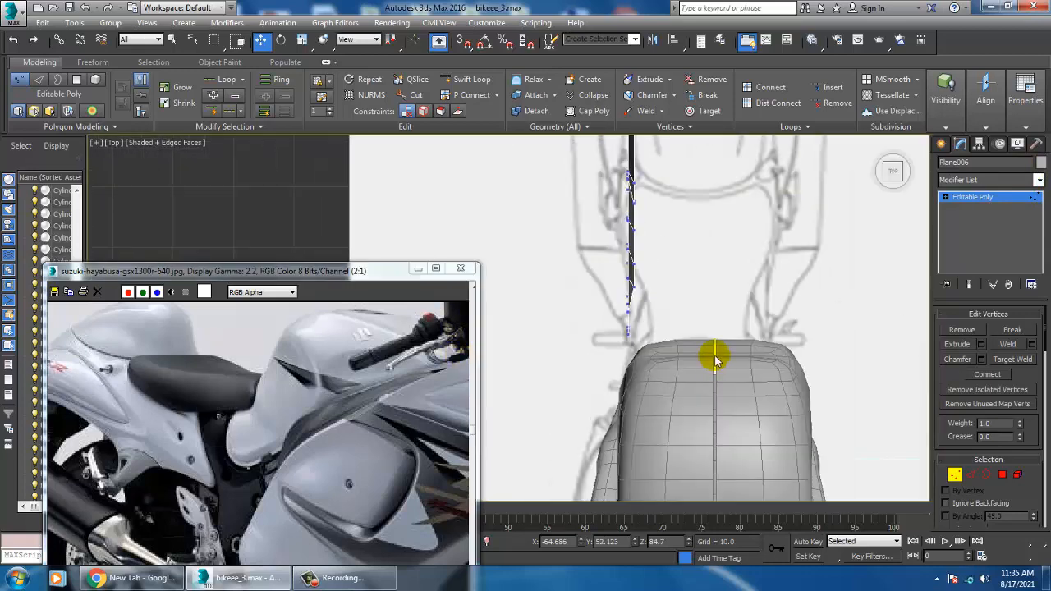
pyautogui.scroll(2, 723, 330)
pyautogui.hotkey('alt', 'w')
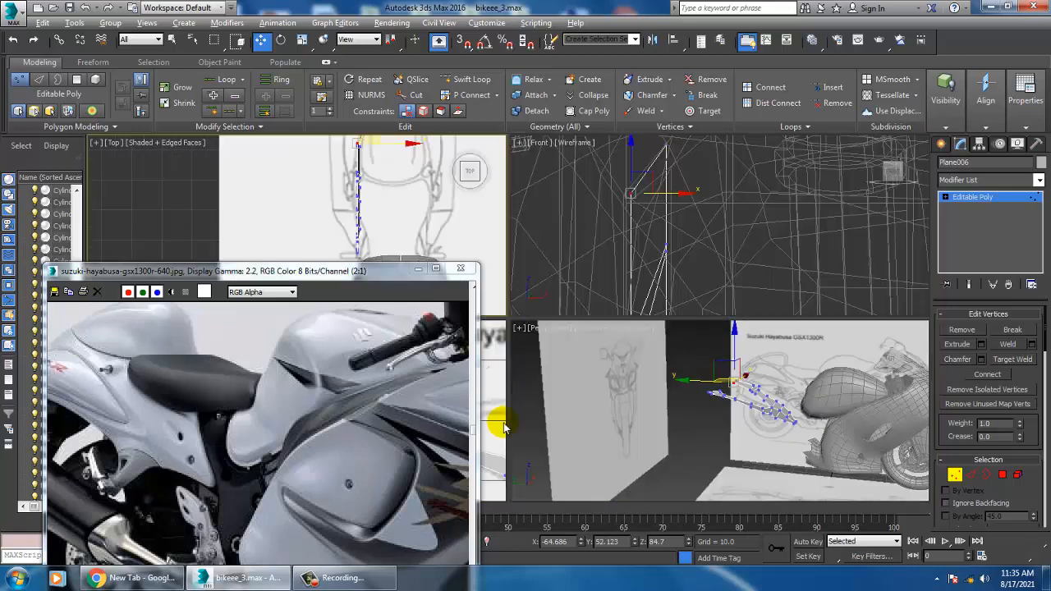
# Step: Examine the side panel strip's upper edge against the seat and fuel tank in the side view
pyautogui.click(490, 396)
pyautogui.hotkey('alt', 'w')
pyautogui.moveTo(499, 393); pyautogui.dragTo(735, 319, button='middle')
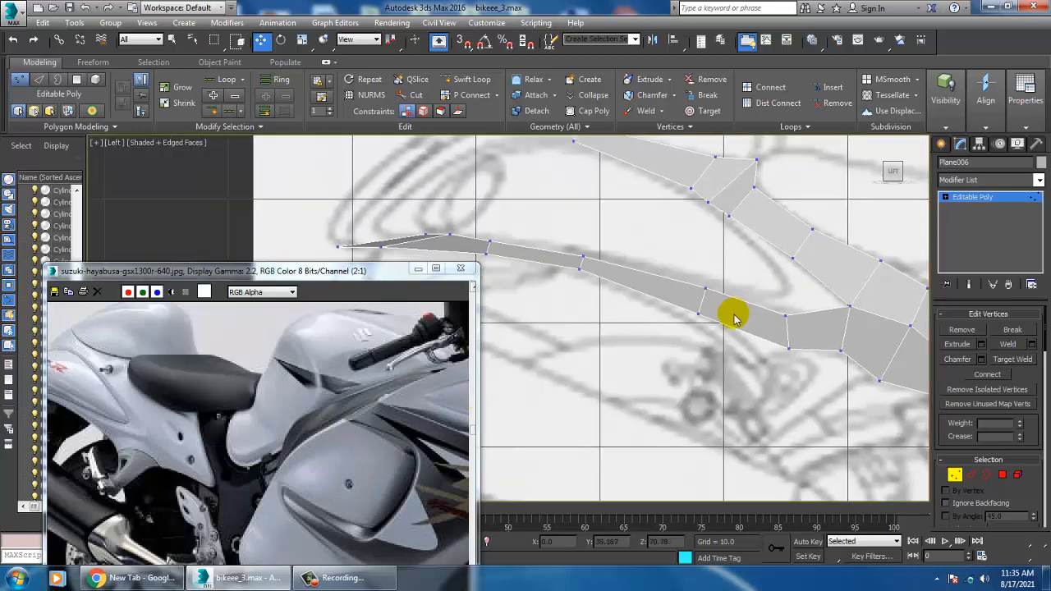
pyautogui.scroll(-2, 730, 329)
pyautogui.moveTo(716, 366); pyautogui.dragTo(671, 398, button='middle')
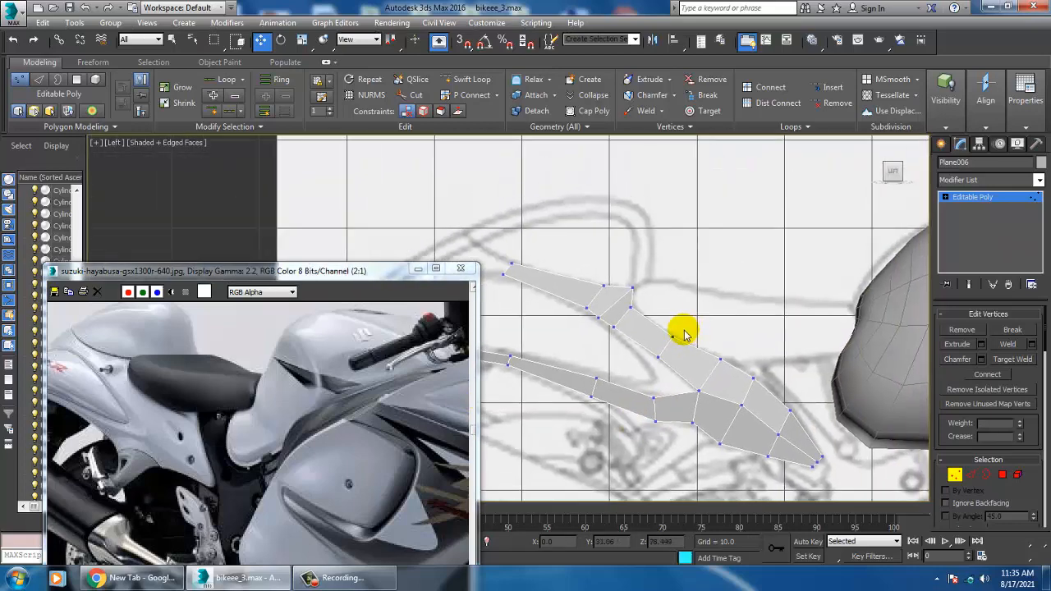
pyautogui.scroll(-2, 684, 333)
pyautogui.moveTo(702, 341); pyautogui.dragTo(690, 338, button='middle')
pyautogui.scroll(2, 688, 336)
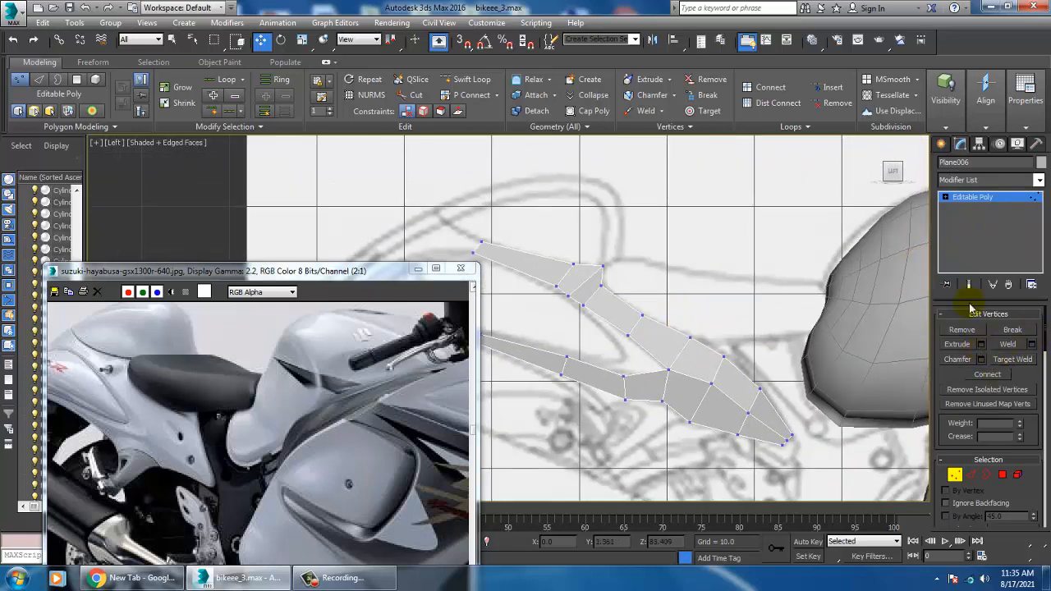
# Step: Extend the strip's four upper edges between the seat bend and the front tip inward in the top view, to about X -53.13
pyautogui.click(974, 476)
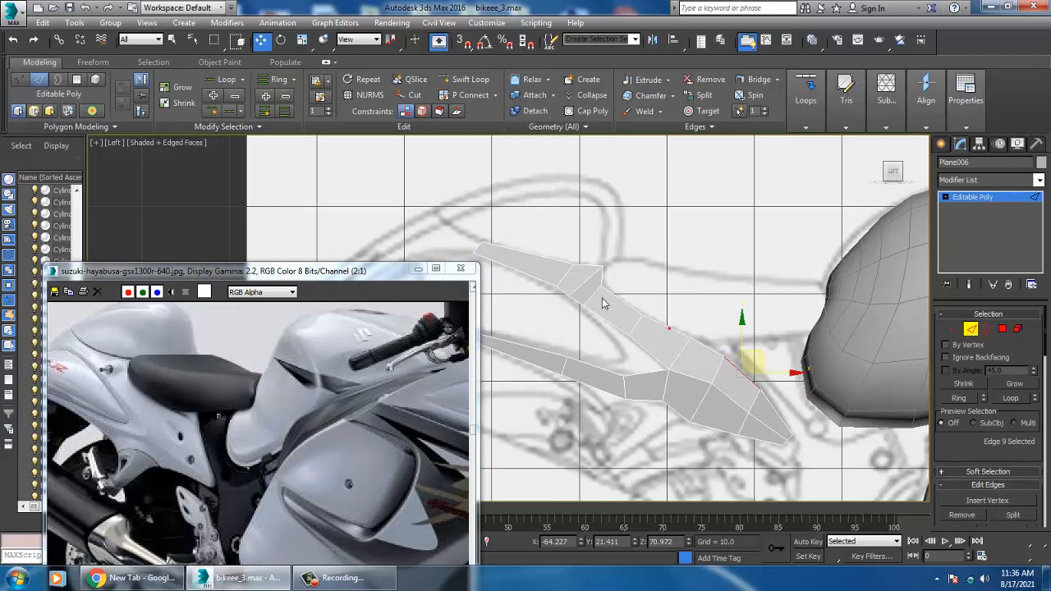
pyautogui.click(631, 310)
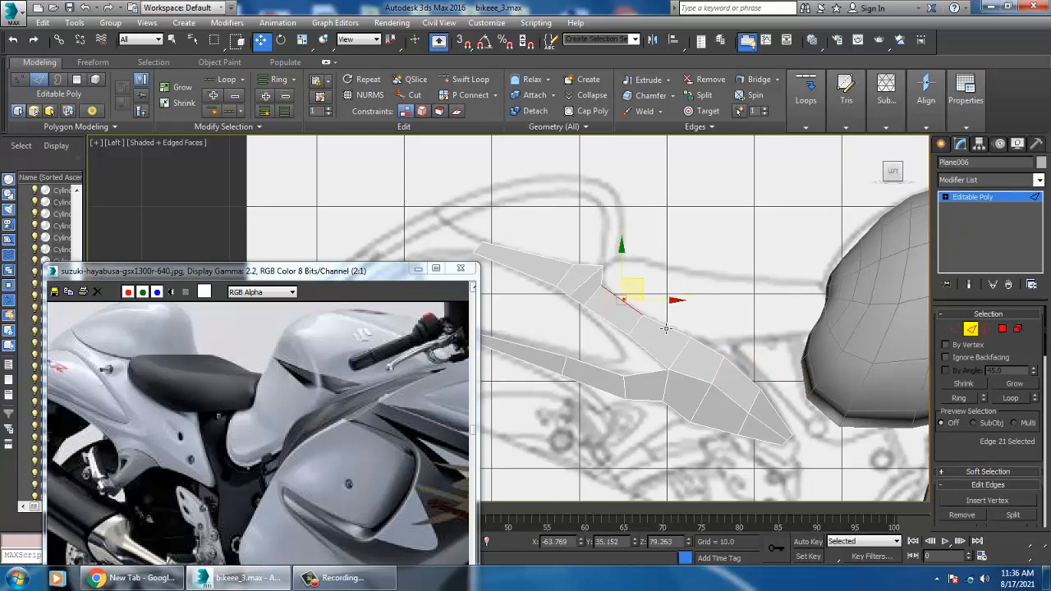
pyautogui.keyDown('ctrl'); pyautogui.click(747, 374); pyautogui.keyUp('ctrl')
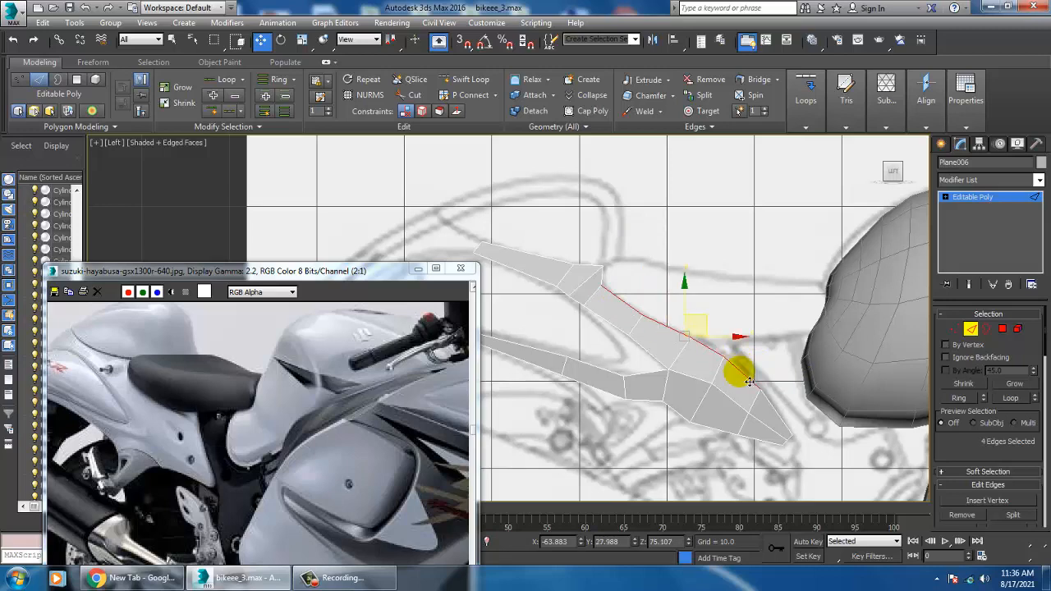
pyautogui.hotkey('alt', 'w')
pyautogui.hotkey('alt', 'w')
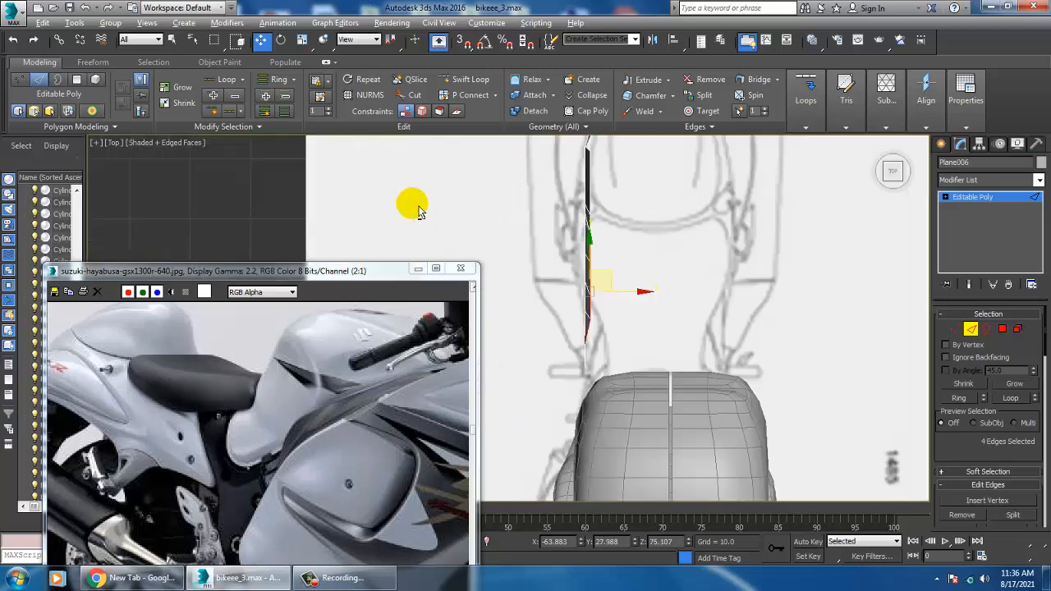
pyautogui.keyDown('shift'); pyautogui.moveTo(629, 293); pyautogui.dragTo(699, 302); pyautogui.keyUp('shift')
pyautogui.hotkey('alt', 'w')
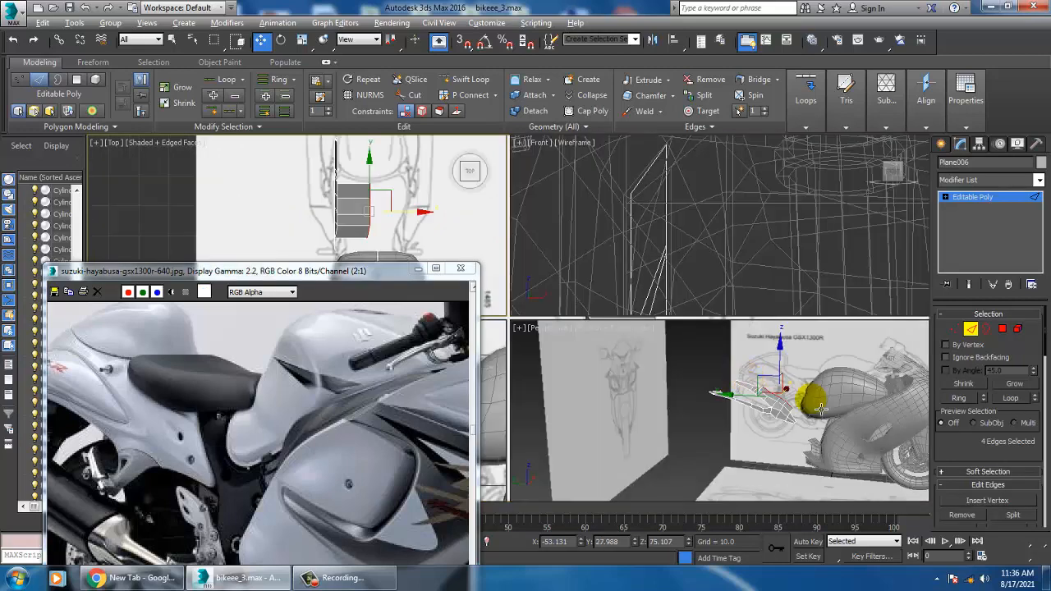
# Step: Weld the two overlapping vertices on the new inner flap's outer edge by raising the weld threshold
pyautogui.rightClick(803, 379)
pyautogui.hotkey('alt', 'w')
pyautogui.keyDown('alt'); pyautogui.moveTo(772, 363); pyautogui.dragTo(570, 418, button='middle'); pyautogui.keyUp('alt')
pyautogui.scroll(4, 750, 319)
pyautogui.click(579, 429)
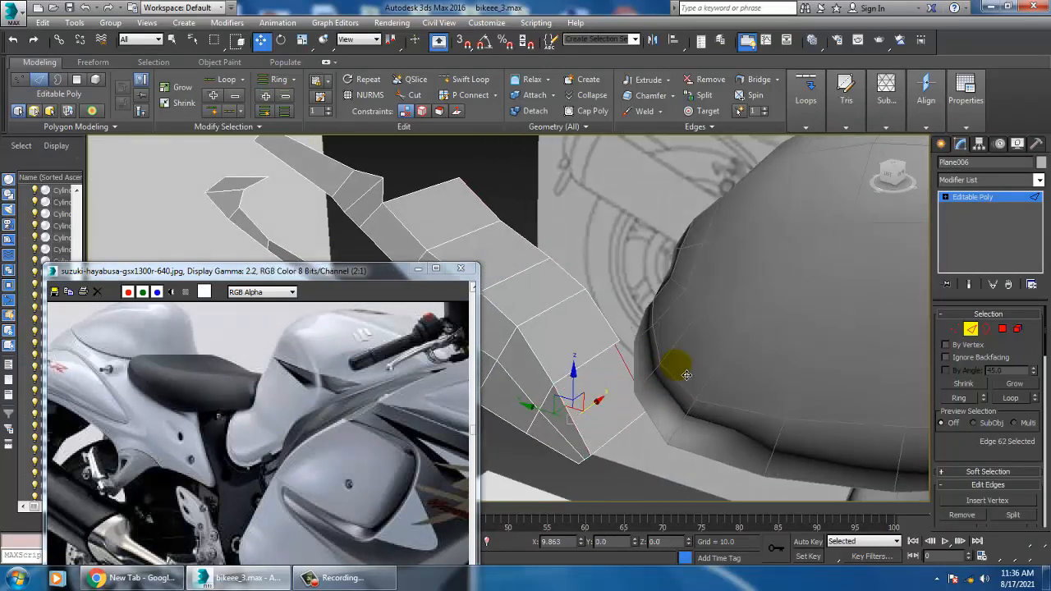
pyautogui.keyDown('alt'); pyautogui.moveTo(688, 375); pyautogui.dragTo(629, 356, button='middle'); pyautogui.keyUp('alt')
pyautogui.press('1')
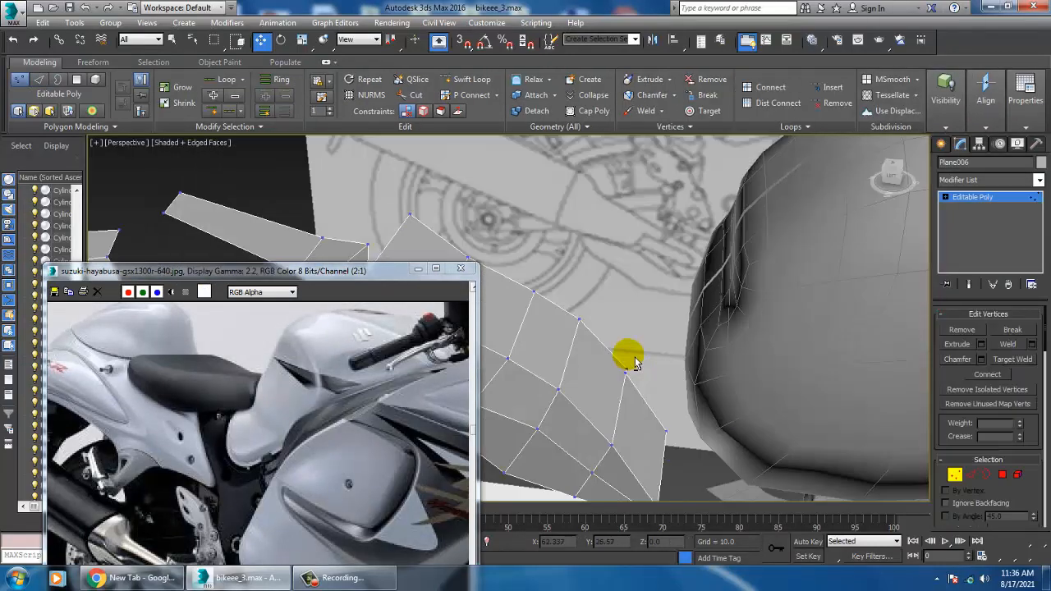
pyautogui.moveTo(614, 340); pyautogui.dragTo(646, 396)
pyautogui.rightClick(625, 364)
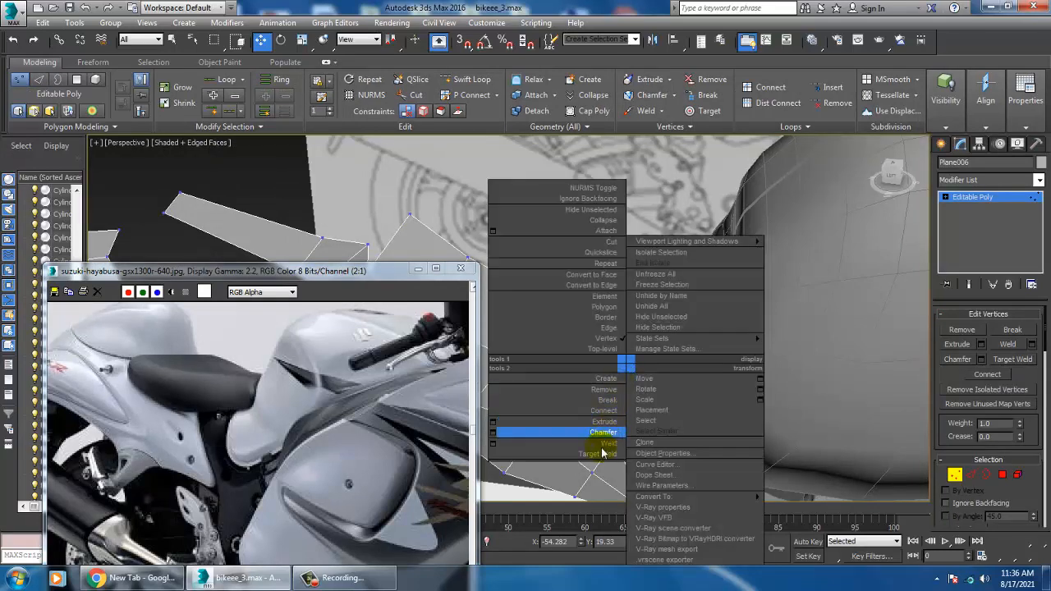
pyautogui.click(493, 445)
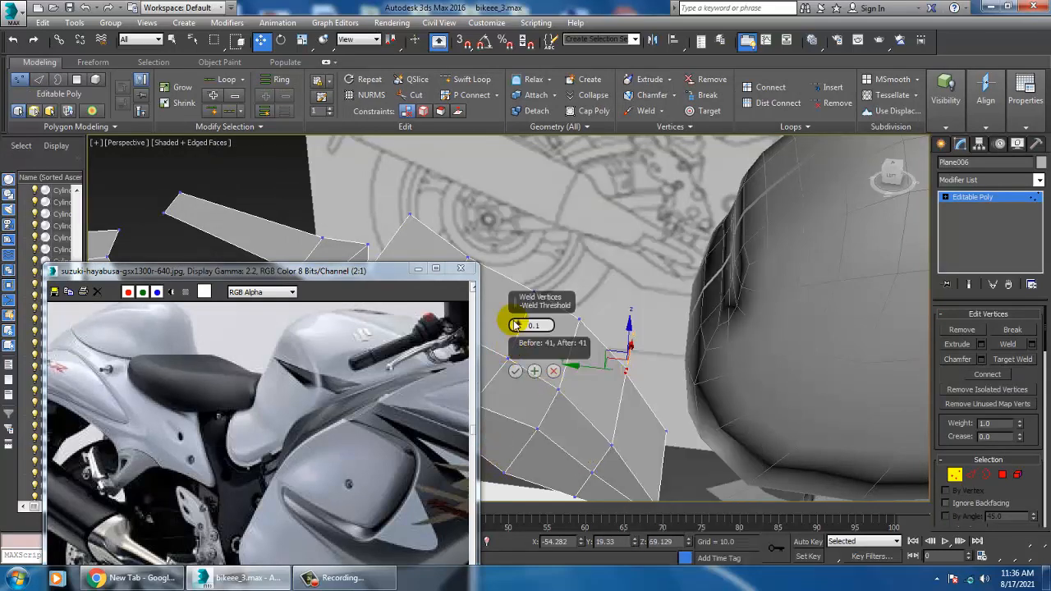
pyautogui.moveTo(517, 323); pyautogui.dragTo(17, 580)
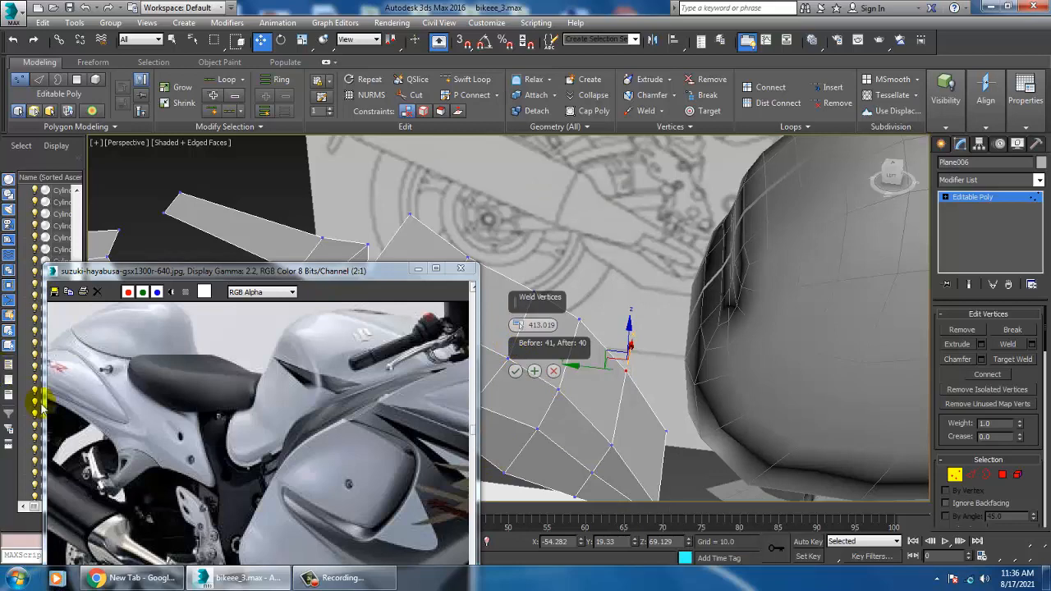
pyautogui.click(516, 370)
# Step: Leave vertex editing on the side panel and turn off the fuel tank's Symmetry modifier
pyautogui.scroll(-6, 535, 363)
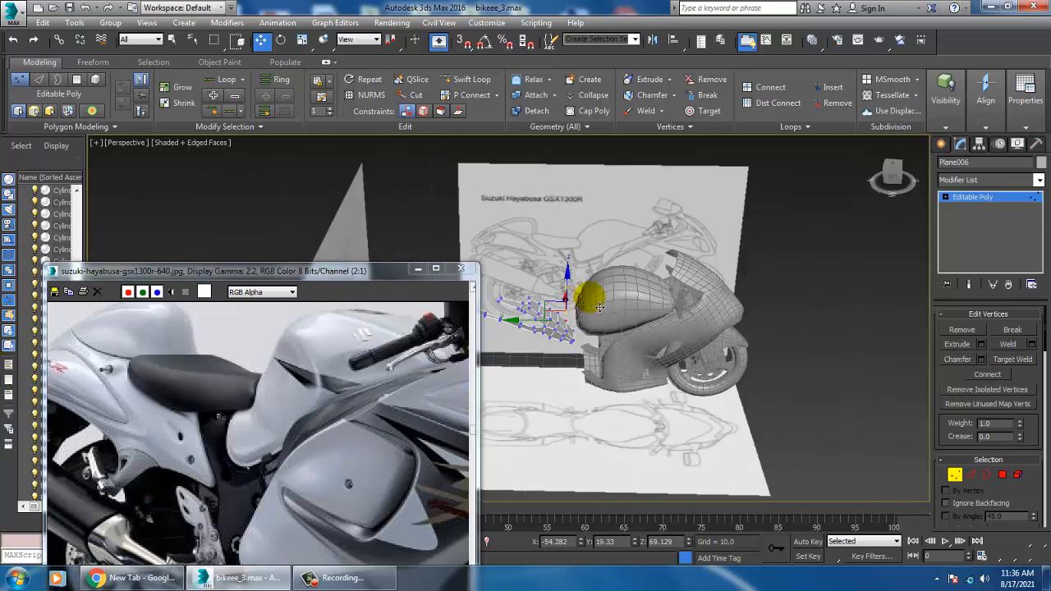
pyautogui.scroll(8, 581, 348)
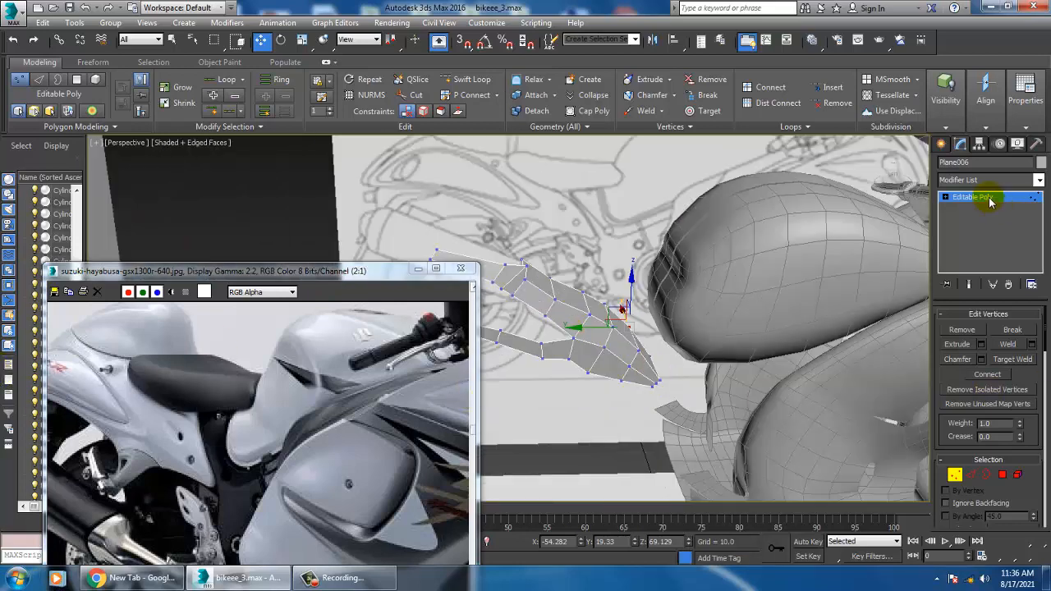
pyautogui.click(988, 199)
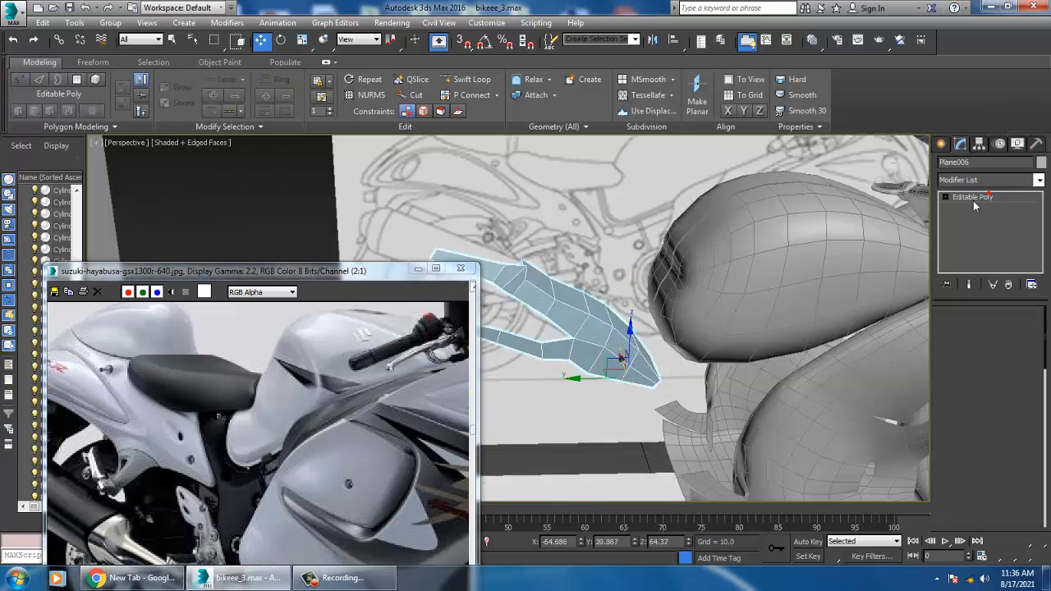
pyautogui.click(741, 289)
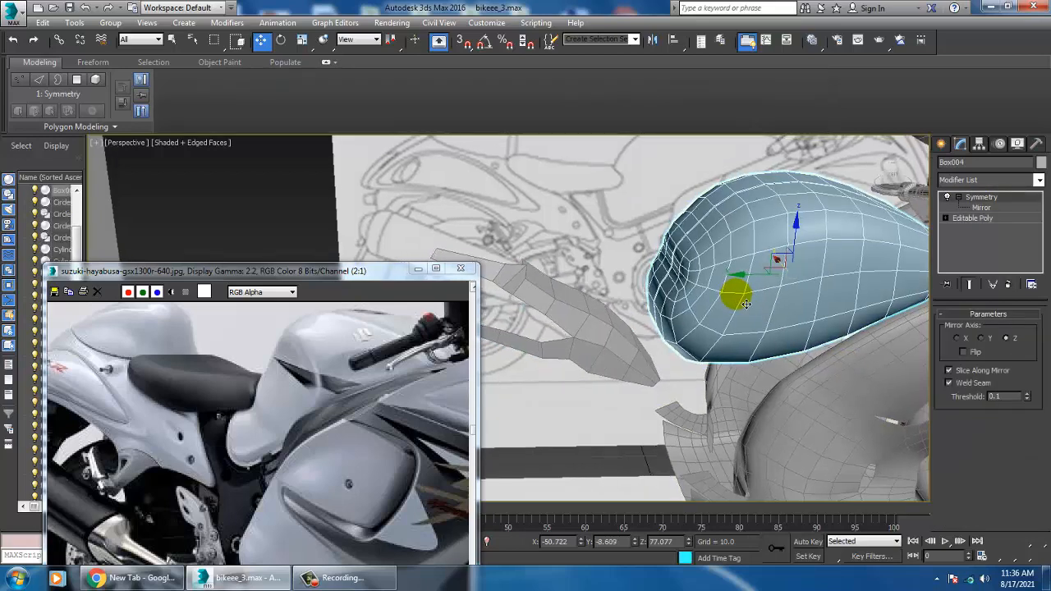
pyautogui.keyDown('alt'); pyautogui.moveTo(745, 304); pyautogui.dragTo(742, 287, button='middle'); pyautogui.keyUp('alt')
pyautogui.click(948, 198)
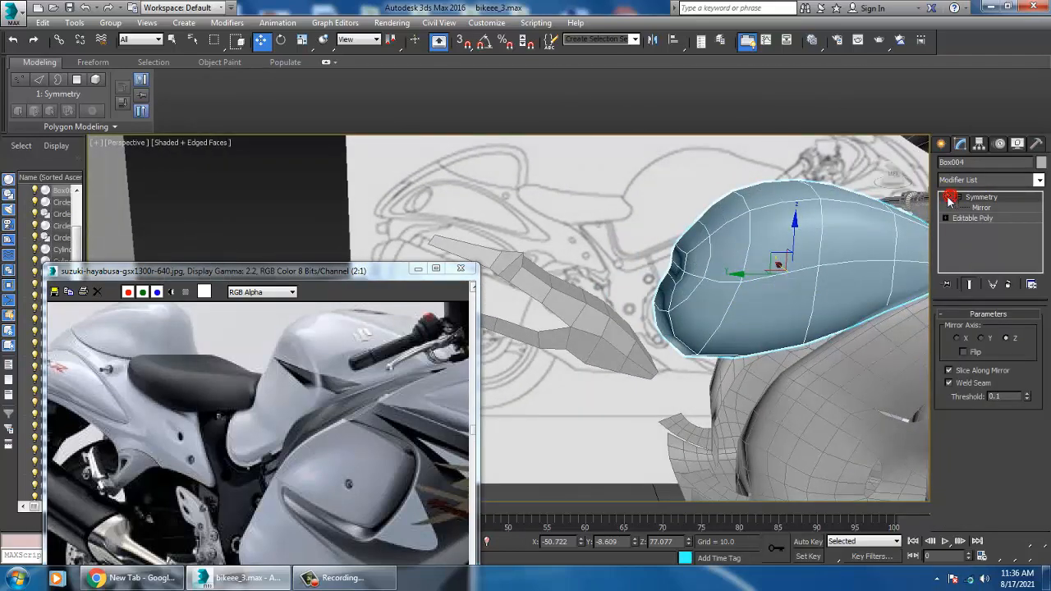
pyautogui.click(762, 250)
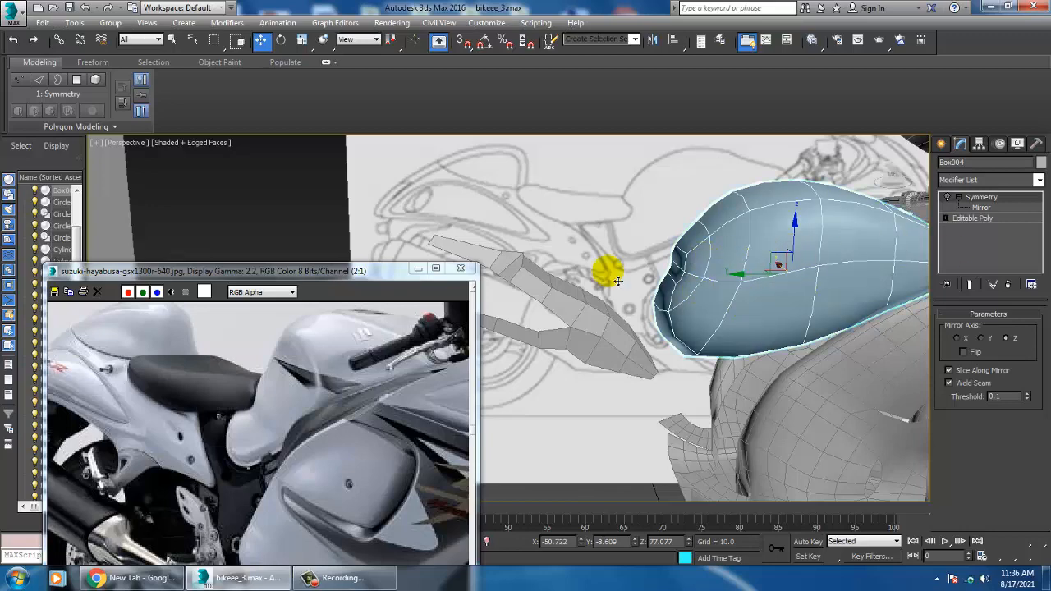
# Step: Examine the space between the side panel strip and the fuel tank in the side view
pyautogui.hotkey('alt', 'w')
pyautogui.click(495, 440)
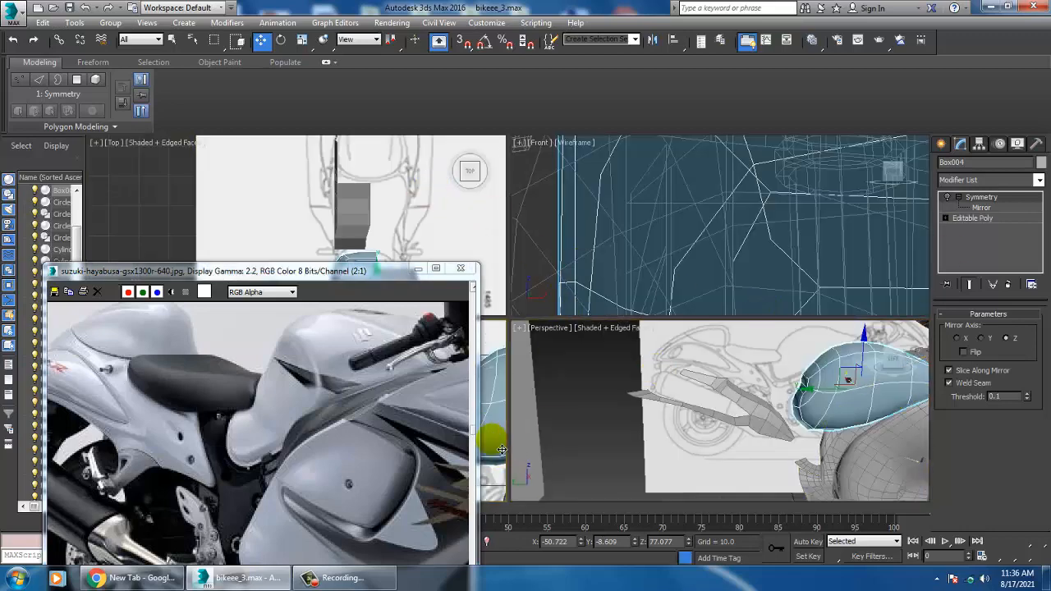
pyautogui.hotkey('alt', 'w')
pyautogui.moveTo(862, 329); pyautogui.dragTo(493, 290, button='middle')
pyautogui.scroll(-3, 731, 288)
pyautogui.scroll(5, 744, 300)
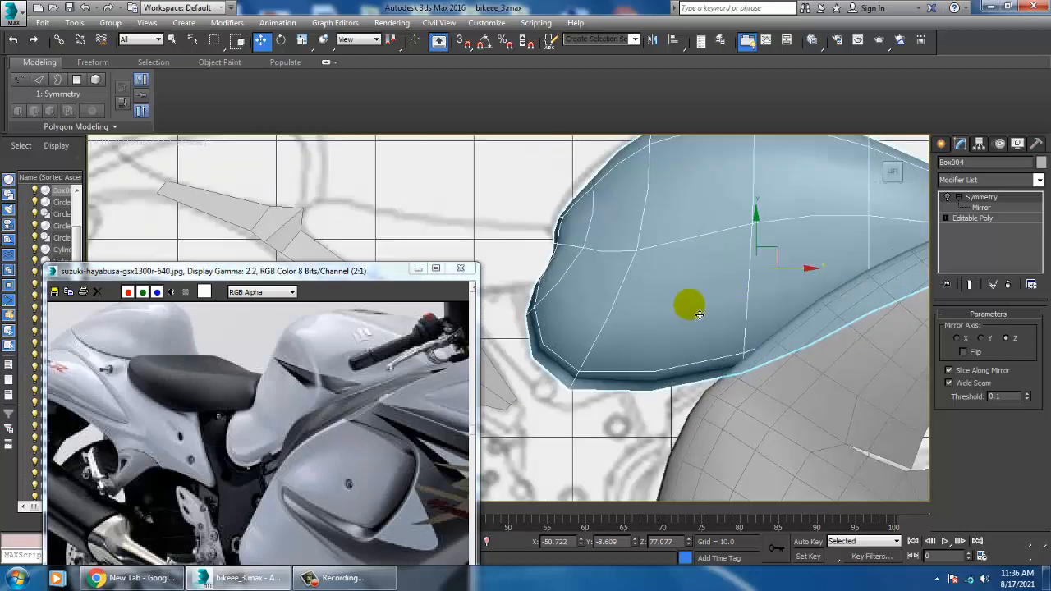
pyautogui.moveTo(652, 328); pyautogui.dragTo(662, 331, button='middle')
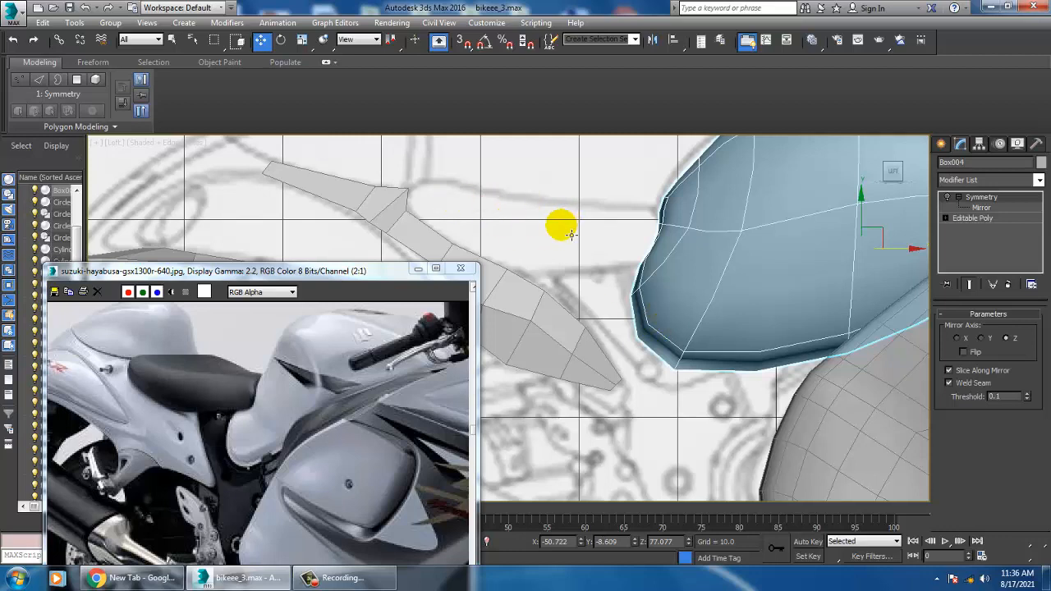
pyautogui.click(941, 144)
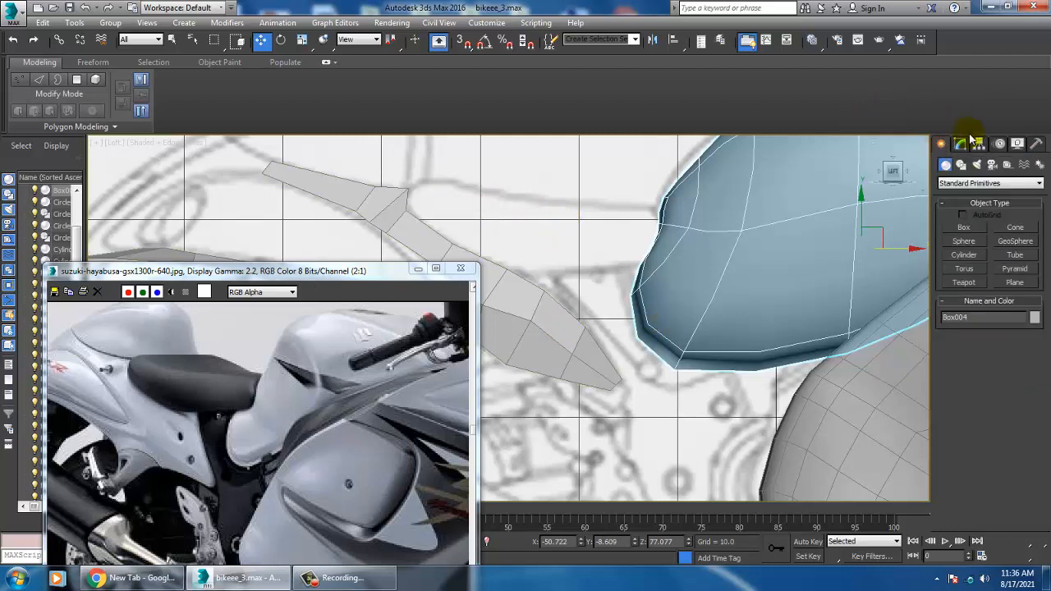
pyautogui.click(972, 232)
pyautogui.hotkey('alt', 'w')
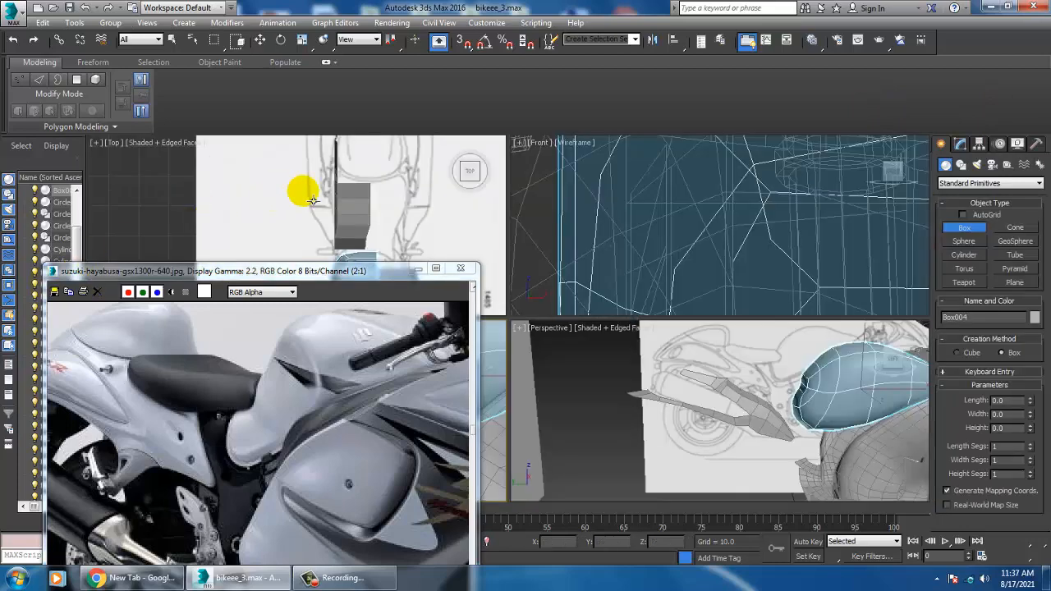
pyautogui.middleClick(304, 192)
pyautogui.hotkey('alt', 'w')
pyautogui.moveTo(610, 187); pyautogui.dragTo(626, 184, button='middle')
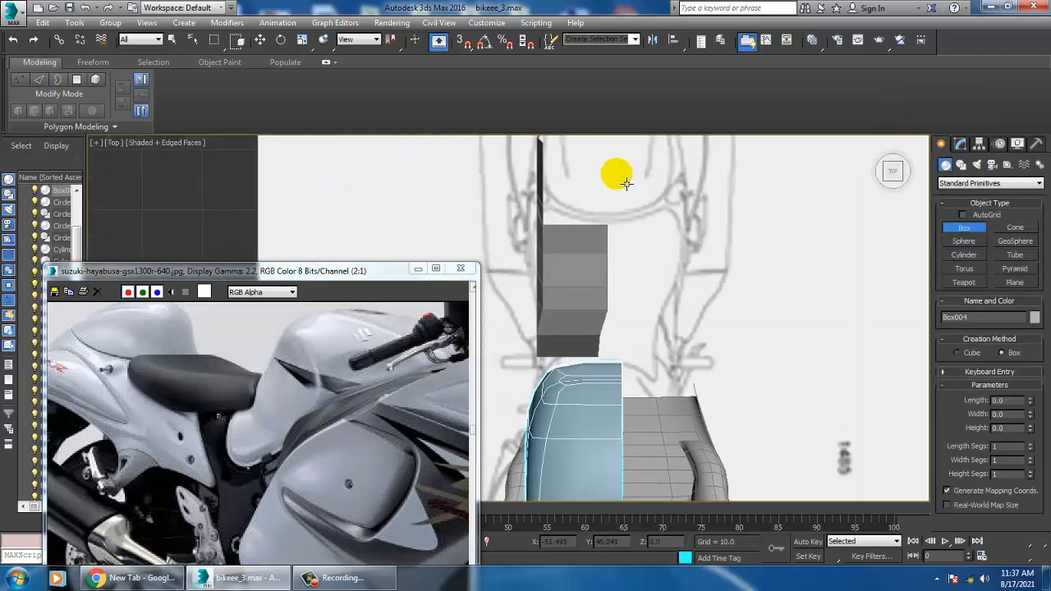
pyautogui.rightClick(569, 259)
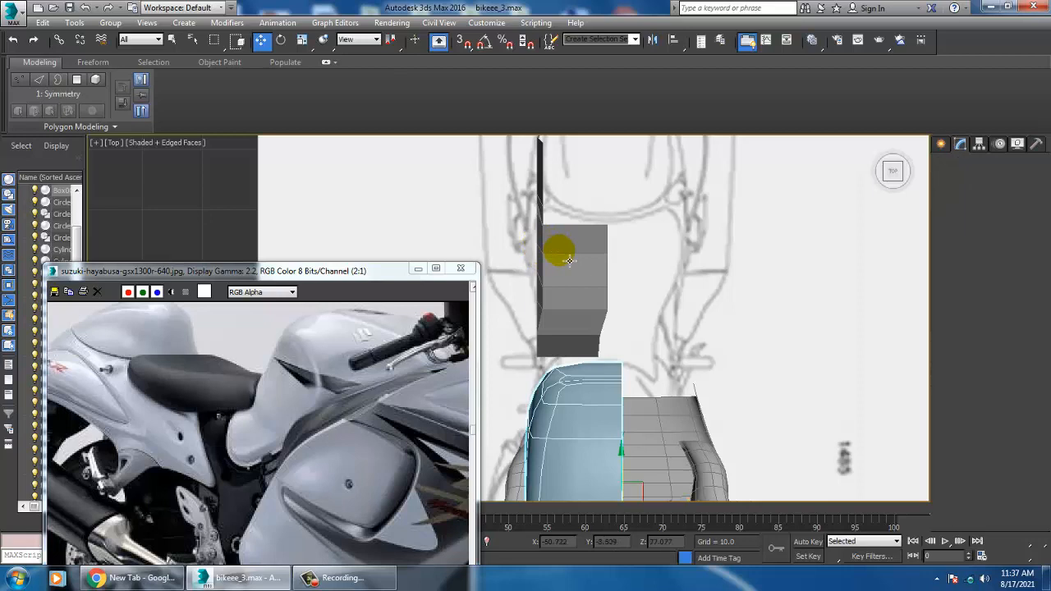
# Step: Make the side panel strip see-through and draw a box over its inner flap in the top view, about 25.65 long, 11.629 wide and 3.587 high
pyautogui.click(566, 251)
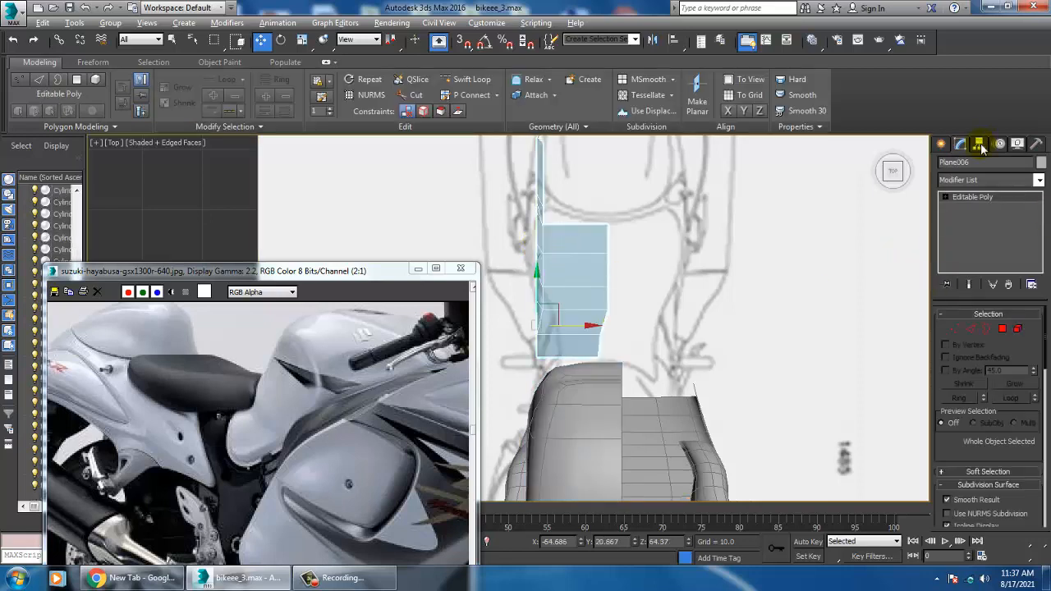
pyautogui.click(943, 144)
pyautogui.click(965, 227)
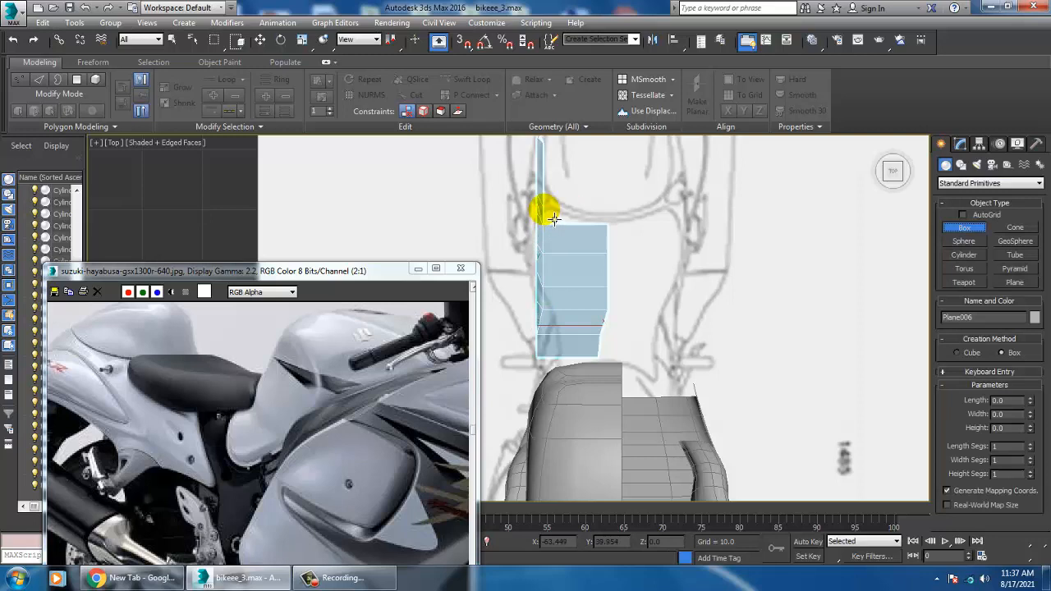
pyautogui.press('F3')
pyautogui.press('F3')
pyautogui.moveTo(543, 210); pyautogui.dragTo(624, 374)
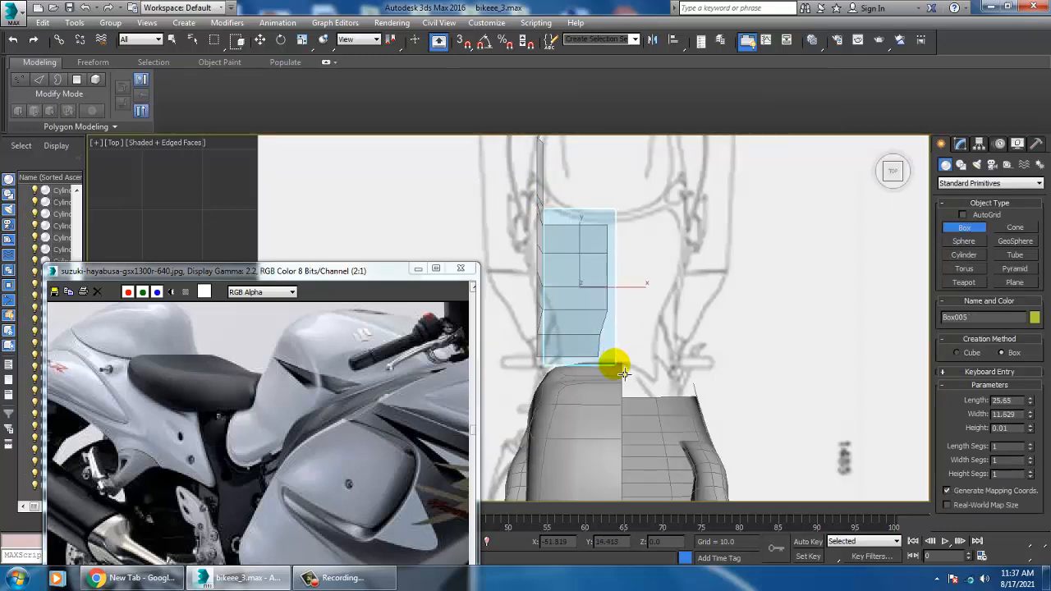
pyautogui.click(615, 342)
pyautogui.hotkey('alt', 'w')
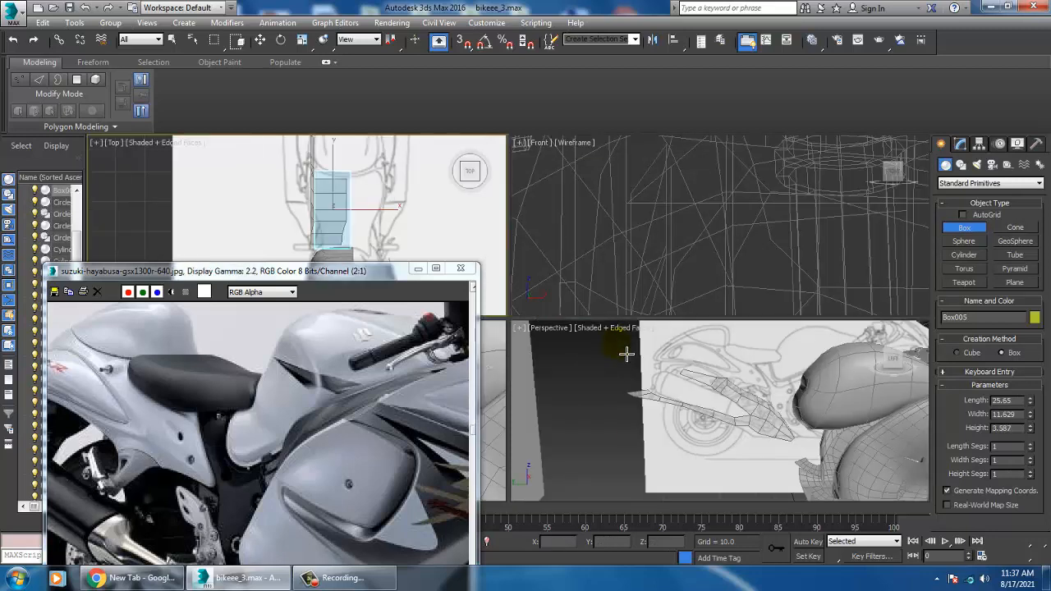
# Step: Raise the new box in the side view to the seat area behind the fuel tank, at about Z 77.826
pyautogui.rightClick(503, 420)
pyautogui.press('w')
pyautogui.hotkey('alt', 'w')
pyautogui.press('z')
pyautogui.moveTo(585, 379); pyautogui.dragTo(618, 357, button='middle')
pyautogui.scroll(-3, 619, 356)
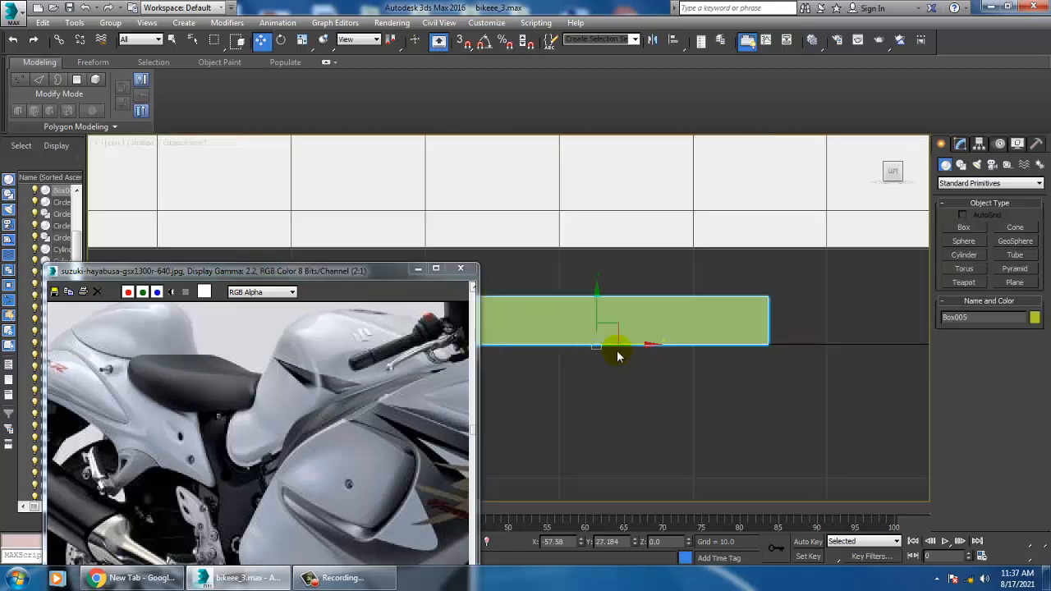
pyautogui.scroll(-7, 618, 356)
pyautogui.moveTo(626, 321); pyautogui.dragTo(606, 398, button='middle')
pyautogui.scroll(1, 605, 397)
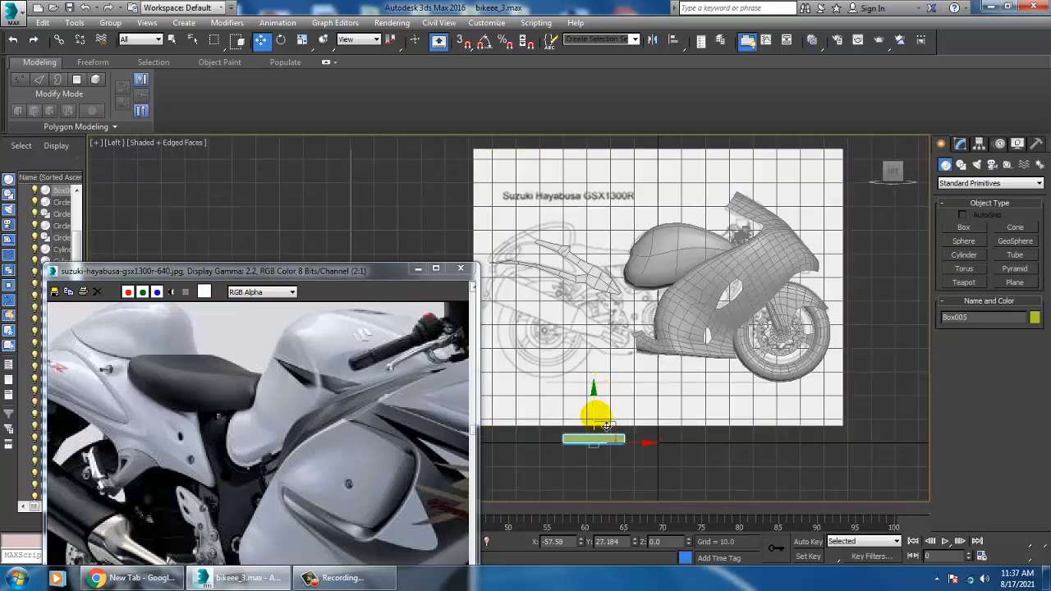
pyautogui.moveTo(594, 412); pyautogui.dragTo(603, 237)
# Step: Divide the seat box into 4 length segments
pyautogui.scroll(6, 608, 246)
pyautogui.moveTo(612, 256); pyautogui.dragTo(600, 296, button='middle')
pyautogui.scroll(2, 621, 292)
pyautogui.scroll(-2, 608, 295)
pyautogui.scroll(4, 644, 297)
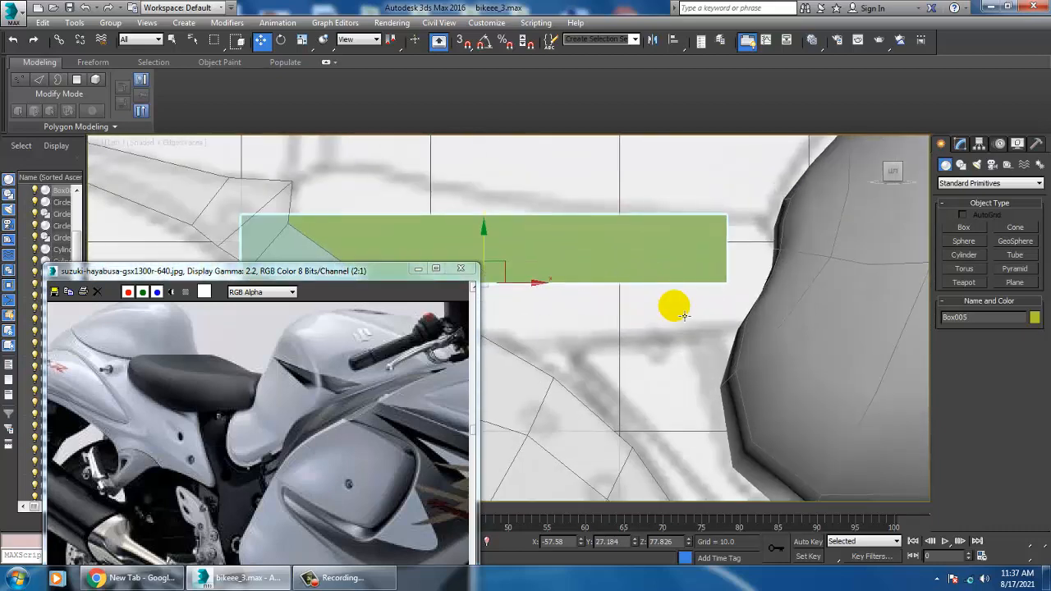
pyautogui.moveTo(696, 315)
pyautogui.mouseDown(button='middle')
pyautogui.moveTo(650, 306)
pyautogui.moveTo(681, 300)
pyautogui.mouseUp(button='middle')
pyautogui.scroll(-2, 676, 296)
pyautogui.scroll(2, 687, 298)
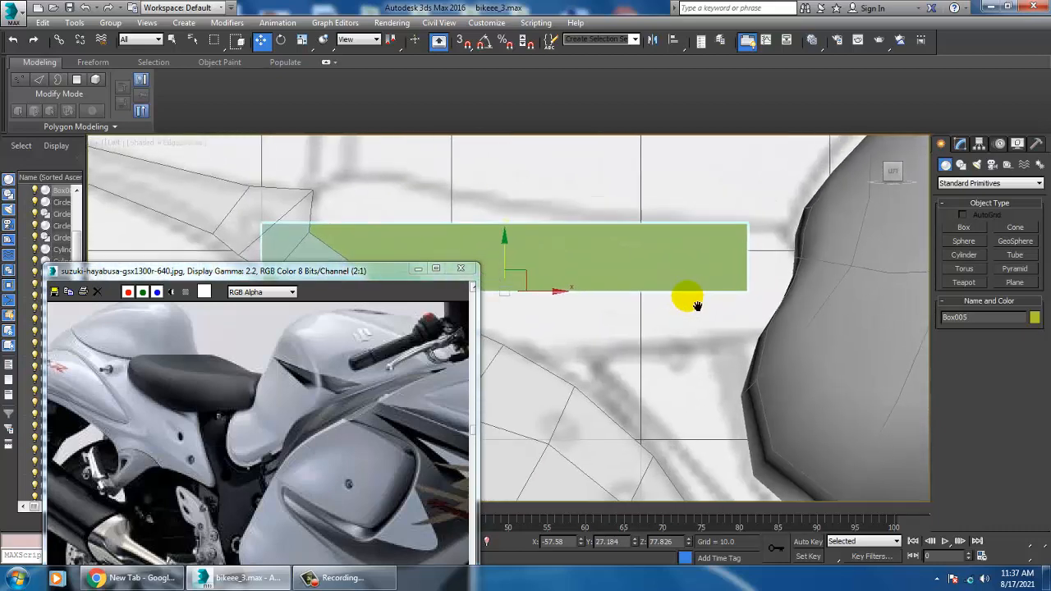
pyautogui.rightClick(640, 232)
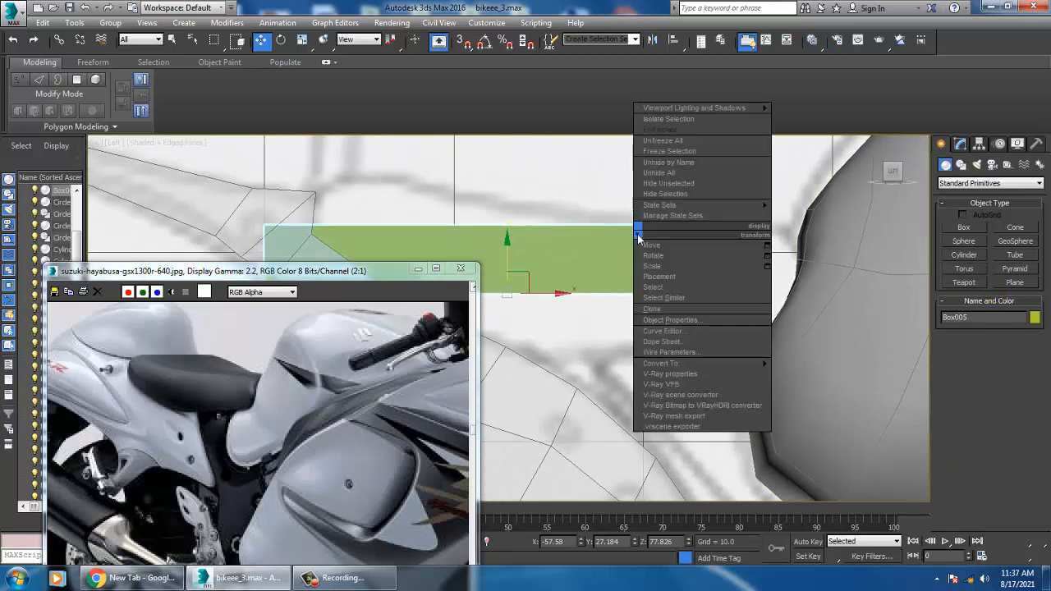
pyautogui.moveTo(724, 364)
pyautogui.click(841, 375)
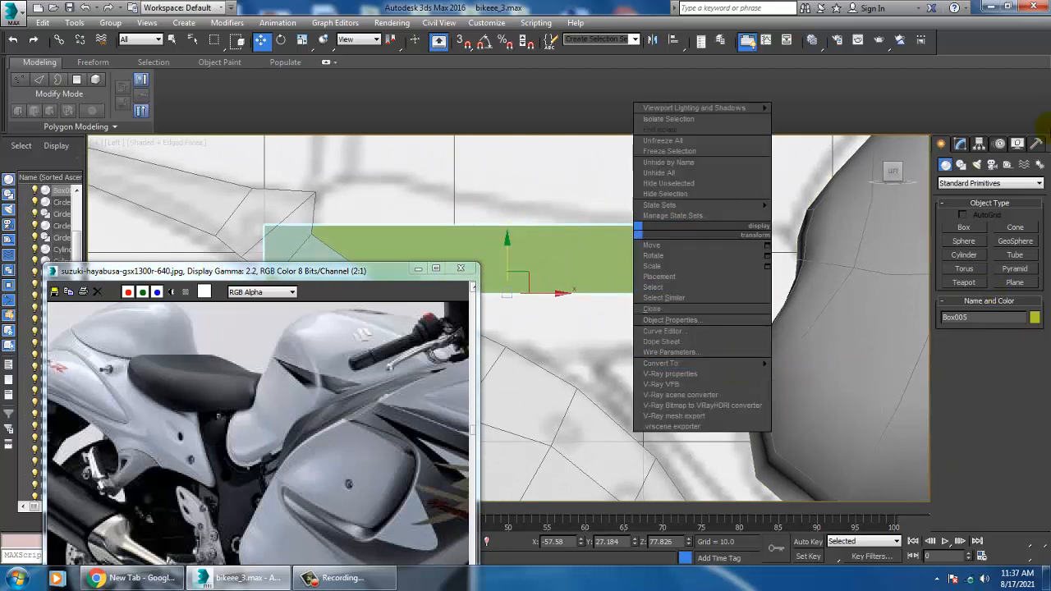
pyautogui.click(960, 145)
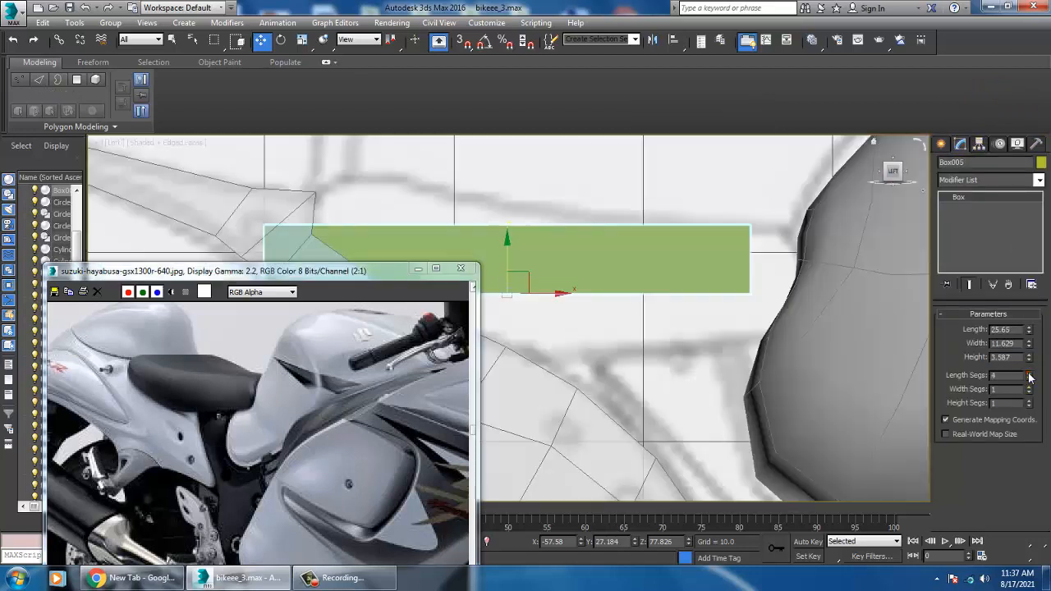
pyautogui.moveTo(582, 286)
pyautogui.mouseDown(button='middle')
pyautogui.moveTo(720, 231)
pyautogui.moveTo(685, 261)
pyautogui.mouseUp(button='middle')
pyautogui.scroll(-2, 719, 230)
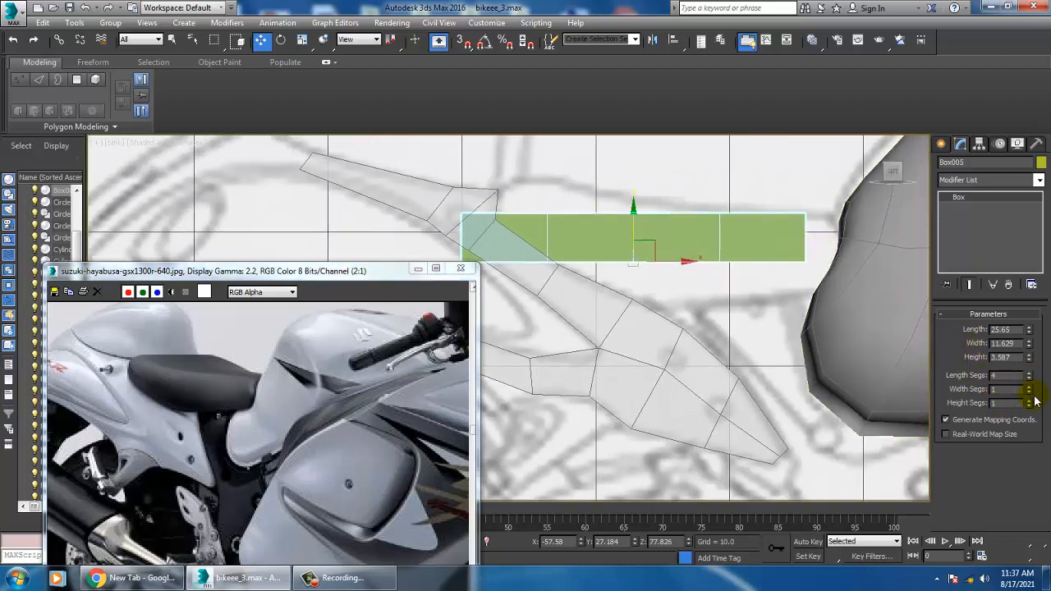
# Step: Set the seat box's width segments to 2 and check the division in the perspective view
pyautogui.rightClick(669, 238)
pyautogui.moveTo(723, 362)
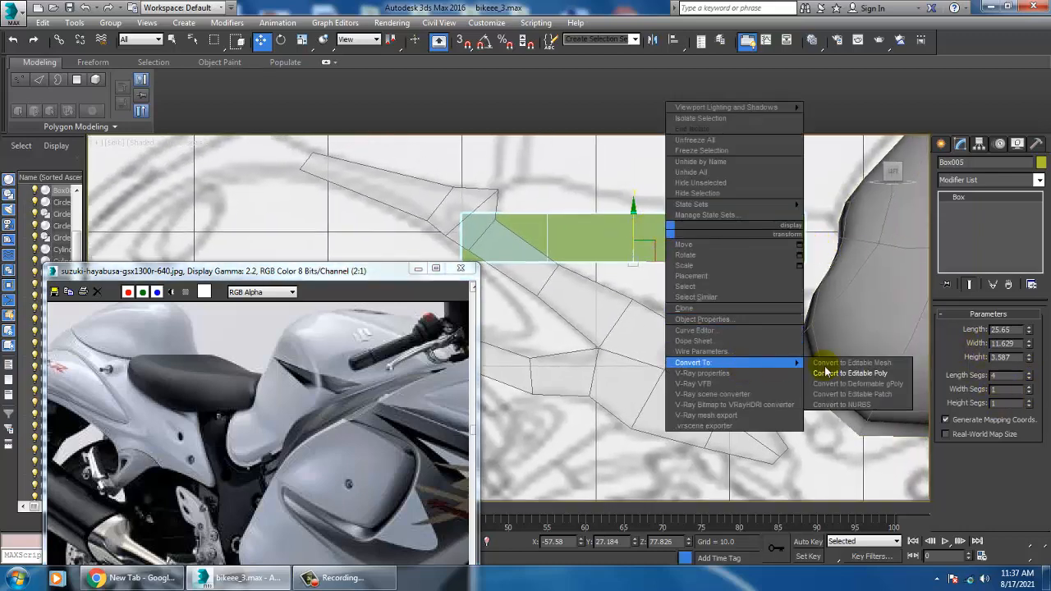
pyautogui.click(1029, 389)
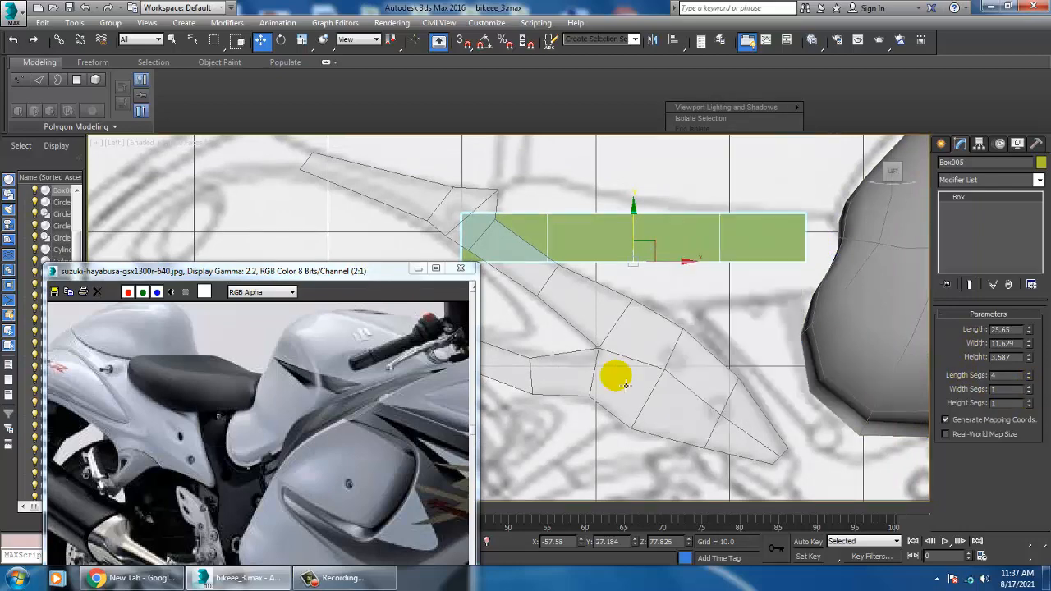
pyautogui.hotkey('alt', 'w')
pyautogui.scroll(-5, 666, 371)
pyautogui.hotkey('alt', 'w')
pyautogui.keyDown('alt'); pyautogui.moveTo(704, 402); pyautogui.dragTo(673, 407, button='middle'); pyautogui.keyUp('alt')
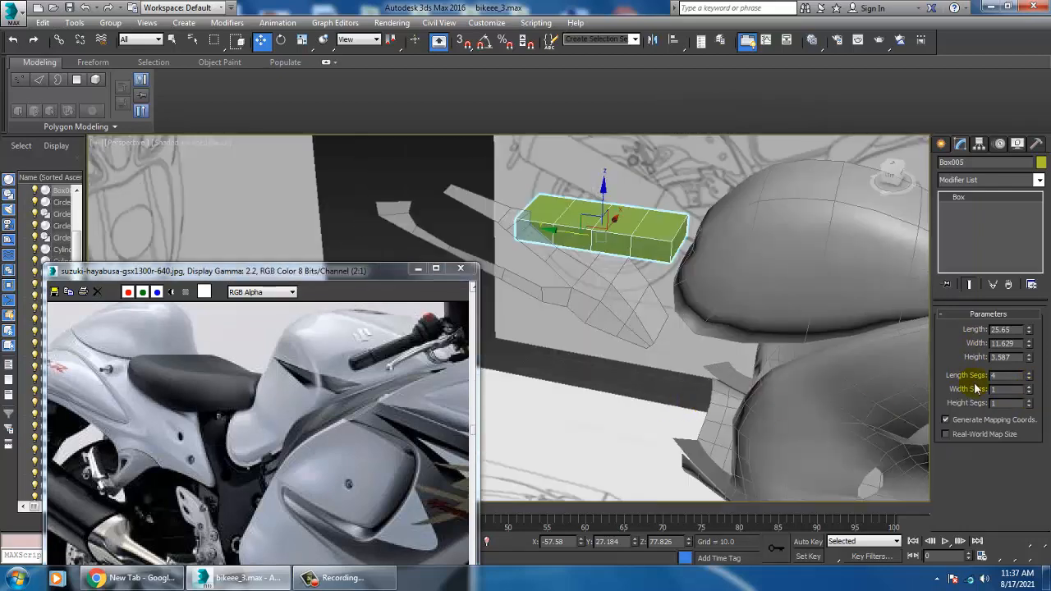
pyautogui.keyDown('alt'); pyautogui.moveTo(710, 371); pyautogui.dragTo(711, 319, button='middle'); pyautogui.keyUp('alt')
# Step: Convert the seat box to an editable poly and make it see-through in the top view
pyautogui.rightClick(631, 222)
pyautogui.moveTo(700, 350)
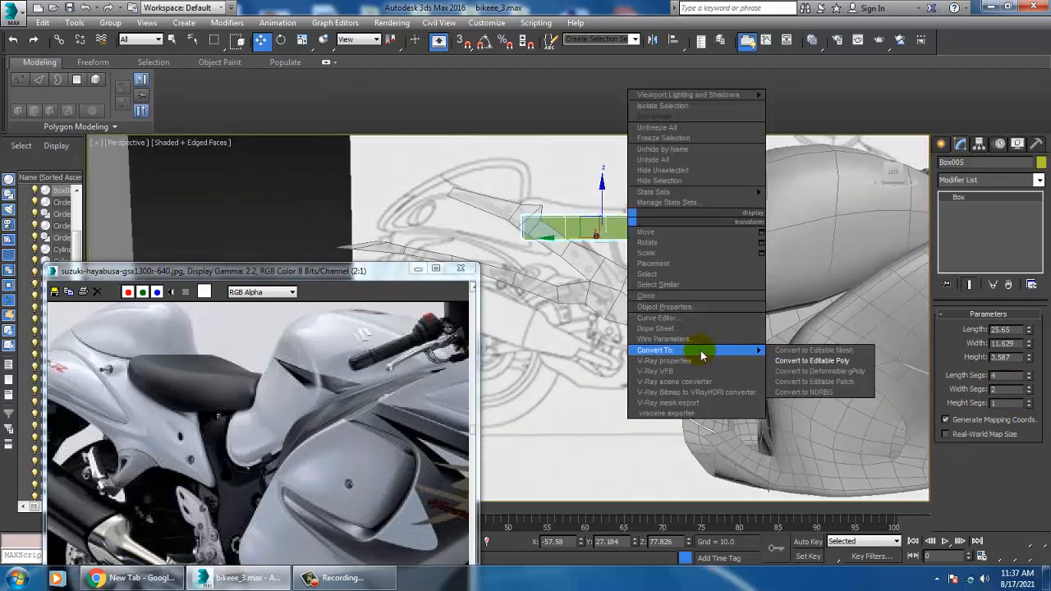
pyautogui.click(850, 362)
pyautogui.hotkey('alt', 'w')
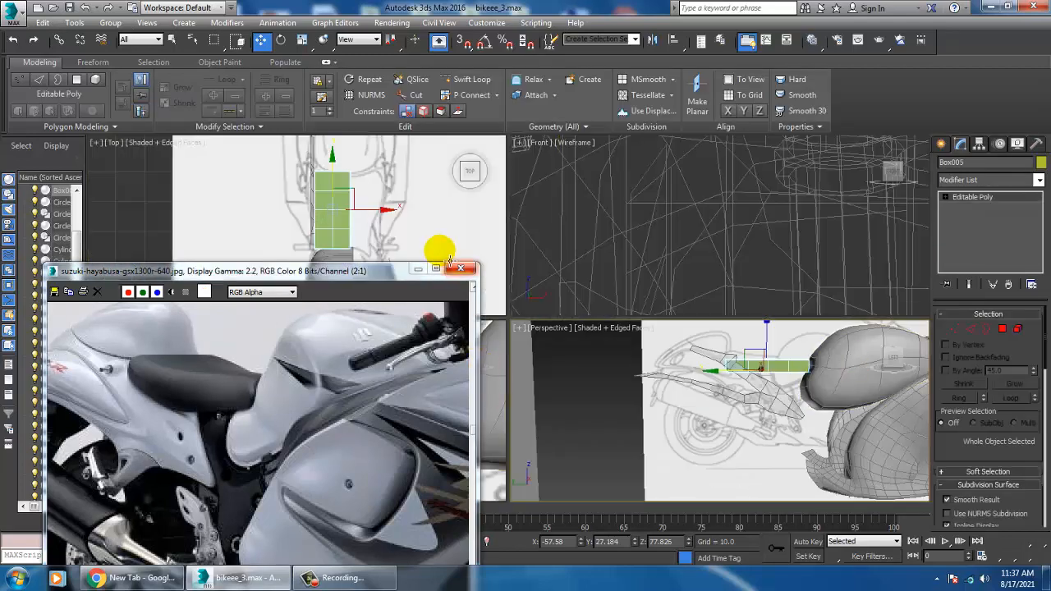
pyautogui.rightClick(438, 232)
pyautogui.hotkey('alt', 'w')
pyautogui.moveTo(499, 228); pyautogui.dragTo(554, 235, button='middle')
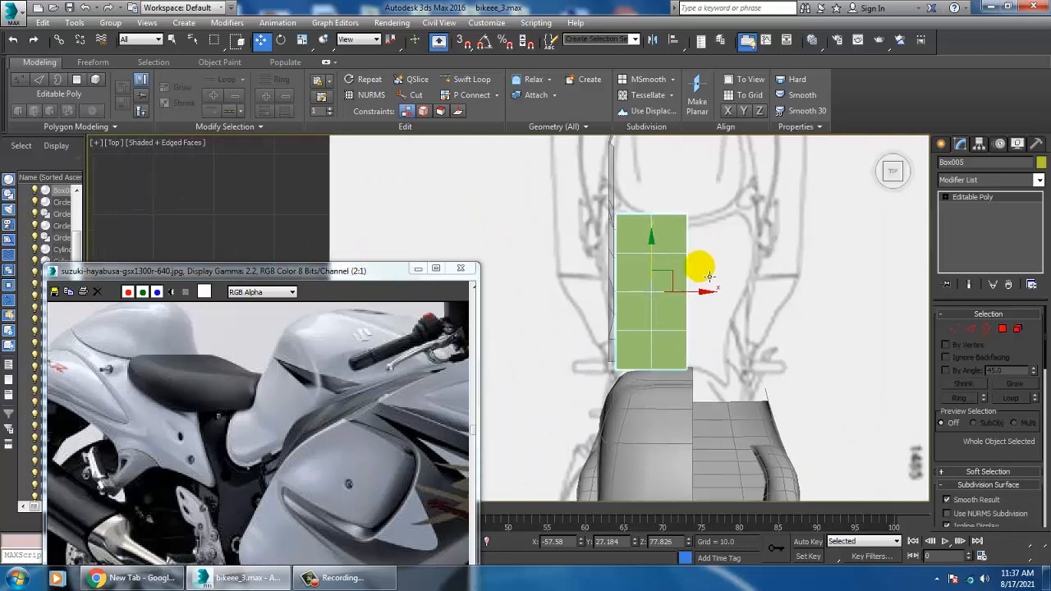
pyautogui.hotkey('alt', 'x')
pyautogui.moveTo(676, 333); pyautogui.dragTo(703, 338, button='middle')
pyautogui.scroll(3, 697, 340)
# Step: Move the vertices of the seat's front edge in the top view to follow the rear contour of the fuel tank
pyautogui.press('1')
pyautogui.moveTo(707, 382); pyautogui.dragTo(723, 332, button='middle')
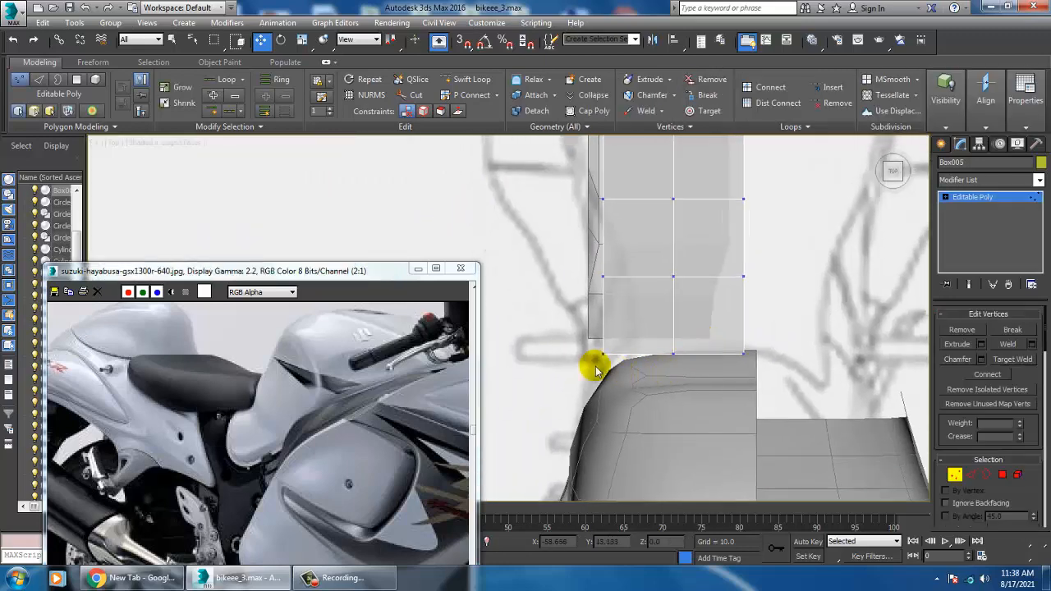
pyautogui.moveTo(578, 339); pyautogui.dragTo(638, 378)
pyautogui.moveTo(624, 334); pyautogui.dragTo(653, 371)
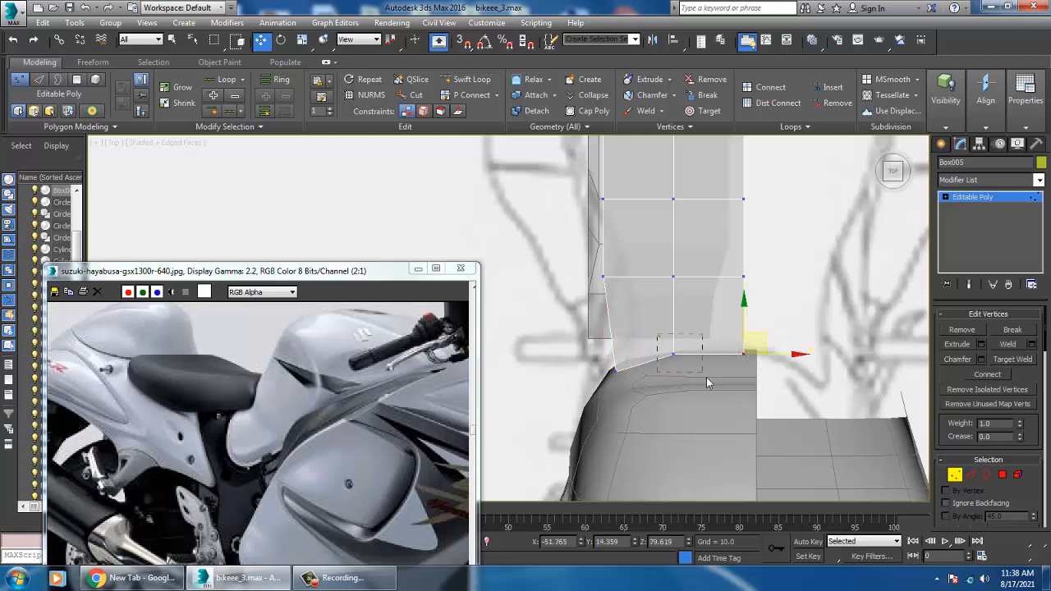
pyautogui.moveTo(681, 331); pyautogui.dragTo(685, 322)
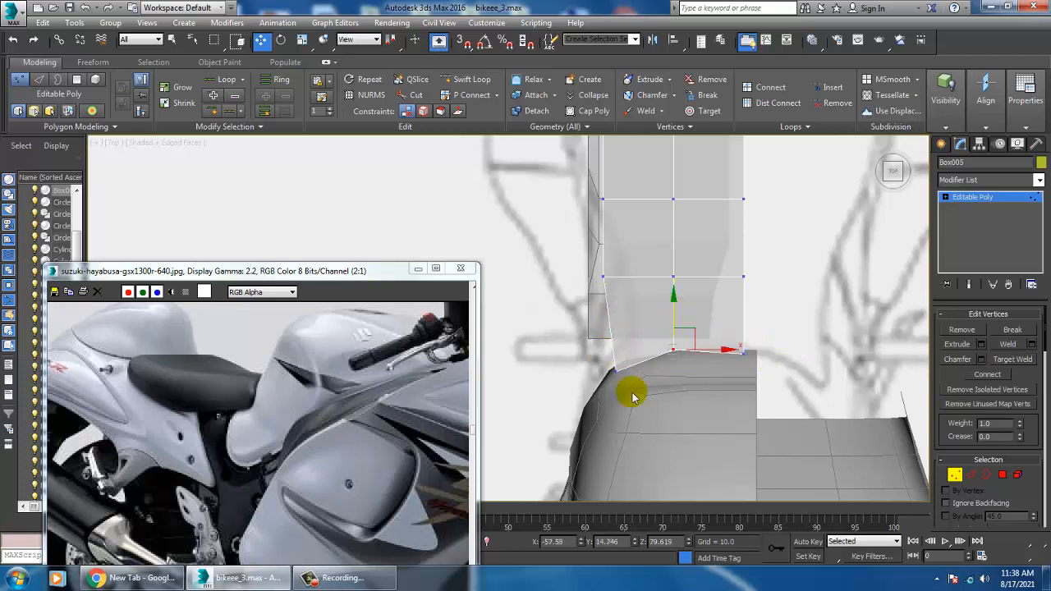
pyautogui.click(616, 369)
pyautogui.moveTo(633, 366); pyautogui.dragTo(633, 366)
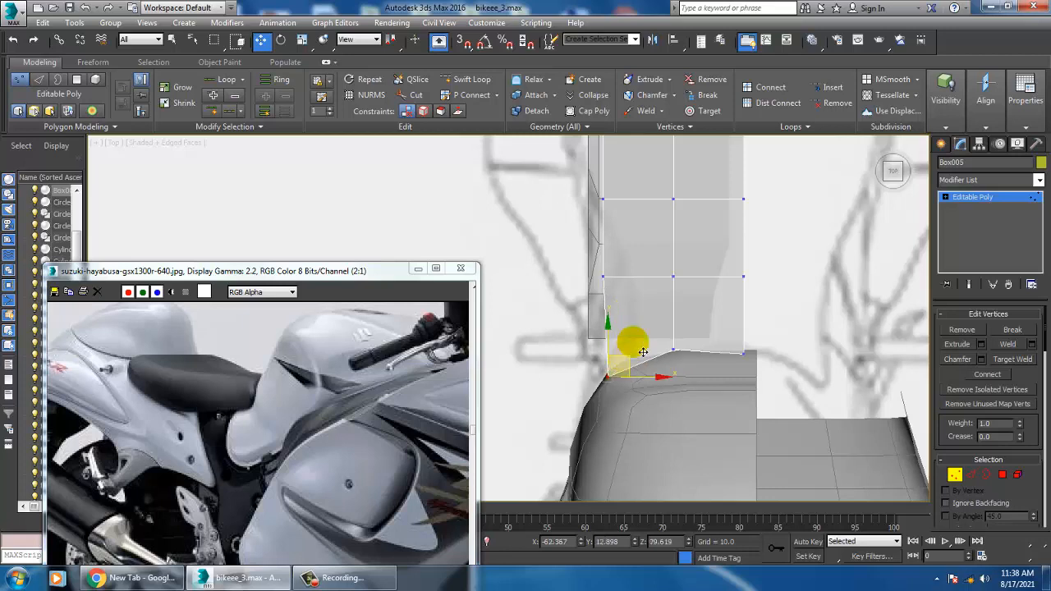
# Step: Move the seat's rear outer corner to the blueprint curve and shift its outer side vertices toward the side panel strip
pyautogui.moveTo(714, 240)
pyautogui.mouseDown(button='middle')
pyautogui.moveTo(713, 339)
pyautogui.moveTo(704, 327)
pyautogui.mouseUp(button='middle')
pyautogui.moveTo(566, 205)
pyautogui.mouseDown()
pyautogui.moveTo(632, 253)
pyautogui.moveTo(611, 153)
pyautogui.mouseUp()
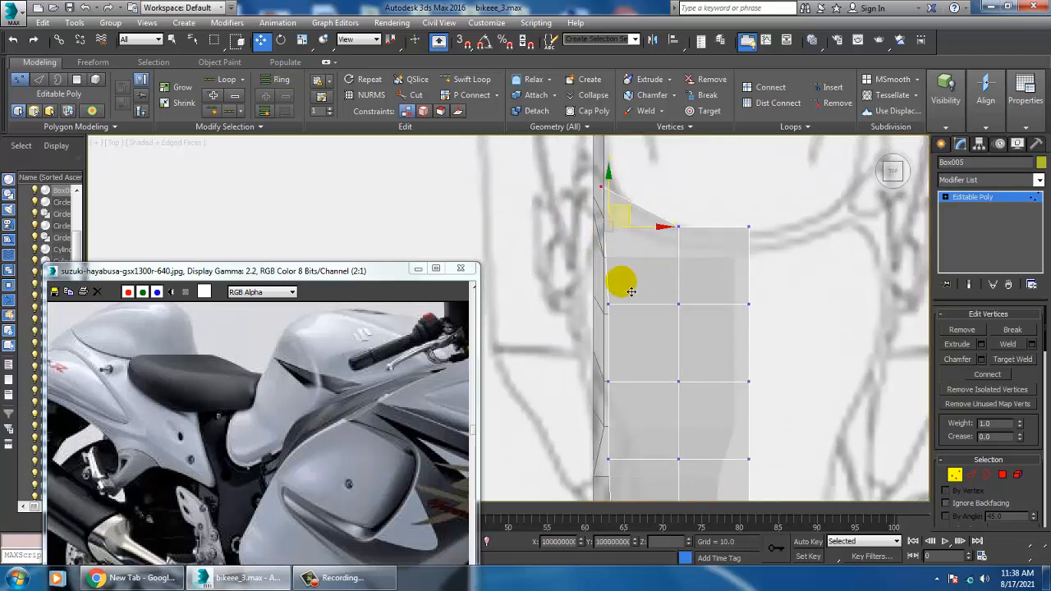
pyautogui.moveTo(585, 283); pyautogui.dragTo(647, 317)
pyautogui.moveTo(591, 337); pyautogui.dragTo(626, 382)
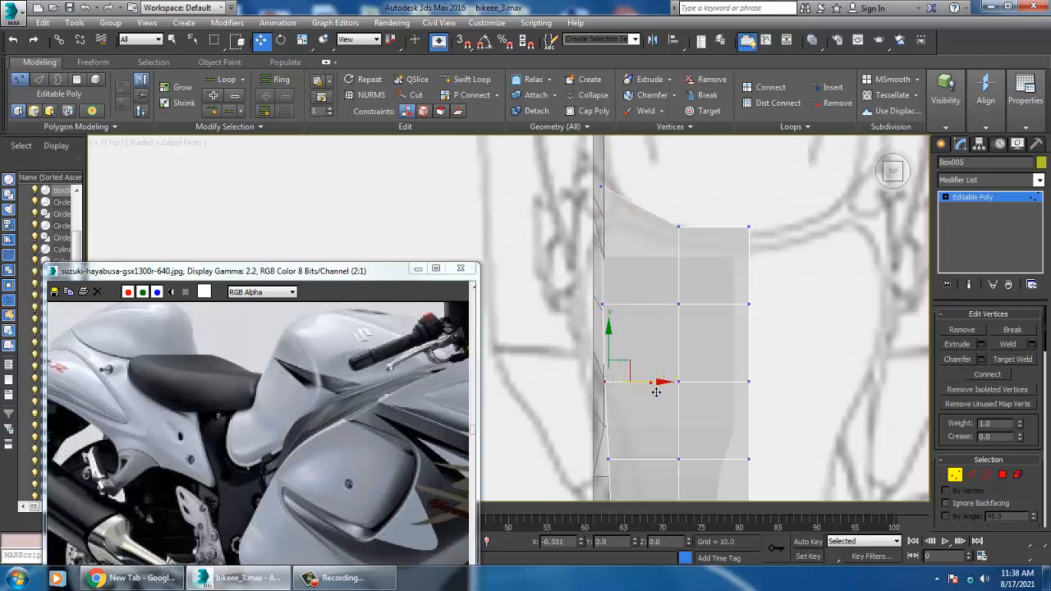
pyautogui.moveTo(629, 441); pyautogui.dragTo(589, 394, button='middle')
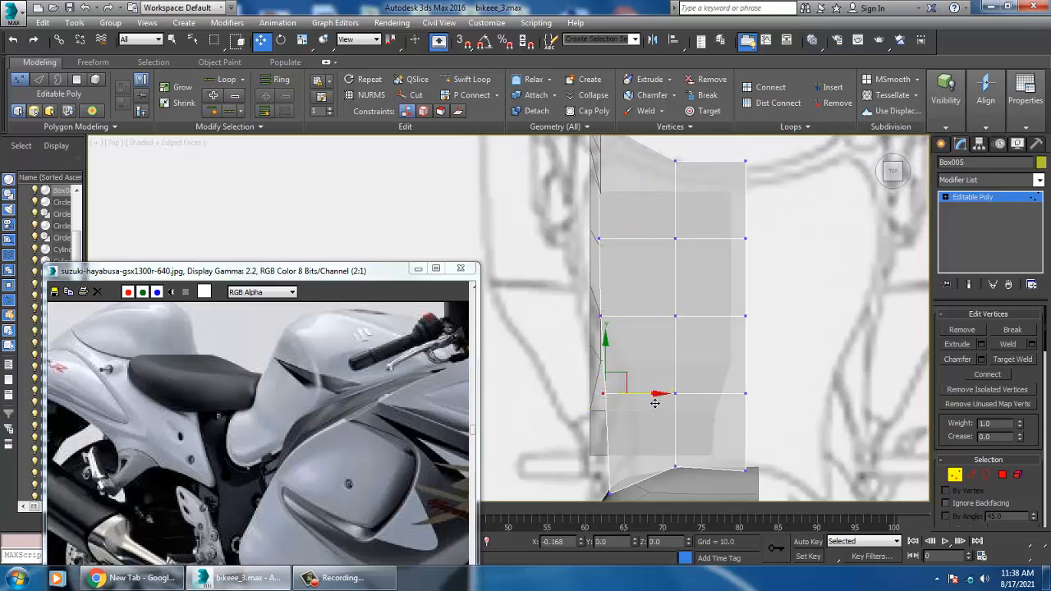
# Step: Adjust the middle and inner vertices of the seat's rear edge to the curved seat outline in the top view
pyautogui.moveTo(697, 321); pyautogui.dragTo(654, 421, button='middle')
pyautogui.moveTo(604, 222); pyautogui.dragTo(659, 278)
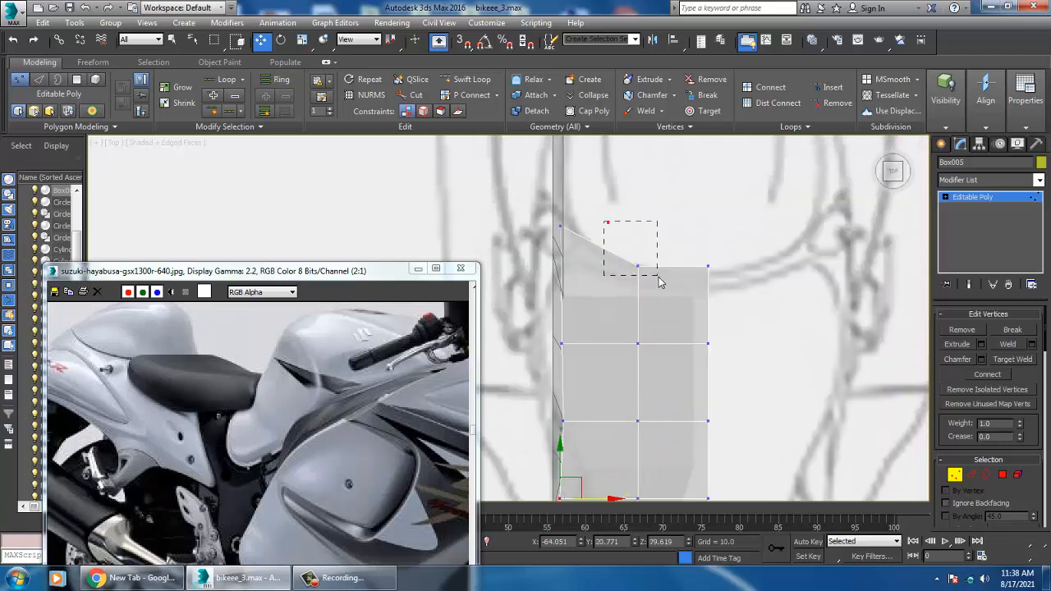
pyautogui.moveTo(649, 234); pyautogui.dragTo(649, 247)
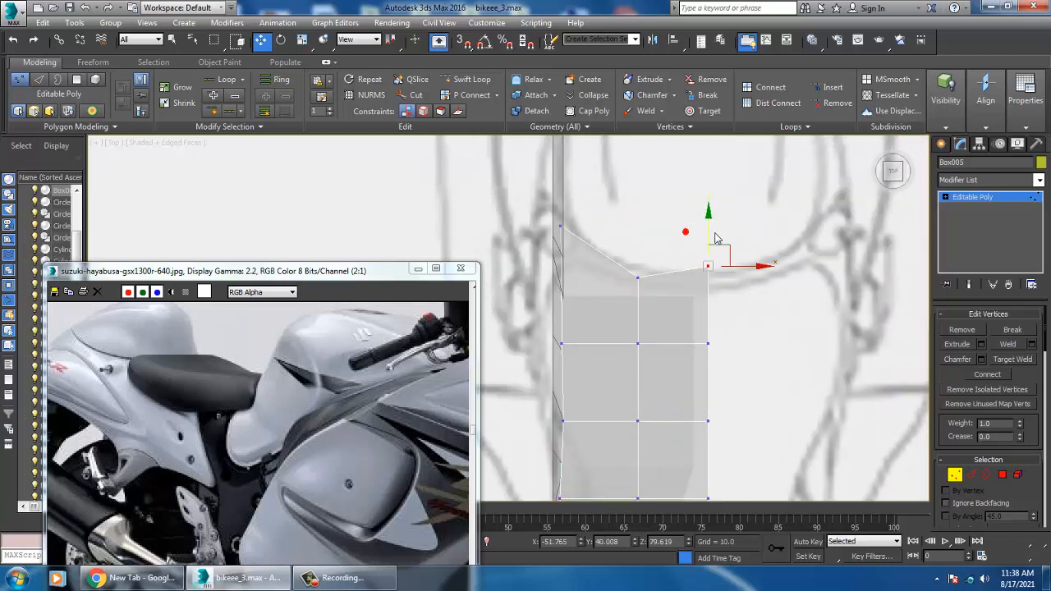
pyautogui.scroll(-3, 704, 270)
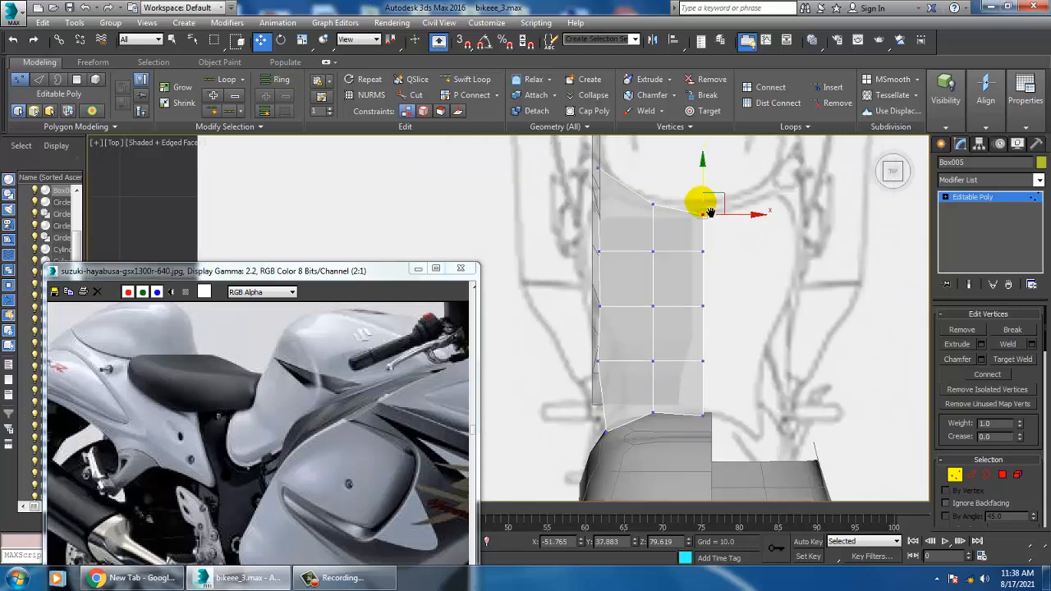
# Step: Shift the seat's front-end vertices slightly toward the fuel tank in the side view, to about Y 13.118
pyautogui.hotkey('alt', 'w')
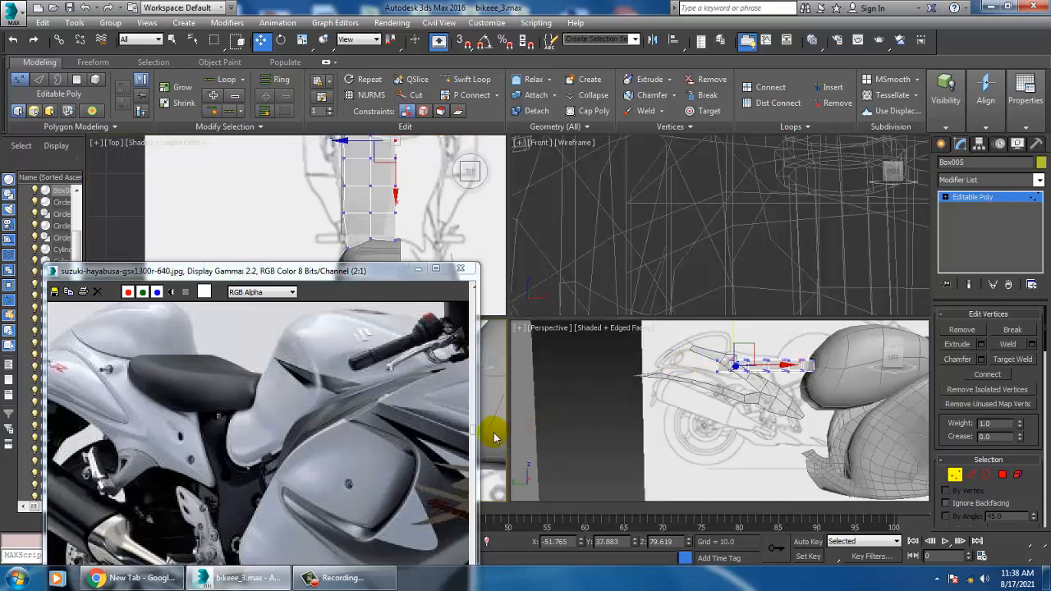
pyautogui.hotkey('alt', 'w')
pyautogui.scroll(4, 539, 382)
pyautogui.scroll(-6, 689, 344)
pyautogui.scroll(3, 739, 332)
pyautogui.moveTo(740, 334); pyautogui.dragTo(584, 339, button='middle')
pyautogui.moveTo(642, 355); pyautogui.dragTo(709, 360, button='middle')
pyautogui.scroll(-2, 625, 343)
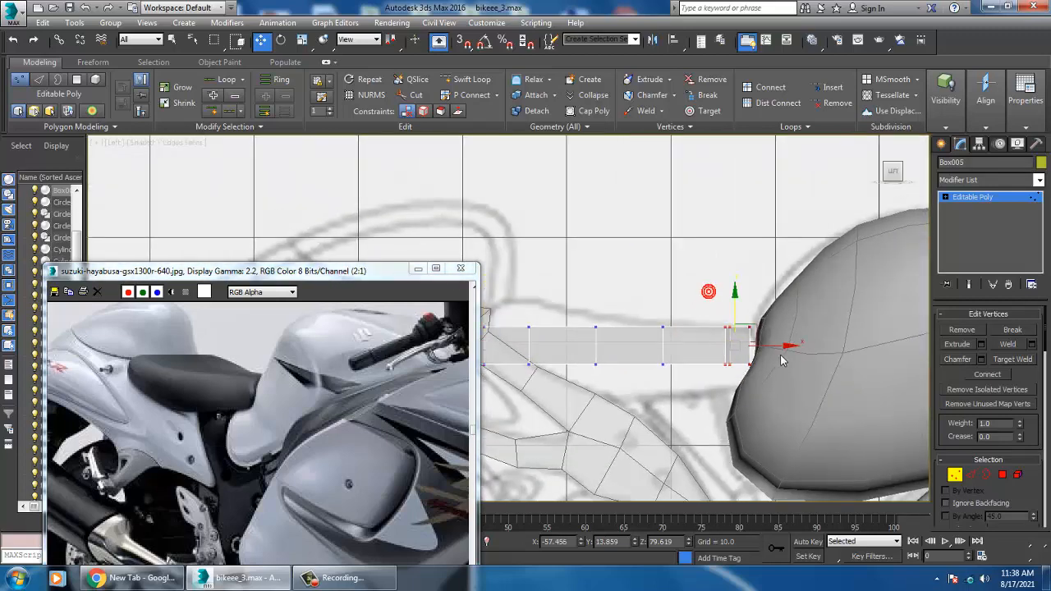
pyautogui.moveTo(786, 353); pyautogui.dragTo(793, 349)
pyautogui.moveTo(765, 345); pyautogui.dragTo(841, 350, button='middle')
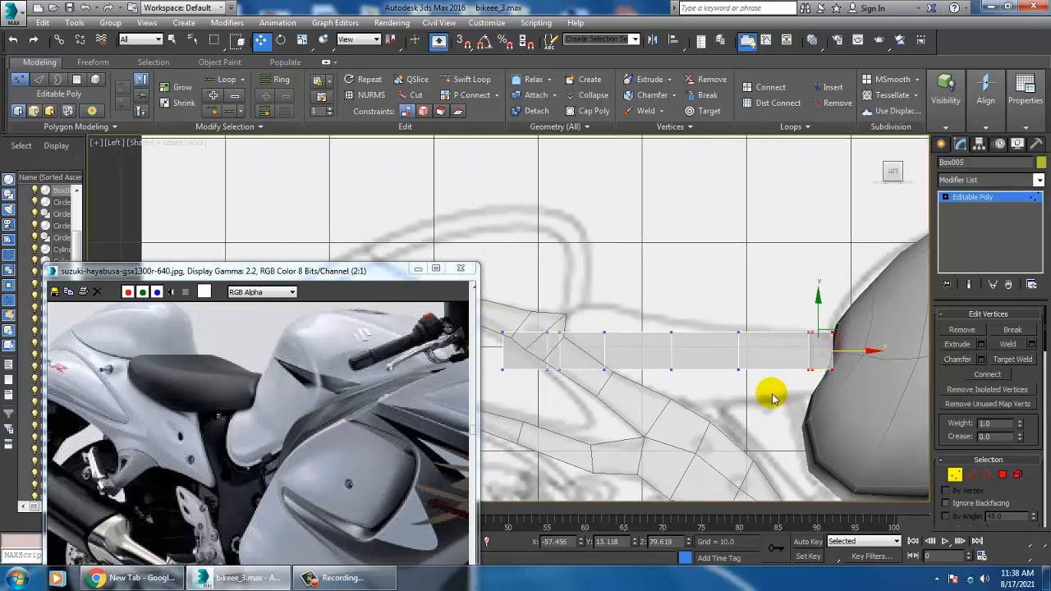
# Step: Lower the seat's front bottom vertices to the blueprint's lower outline and slope the front end back along the fuel tank's edge
pyautogui.moveTo(709, 349); pyautogui.dragTo(770, 385)
pyautogui.moveTo(749, 349); pyautogui.dragTo(791, 384)
pyautogui.scroll(2, 786, 382)
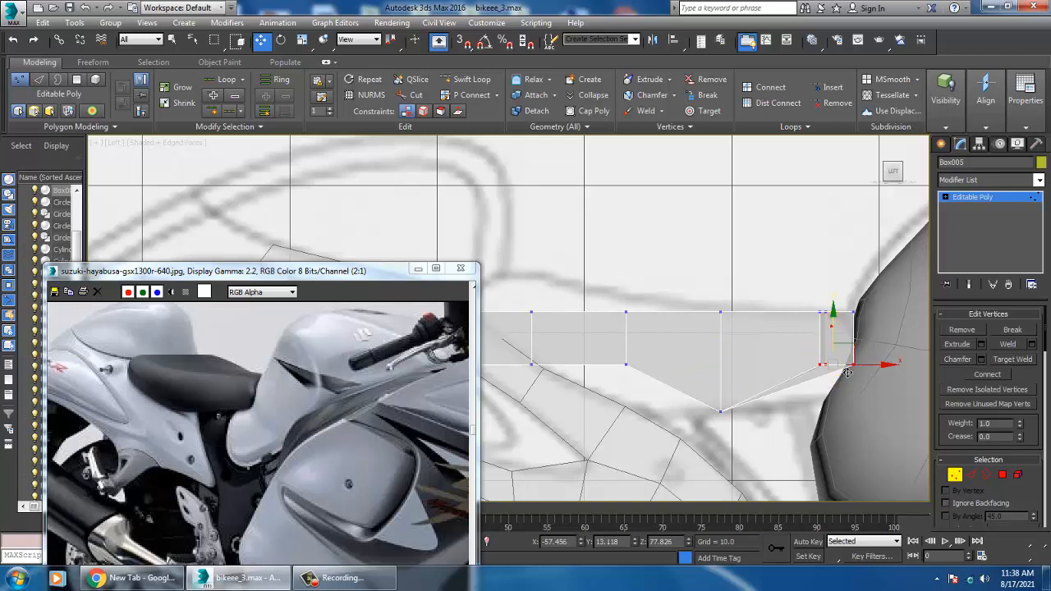
pyautogui.moveTo(847, 372); pyautogui.dragTo(802, 403)
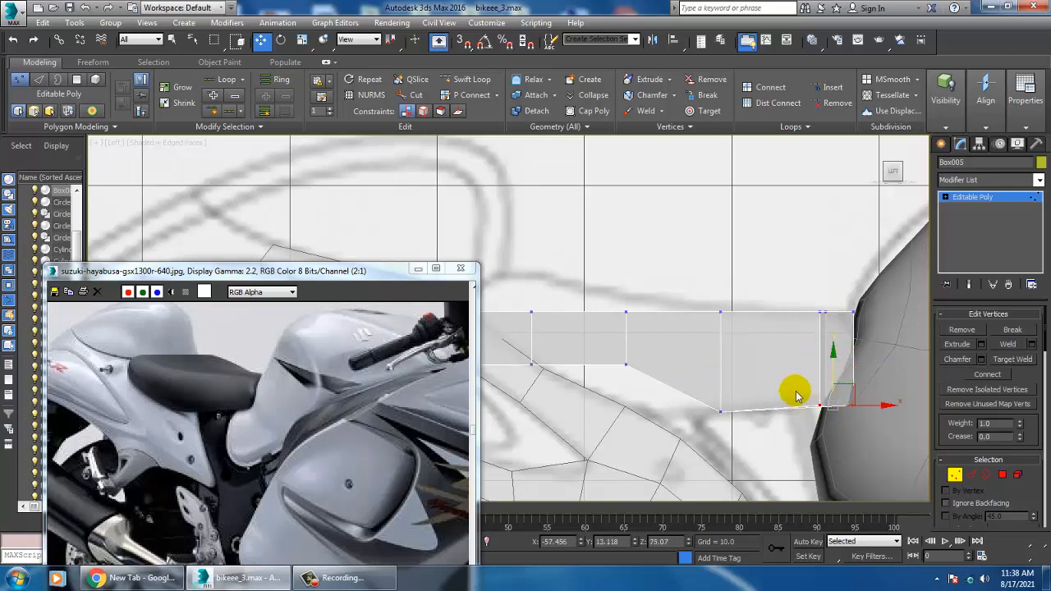
pyautogui.click(850, 404)
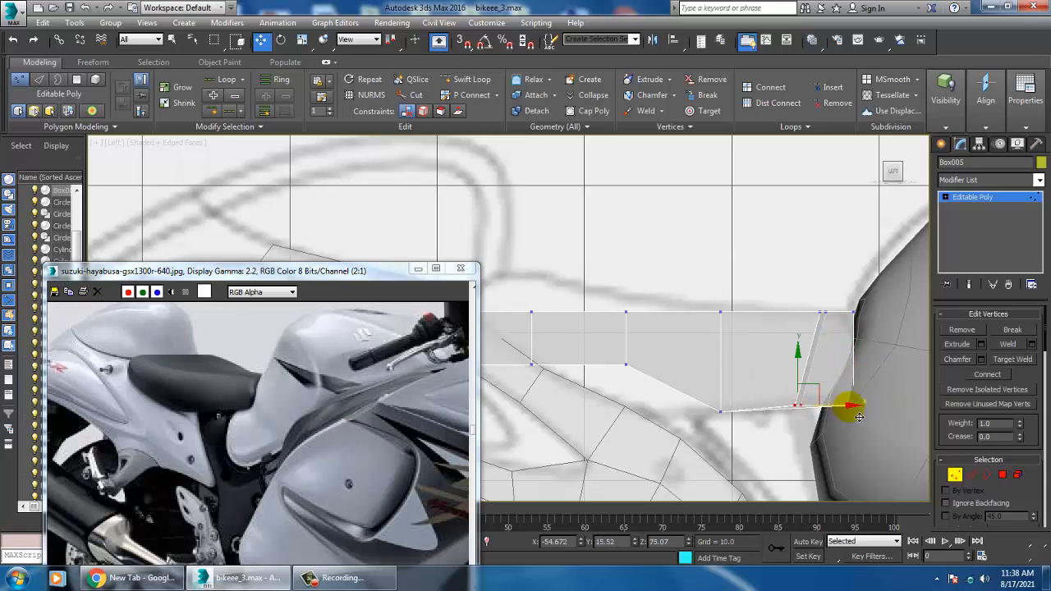
pyautogui.moveTo(897, 418); pyautogui.dragTo(870, 423)
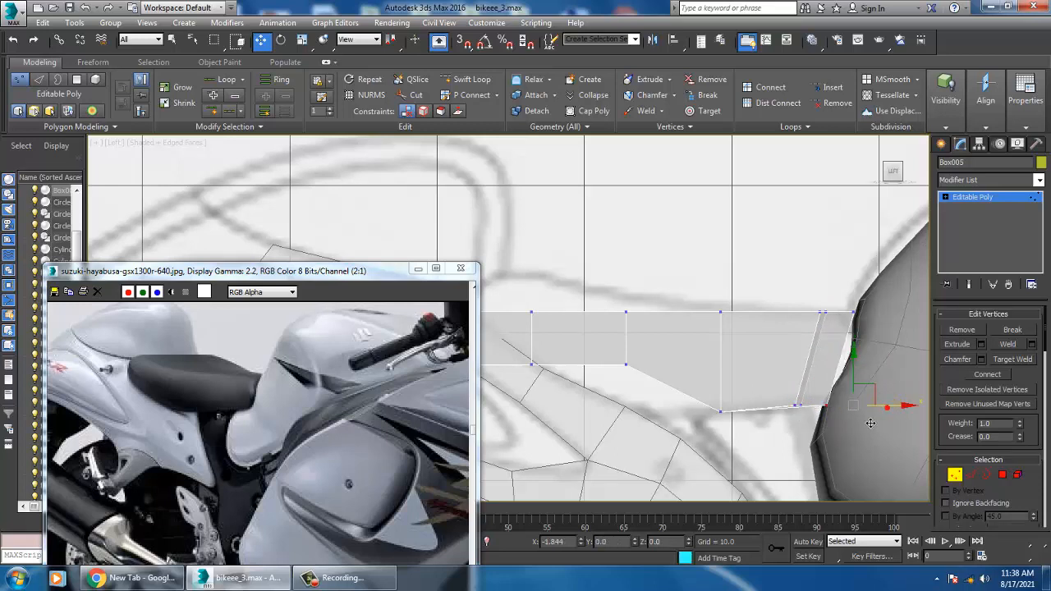
pyautogui.moveTo(866, 424); pyautogui.dragTo(897, 411, button='middle')
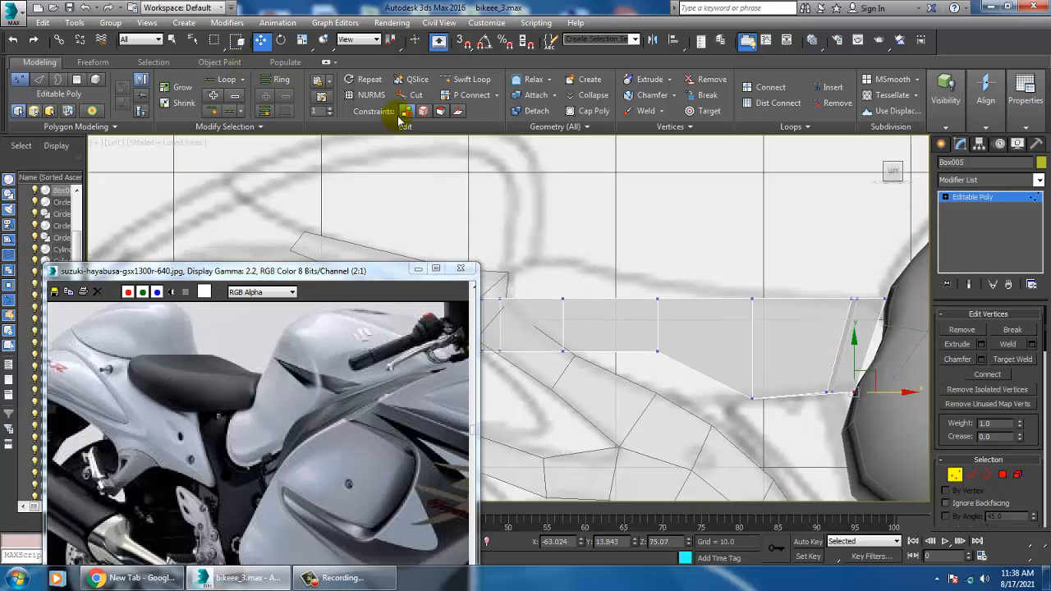
# Step: Add a lengthwise edge loop around the seat's sides at mid-height with Swift Loop
pyautogui.click(475, 82)
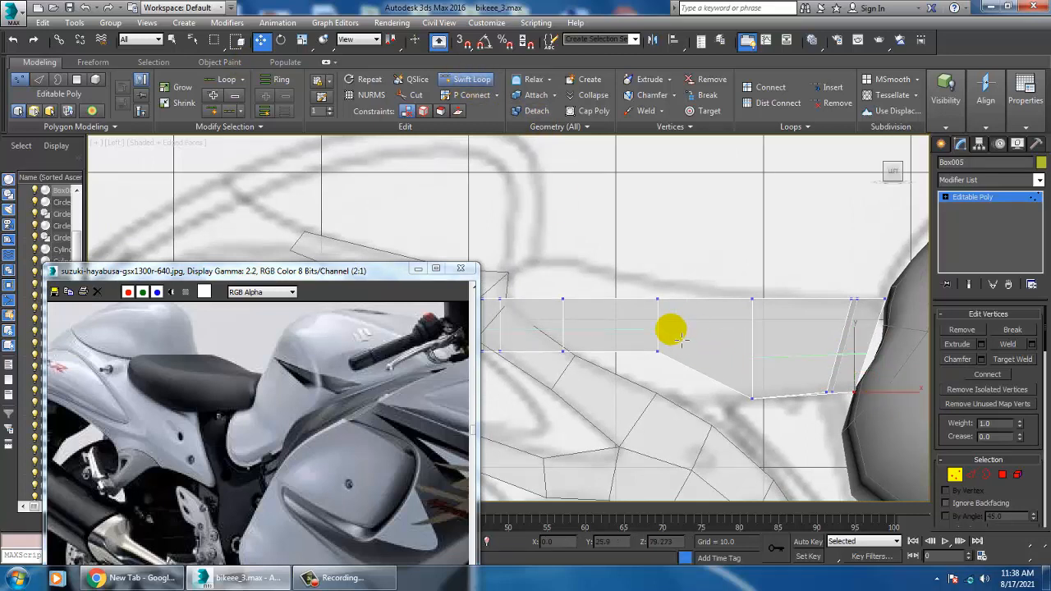
pyautogui.press('w')
pyautogui.moveTo(764, 334); pyautogui.dragTo(739, 335, button='middle')
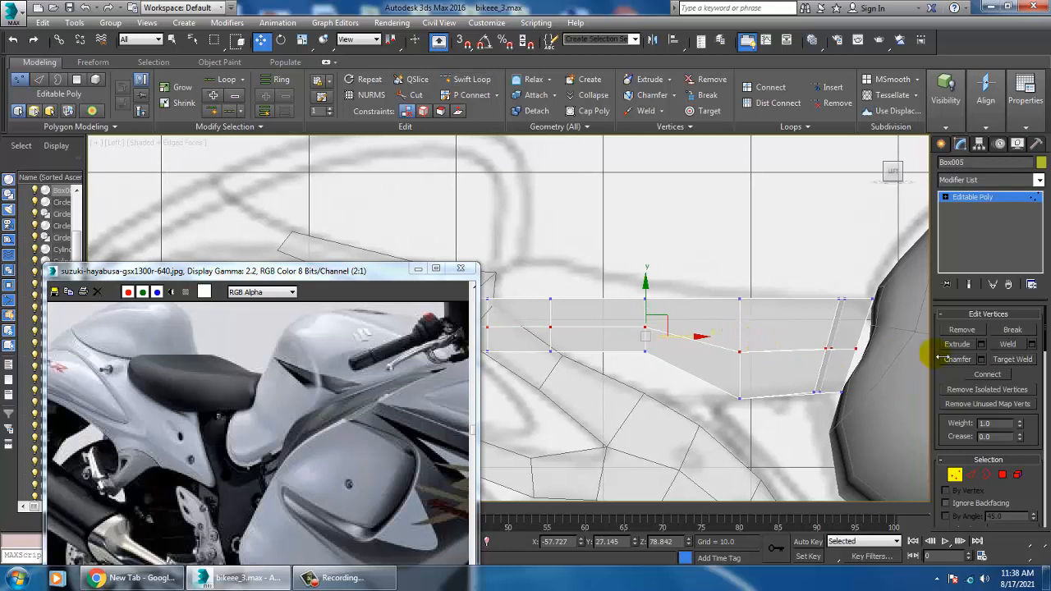
# Step: Move the front vertices of the new middle loop back to fit the fuel tank's rear edge in the side view
pyautogui.press('4')
pyautogui.press('1')
pyautogui.click(862, 350)
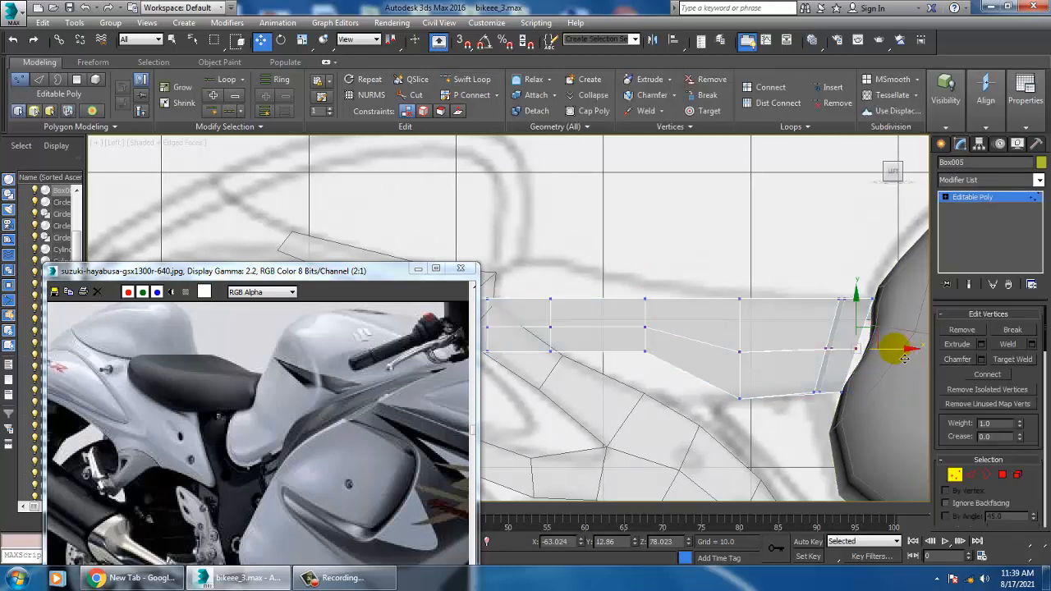
pyautogui.moveTo(838, 364); pyautogui.dragTo(825, 366)
# Step: Lower the next bottom vertices behind the seat's deep front section to the side panel's upper edge, at about Z 74.797
pyautogui.moveTo(880, 345); pyautogui.dragTo(946, 316, button='middle')
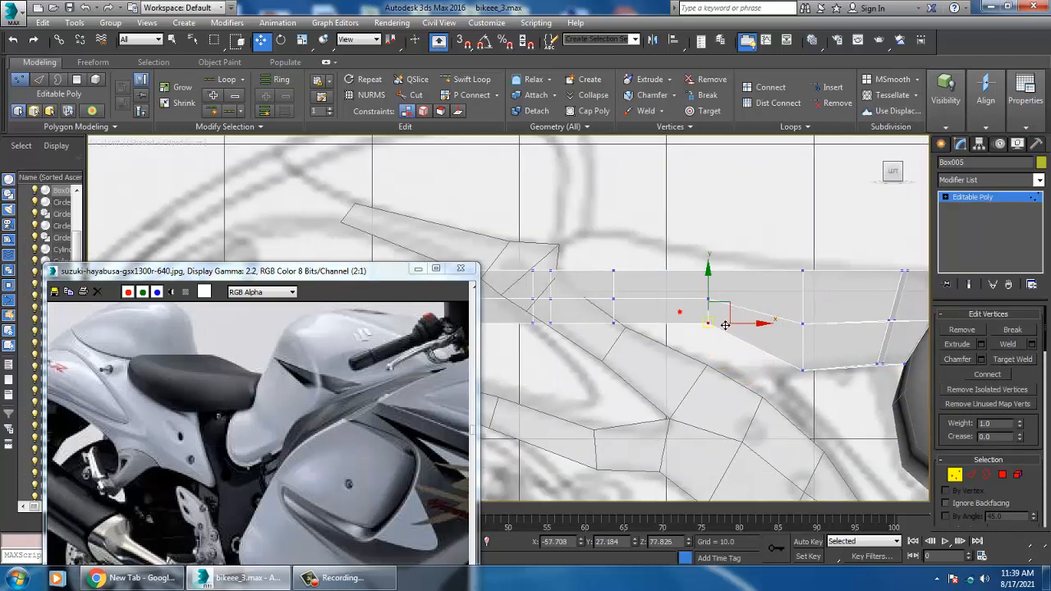
pyautogui.moveTo(735, 315); pyautogui.dragTo(739, 359)
pyautogui.moveTo(658, 305); pyautogui.dragTo(803, 339, button='middle')
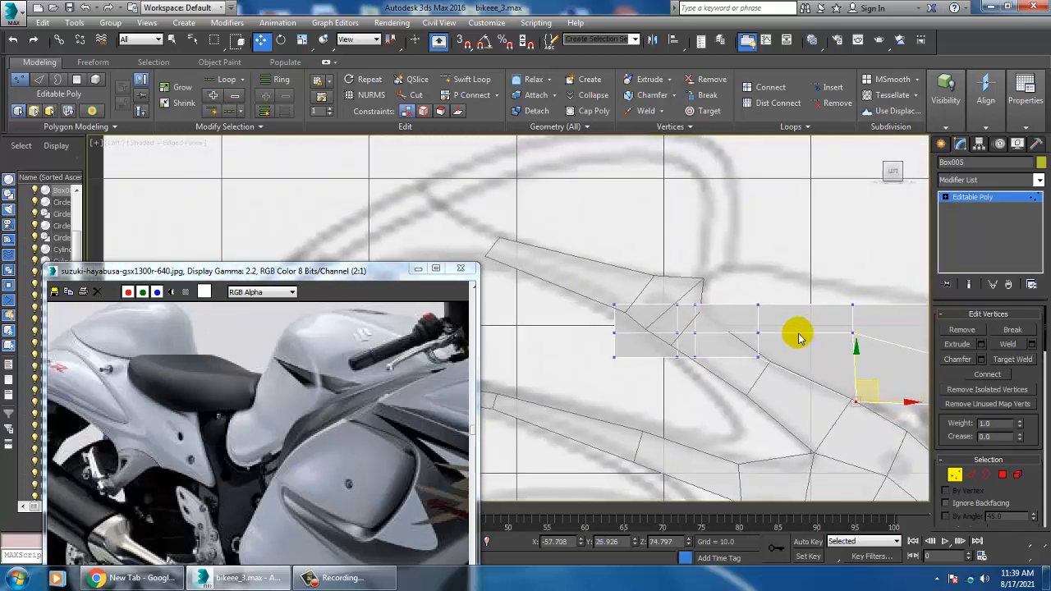
# Step: Move the seat's middle and rear vertex columns forward in the side view, bringing the rear end to the side panel's upper corner at about Y 37.399
pyautogui.moveTo(704, 283); pyautogui.dragTo(791, 375)
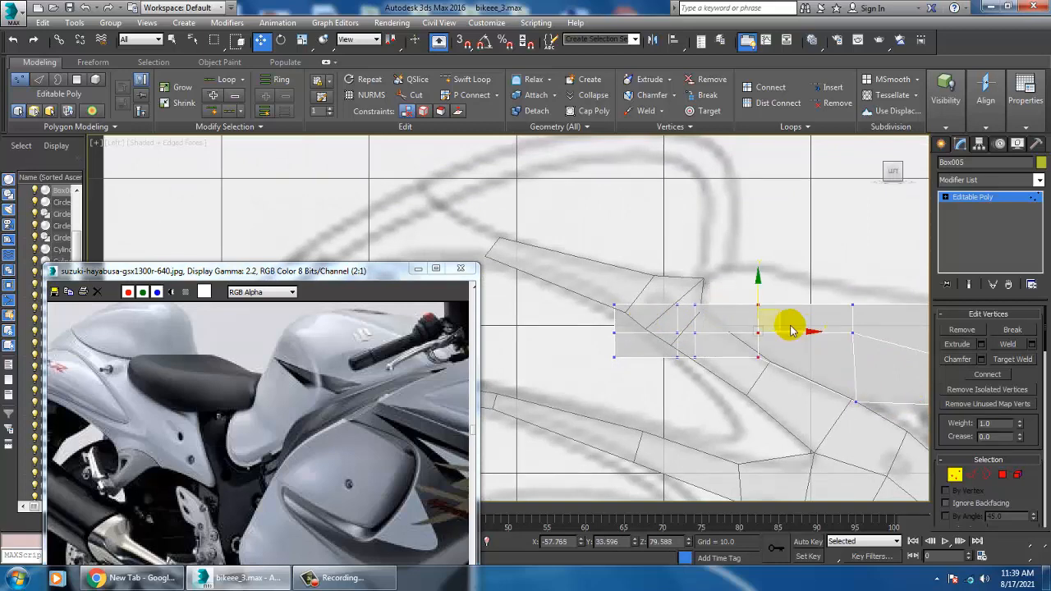
pyautogui.moveTo(851, 331); pyautogui.dragTo(692, 298, button='middle')
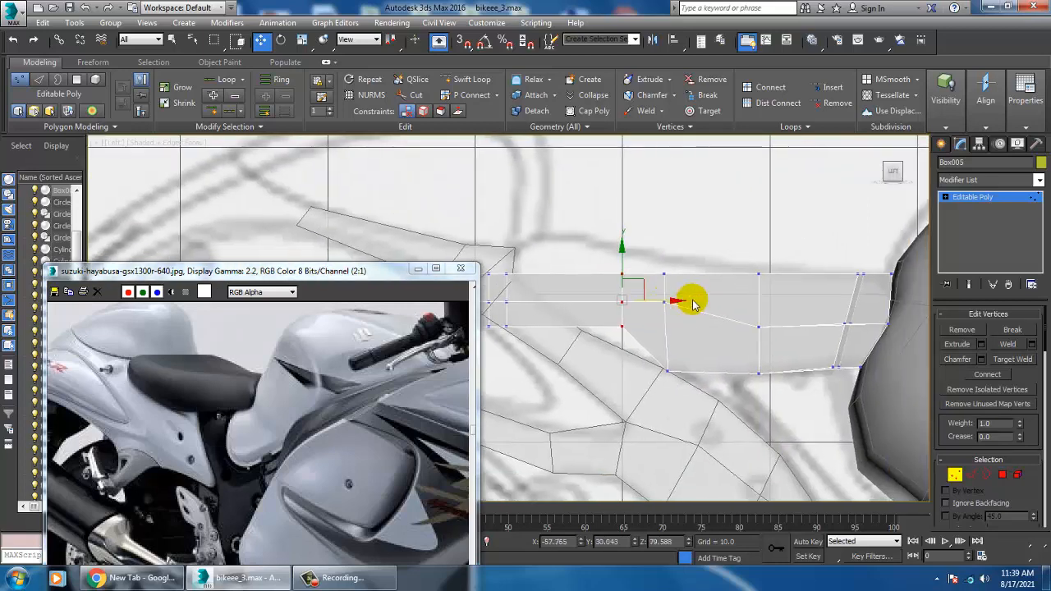
pyautogui.click(652, 254)
pyautogui.moveTo(703, 321); pyautogui.dragTo(756, 332)
pyautogui.moveTo(694, 325); pyautogui.dragTo(834, 350, button='middle')
pyautogui.moveTo(530, 275); pyautogui.dragTo(749, 336)
# Step: Raise the top vertices of the seat's rear section towards the blueprint's upper outline, with the rear corner at about Z 83.866
pyautogui.scroll(2, 695, 319)
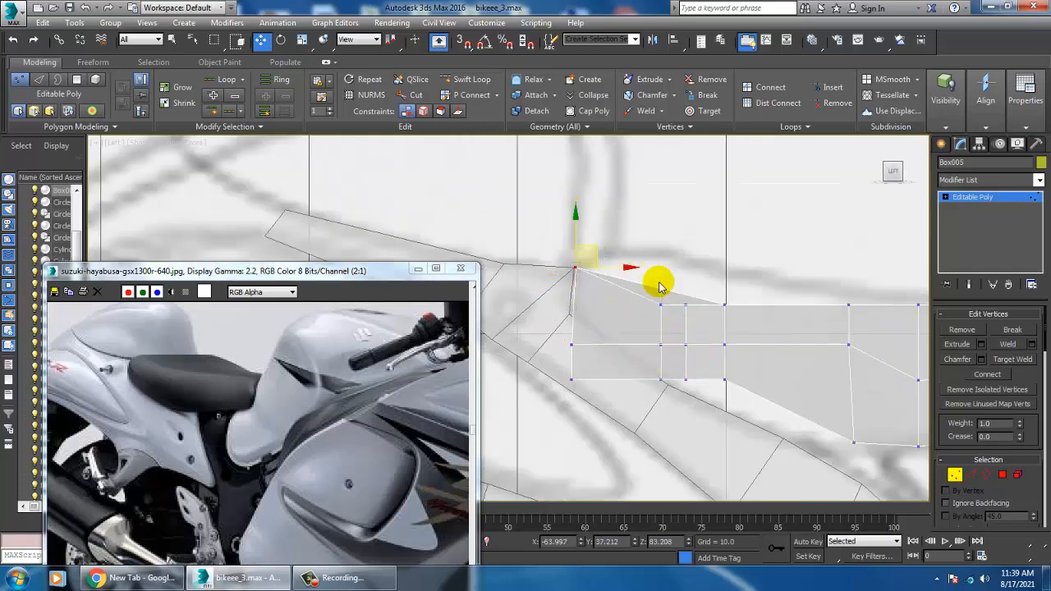
pyautogui.moveTo(542, 275); pyautogui.dragTo(706, 300)
pyautogui.moveTo(685, 265); pyautogui.dragTo(681, 232)
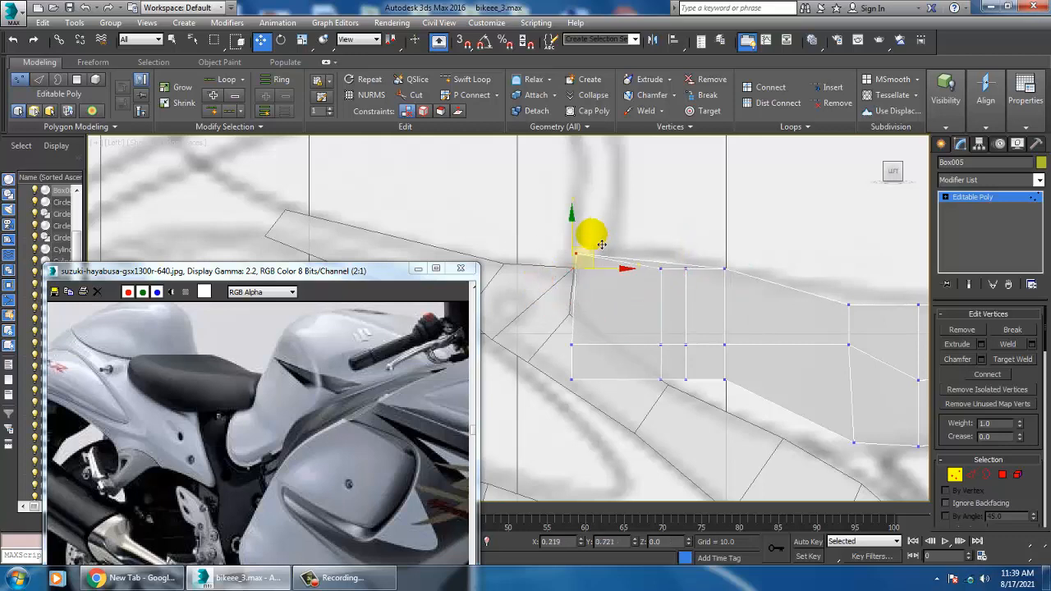
pyautogui.moveTo(591, 237); pyautogui.dragTo(596, 223)
# Step: Try to raise the rear end's middle and bottom vertices to fit the side panel's slanted edges
pyautogui.moveTo(585, 330); pyautogui.dragTo(580, 299)
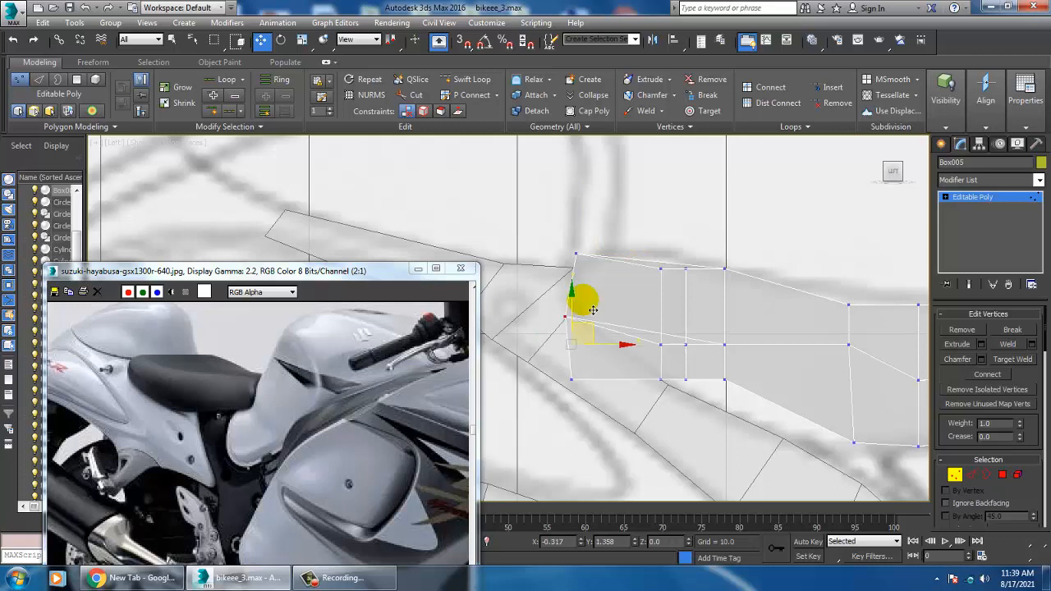
pyautogui.moveTo(622, 339); pyautogui.dragTo(624, 319)
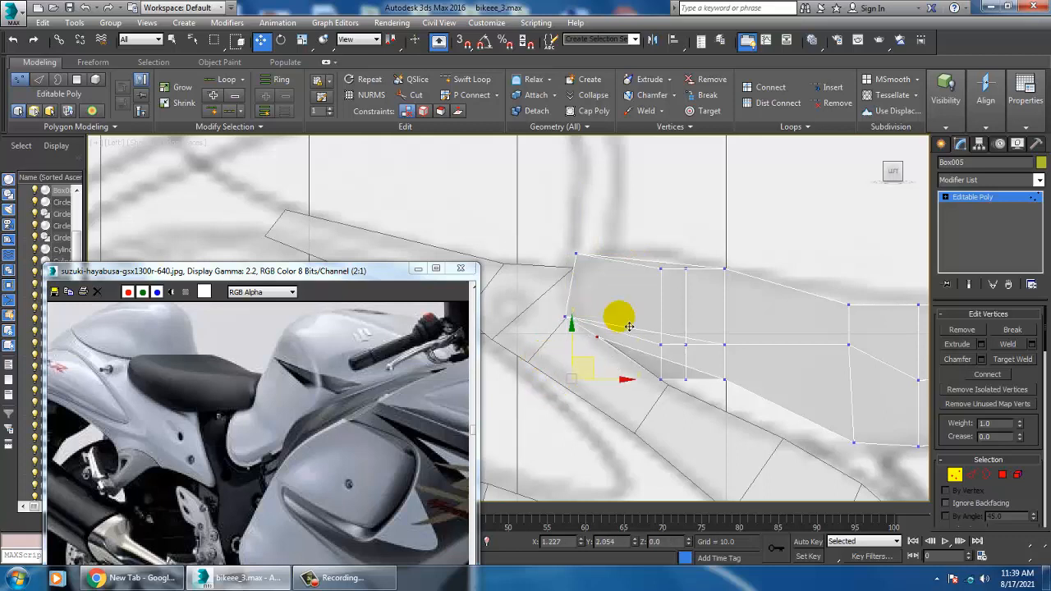
pyautogui.moveTo(751, 382); pyautogui.dragTo(676, 338, button='middle')
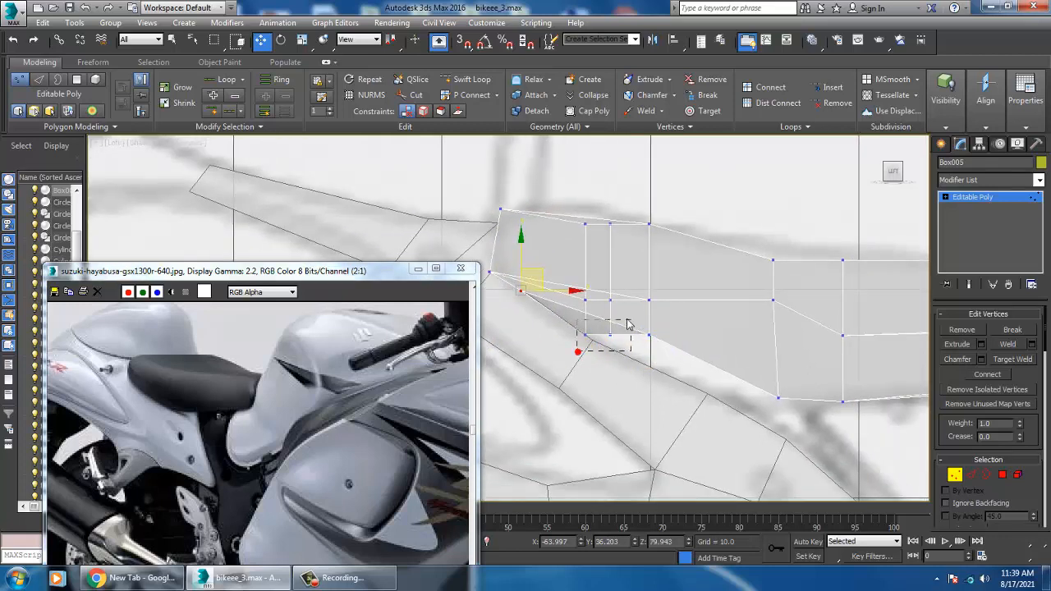
pyautogui.moveTo(627, 320); pyautogui.dragTo(629, 319)
pyautogui.moveTo(606, 308); pyautogui.dragTo(619, 281)
# Step: Undo the moves of the rear end's middle and bottom vertices
pyautogui.hotkey('ctrl', 'z')
pyautogui.hotkey('ctrl', 'z')
pyautogui.hotkey('ctrl', 'z')
pyautogui.hotkey('ctrl', 'z')
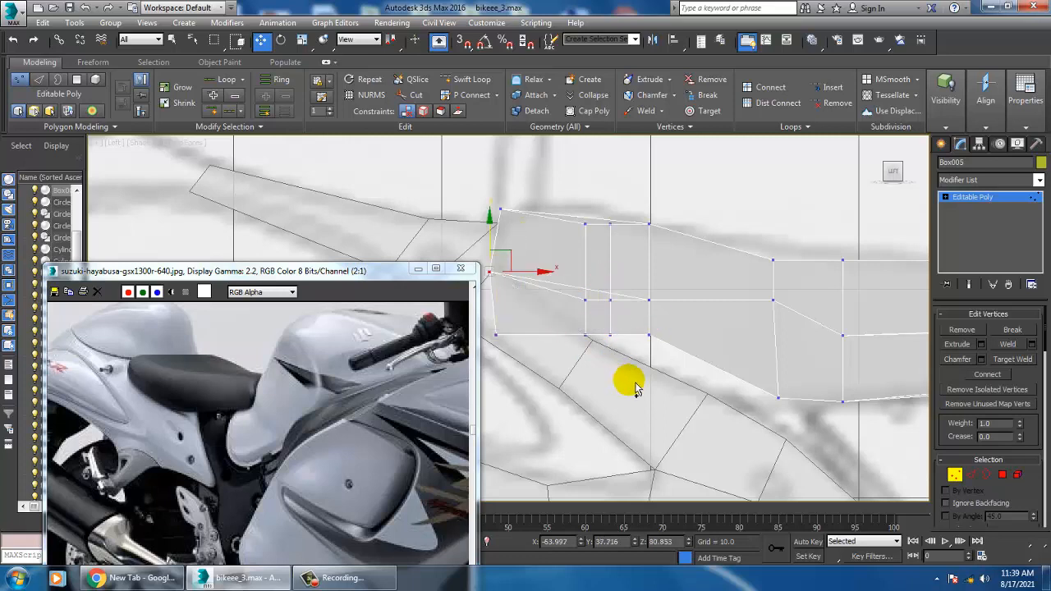
pyautogui.hotkey('ctrl', 'z')
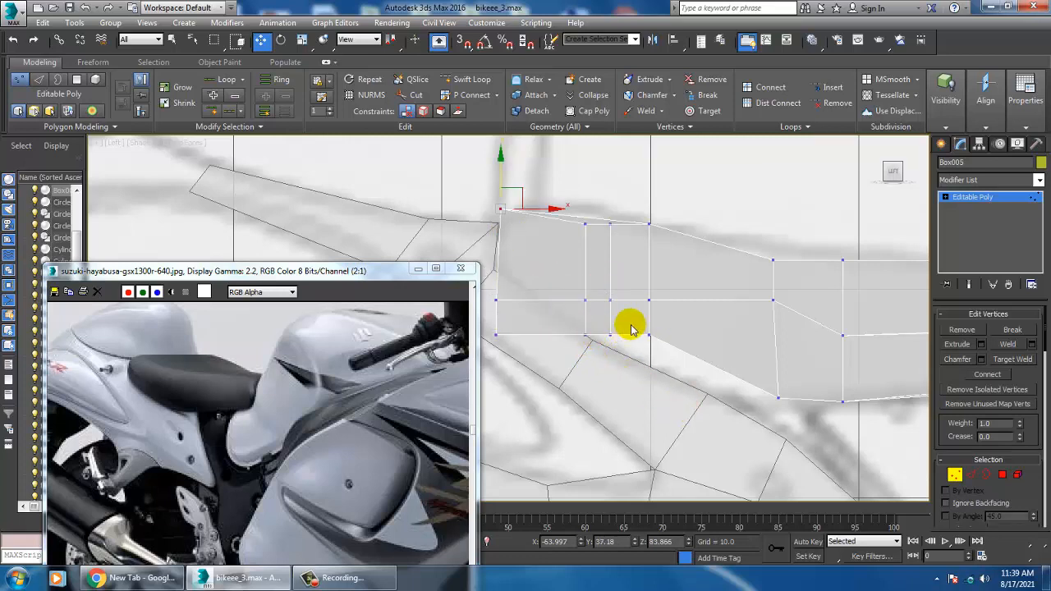
# Step: Lower the bottom vertices of the seat's rear section to the side panel's upper edge, at about Z 76.442 and Z 77.481
pyautogui.moveTo(676, 324); pyautogui.dragTo(680, 353)
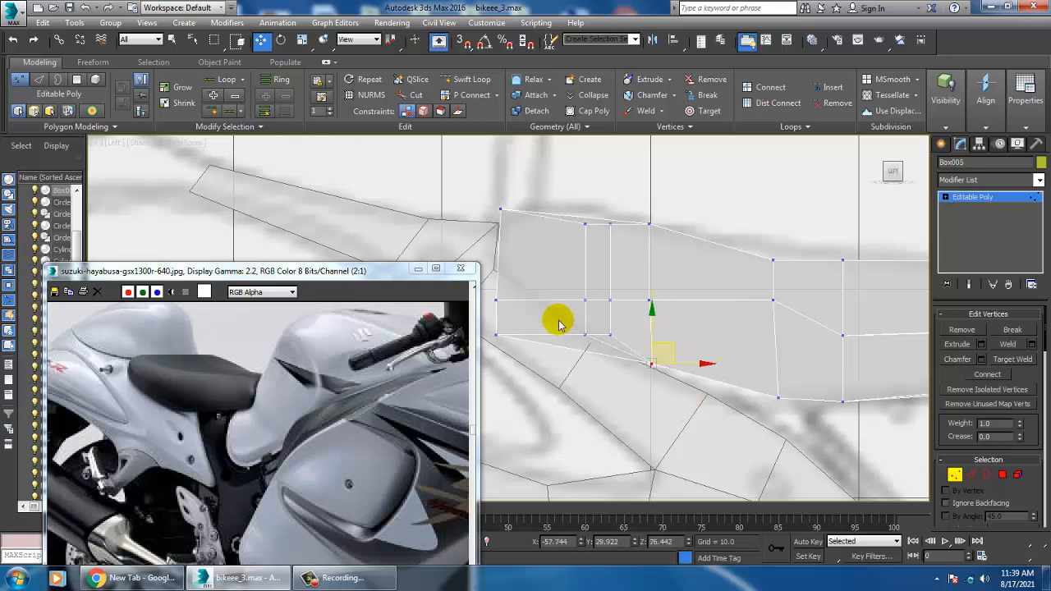
pyautogui.moveTo(628, 323); pyautogui.dragTo(631, 331)
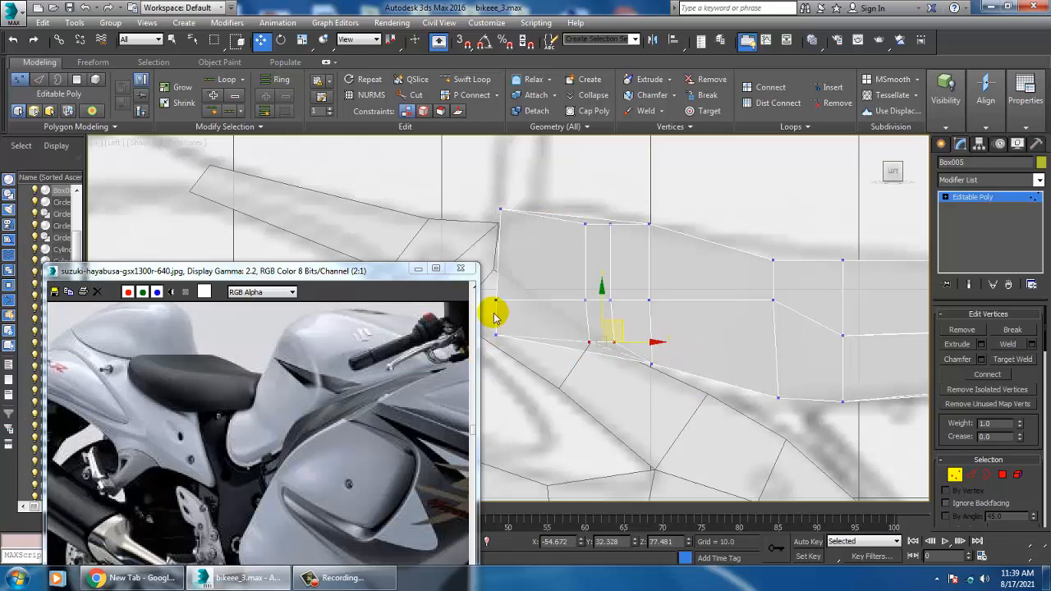
# Step: Fit the rear end's vertices to the side panel, top at about Z 83.227 and bottom at about Z 80.221, and slightly lower the rear section's foremost top vertices
pyautogui.moveTo(529, 252); pyautogui.dragTo(518, 254)
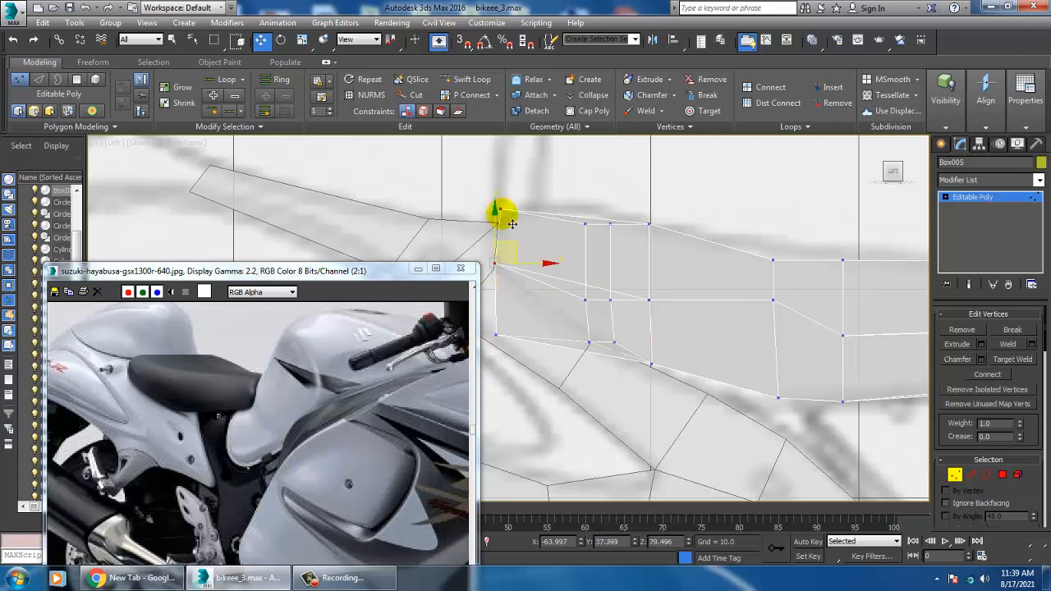
pyautogui.moveTo(485, 193)
pyautogui.mouseDown()
pyautogui.moveTo(531, 230)
pyautogui.moveTo(534, 218)
pyautogui.mouseUp()
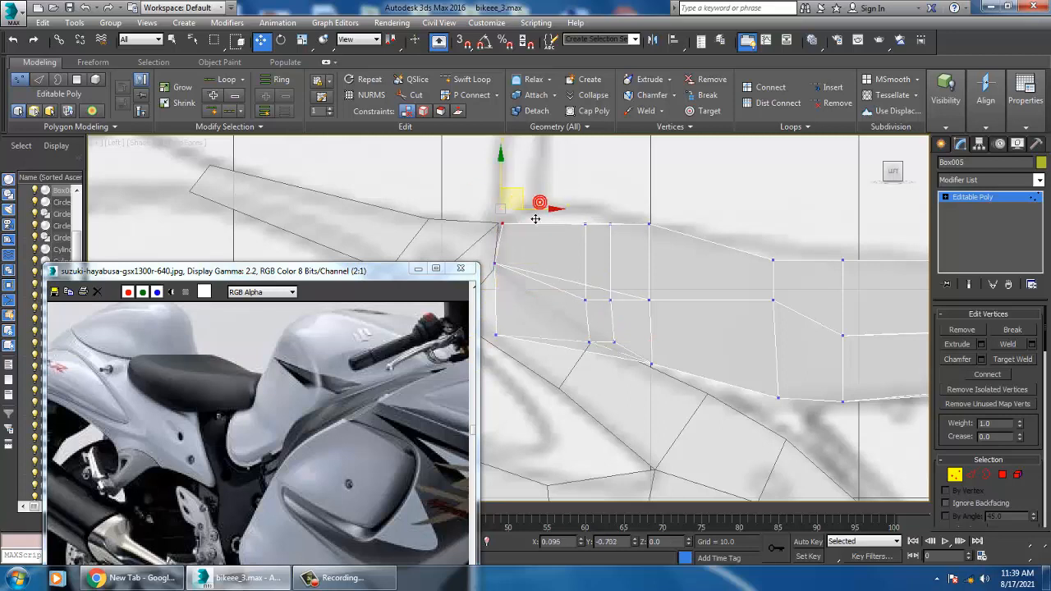
pyautogui.moveTo(627, 269); pyautogui.dragTo(632, 247, button='middle')
pyautogui.moveTo(641, 170); pyautogui.dragTo(676, 218)
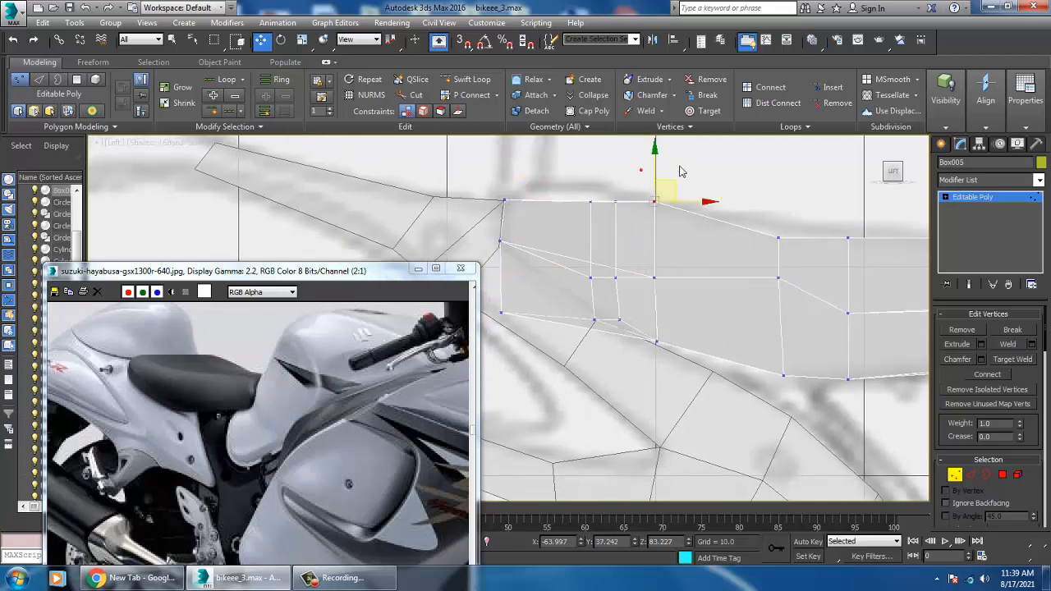
pyautogui.moveTo(665, 165); pyautogui.dragTo(607, 255)
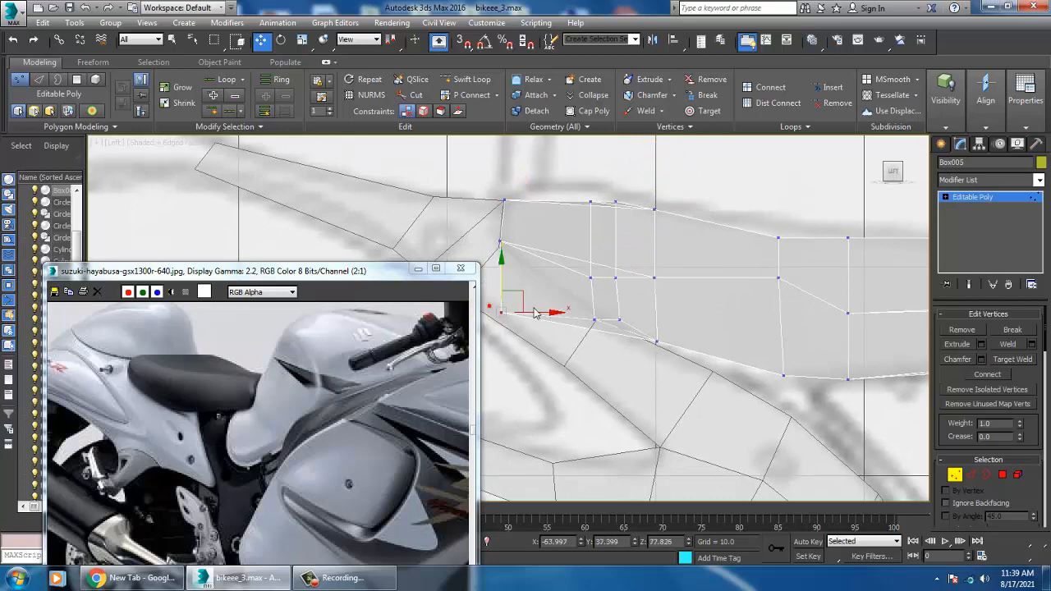
pyautogui.moveTo(532, 303); pyautogui.dragTo(540, 256)
# Step: Move the seat's rear vertices back in the top view to follow the blueprint's curved tail outline, with the outer ones at about Y 41.641
pyautogui.moveTo(752, 341); pyautogui.dragTo(565, 252, button='middle')
pyautogui.scroll(-4, 704, 309)
pyautogui.hotkey('alt', 'w')
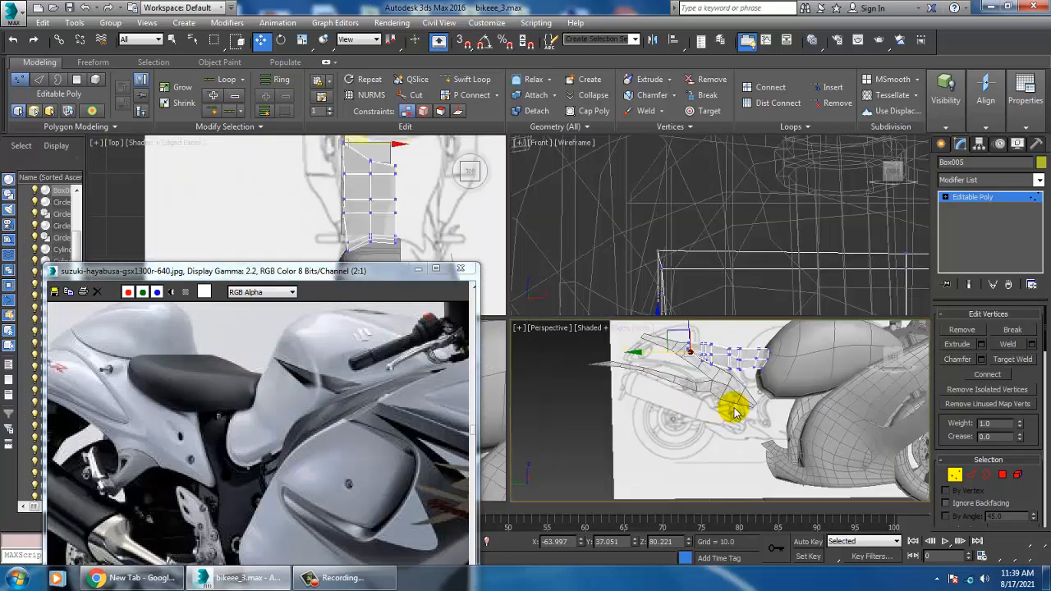
pyautogui.hotkey('alt', 'w')
pyautogui.keyDown('alt'); pyautogui.moveTo(745, 310); pyautogui.dragTo(704, 345, button='middle'); pyautogui.keyUp('alt')
pyautogui.hotkey('alt', 'w')
pyautogui.hotkey('alt', 'w')
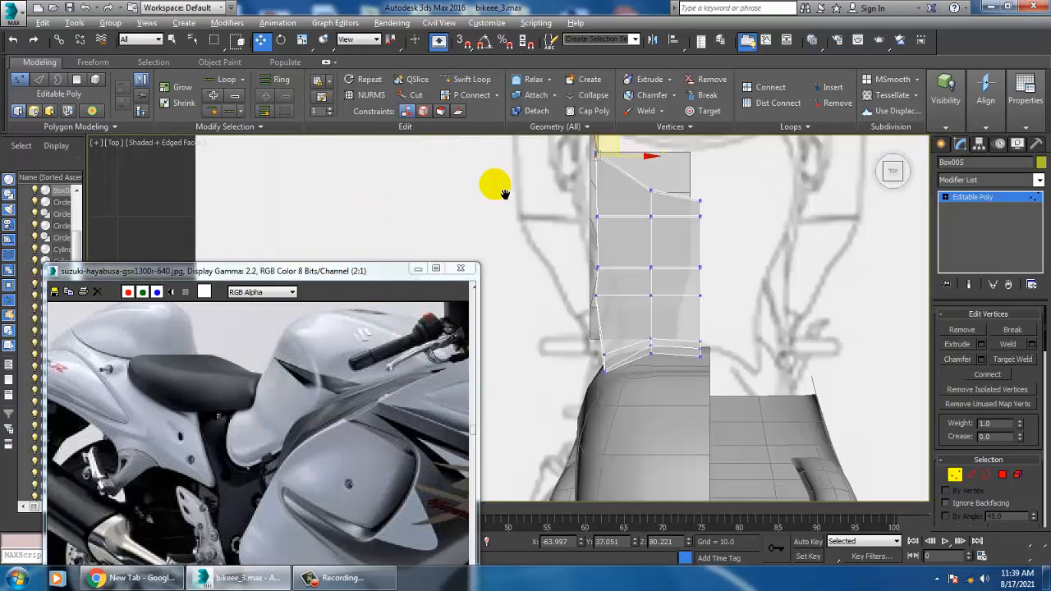
pyautogui.moveTo(500, 188); pyautogui.dragTo(682, 281, button='middle')
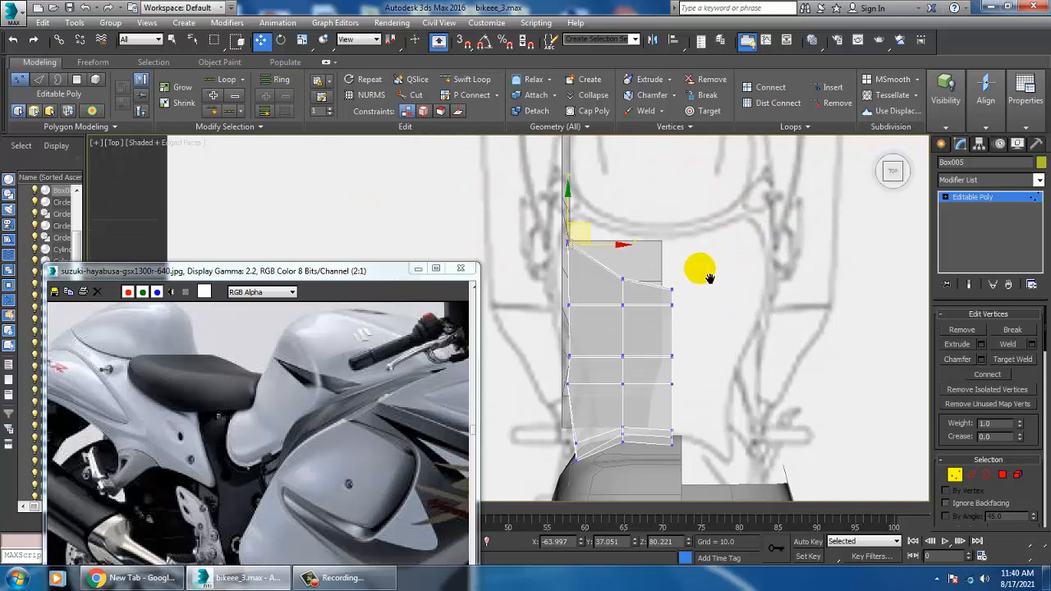
pyautogui.scroll(-3, 700, 275)
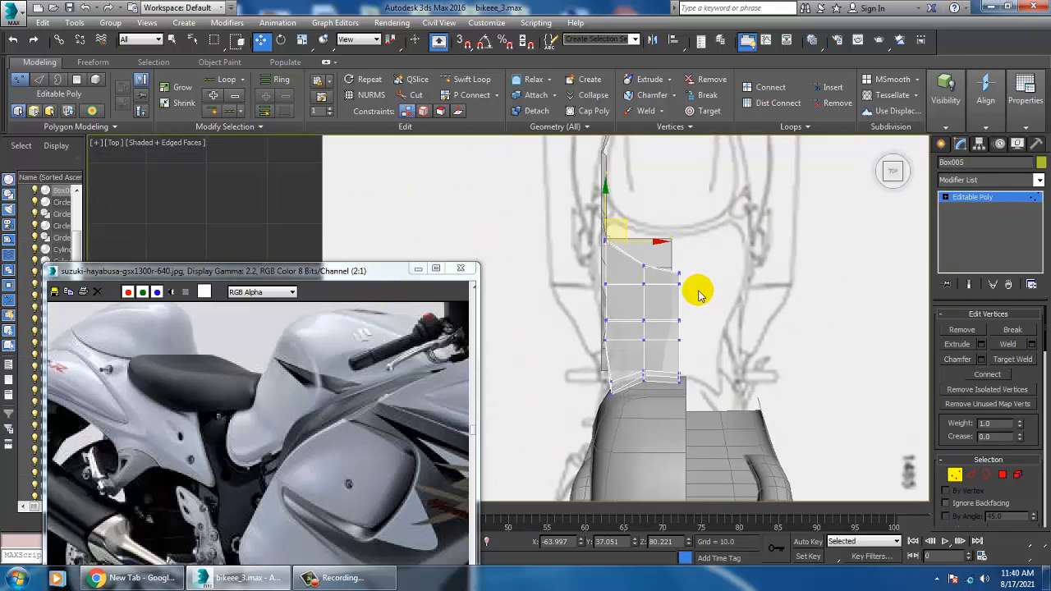
pyautogui.scroll(5, 699, 294)
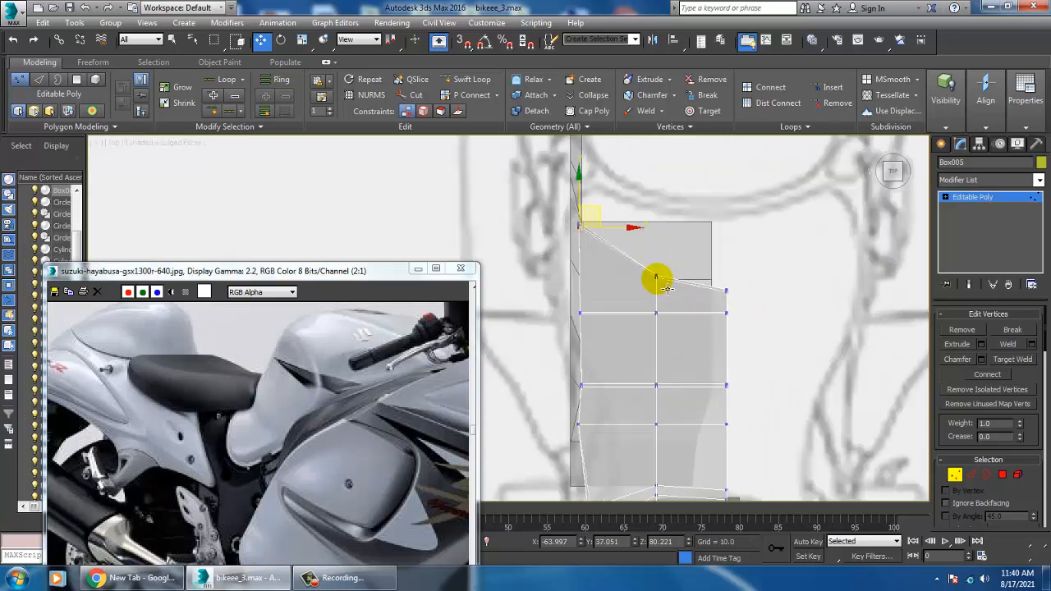
pyautogui.moveTo(662, 203); pyautogui.dragTo(653, 161)
pyautogui.moveTo(756, 294); pyautogui.dragTo(727, 187)
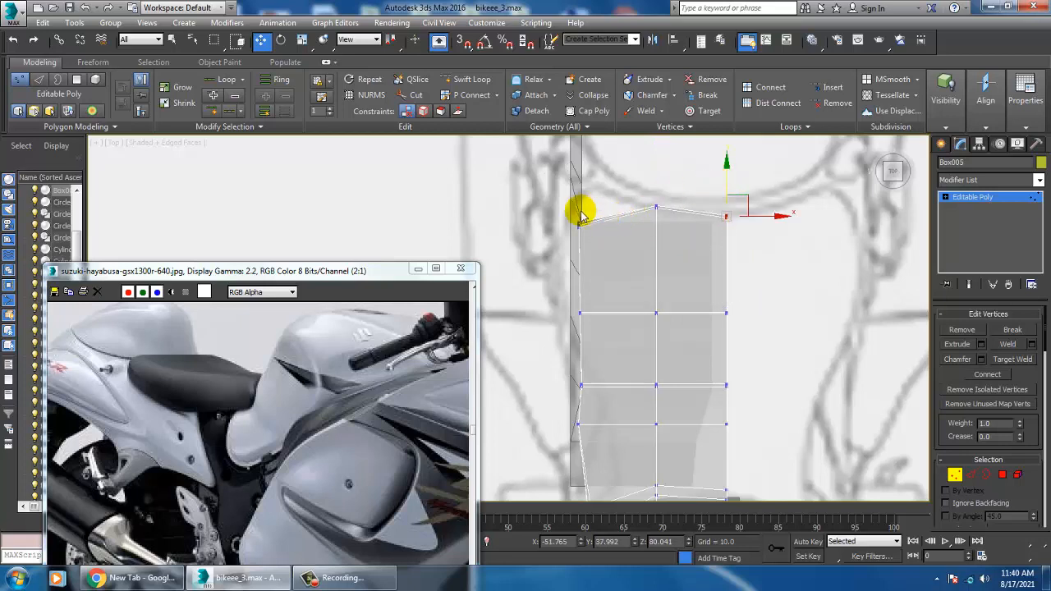
pyautogui.moveTo(597, 247); pyautogui.dragTo(617, 253)
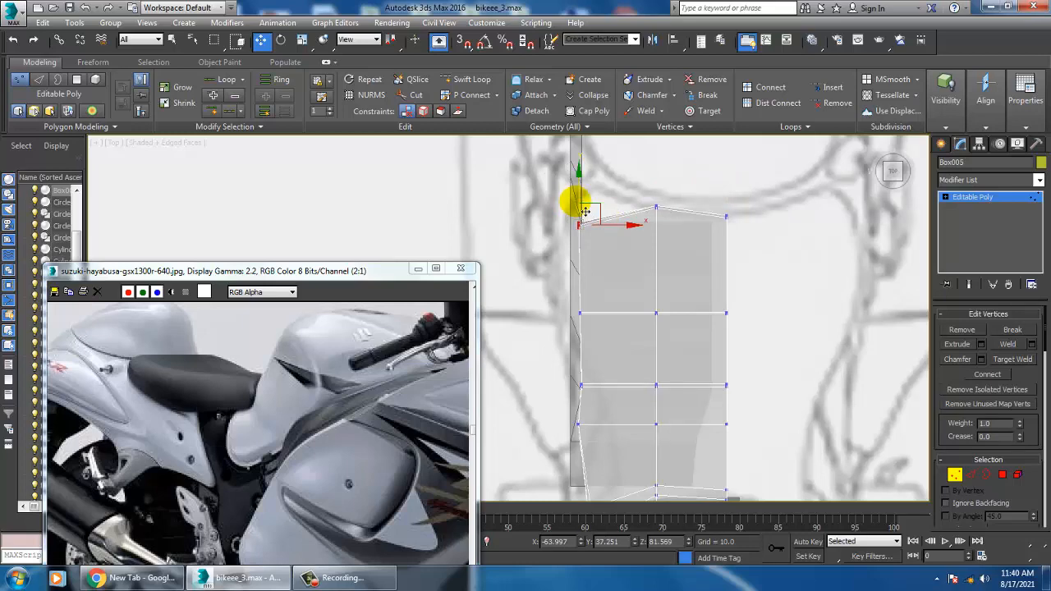
pyautogui.moveTo(584, 193); pyautogui.dragTo(591, 167)
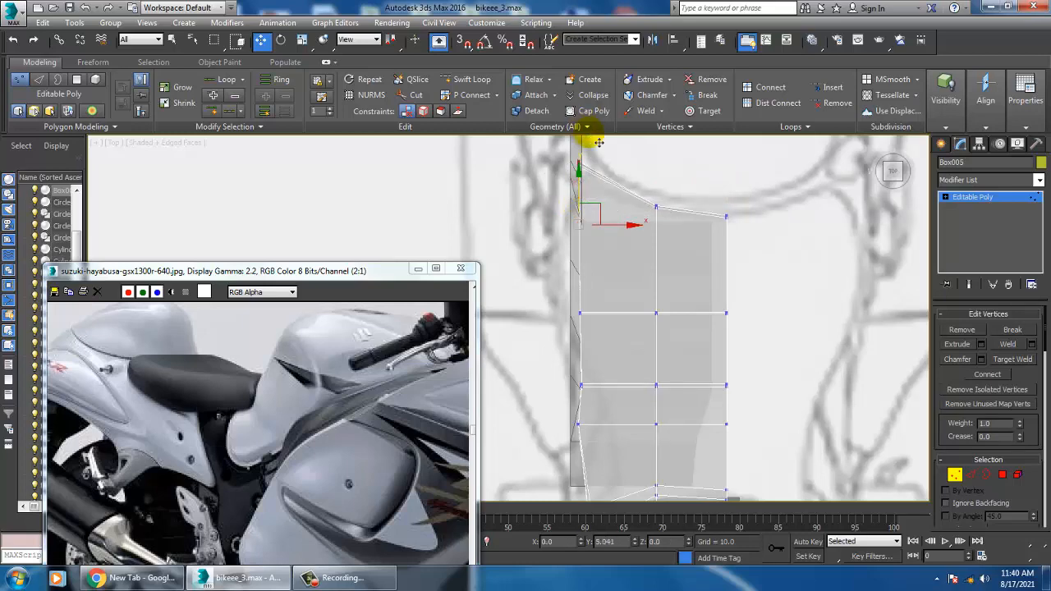
# Step: Examine how the seat's rear end fits the side panel and the blueprint outline in the side view
pyautogui.hotkey('alt', 'w')
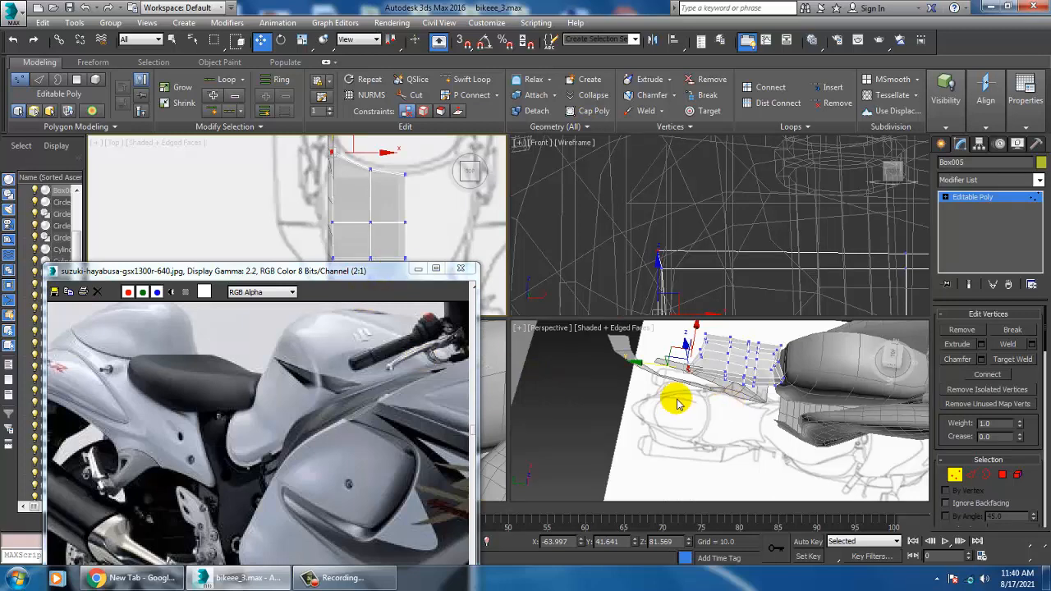
pyautogui.hotkey('alt', 'w')
pyautogui.scroll(8, 645, 328)
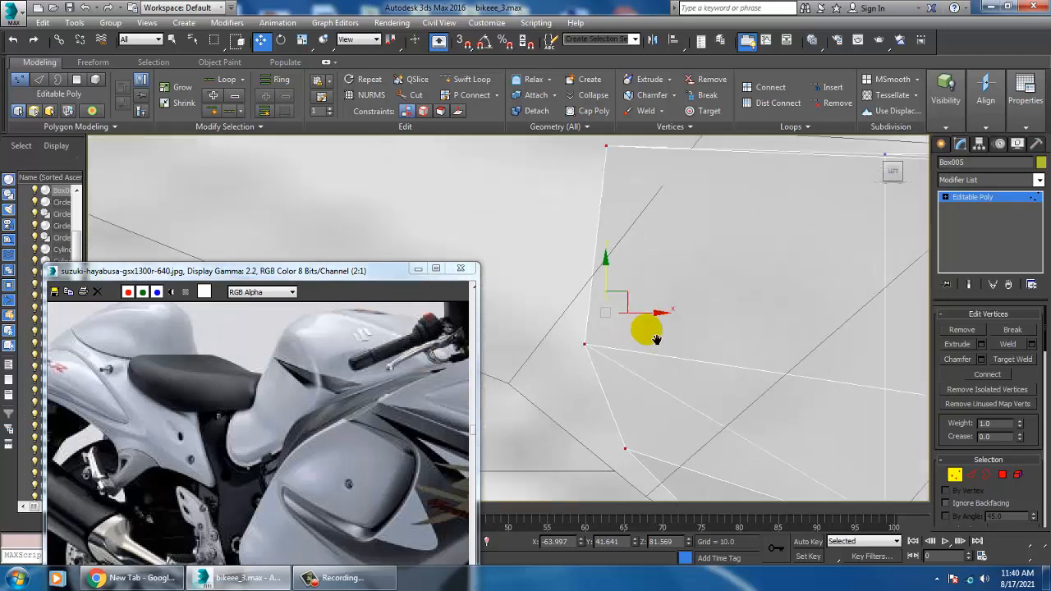
pyautogui.scroll(-5, 656, 328)
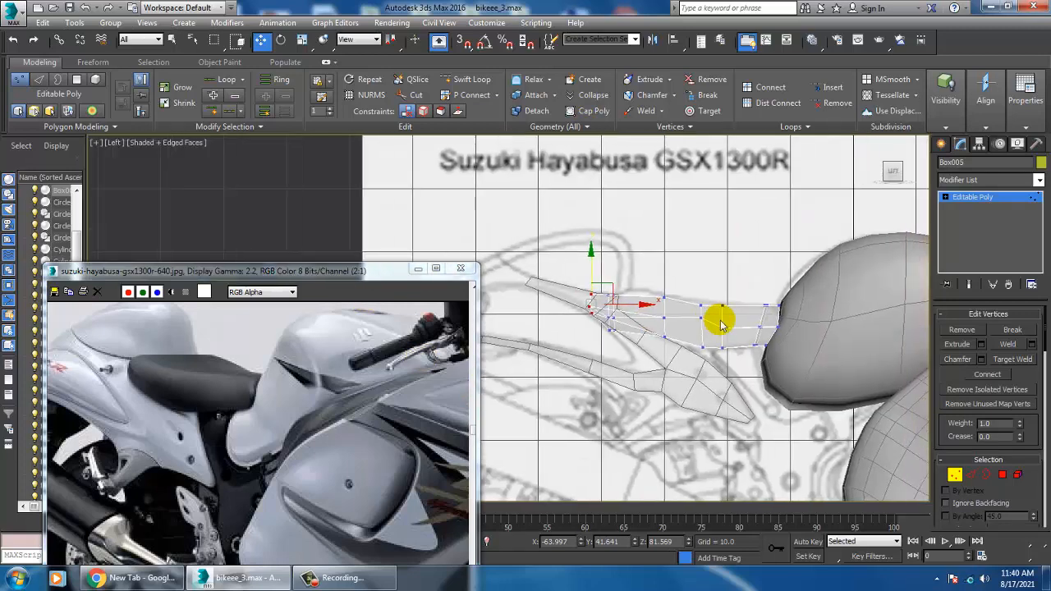
pyautogui.scroll(3, 542, 371)
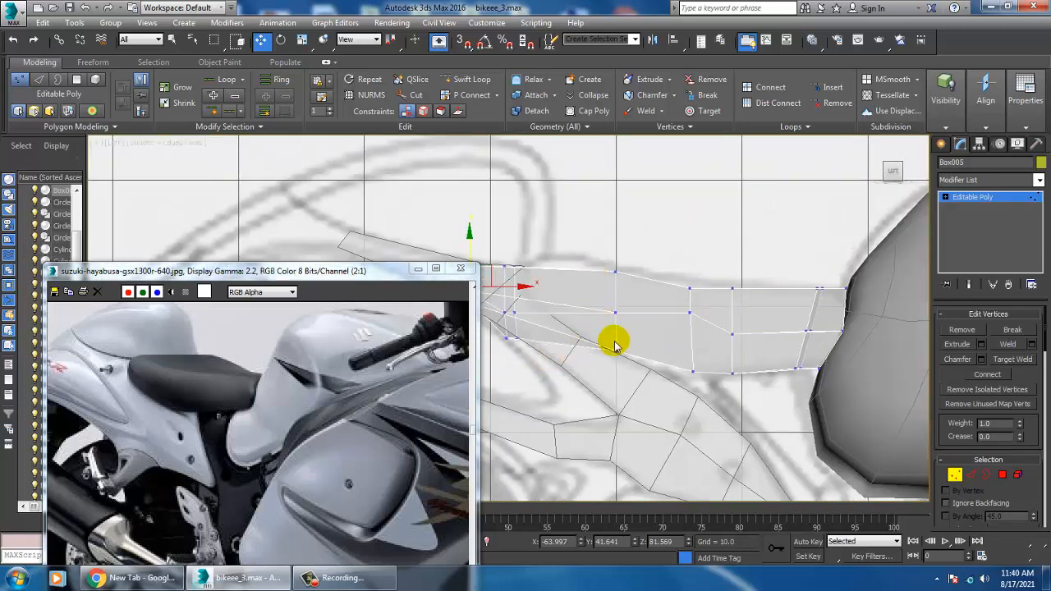
pyautogui.moveTo(619, 314); pyautogui.dragTo(771, 307, button='middle')
pyautogui.scroll(-3, 779, 308)
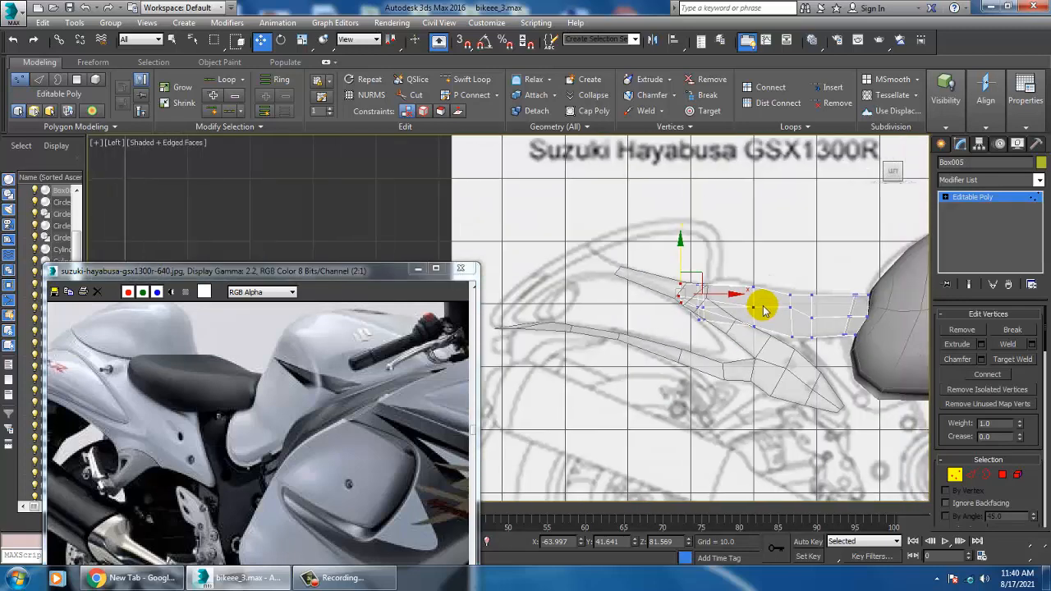
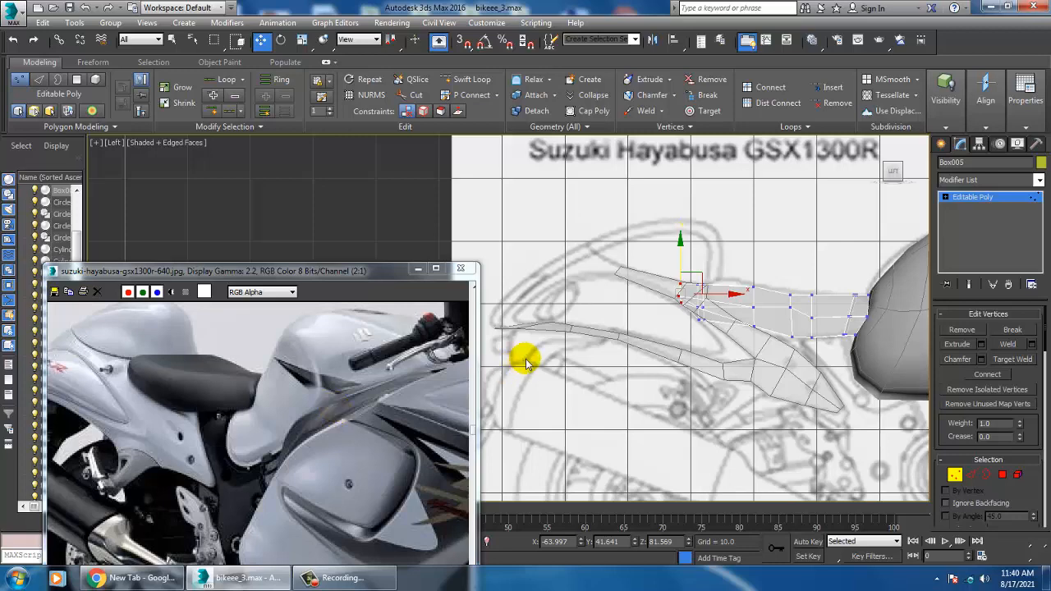
pyautogui.scroll(6, 715, 258)
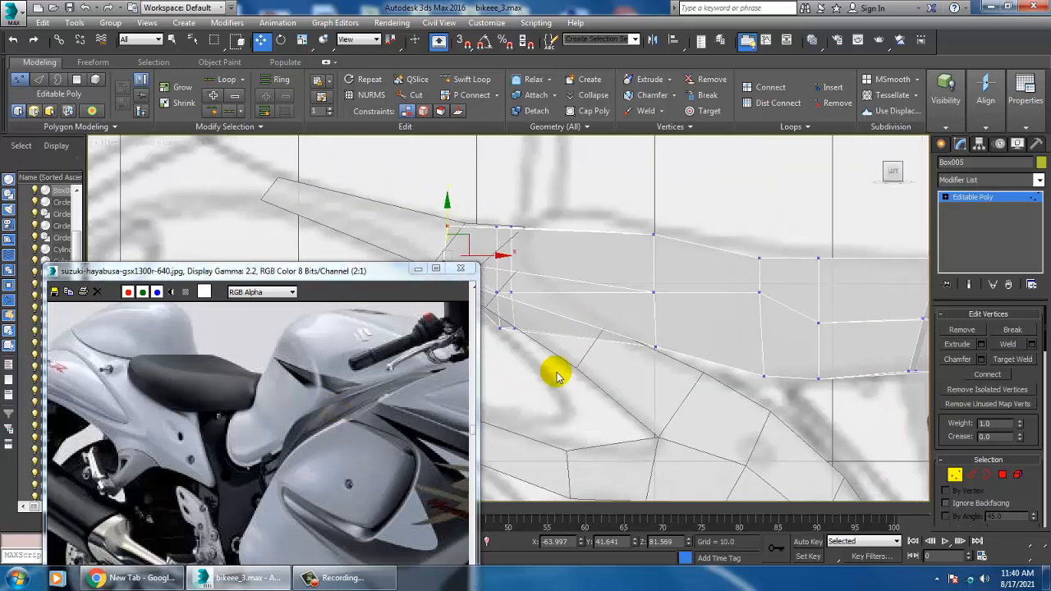
pyautogui.moveTo(594, 278); pyautogui.dragTo(720, 338, button='middle')
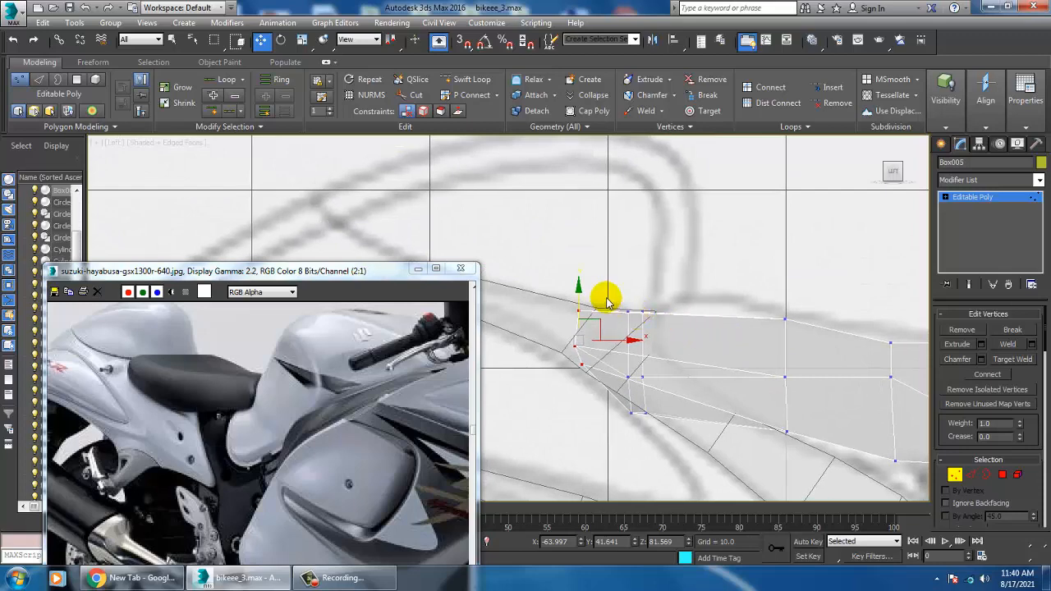
# Step: Move the seat's outer-edge vertex at about Y 24.03 slightly outward in the top view, to about X -64.225
pyautogui.hotkey('alt', 'w')
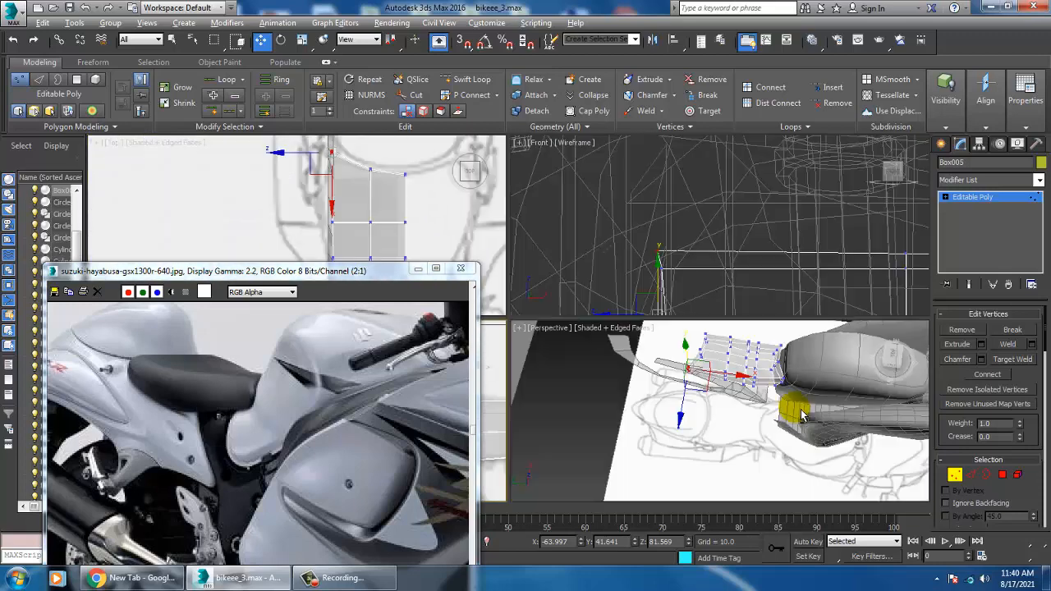
pyautogui.hotkey('alt', 'w')
pyautogui.scroll(-5, 469, 176)
pyautogui.moveTo(469, 176); pyautogui.dragTo(726, 351, button='middle')
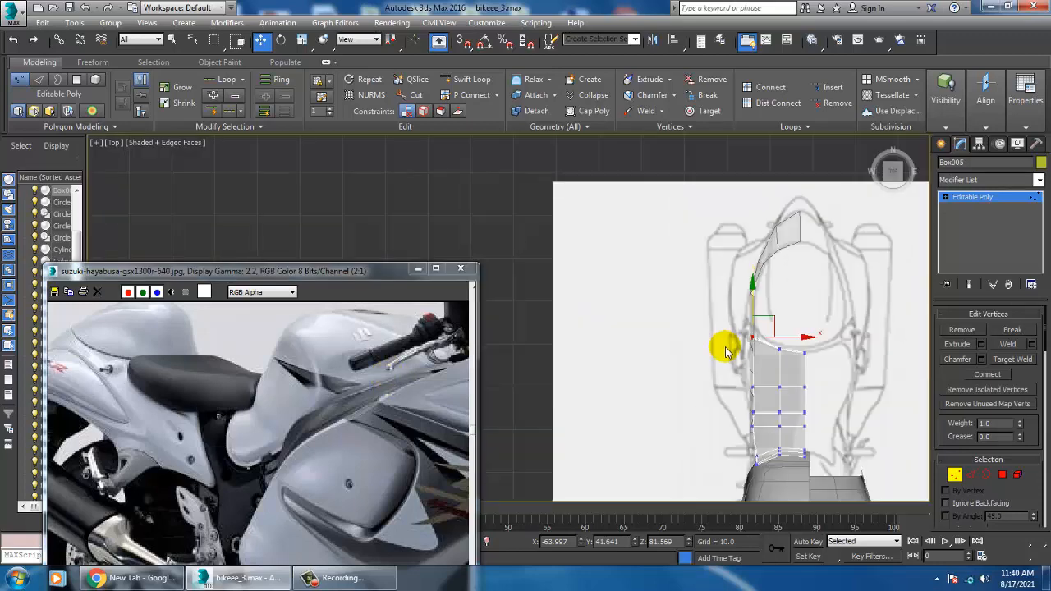
pyautogui.moveTo(769, 432); pyautogui.dragTo(723, 288, button='middle')
pyautogui.scroll(3, 726, 295)
pyautogui.moveTo(687, 257); pyautogui.dragTo(696, 310, button='middle')
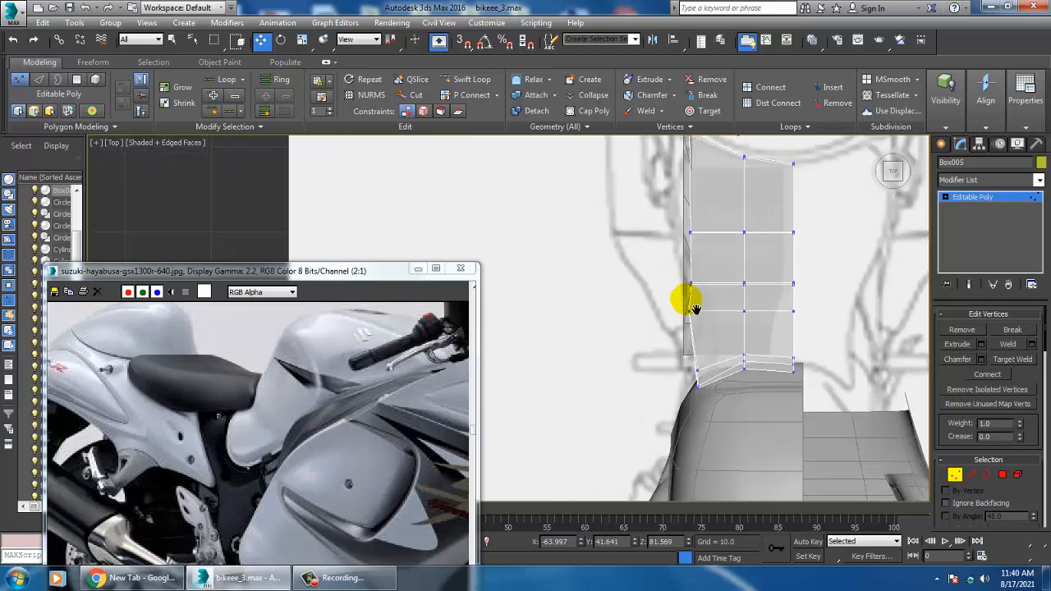
pyautogui.scroll(2, 689, 296)
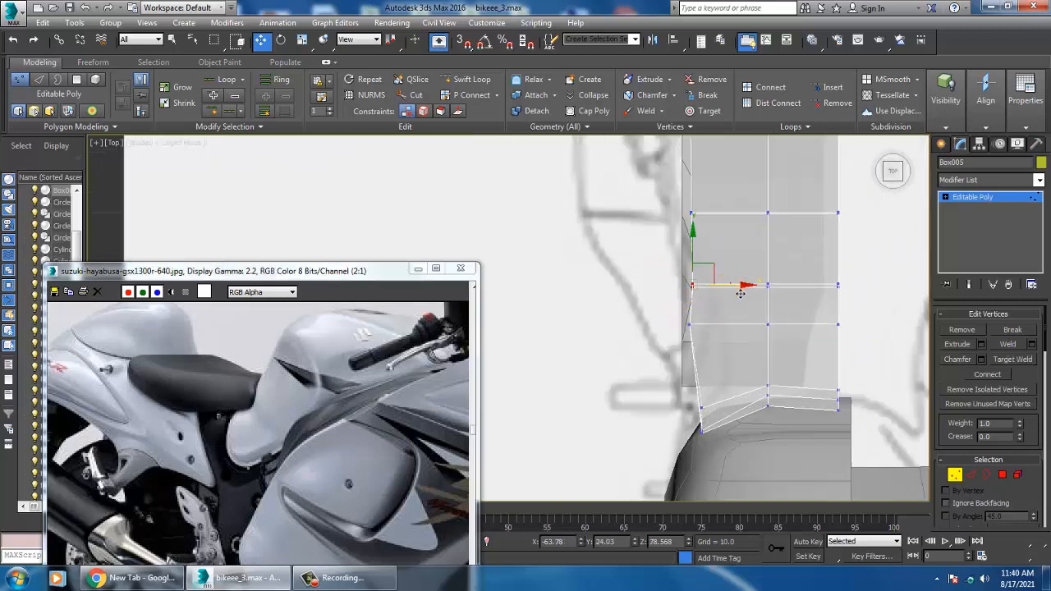
pyautogui.scroll(-3, 741, 339)
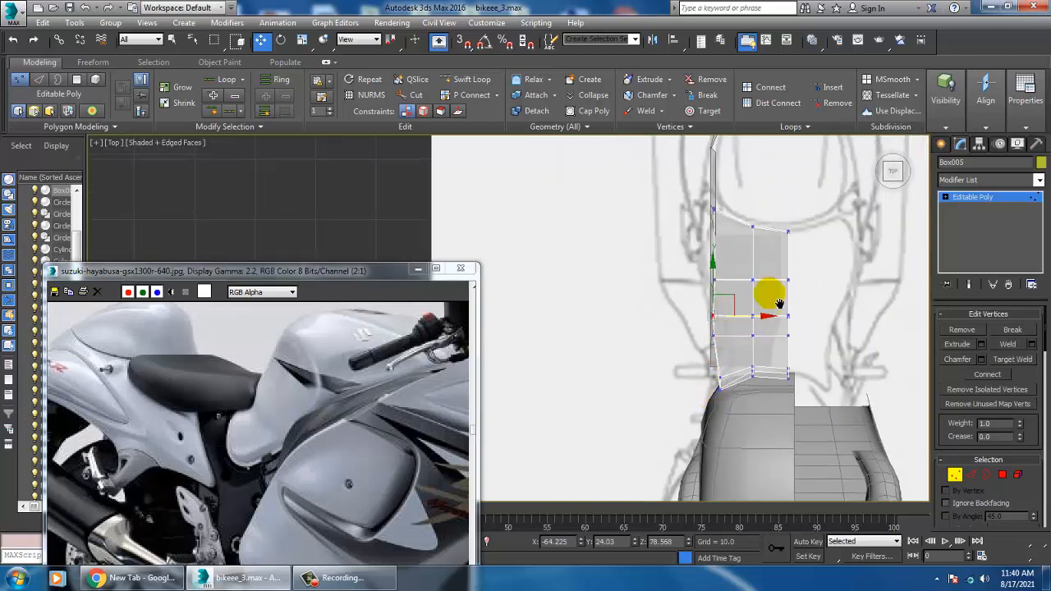
# Step: Turn off the seat's see-through display and move its middle top vertex at the front edge slightly forward, to about Y 12.651
pyautogui.moveTo(771, 263); pyautogui.dragTo(682, 416, button='middle')
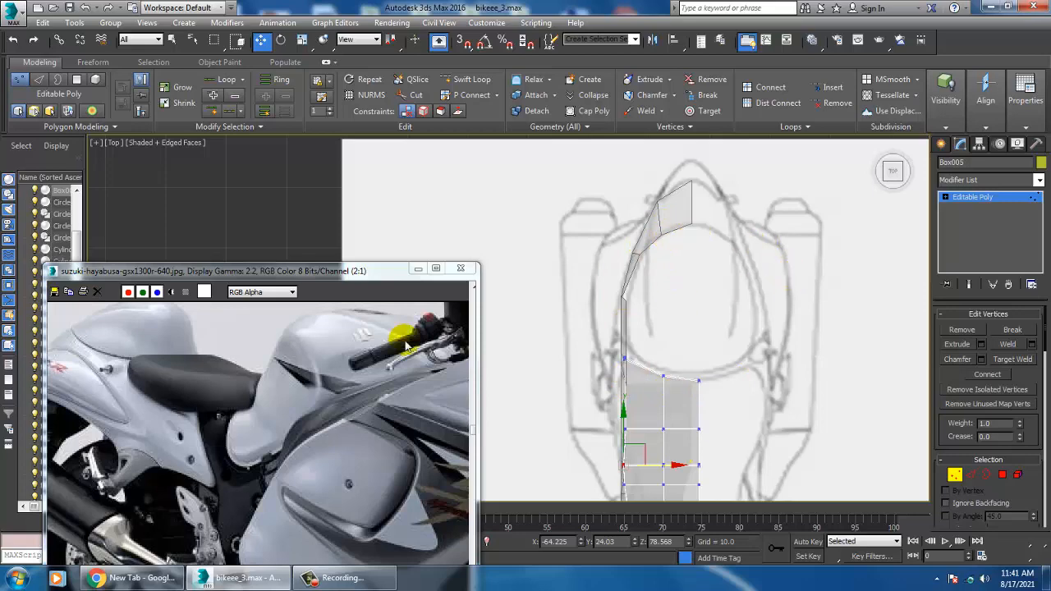
pyautogui.hotkey('alt', 'w')
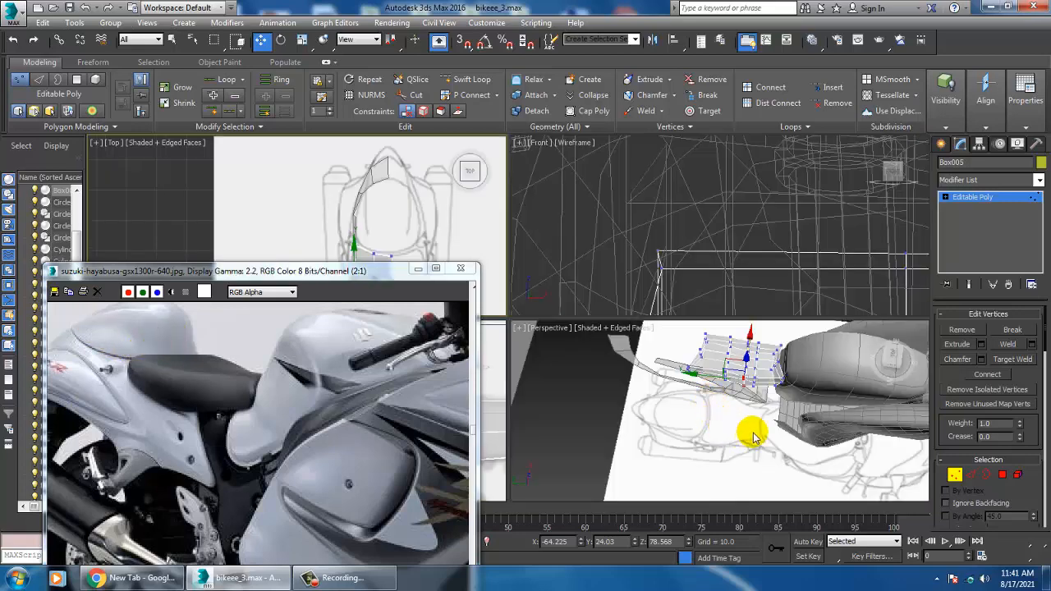
pyautogui.middleClick(895, 415)
pyautogui.hotkey('alt', 'w')
pyautogui.keyDown('alt'); pyautogui.moveTo(671, 416); pyautogui.dragTo(525, 226, button='middle'); pyautogui.keyUp('alt')
pyautogui.hotkey('alt', 'x')
pyautogui.moveTo(525, 226)
pyautogui.mouseDown(button='middle')
pyautogui.moveTo(656, 304)
pyautogui.moveTo(650, 298)
pyautogui.moveTo(673, 347)
pyautogui.moveTo(680, 424)
pyautogui.moveTo(598, 401)
pyautogui.moveTo(734, 356)
pyautogui.mouseUp(button='middle')
pyautogui.press('F3')
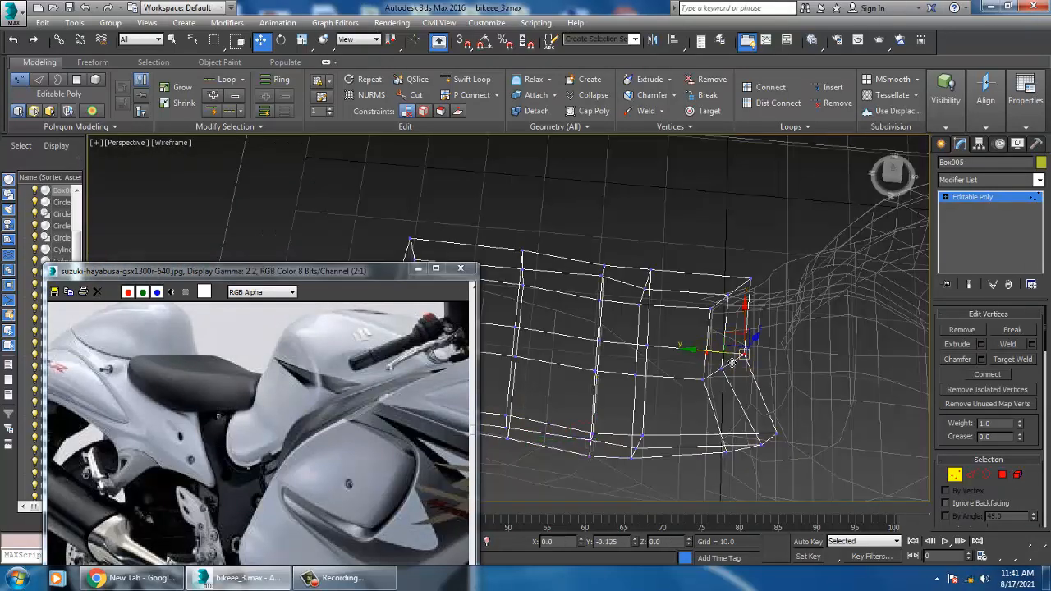
pyautogui.press('F3')
pyautogui.moveTo(736, 362)
pyautogui.keyDown('alt'); pyautogui.mouseDown(button='middle')
pyautogui.moveTo(711, 354)
pyautogui.moveTo(698, 317)
pyautogui.moveTo(666, 368)
pyautogui.mouseUp(button='middle'); pyautogui.keyUp('alt')
# Step: Preview the seat with NURMS smoothing and examine its shape in the perspective, top and side views
pyautogui.rightClick(665, 366)
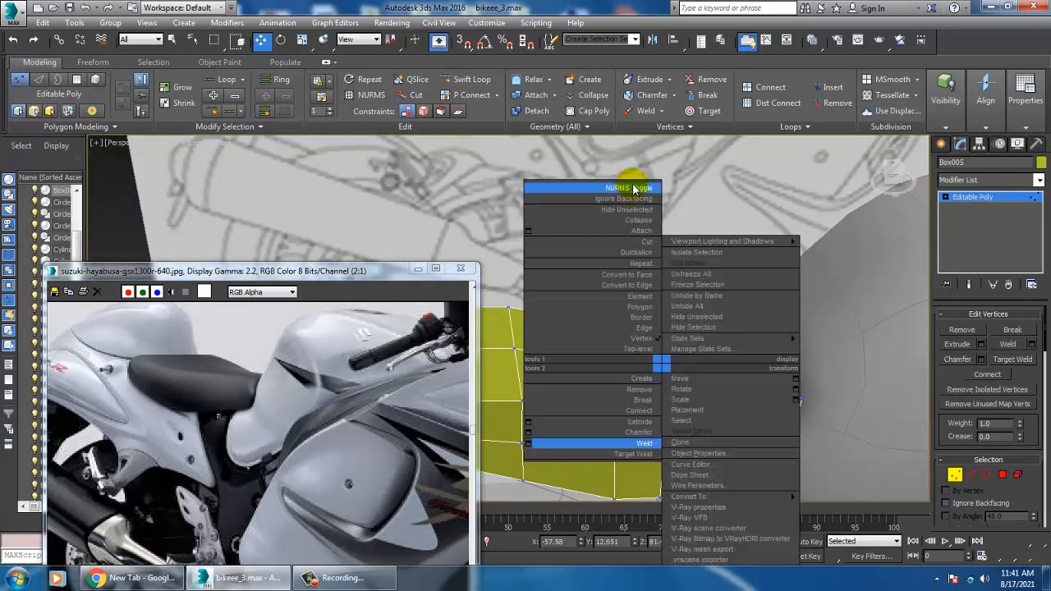
pyautogui.click(635, 189)
pyautogui.keyDown('alt'); pyautogui.moveTo(637, 279); pyautogui.dragTo(690, 395, button='middle'); pyautogui.keyUp('alt')
pyautogui.scroll(-8, 689, 395)
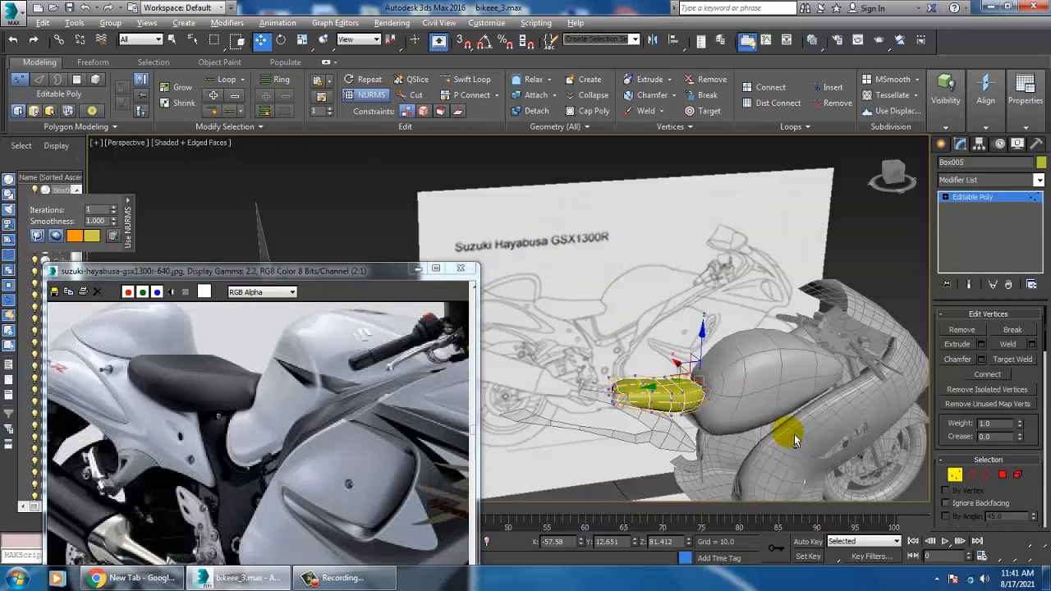
pyautogui.keyDown('alt'); pyautogui.moveTo(793, 439); pyautogui.dragTo(750, 427, button='middle'); pyautogui.keyUp('alt')
pyautogui.hotkey('alt', 'w')
pyautogui.moveTo(445, 243); pyautogui.dragTo(400, 176, button='middle')
pyautogui.hotkey('alt', 'w')
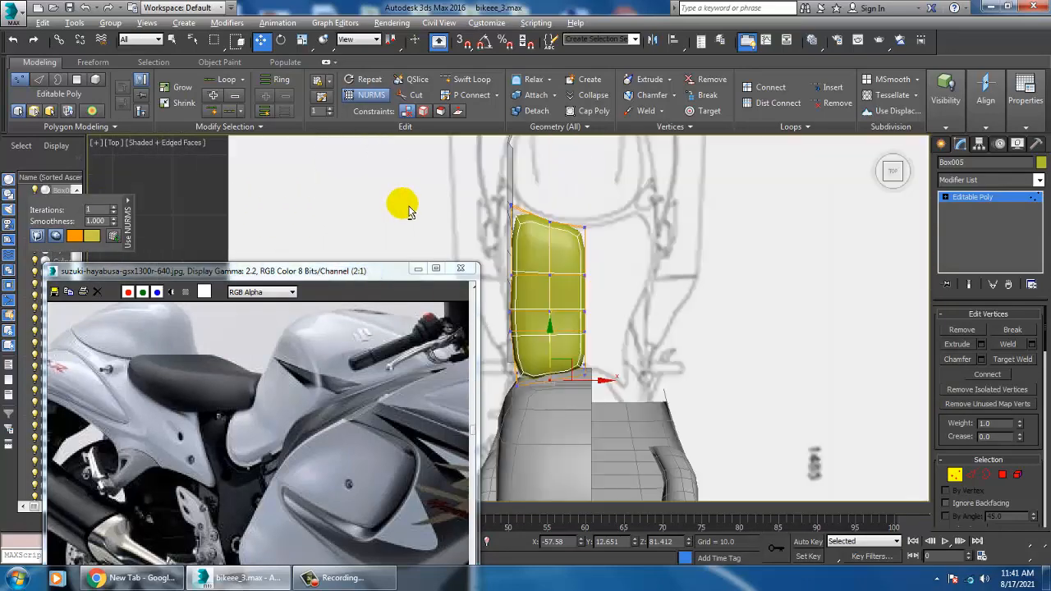
pyautogui.moveTo(506, 281); pyautogui.dragTo(577, 218, button='middle')
pyautogui.hotkey('alt', 'w')
pyautogui.middleClick(493, 419)
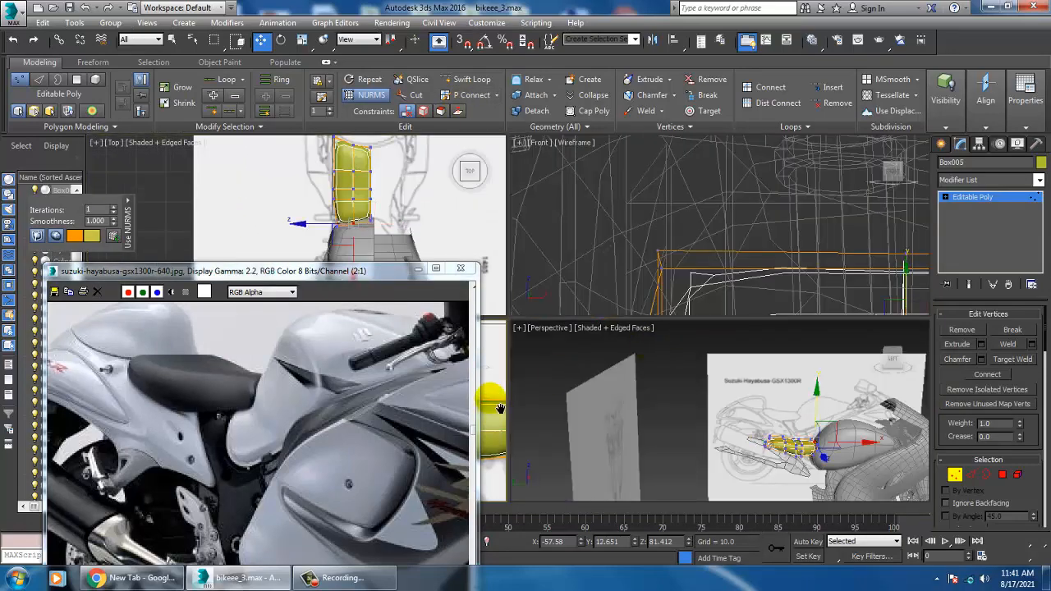
pyautogui.hotkey('alt', 'w')
pyautogui.moveTo(551, 364); pyautogui.dragTo(657, 331, button='middle')
pyautogui.scroll(-3, 629, 326)
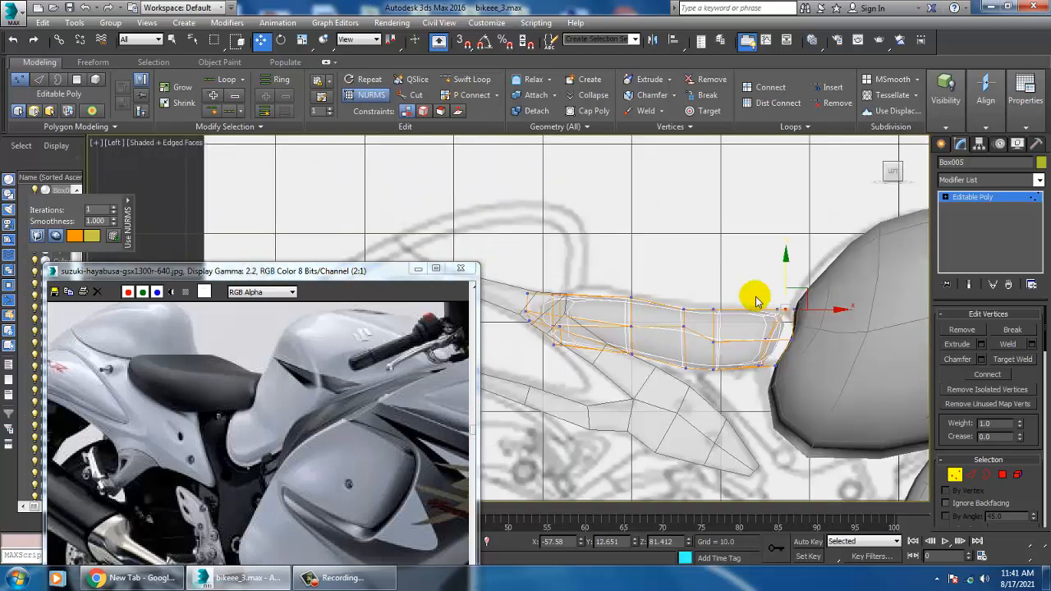
# Step: Move the seat's front-end vertices about 1.8 units forward in the side view, toward the fuel tank
pyautogui.press('1')
pyautogui.press('1')
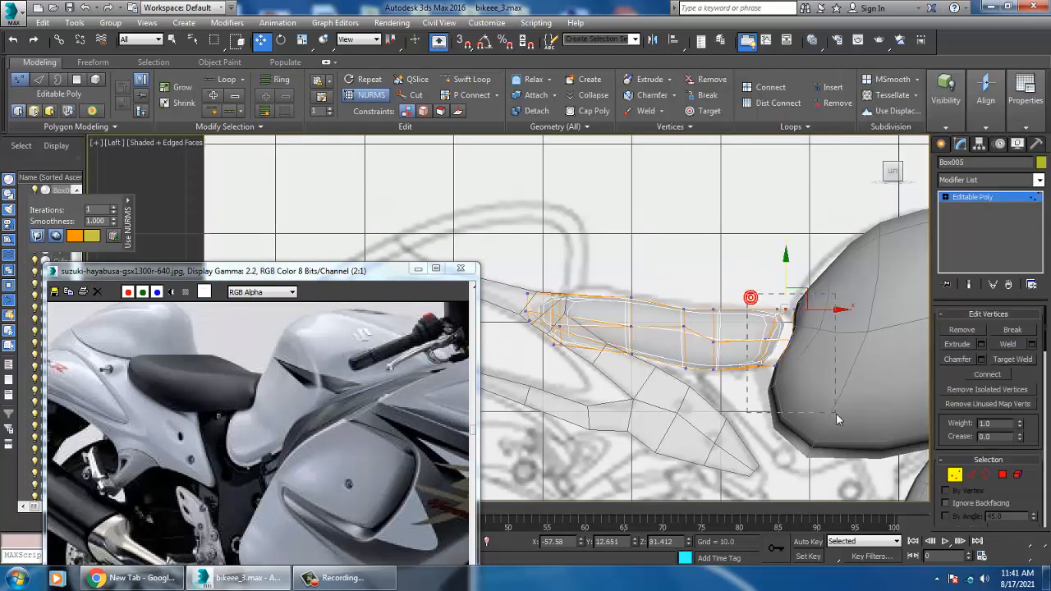
pyautogui.scroll(2, 812, 349)
pyautogui.moveTo(800, 347); pyautogui.dragTo(823, 348)
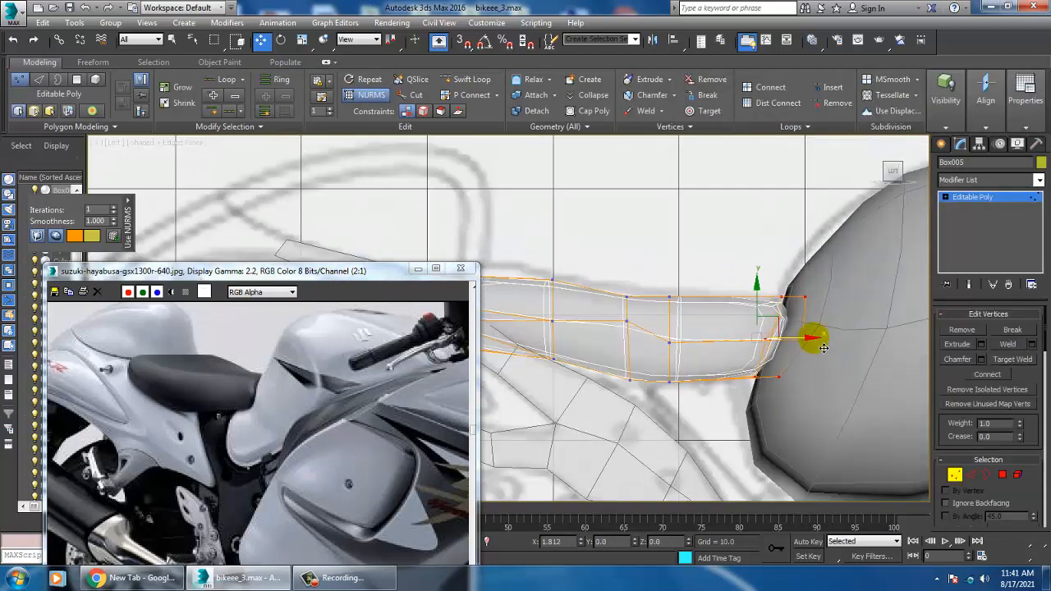
# Step: Examine how the smoothed seat fits the fuel tank, side panel and blueprints in the side, perspective and top views
pyautogui.scroll(-4, 823, 348)
pyautogui.scroll(2, 715, 345)
pyautogui.moveTo(664, 345); pyautogui.dragTo(608, 306, button='middle')
pyautogui.scroll(2, 663, 337)
pyautogui.scroll(2, 666, 336)
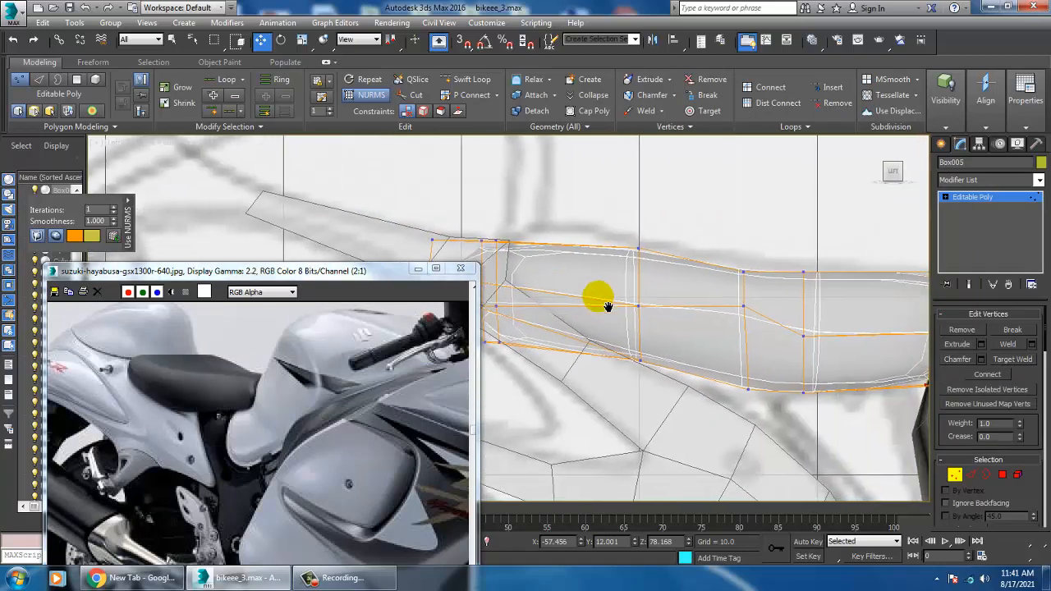
pyautogui.moveTo(802, 364); pyautogui.dragTo(663, 337, button='middle')
pyautogui.scroll(-3, 666, 265)
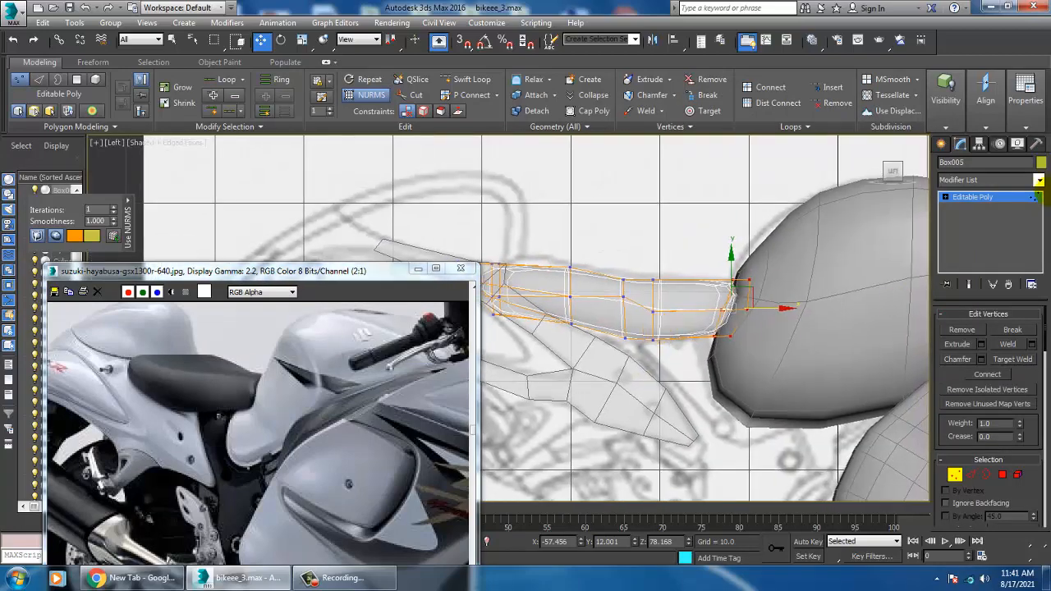
pyautogui.click(997, 201)
pyautogui.hotkey('alt', 'w')
pyautogui.keyDown('alt'); pyautogui.moveTo(777, 417); pyautogui.dragTo(756, 400, button='middle'); pyautogui.keyUp('alt')
pyautogui.hotkey('alt', 'w')
pyautogui.keyDown('alt'); pyautogui.moveTo(690, 328); pyautogui.dragTo(528, 464, button='middle'); pyautogui.keyUp('alt')
pyautogui.hotkey('alt', 'w')
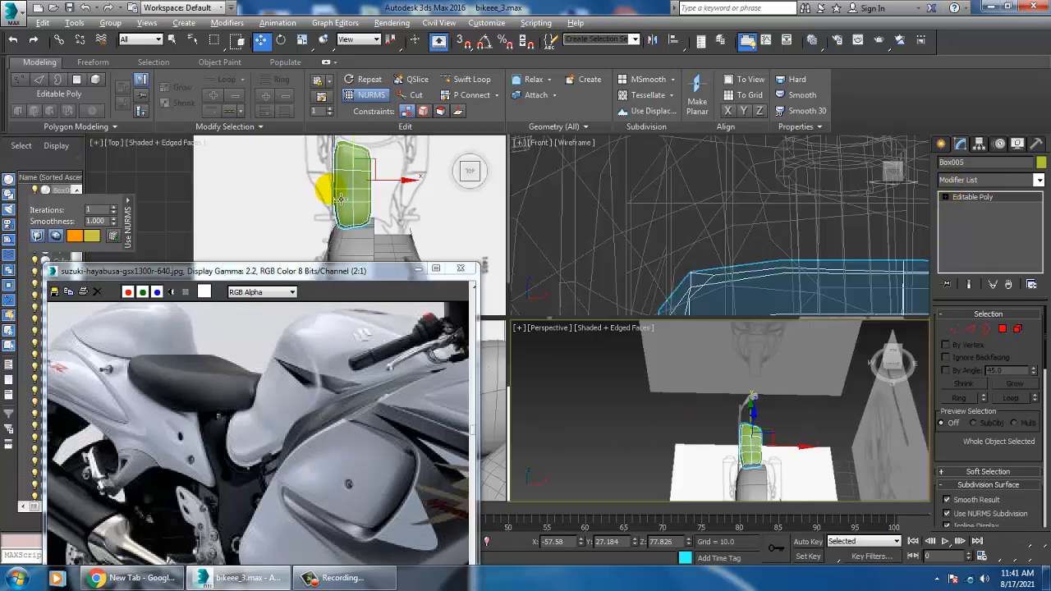
pyautogui.moveTo(357, 189); pyautogui.dragTo(343, 186, button='middle')
pyautogui.hotkey('alt', 'w')
pyautogui.moveTo(660, 261); pyautogui.dragTo(777, 379, button='middle')
pyautogui.scroll(2, 742, 289)
pyautogui.moveTo(647, 328); pyautogui.dragTo(652, 324, button='middle')
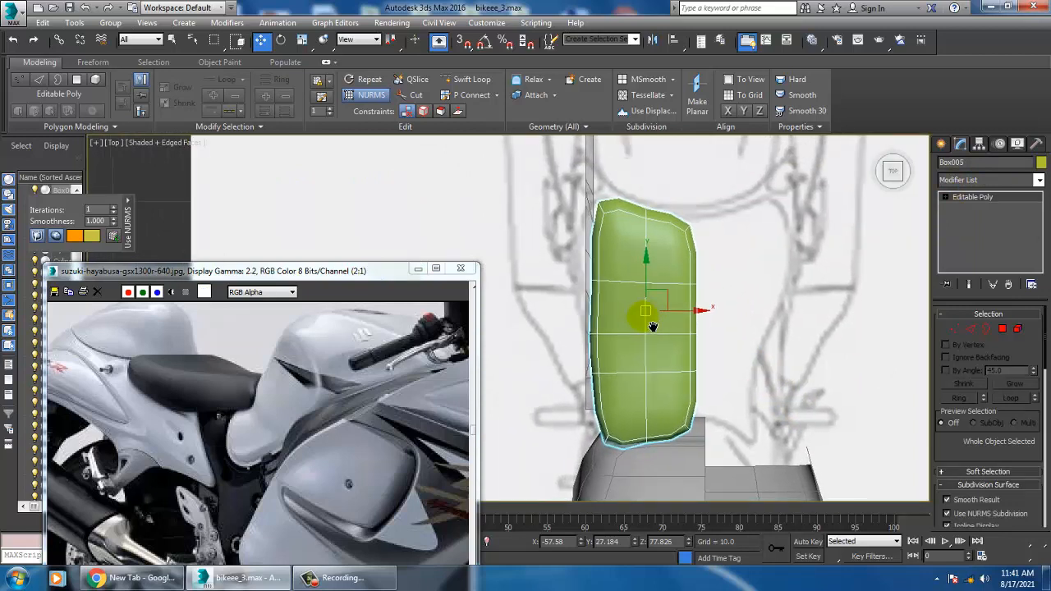
# Step: Turn off the seat's NURMS smoothing and make it see-through over the top blueprint
pyautogui.rightClick(624, 258)
pyautogui.click(591, 104)
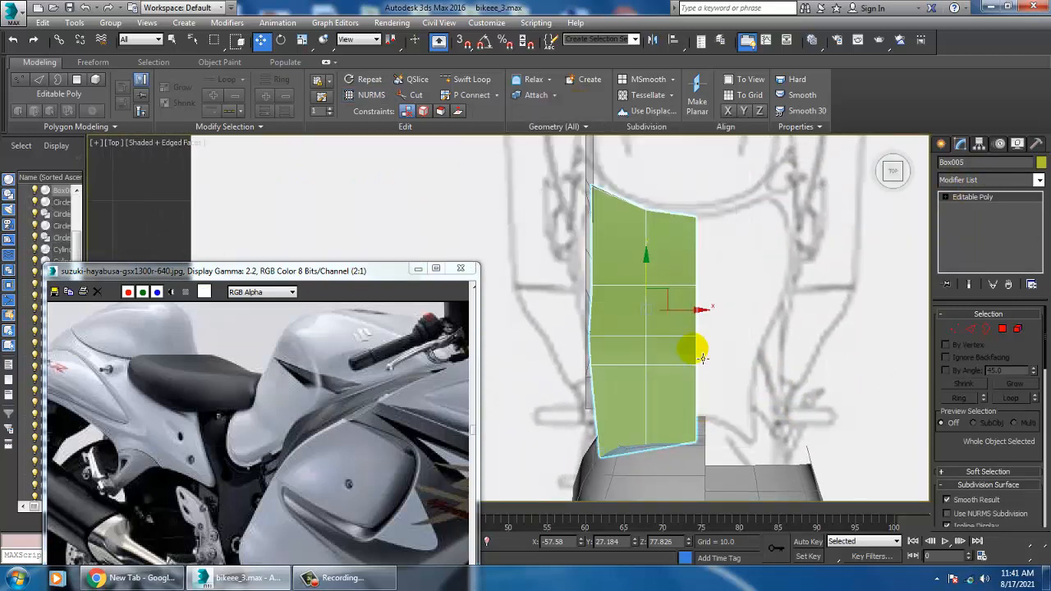
pyautogui.moveTo(697, 320); pyautogui.dragTo(694, 295, button='middle')
pyautogui.hotkey('alt', 'x')
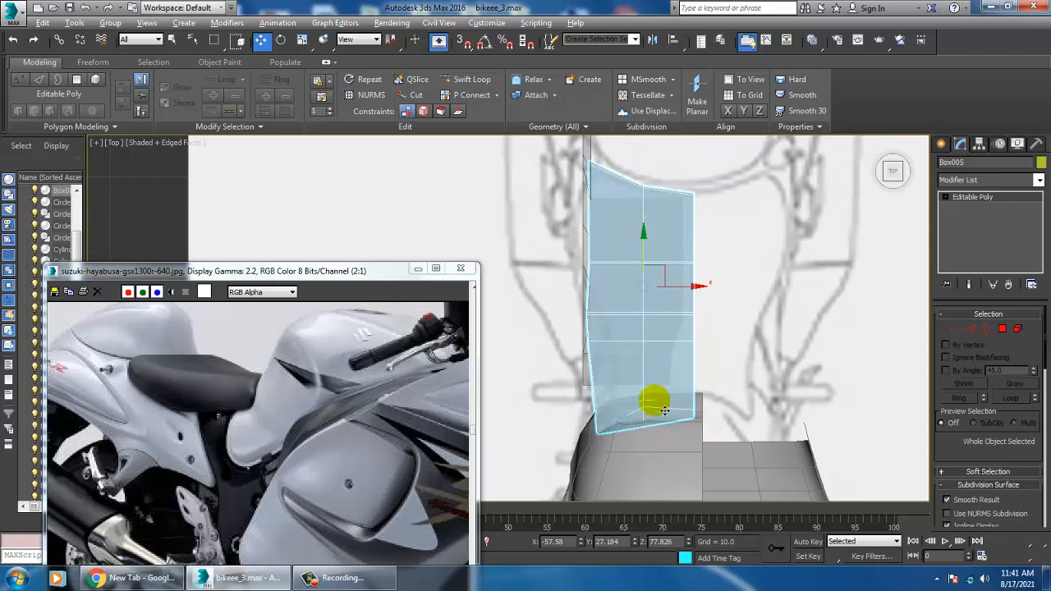
pyautogui.moveTo(665, 410)
pyautogui.mouseDown(button='middle')
pyautogui.moveTo(670, 396)
pyautogui.moveTo(657, 403)
pyautogui.mouseUp(button='middle')
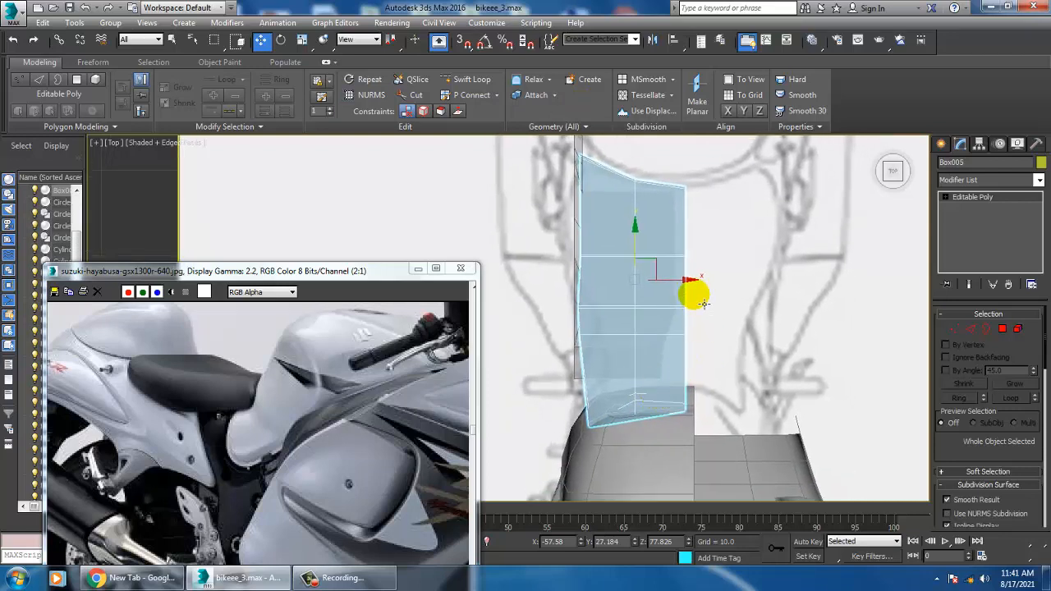
# Step: Move the seat's column of centre-side vertices outward in the top view, to about X -53.393
pyautogui.press('1')
pyautogui.moveTo(657, 160); pyautogui.dragTo(748, 434)
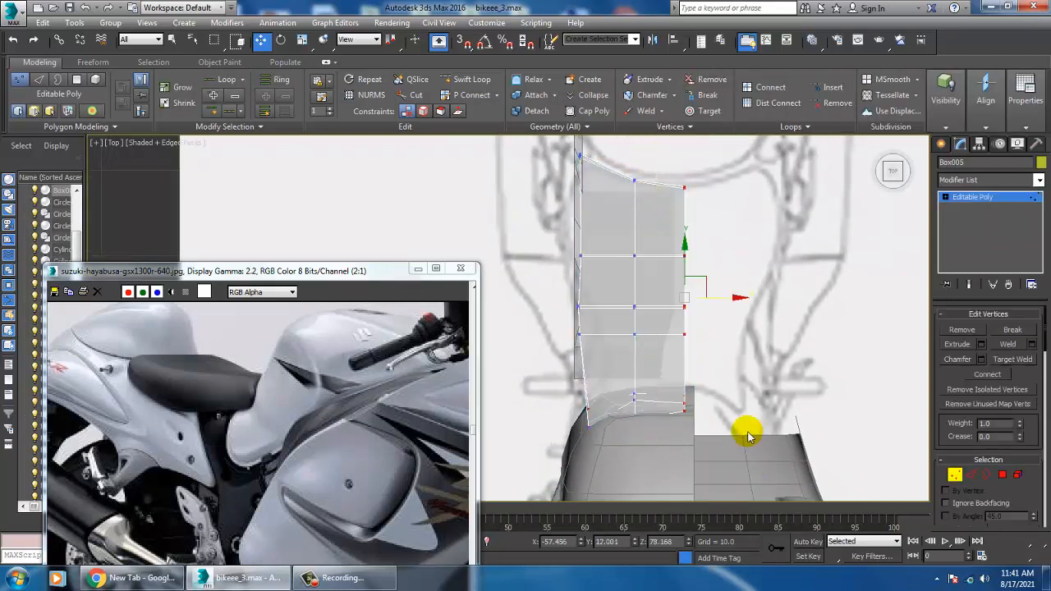
pyautogui.moveTo(727, 306); pyautogui.dragTo(721, 304)
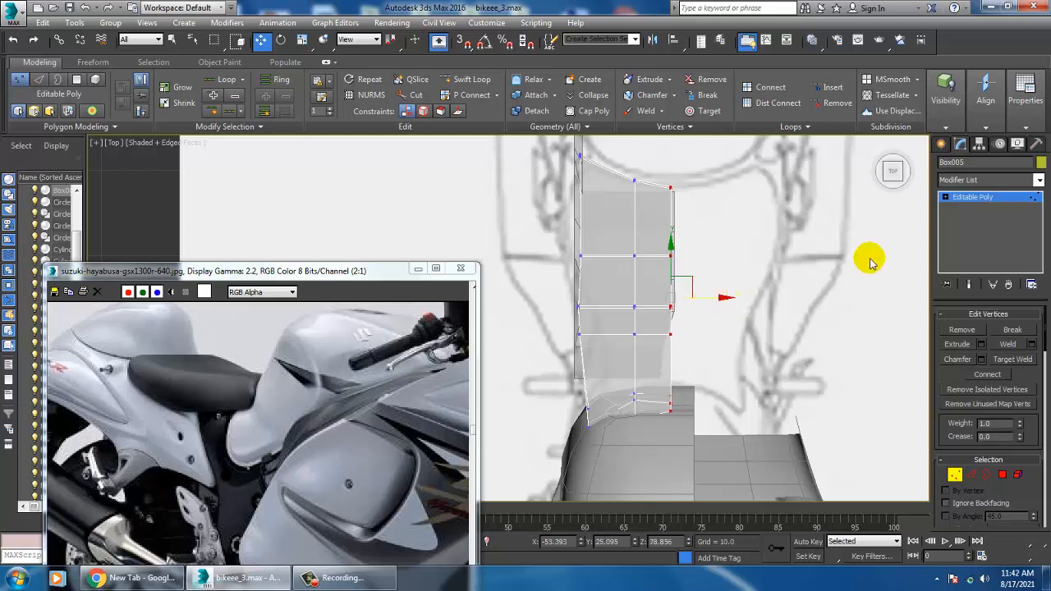
# Step: Leave vertex editing and add a Symmetry modifier to the seat
pyautogui.click(1003, 199)
pyautogui.click(1039, 248)
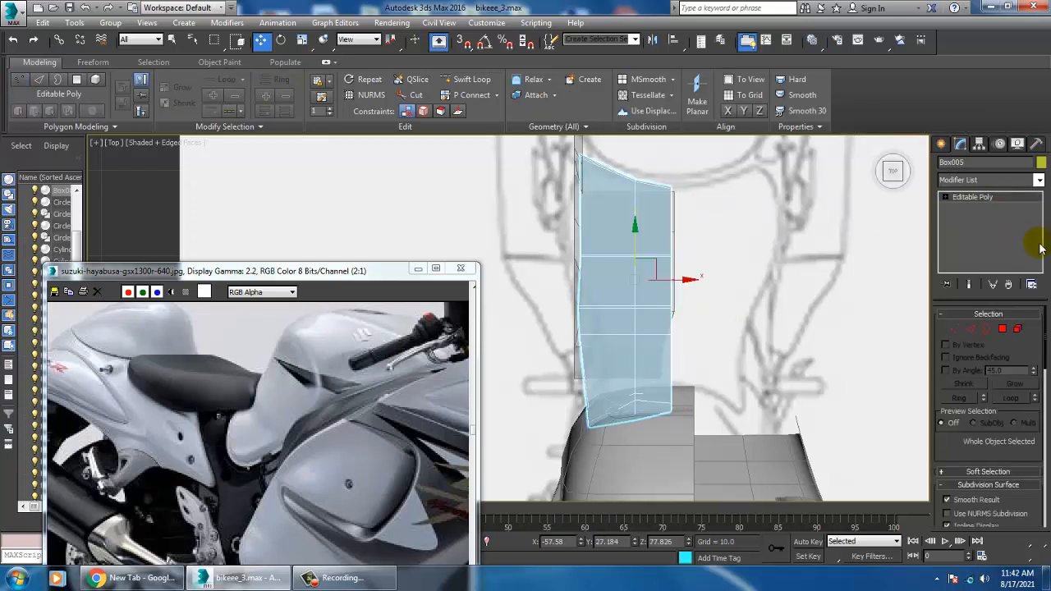
pyautogui.click(1039, 182)
pyautogui.write('sy')
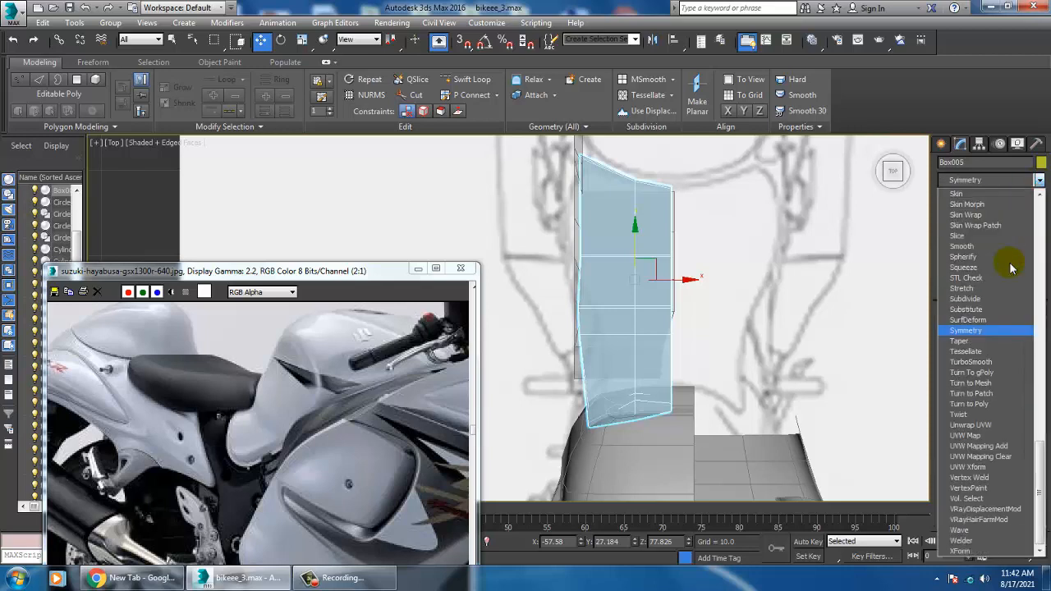
pyautogui.press('Return')
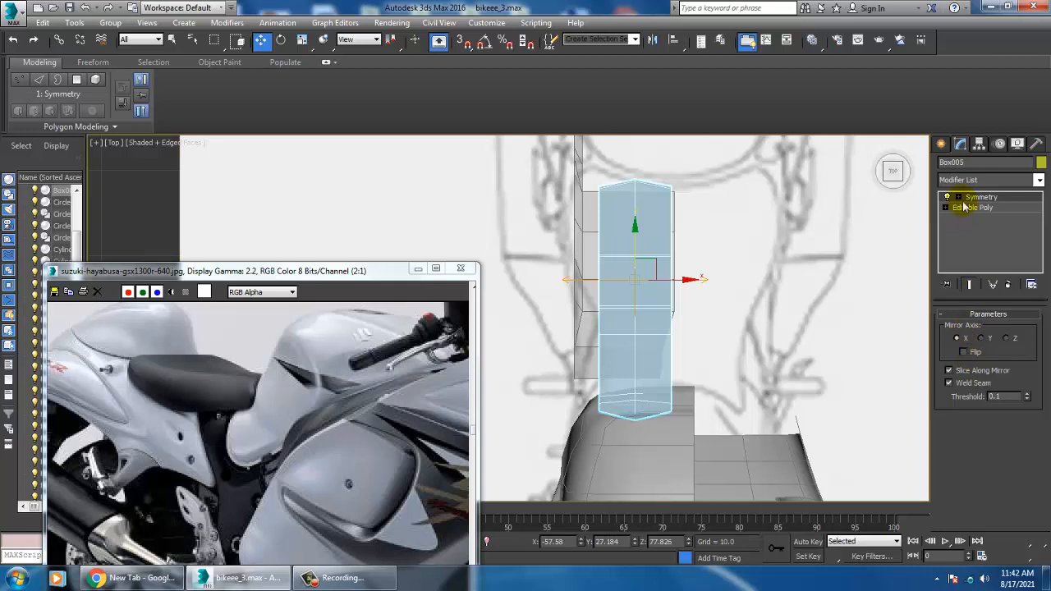
# Step: Flip the Symmetry on the X axis and move its mirror plane to the seat's inner edge, at about X -53.516
pyautogui.click(978, 208)
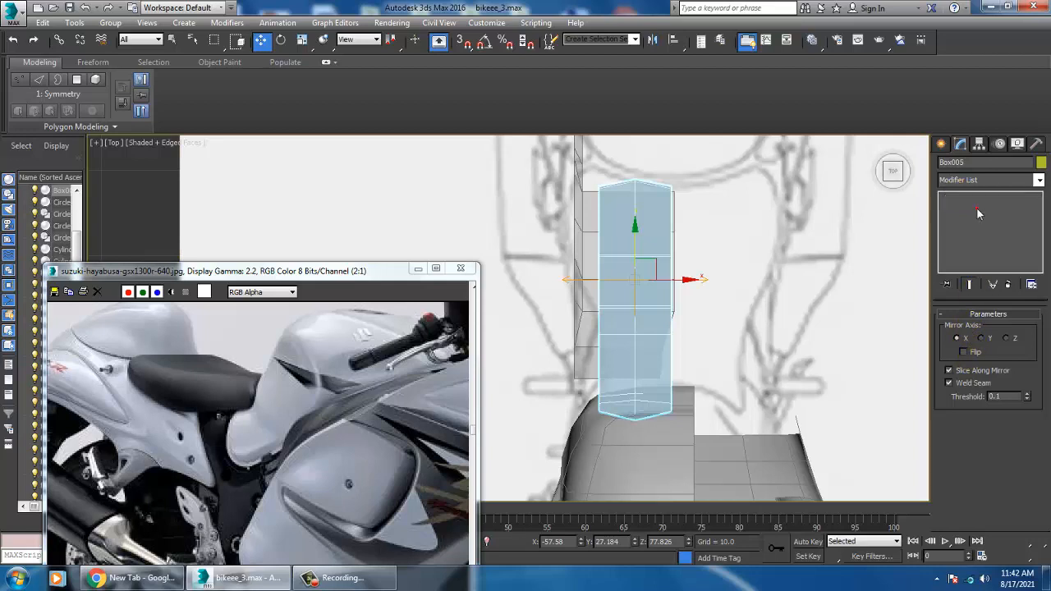
pyautogui.click(963, 352)
pyautogui.moveTo(682, 290); pyautogui.dragTo(716, 293)
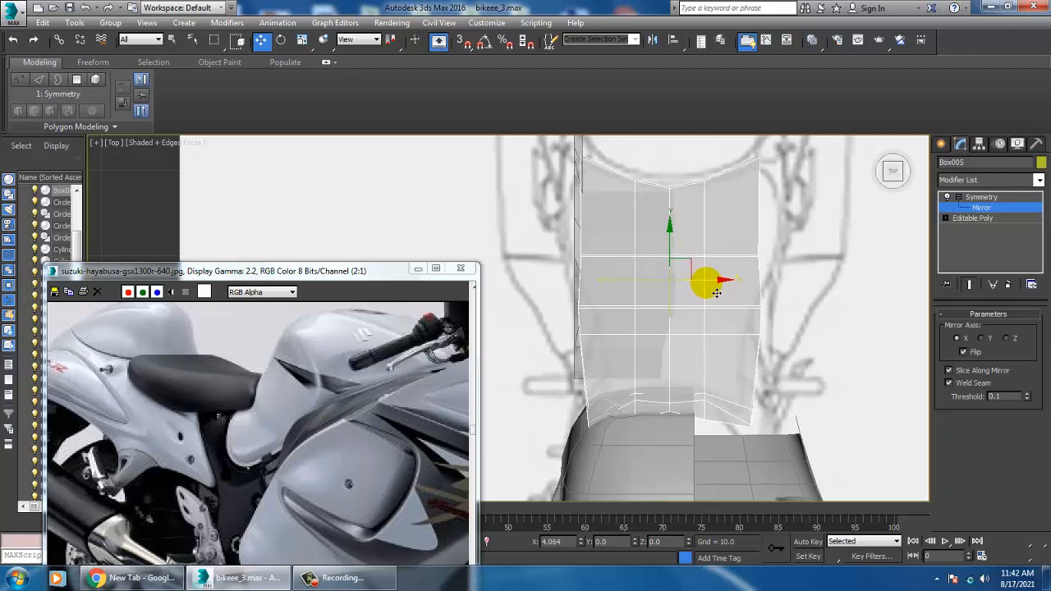
pyautogui.moveTo(822, 284); pyautogui.dragTo(808, 256, button='middle')
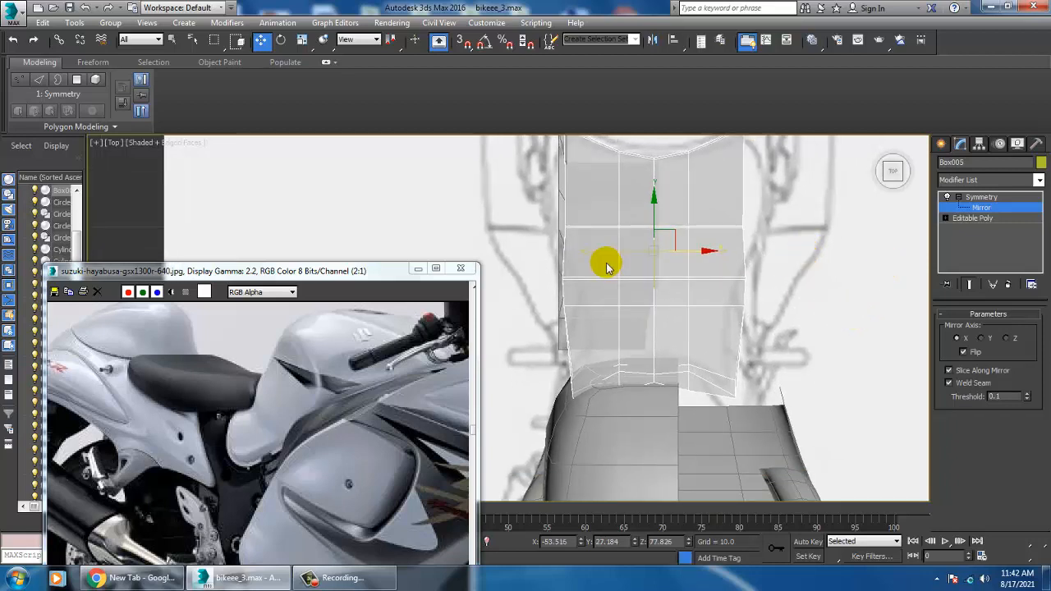
pyautogui.click(982, 197)
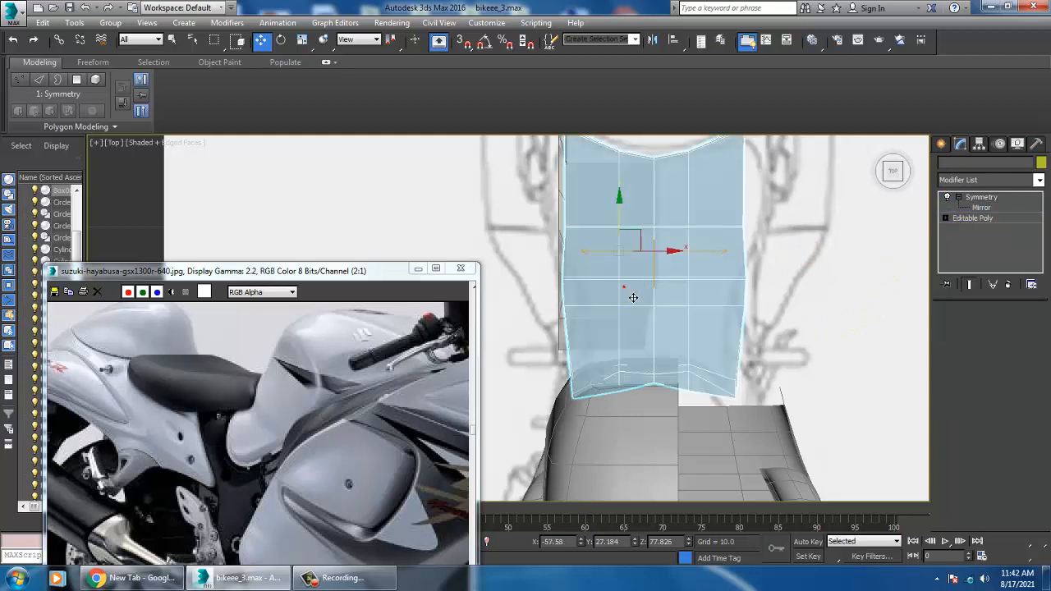
# Step: Turn on NURMS smoothing at the Editable Poly level beneath the seat's Symmetry modifier
pyautogui.rightClick(624, 286)
pyautogui.click(989, 218)
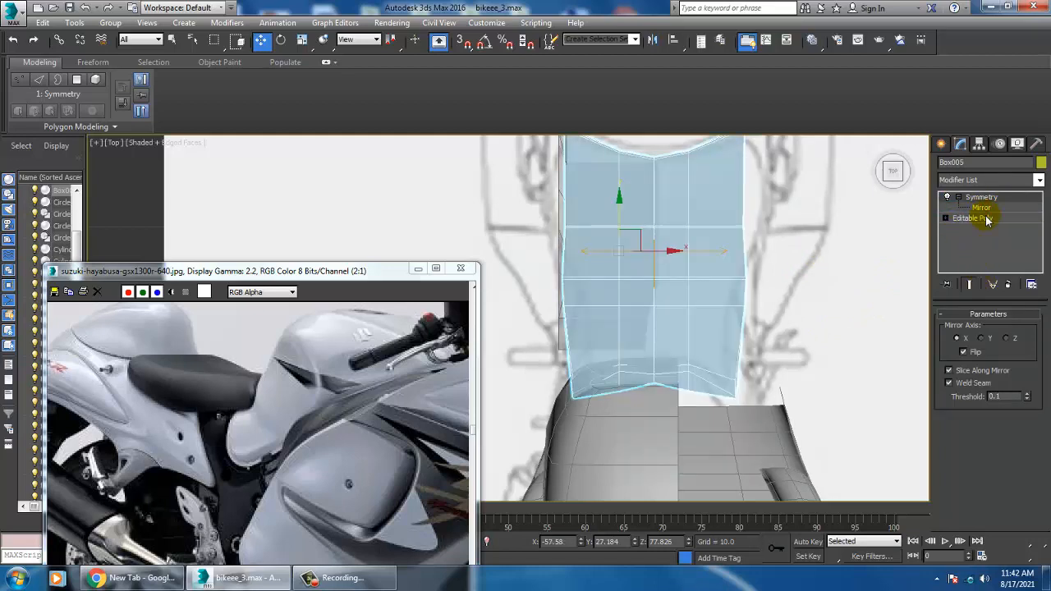
pyautogui.click(981, 217)
pyautogui.rightClick(590, 257)
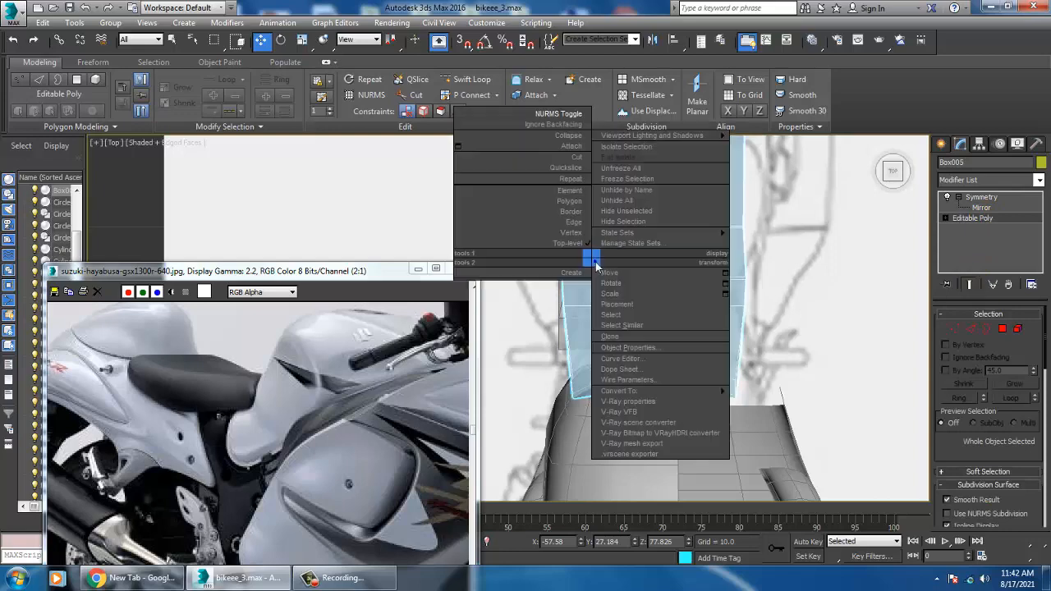
pyautogui.click(574, 115)
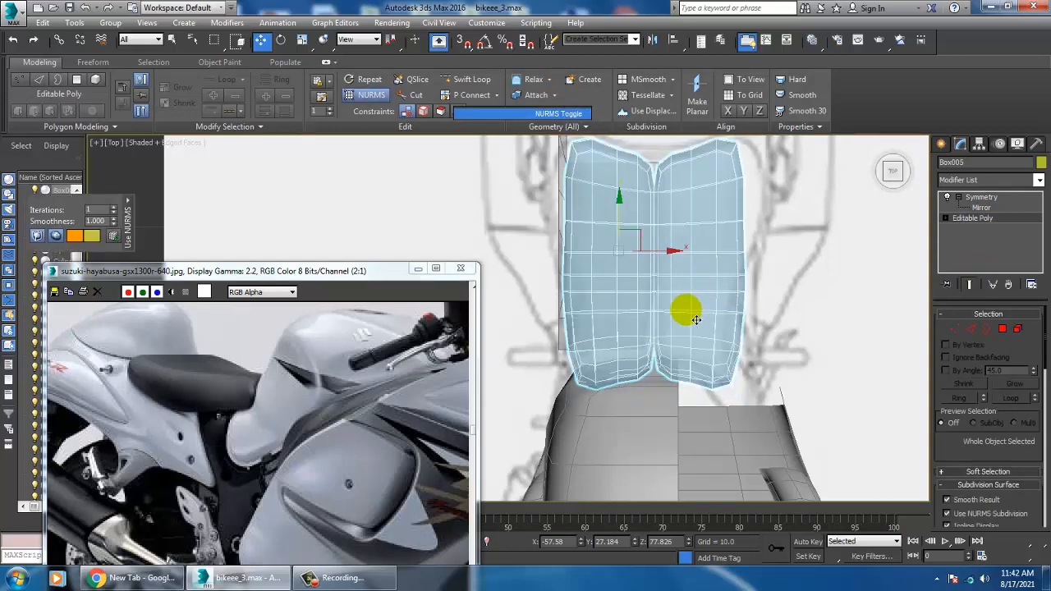
pyautogui.hotkey('alt', 'w')
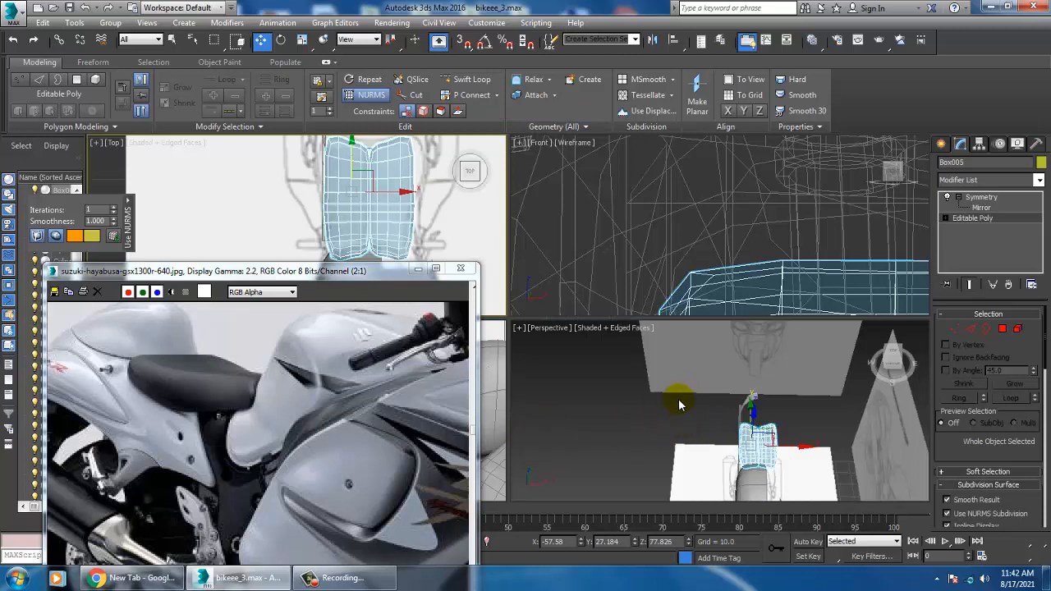
# Step: Disable the seat's Symmetry modifier and turn off NURMS smoothing at its Editable Poly level
pyautogui.click(946, 198)
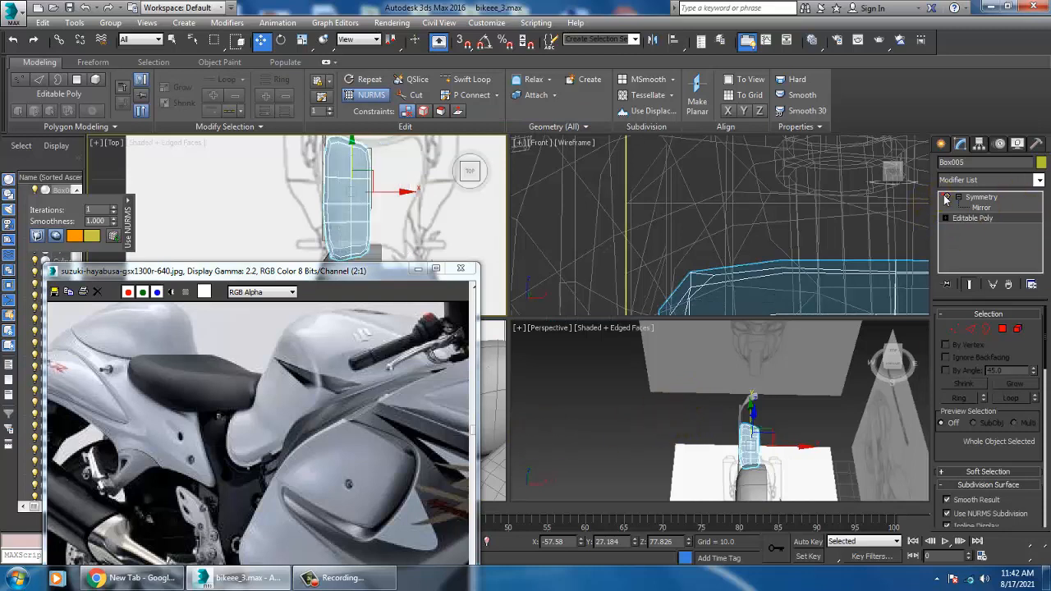
pyautogui.click(759, 449)
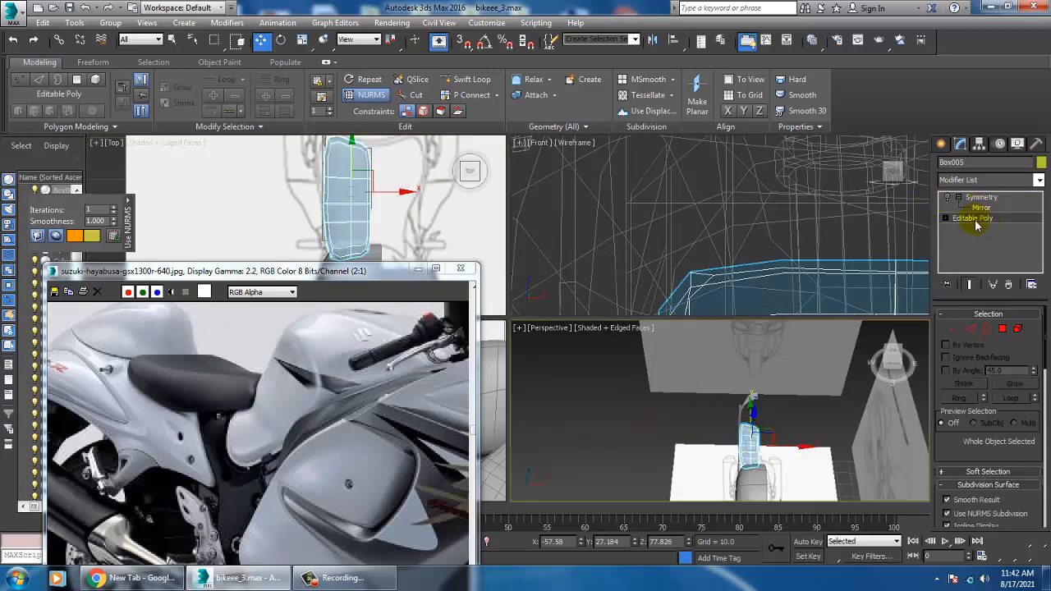
pyautogui.rightClick(743, 363)
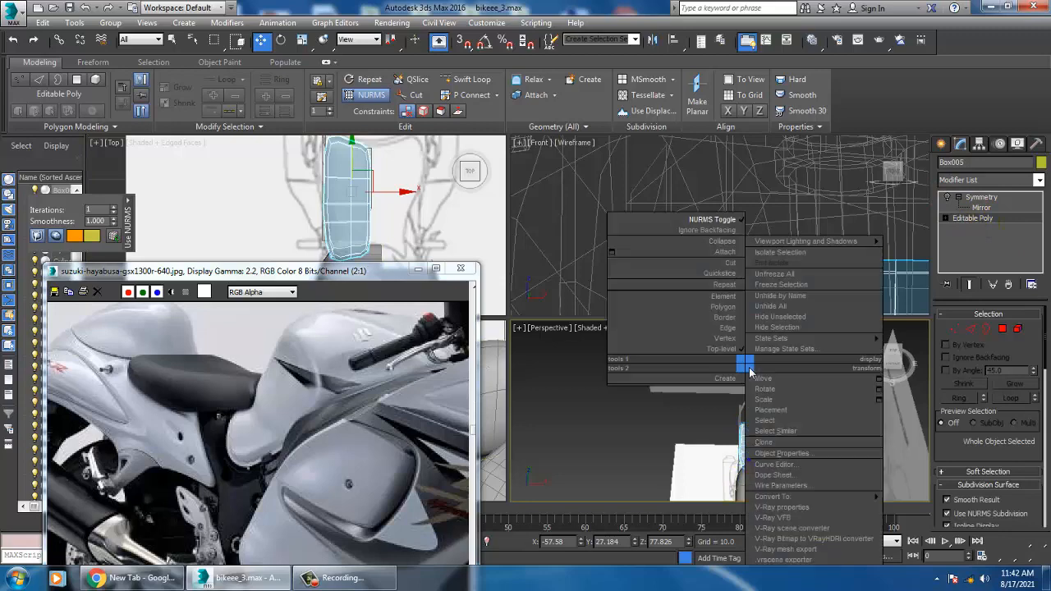
pyautogui.click(705, 220)
# Step: Delete the polygons closing the seat half's centre side so that its mirror seam is open
pyautogui.keyDown('alt'); pyautogui.moveTo(818, 440); pyautogui.dragTo(844, 360, button='middle'); pyautogui.keyUp('alt')
pyautogui.hotkey('alt', 'w')
pyautogui.scroll(5, 821, 353)
pyautogui.keyDown('alt'); pyautogui.moveTo(778, 343); pyautogui.dragTo(766, 323, button='middle'); pyautogui.keyUp('alt')
pyautogui.press('1')
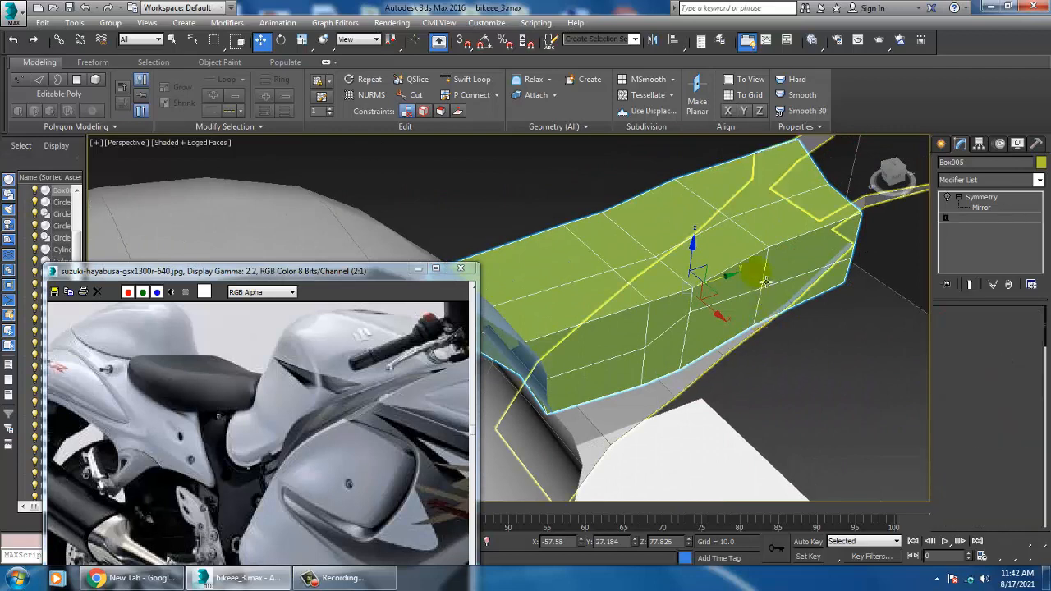
pyautogui.press('4')
pyautogui.click(812, 271)
pyautogui.keyDown('ctrl'); pyautogui.click(735, 321); pyautogui.keyUp('ctrl')
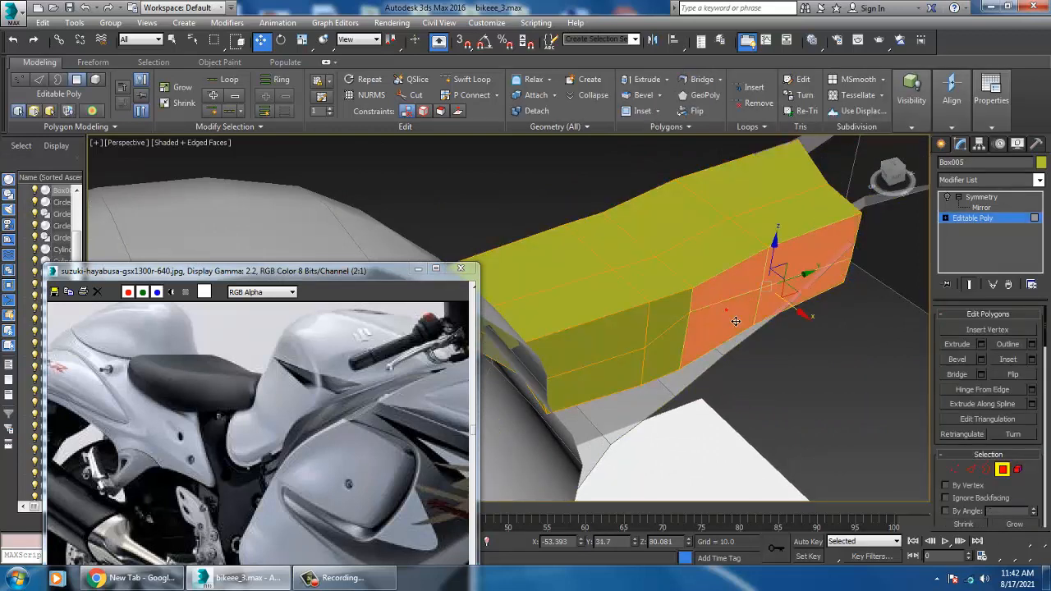
pyautogui.keyDown('ctrl'); pyautogui.click(682, 324); pyautogui.keyUp('ctrl')
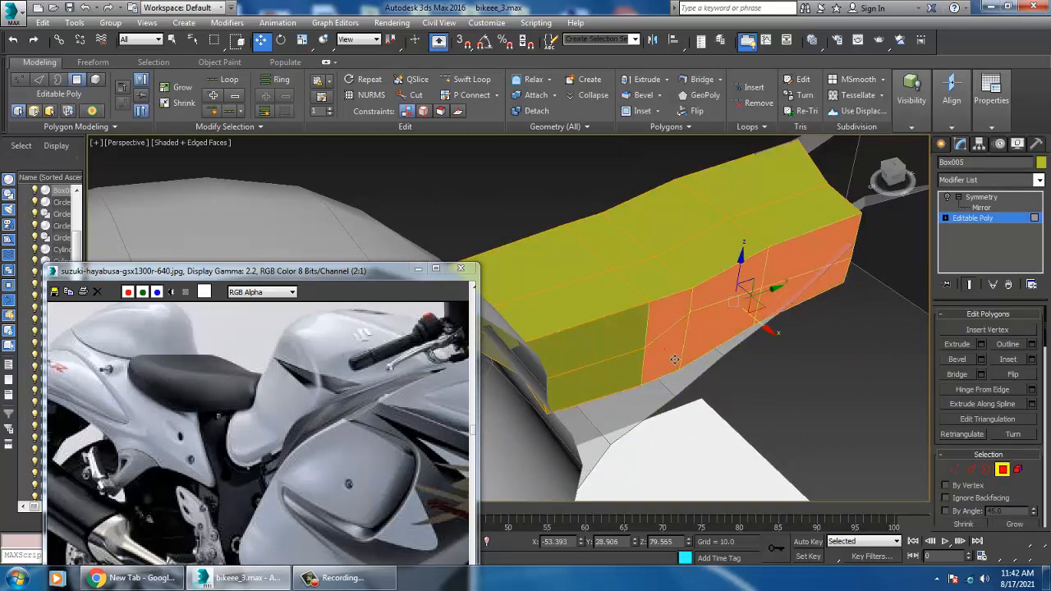
pyautogui.keyDown('ctrl'); pyautogui.click(620, 387); pyautogui.keyUp('ctrl')
pyautogui.press('Delete')
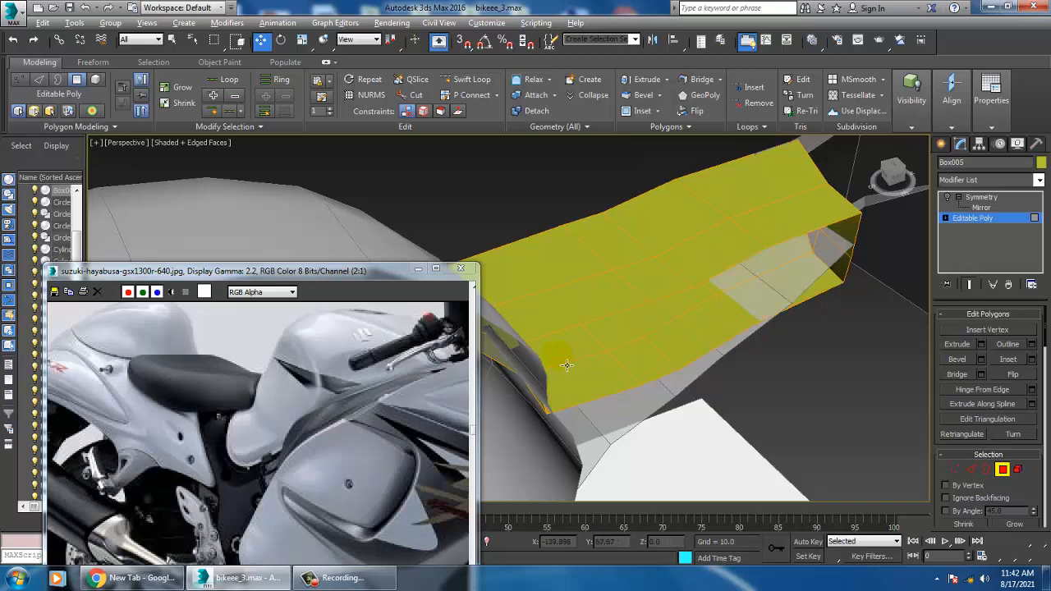
# Step: Isolate the seat to examine its opened centre side, and bring the other objects back into view
pyautogui.keyDown('alt'); pyautogui.moveTo(566, 365); pyautogui.dragTo(599, 335, button='middle'); pyautogui.keyUp('alt')
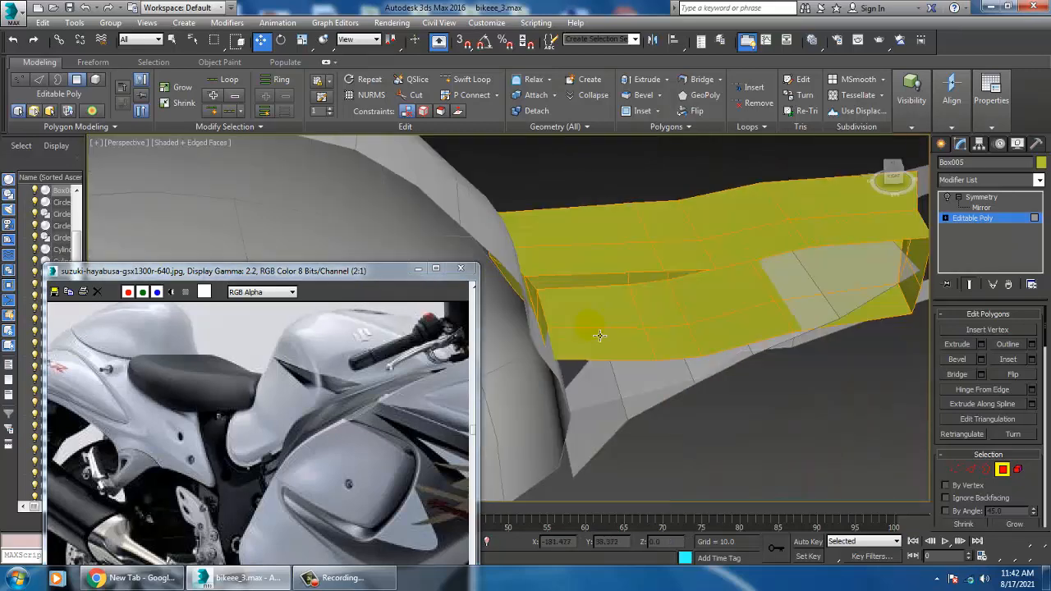
pyautogui.hotkey('alt', 'q')
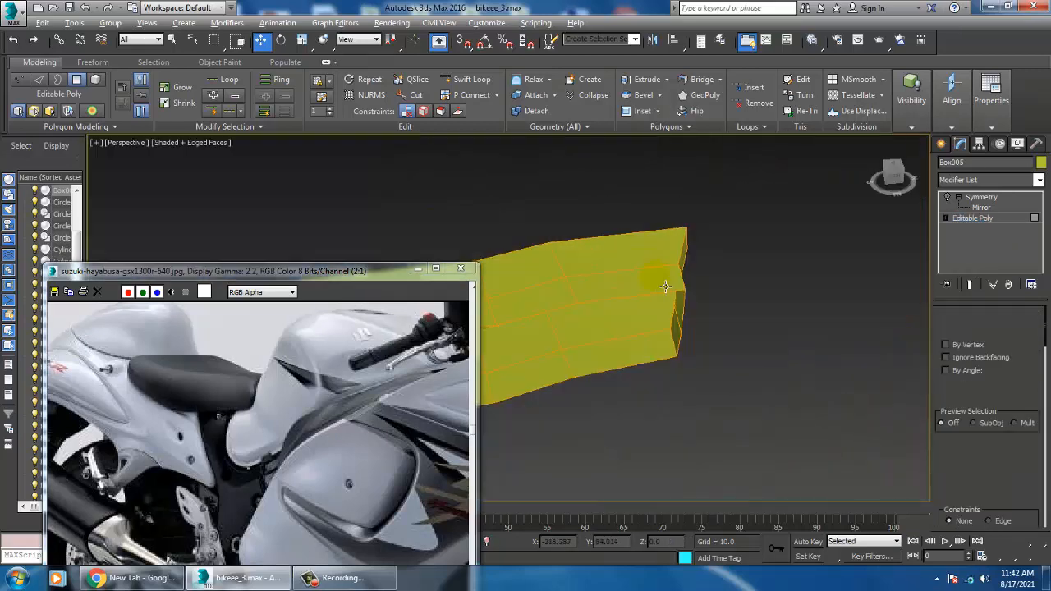
pyautogui.moveTo(586, 309); pyautogui.dragTo(846, 244, button='middle')
pyautogui.rightClick(703, 184)
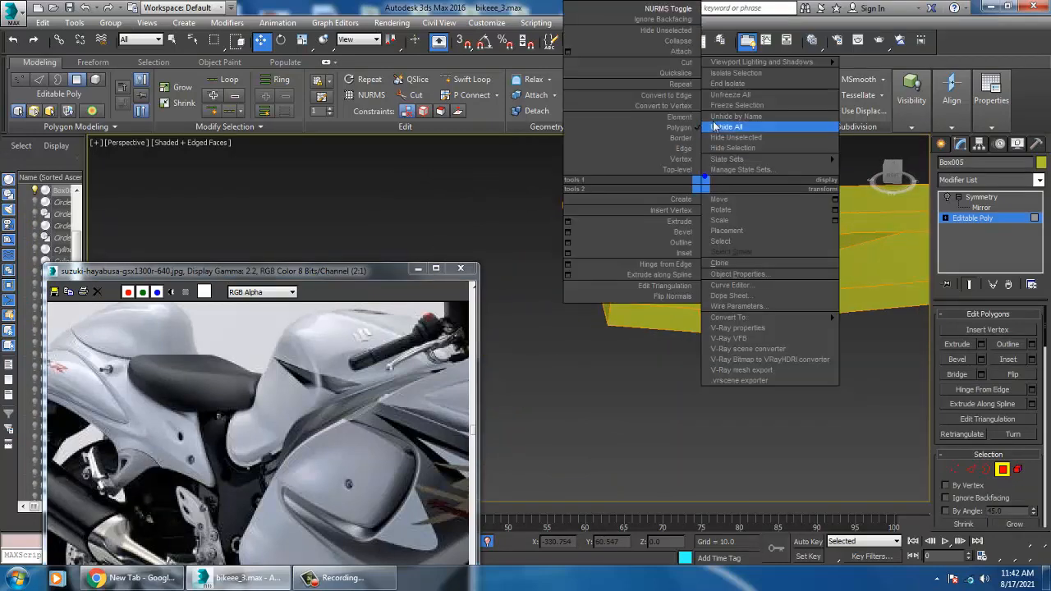
pyautogui.click(770, 91)
pyautogui.keyDown('alt'); pyautogui.moveTo(697, 312); pyautogui.dragTo(730, 308, button='middle'); pyautogui.keyUp('alt')
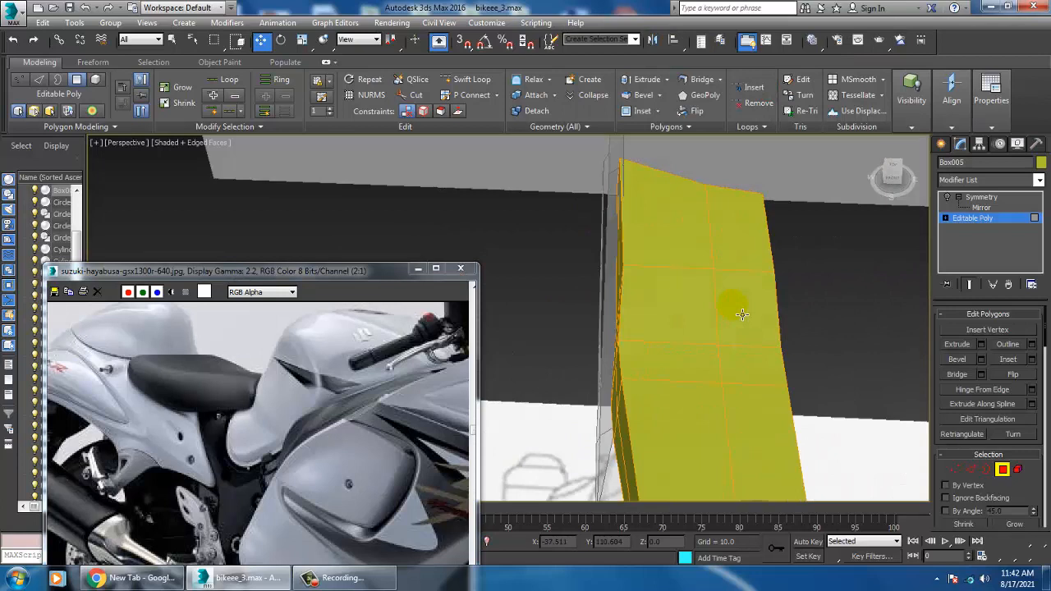
# Step: Turn NURMS smoothing back on at the seat's Editable Poly level and re-enable its Symmetry modifier
pyautogui.click(982, 199)
pyautogui.rightClick(715, 302)
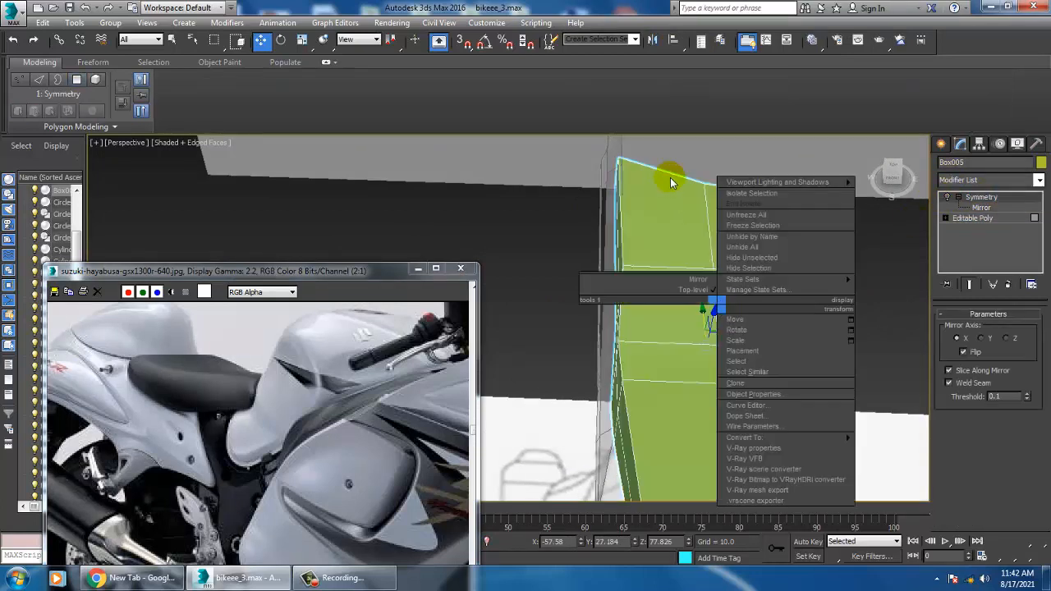
pyautogui.click(985, 227)
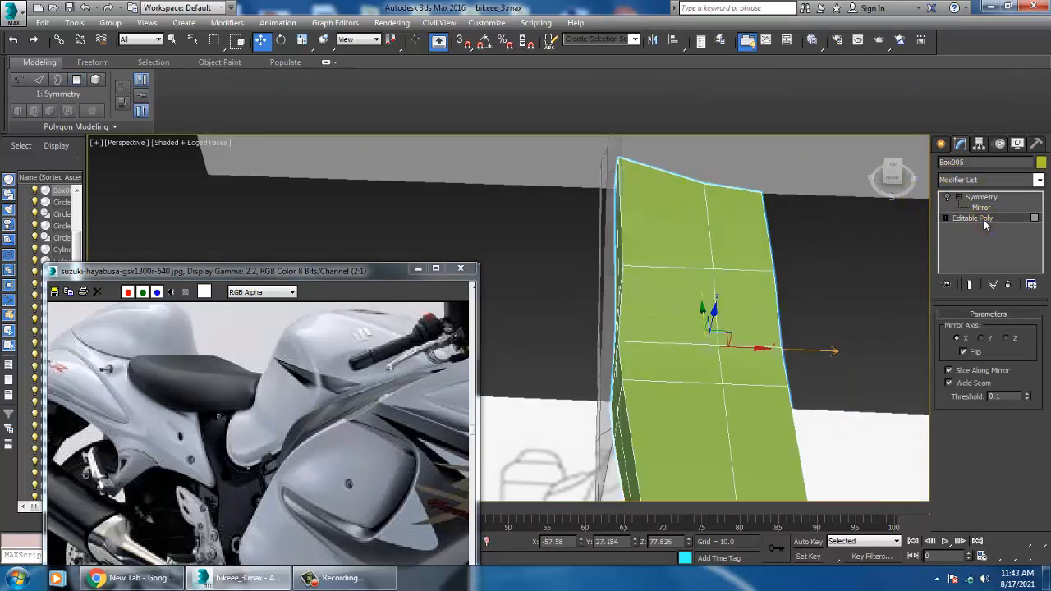
pyautogui.rightClick(672, 279)
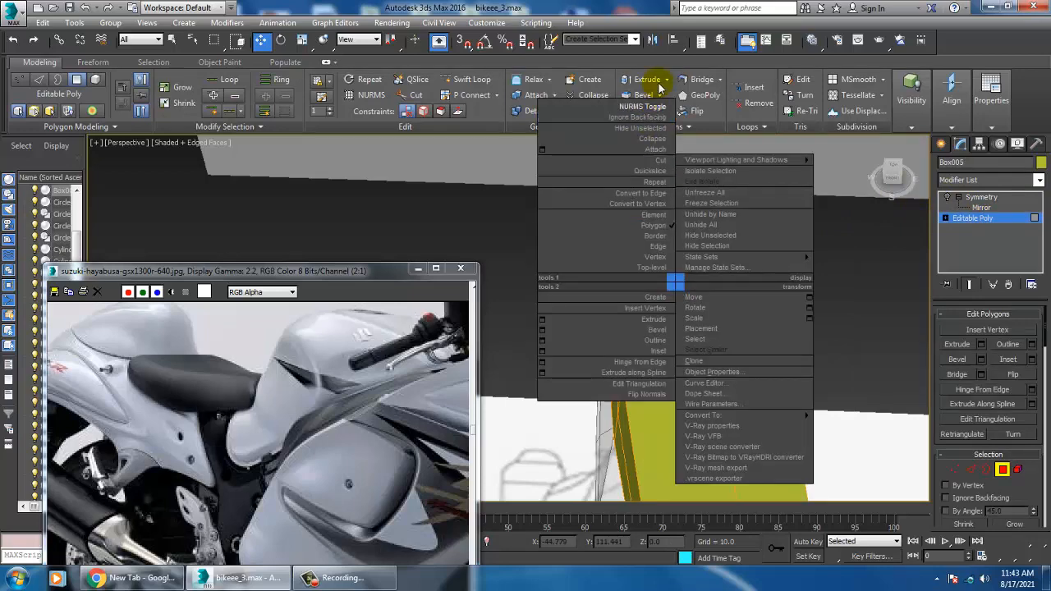
pyautogui.click(643, 107)
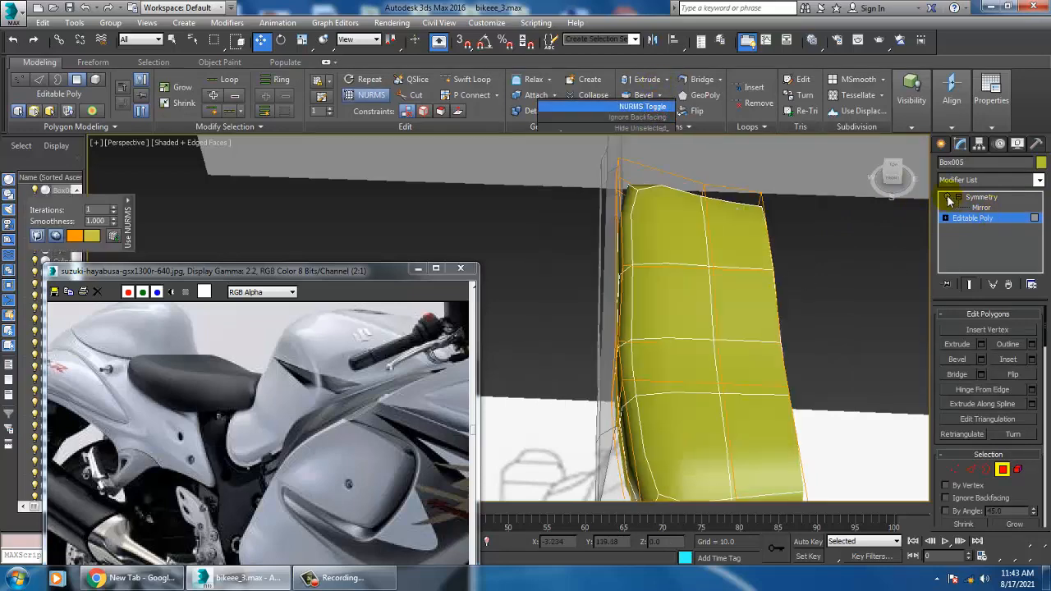
pyautogui.click(947, 198)
pyautogui.click(976, 199)
# Step: Select all objects in the scene and assign them one grey object color from the custom colors
pyautogui.keyDown('alt'); pyautogui.moveTo(907, 234); pyautogui.dragTo(686, 265, button='middle'); pyautogui.keyUp('alt')
pyautogui.scroll(-6, 712, 282)
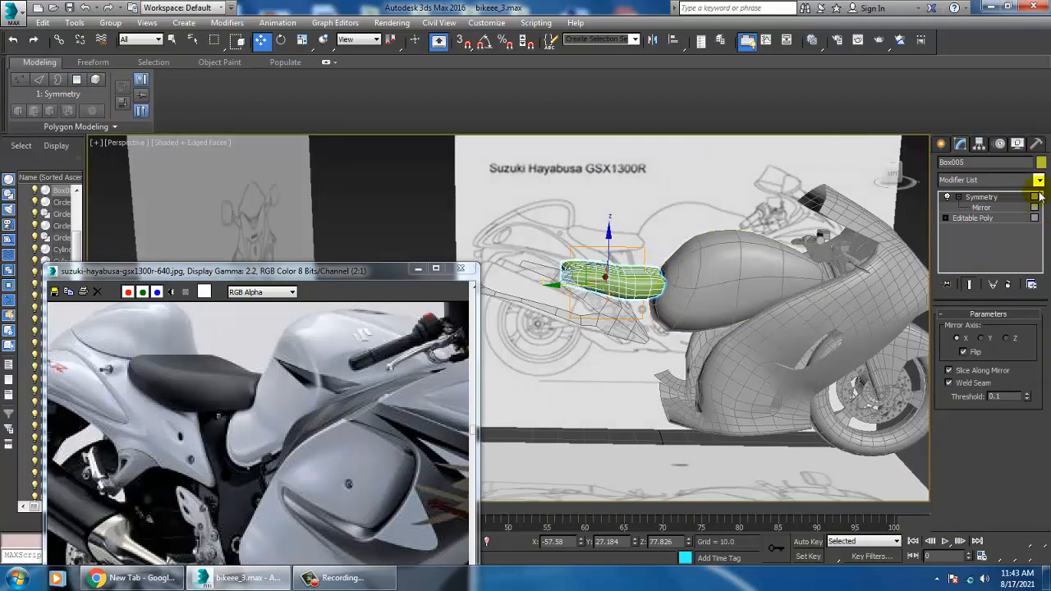
pyautogui.hotkey('ctrl', 'a')
pyautogui.click(1041, 162)
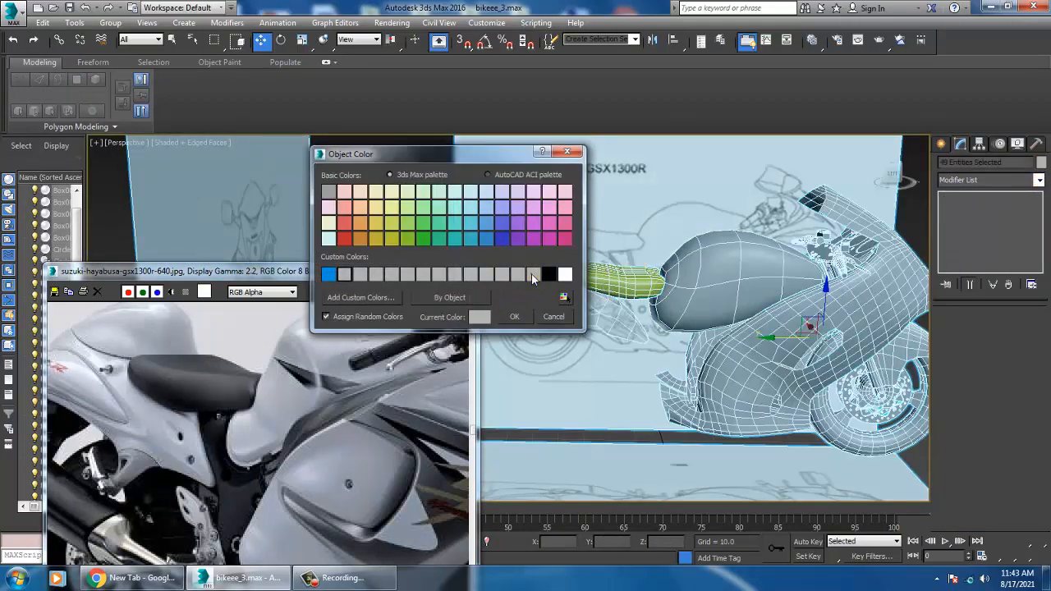
pyautogui.click(517, 323)
# Step: Examine the seat against the tank, side panel and side blueprint in the maximized Left view
pyautogui.moveTo(646, 343); pyautogui.dragTo(689, 332, button='middle')
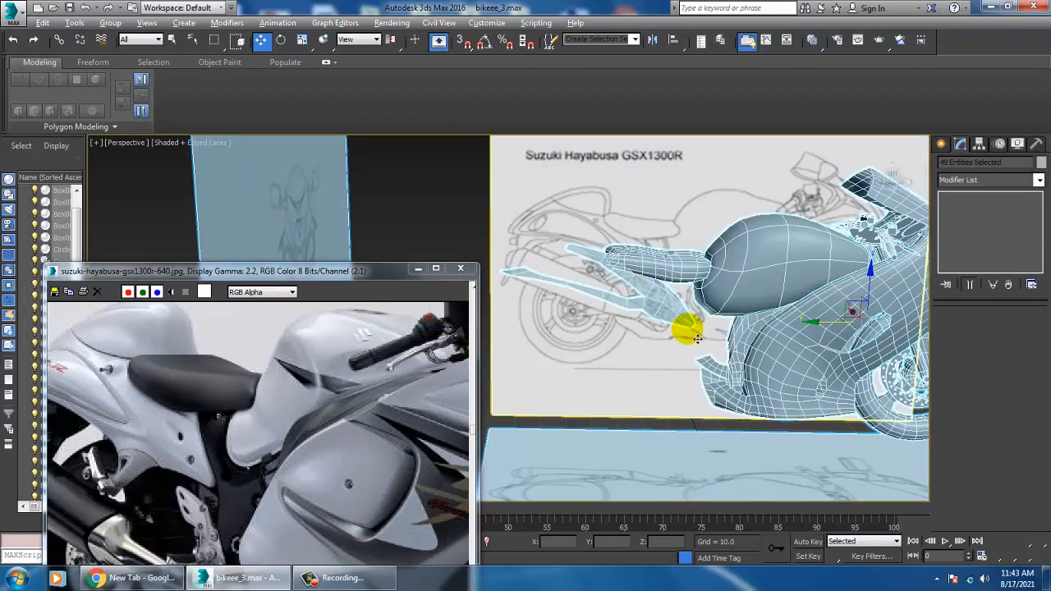
pyautogui.hotkey('alt', 'w')
pyautogui.middleClick(499, 387)
pyautogui.hotkey('alt', 'w')
pyautogui.moveTo(509, 384); pyautogui.dragTo(697, 322, button='middle')
pyautogui.scroll(-4, 697, 319)
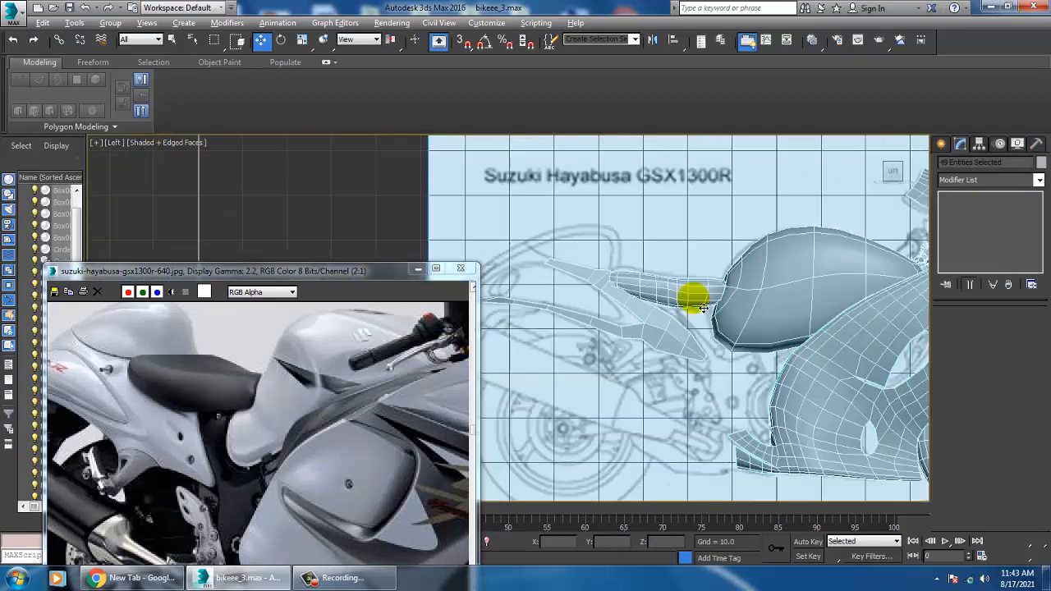
pyautogui.scroll(6, 662, 316)
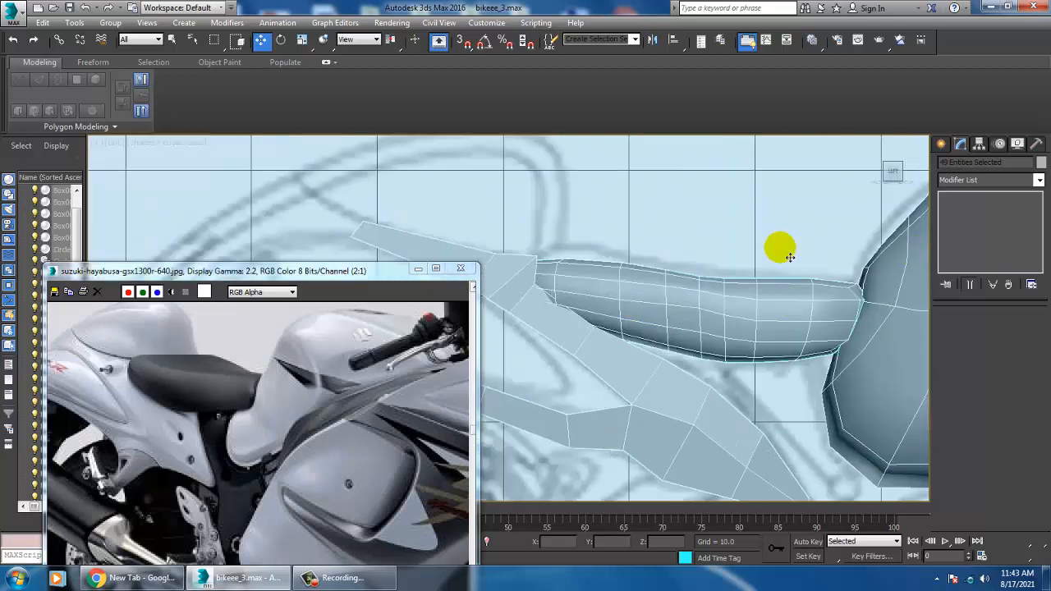
pyautogui.click(715, 305)
pyautogui.moveTo(680, 298); pyautogui.dragTo(711, 238, button='middle')
pyautogui.scroll(-3, 711, 253)
pyautogui.scroll(4, 692, 270)
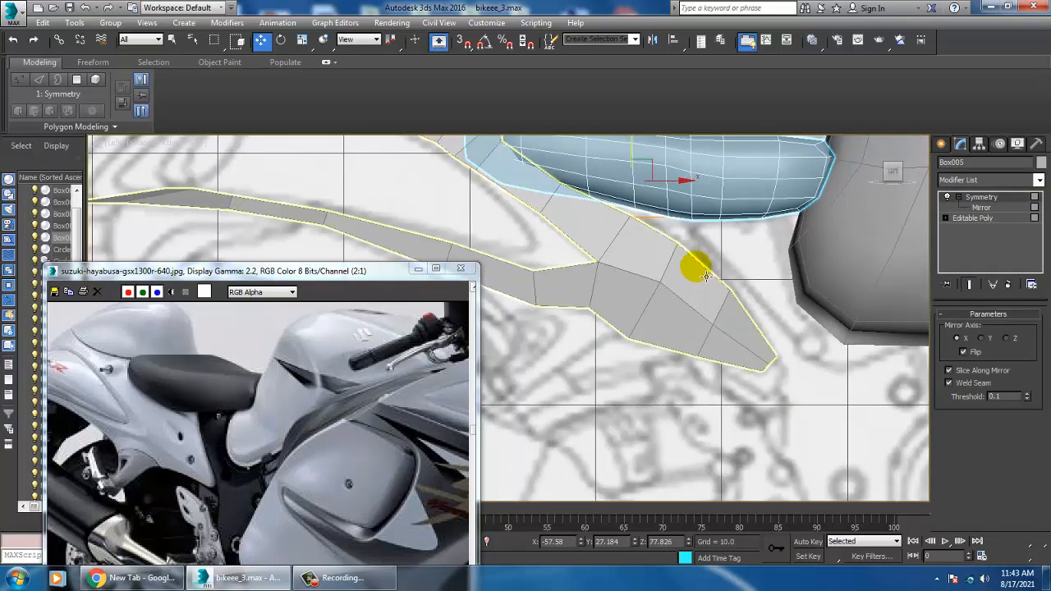
# Step: Move two upper-edge vertices of the side panel below the seat up against the seat's underside in the Left view
pyautogui.click(706, 276)
pyautogui.scroll(4, 708, 262)
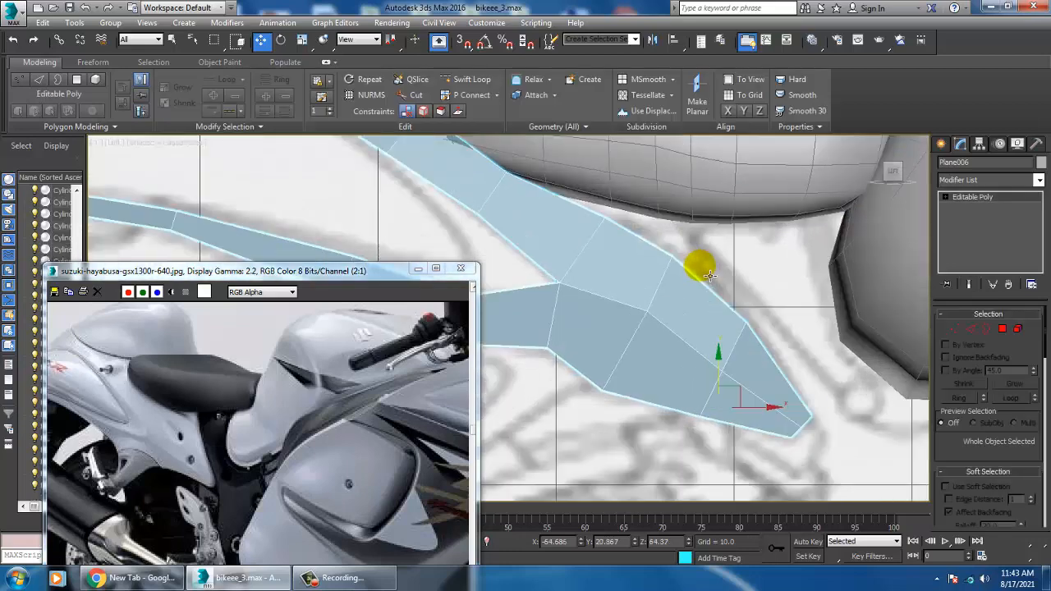
pyautogui.press('1')
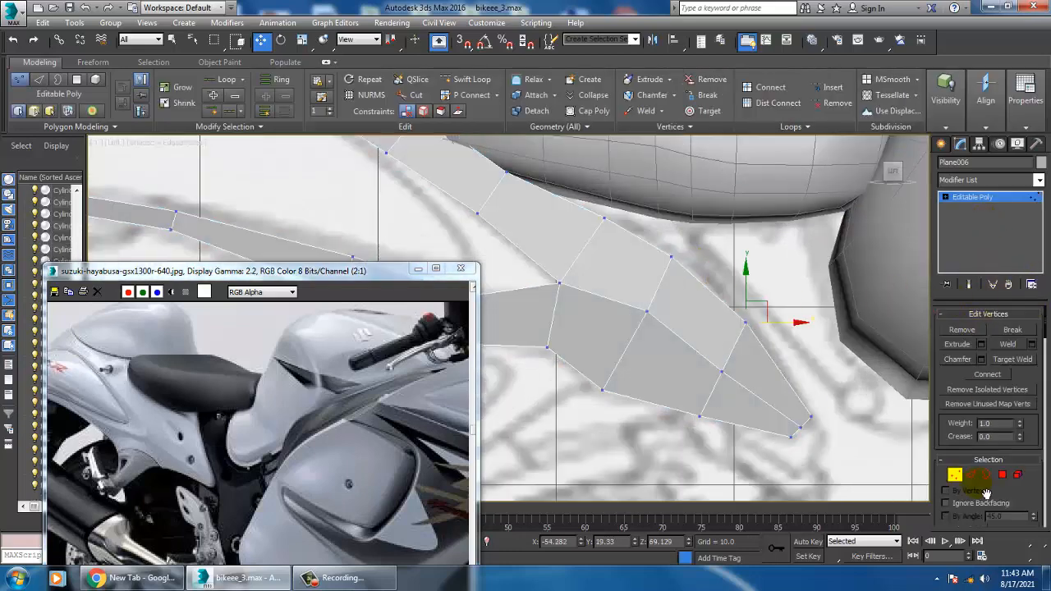
pyautogui.click(971, 475)
pyautogui.click(608, 239)
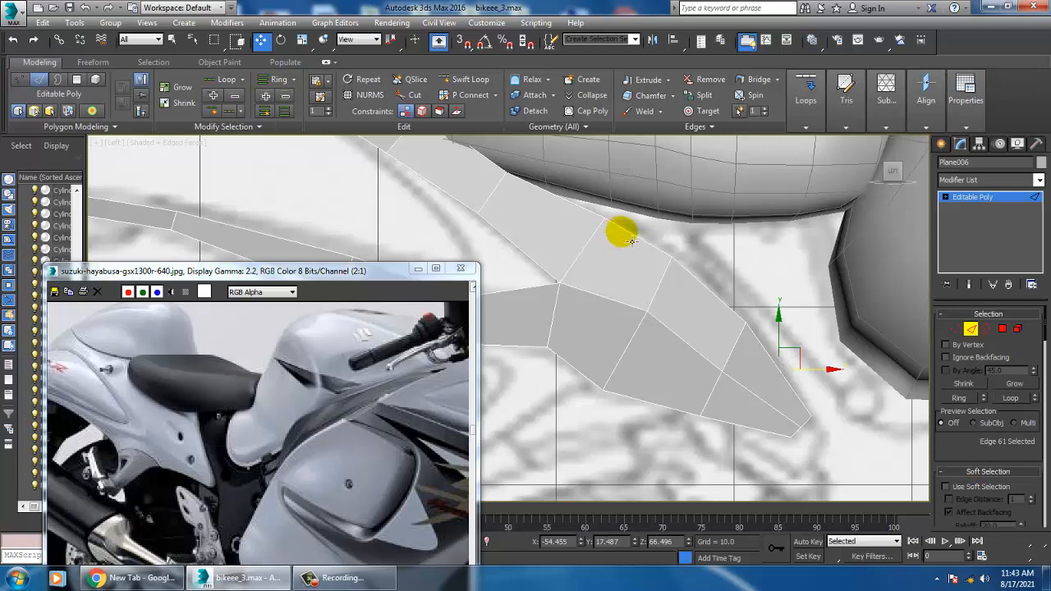
pyautogui.moveTo(693, 268); pyautogui.dragTo(702, 302, button='middle')
pyautogui.scroll(2, 702, 302)
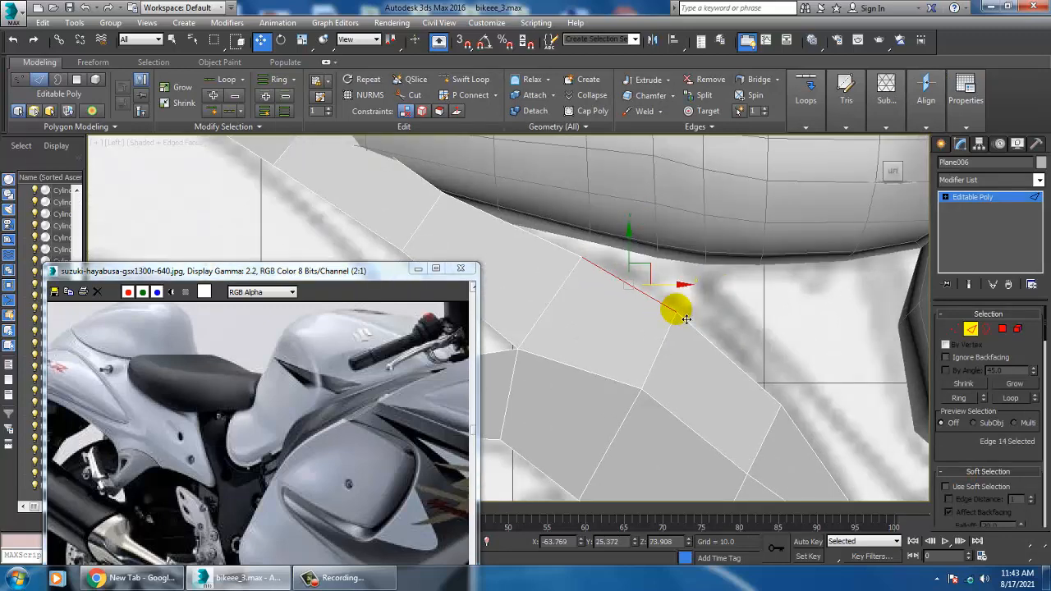
pyautogui.press('1')
pyautogui.moveTo(550, 248); pyautogui.dragTo(622, 228)
pyautogui.moveTo(655, 294); pyautogui.dragTo(711, 332)
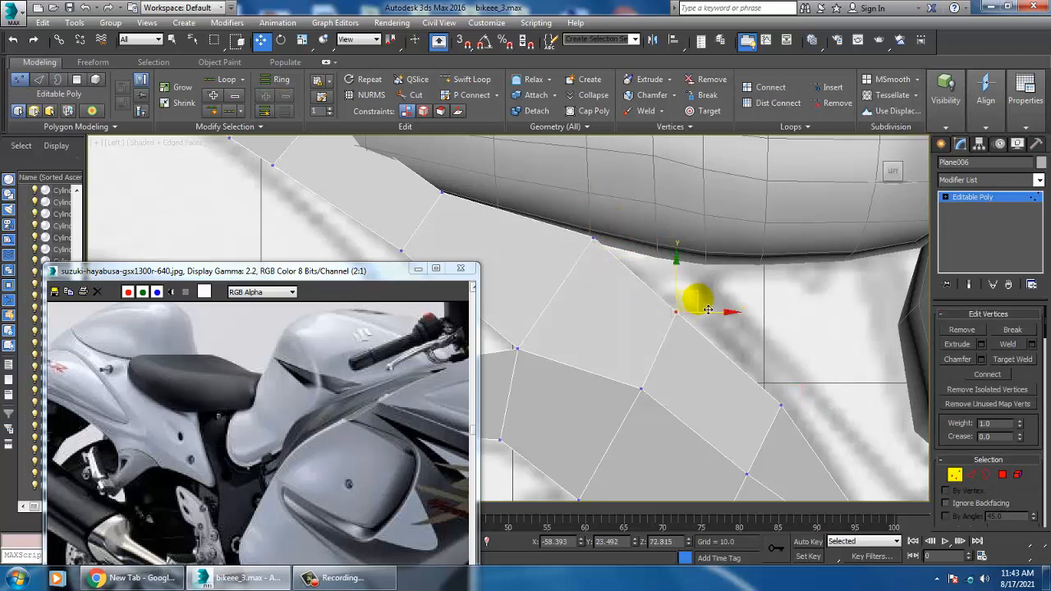
pyautogui.moveTo(695, 294); pyautogui.dragTo(721, 239)
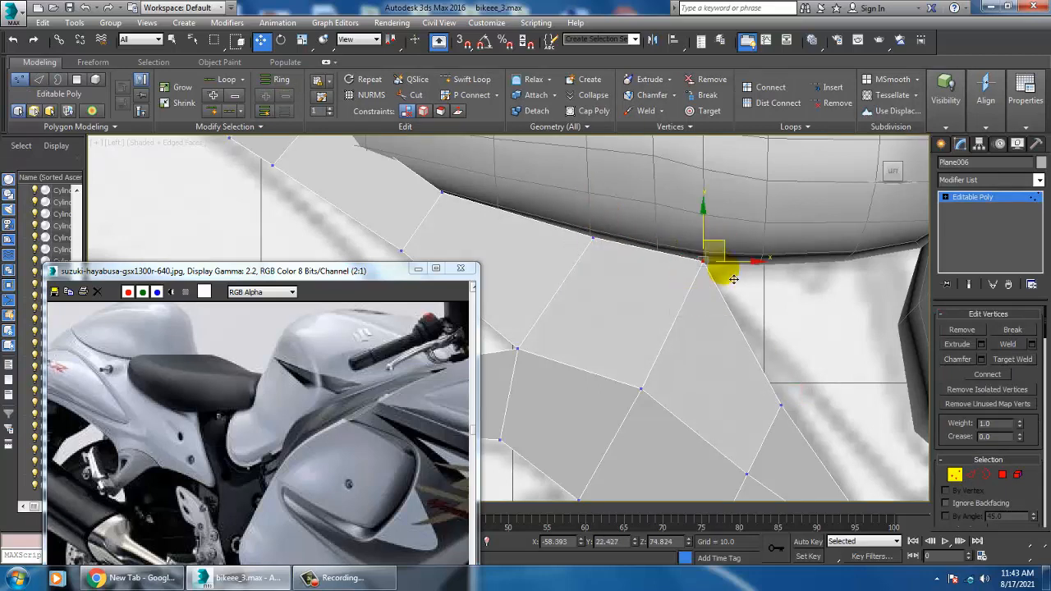
# Step: Reshape the side panel's front end in the Left view by moving its front-edge vertex up and forward and its tip vertices down
pyautogui.scroll(-2, 739, 315)
pyautogui.moveTo(742, 320); pyautogui.dragTo(673, 267, button='middle')
pyautogui.scroll(-2, 673, 267)
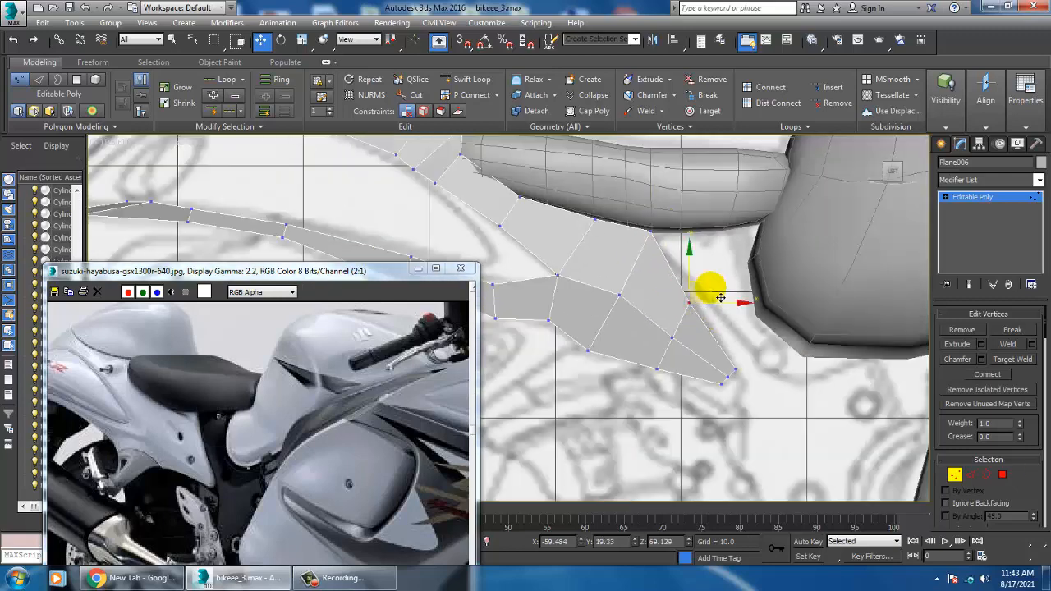
pyautogui.moveTo(727, 289); pyautogui.dragTo(733, 283)
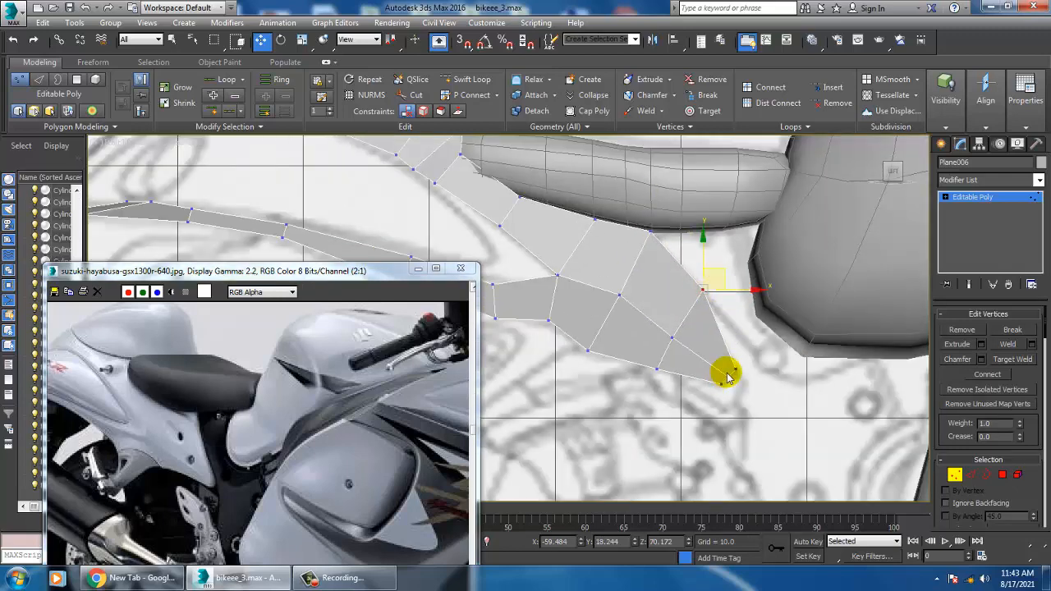
pyautogui.moveTo(754, 377); pyautogui.dragTo(775, 375)
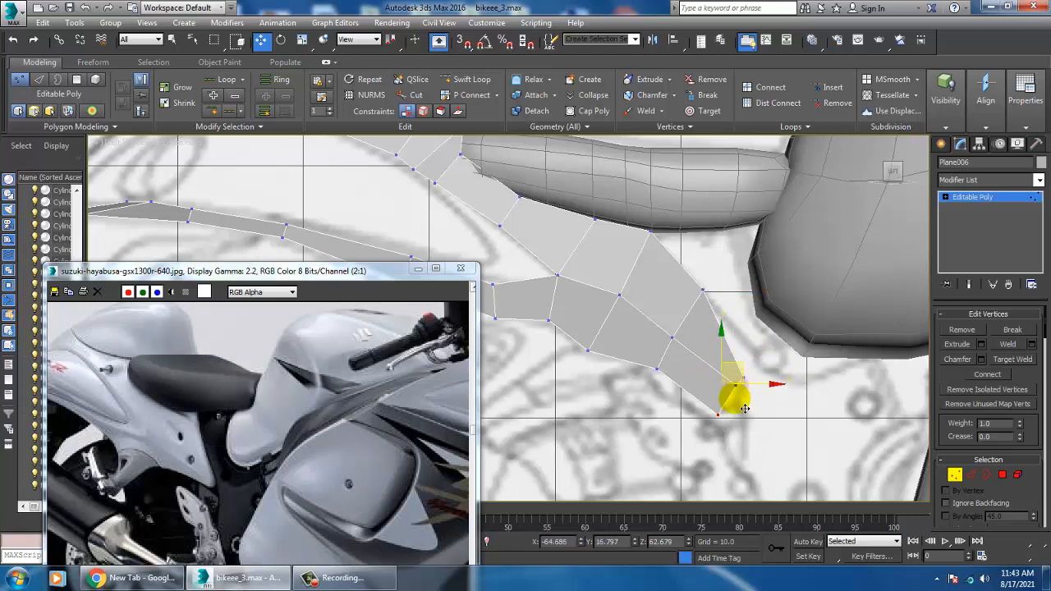
# Step: Shift the vertices at the side panel's front tip inward toward the tank in the Perspective view, to about X -60.816
pyautogui.moveTo(756, 395); pyautogui.dragTo(612, 285, button='middle')
pyautogui.hotkey('alt', 'w')
pyautogui.hotkey('alt', 'w')
pyautogui.scroll(5, 647, 339)
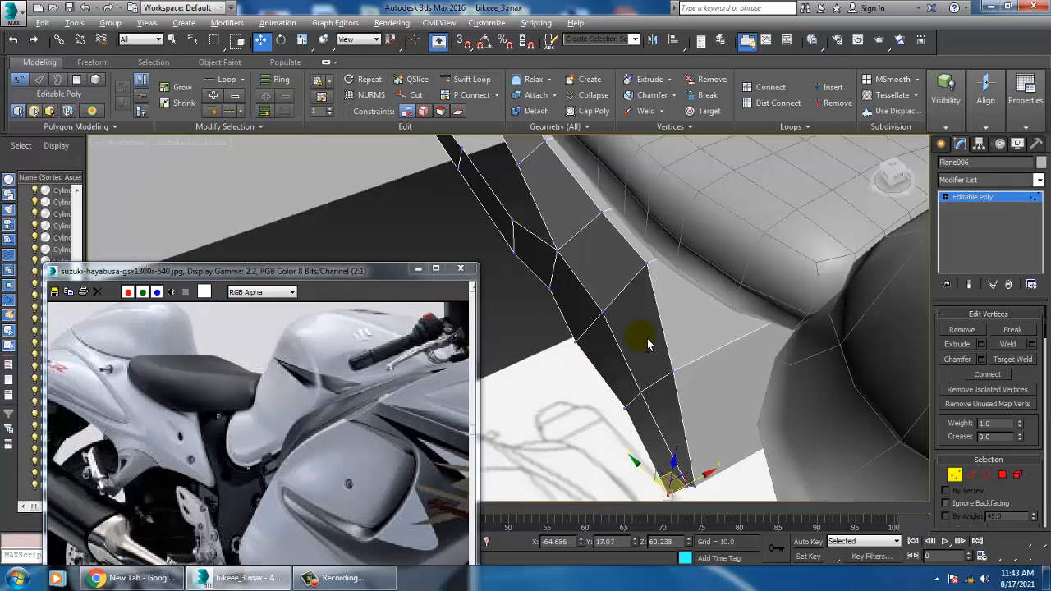
pyautogui.keyDown('alt'); pyautogui.moveTo(647, 338); pyautogui.dragTo(659, 408, button='middle'); pyautogui.keyUp('alt')
pyautogui.scroll(4, 660, 349)
pyautogui.scroll(-6, 669, 333)
pyautogui.scroll(3, 657, 408)
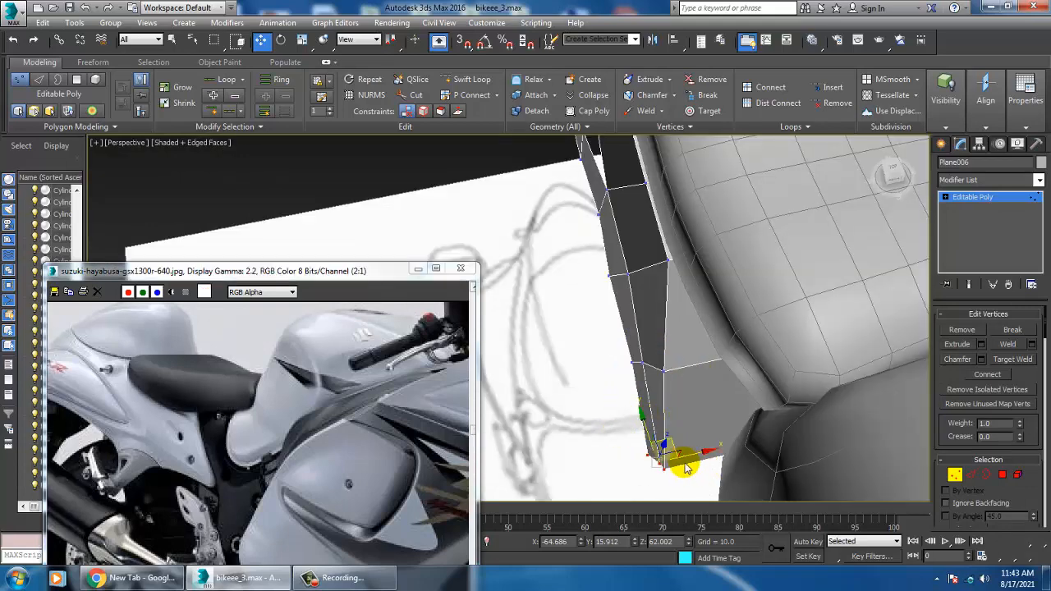
pyautogui.moveTo(698, 469); pyautogui.dragTo(721, 456)
pyautogui.moveTo(609, 339); pyautogui.dragTo(702, 364)
pyautogui.keyDown('alt'); pyautogui.moveTo(726, 361); pyautogui.dragTo(683, 380, button='middle'); pyautogui.keyUp('alt')
pyautogui.moveTo(681, 382); pyautogui.dragTo(715, 415)
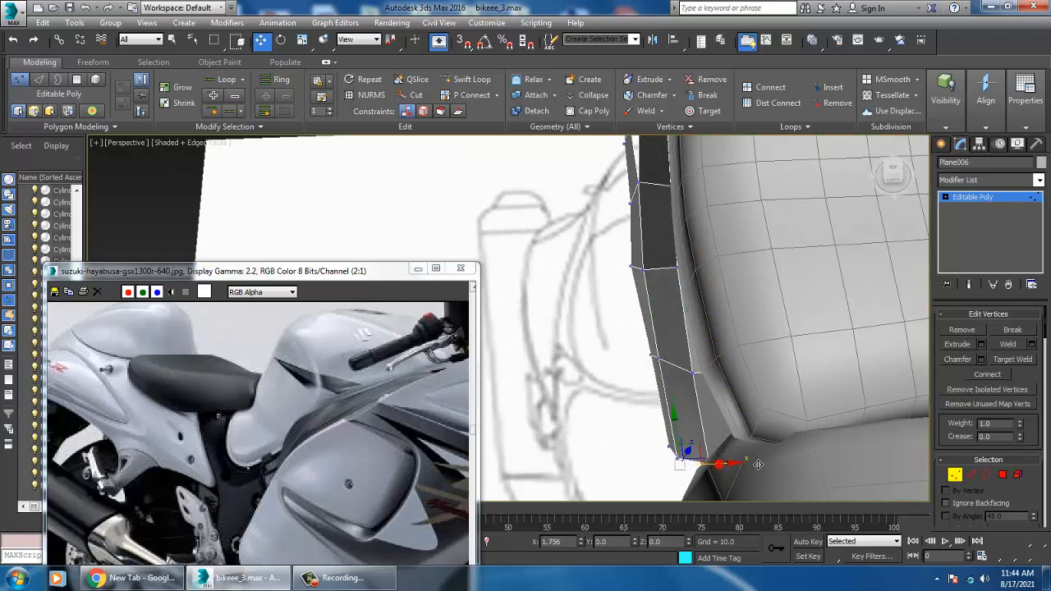
pyautogui.moveTo(758, 465); pyautogui.dragTo(760, 465)
# Step: Leave the side panel's vertex editing and select the fuel tank
pyautogui.keyDown('alt'); pyautogui.moveTo(645, 364); pyautogui.dragTo(608, 376, button='middle'); pyautogui.keyUp('alt')
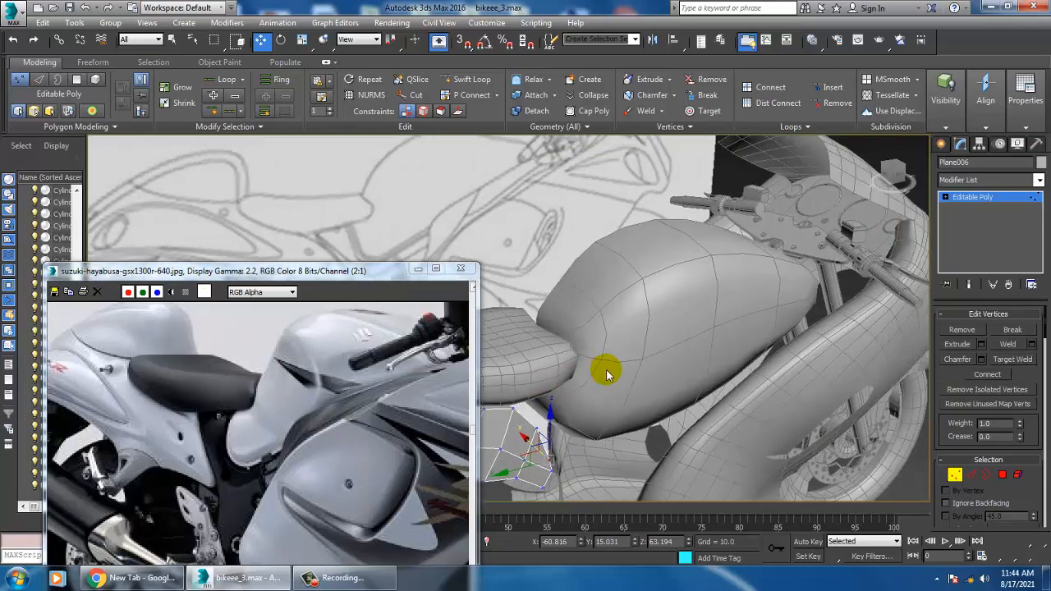
pyautogui.click(634, 325)
pyautogui.click(995, 198)
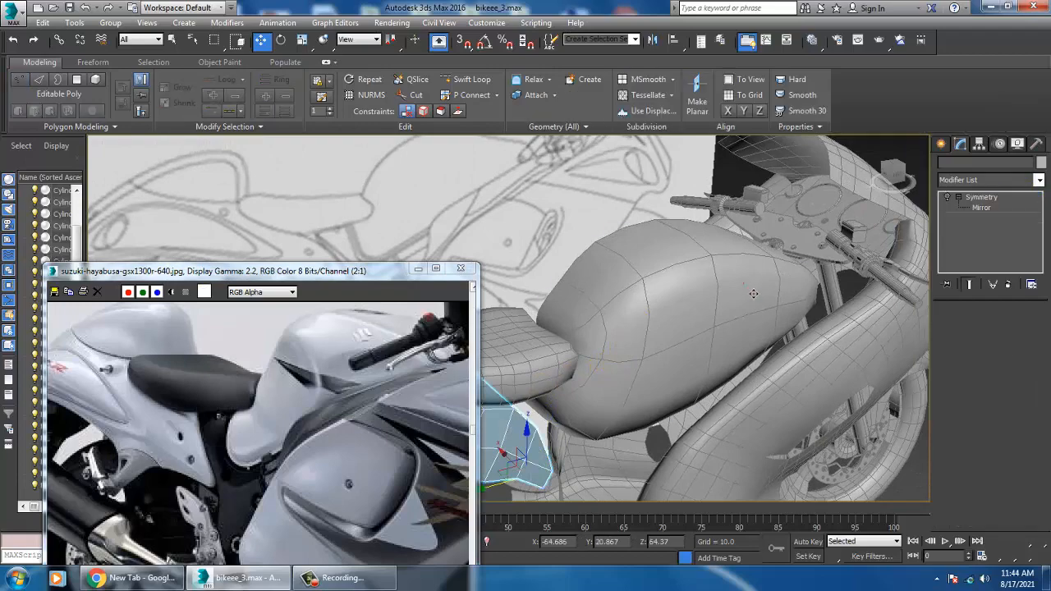
# Step: Turn off the fuel tank's Symmetry and move its centre-seam edge loop about -2.68 along X to narrow the half
pyautogui.click(743, 284)
pyautogui.click(948, 199)
pyautogui.keyDown('alt'); pyautogui.moveTo(672, 306); pyautogui.dragTo(599, 349, button='middle'); pyautogui.keyUp('alt')
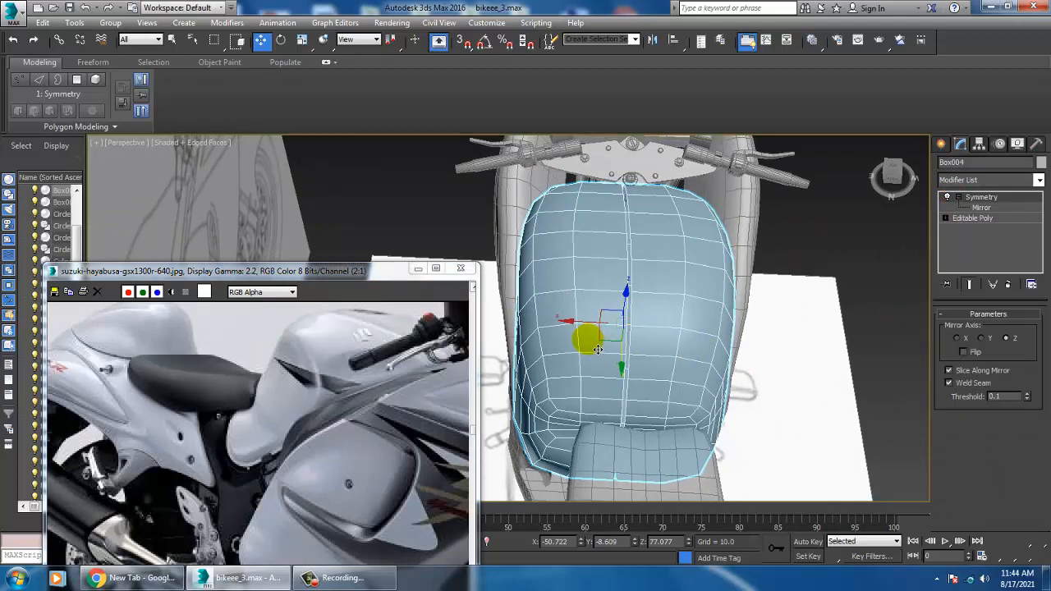
pyautogui.keyDown('alt'); pyautogui.moveTo(615, 362); pyautogui.dragTo(689, 289, button='middle'); pyautogui.keyUp('alt')
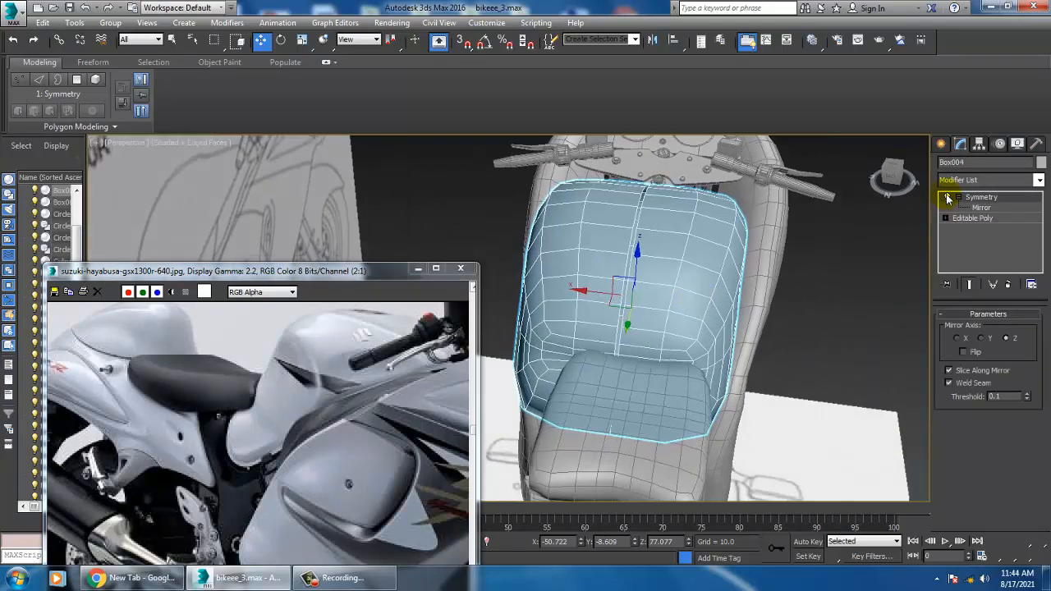
pyautogui.click(948, 200)
pyautogui.click(947, 219)
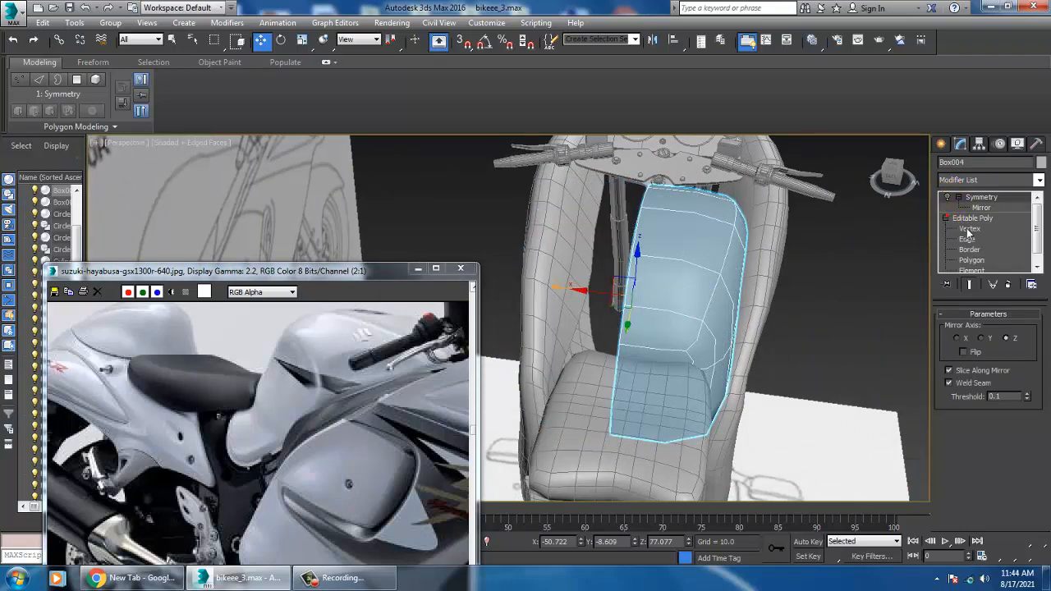
pyautogui.click(968, 239)
pyautogui.click(629, 278)
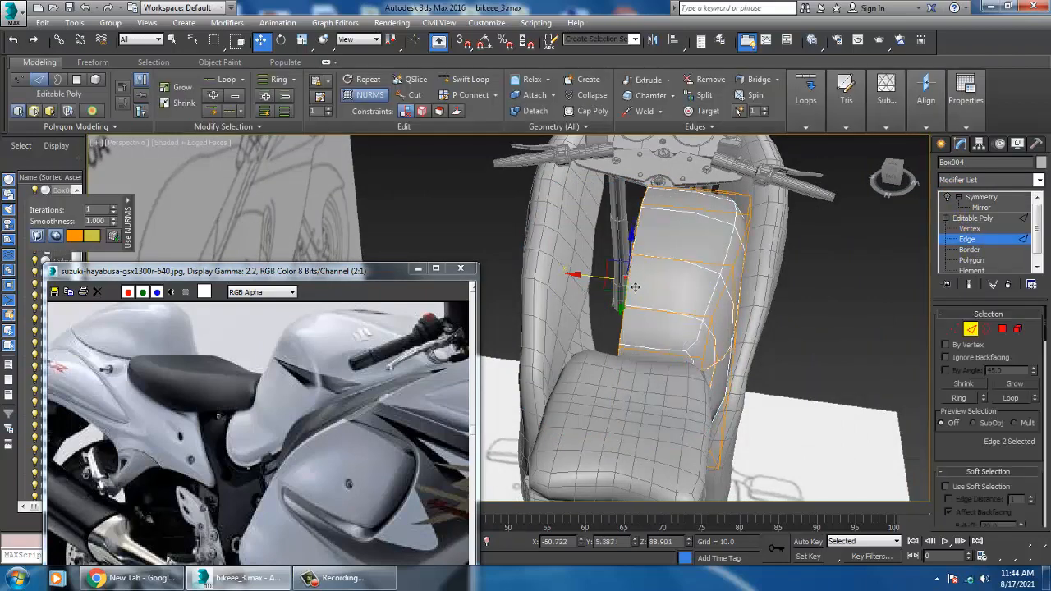
pyautogui.click(646, 288)
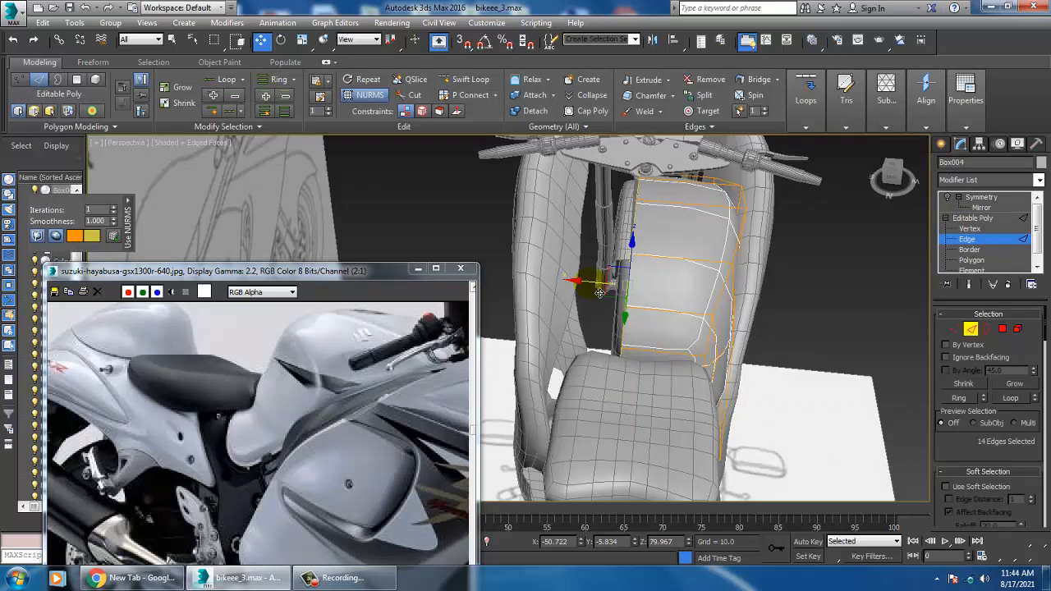
pyautogui.moveTo(600, 292); pyautogui.dragTo(611, 293)
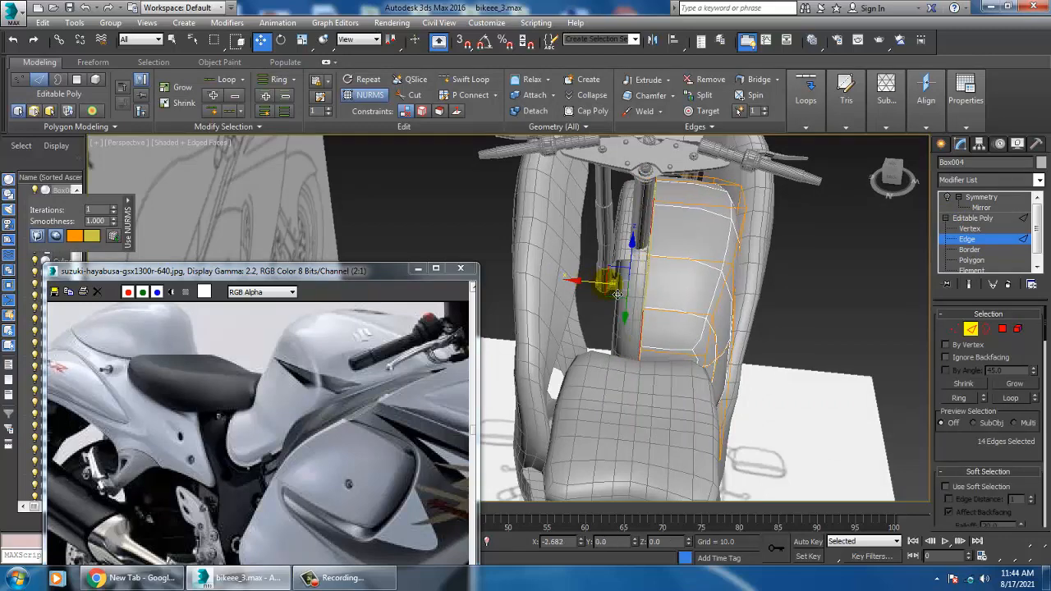
# Step: Turn the tank's Symmetry back on and shift its mirror plane to about X -53.404 so the two halves meet
pyautogui.keyDown('alt'); pyautogui.moveTo(648, 288); pyautogui.dragTo(700, 294, button='middle'); pyautogui.keyUp('alt')
pyautogui.click(963, 201)
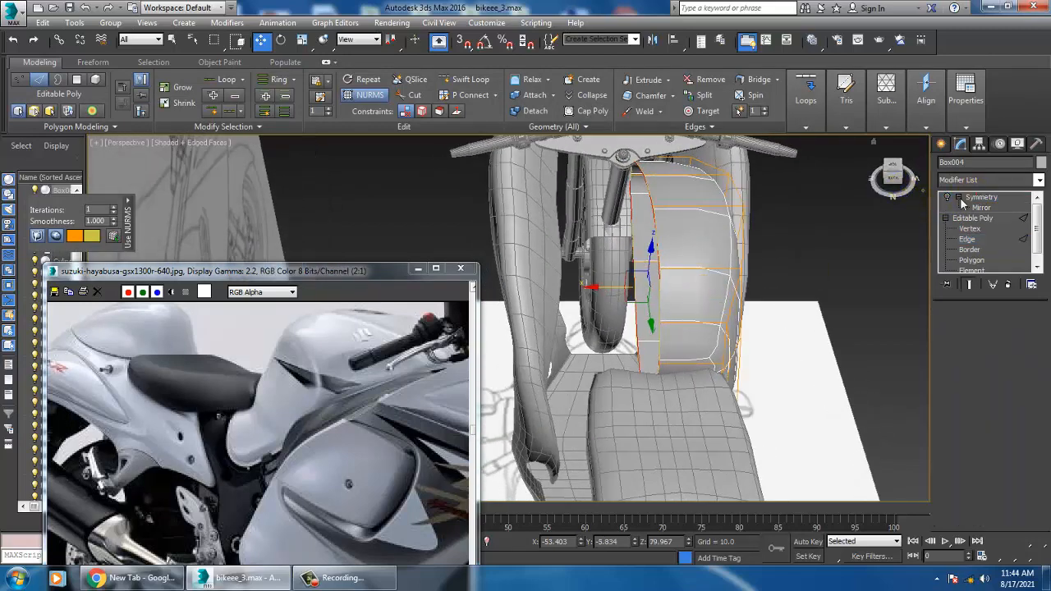
pyautogui.click(950, 199)
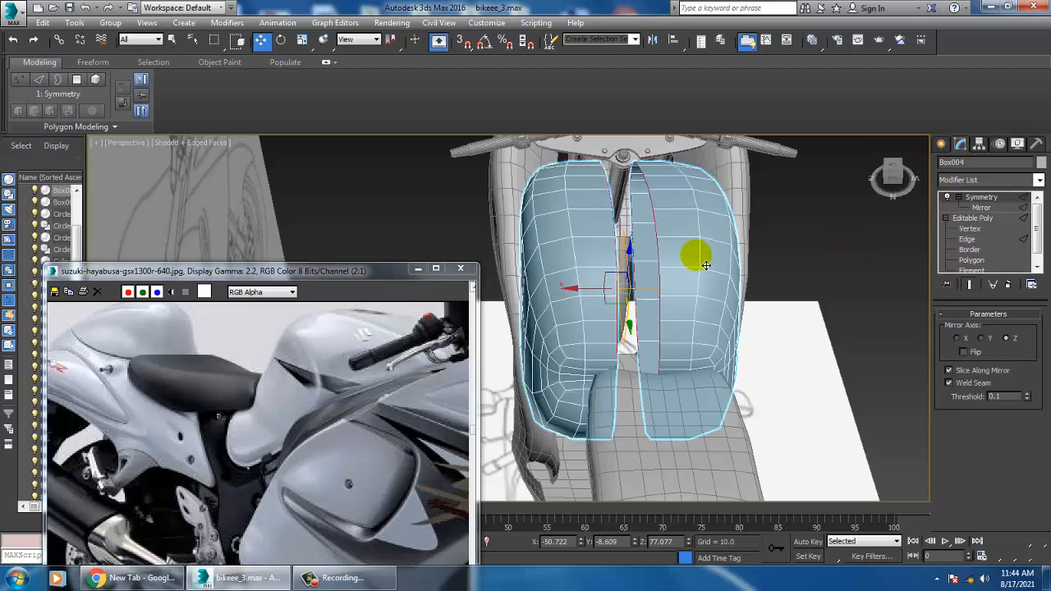
pyautogui.moveTo(582, 290); pyautogui.dragTo(610, 293)
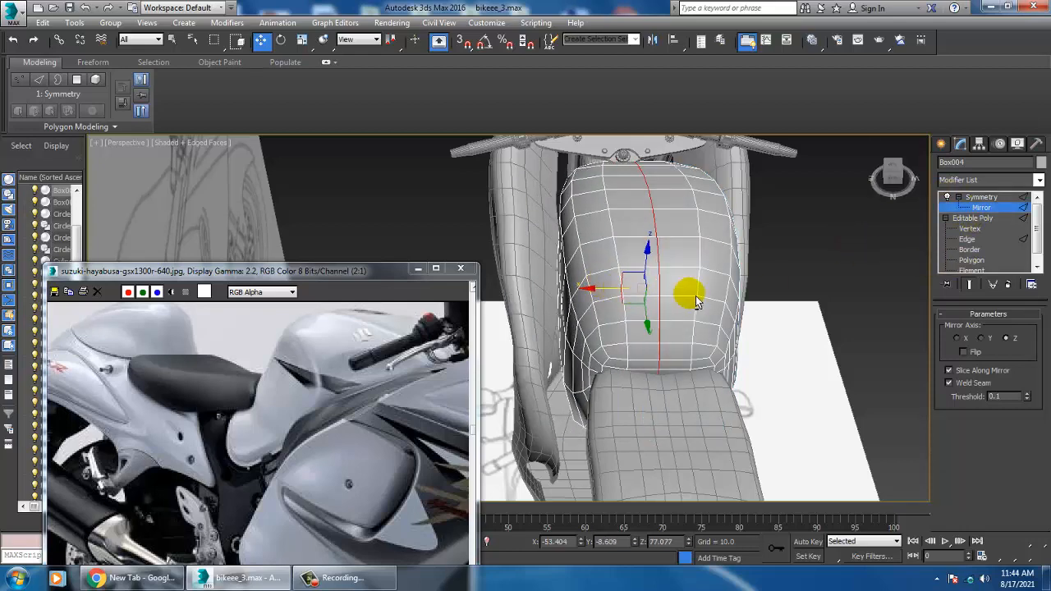
pyautogui.keyDown('alt'); pyautogui.moveTo(695, 301); pyautogui.dragTo(676, 282, button='middle'); pyautogui.keyUp('alt')
pyautogui.click(981, 197)
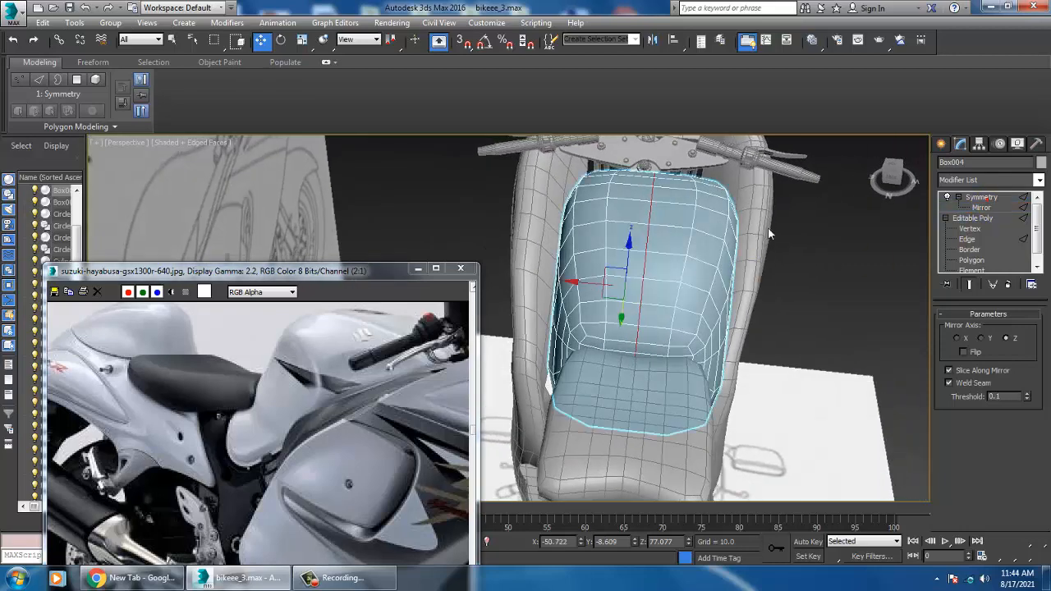
# Step: Select the seat together with the tank and move both about 0.78 along X in the Top view to match the blueprint
pyautogui.keyDown('ctrl'); pyautogui.click(603, 401); pyautogui.keyUp('ctrl')
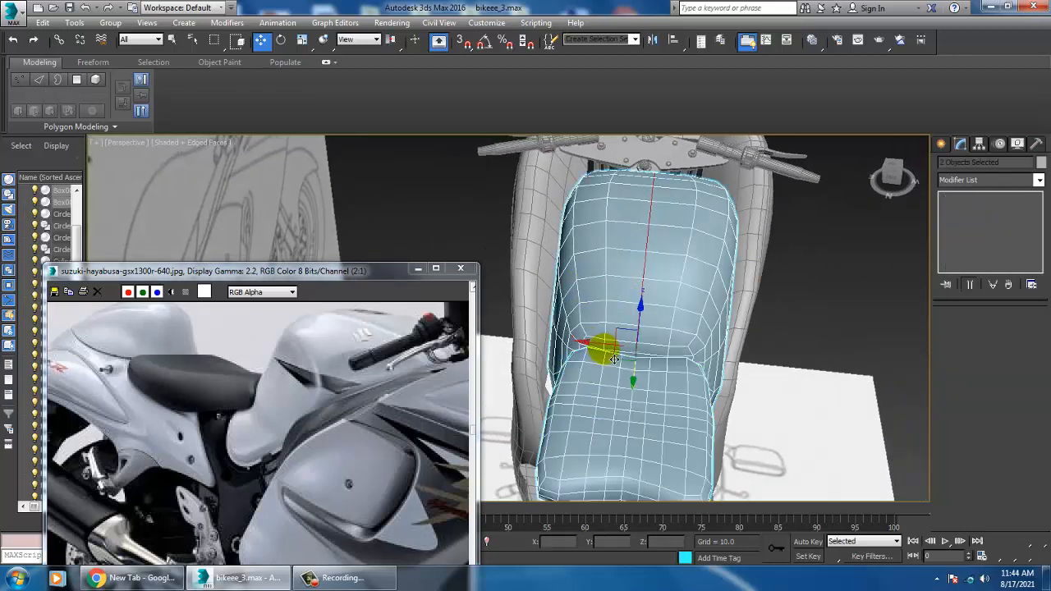
pyautogui.hotkey('alt', 'w')
pyautogui.hotkey('alt', 'w')
pyautogui.scroll(-2, 550, 277)
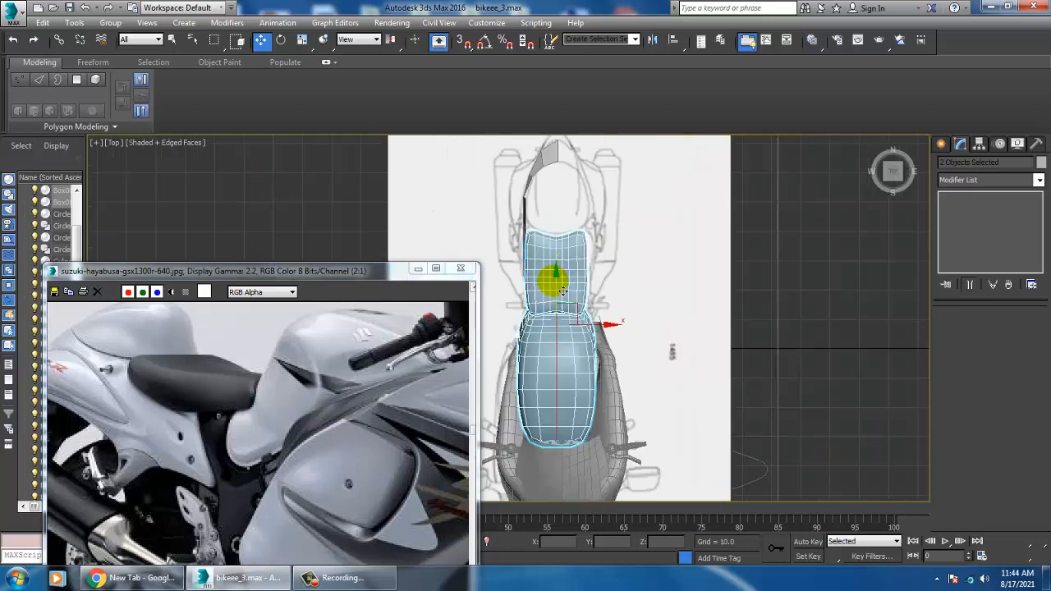
pyautogui.moveTo(550, 276); pyautogui.dragTo(590, 322, button='middle')
pyautogui.scroll(2, 595, 326)
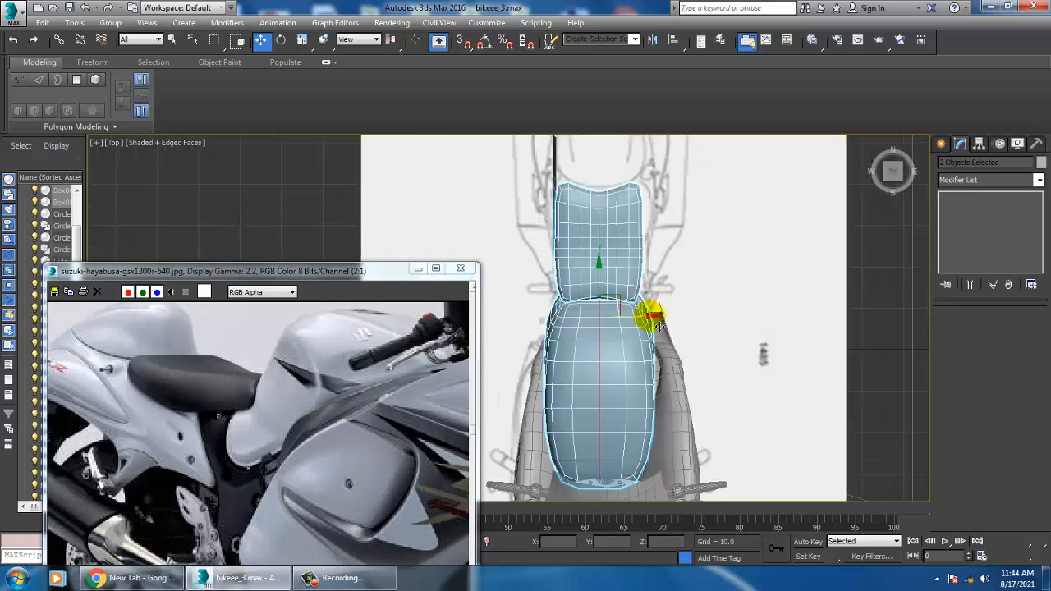
pyautogui.moveTo(660, 327); pyautogui.dragTo(664, 327)
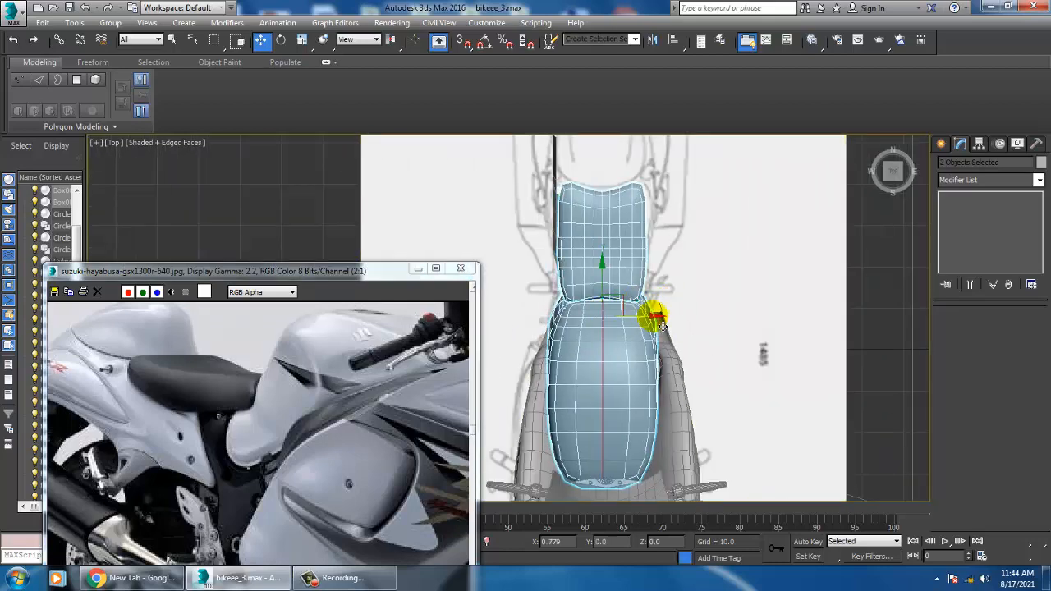
# Step: Select the seat and examine how it lines up with the blueprint, tank and side panel in the Top and Perspective views
pyautogui.scroll(3, 633, 263)
pyautogui.click(633, 235)
pyautogui.moveTo(638, 177); pyautogui.dragTo(649, 305, button='middle')
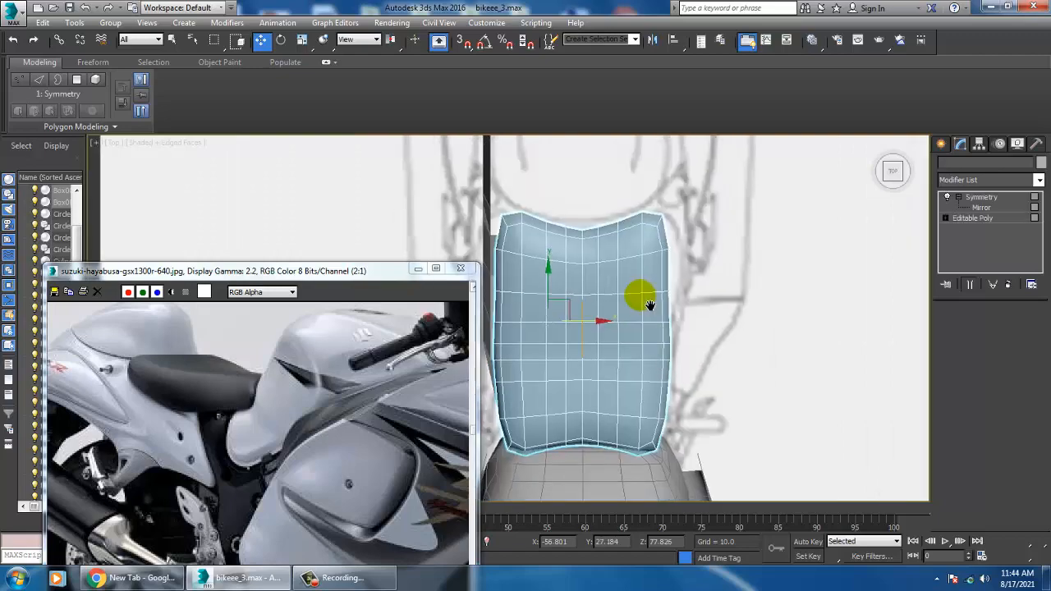
pyautogui.hotkey('alt', 'w')
pyautogui.middleClick(677, 378)
pyautogui.hotkey('alt', 'w')
pyautogui.keyDown('alt'); pyautogui.moveTo(677, 378); pyautogui.dragTo(663, 353, button='middle'); pyautogui.keyUp('alt')
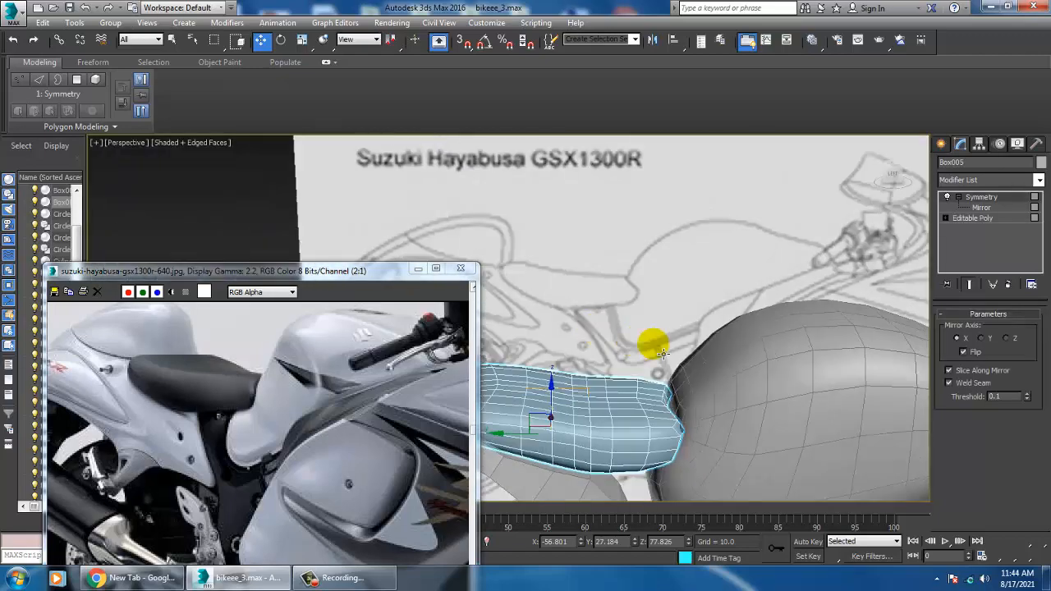
pyautogui.moveTo(766, 443); pyautogui.dragTo(619, 286, button='middle')
pyautogui.scroll(-5, 619, 286)
pyautogui.keyDown('alt'); pyautogui.moveTo(727, 329); pyautogui.dragTo(671, 314, button='middle'); pyautogui.keyUp('alt')
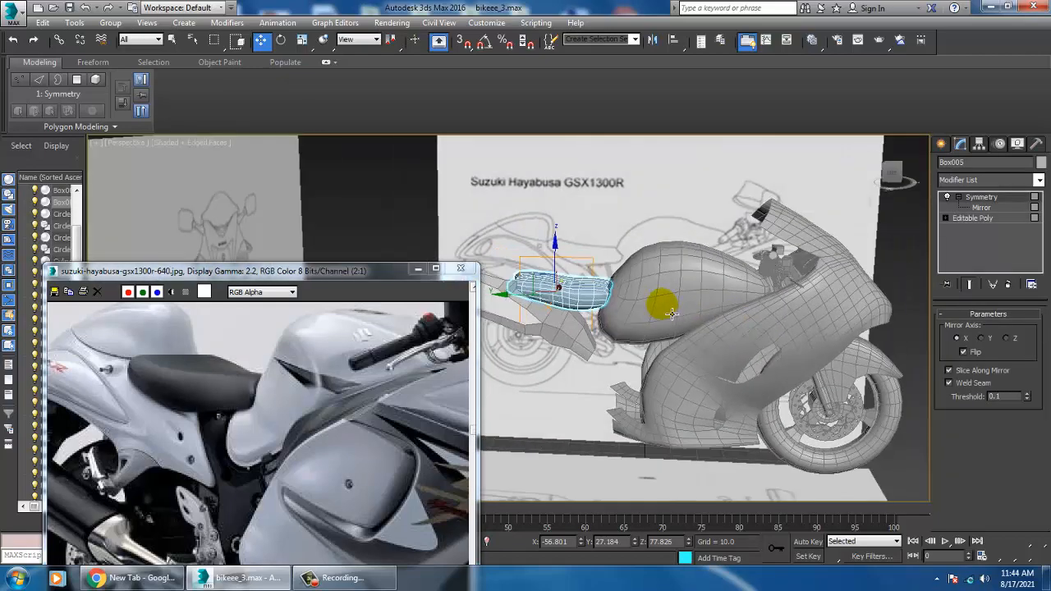
pyautogui.scroll(-4, 672, 314)
pyautogui.scroll(2, 673, 313)
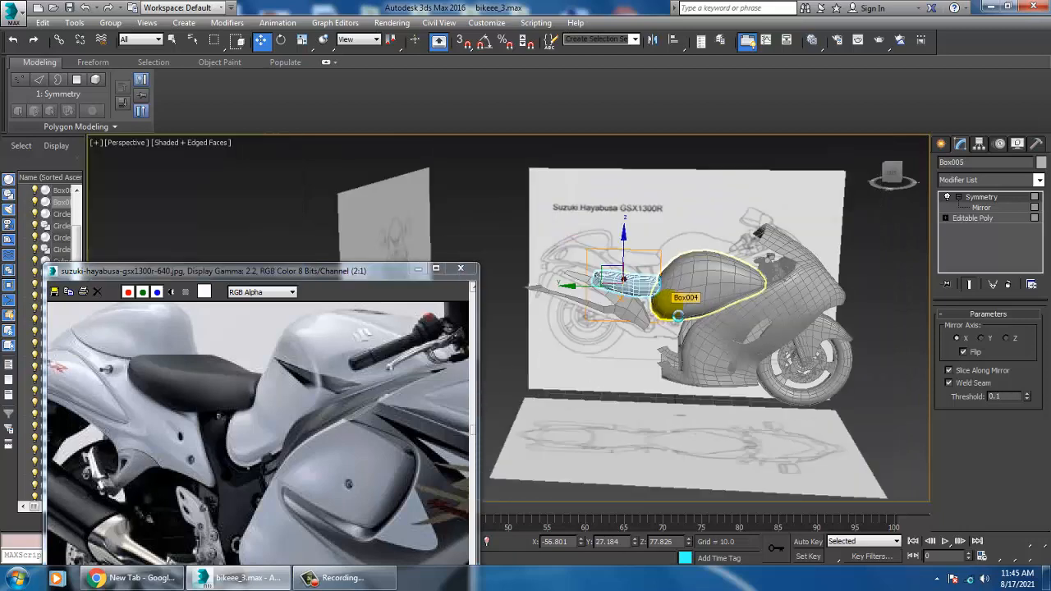
pyautogui.scroll(8, 670, 310)
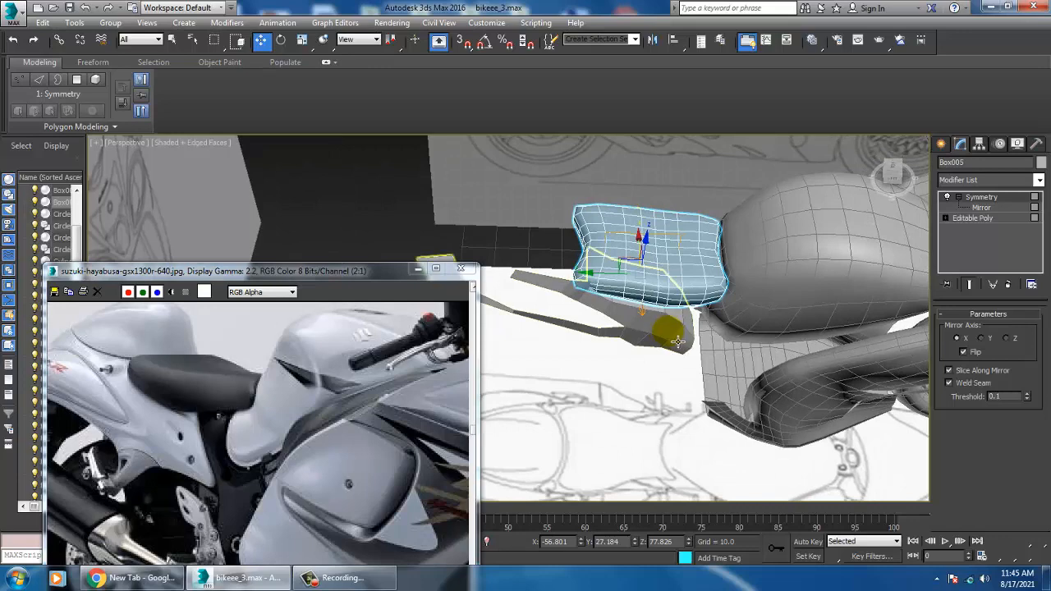
pyautogui.keyDown('alt'); pyautogui.moveTo(666, 330); pyautogui.dragTo(563, 293, button='middle'); pyautogui.keyUp('alt')
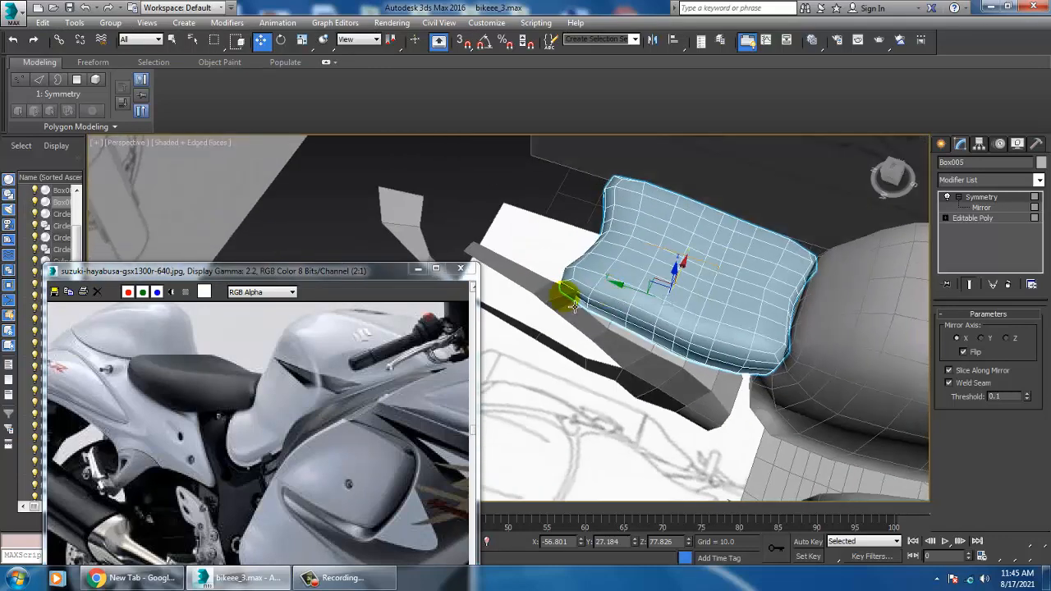
# Step: Extend the side panel's upper arm in the Left view by extruding its rear end edge backward along the blueprint's tail outline
pyautogui.click(557, 311)
pyautogui.hotkey('alt', 'w')
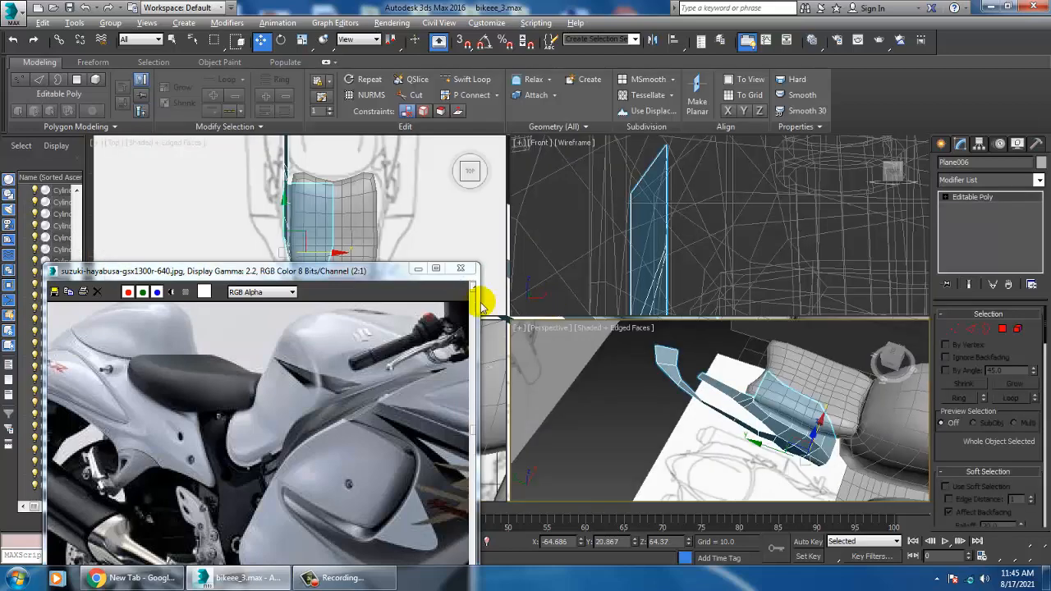
pyautogui.rightClick(493, 381)
pyautogui.hotkey('alt', 'w')
pyautogui.scroll(-1, 719, 323)
pyautogui.moveTo(550, 304); pyautogui.dragTo(666, 324, button='middle')
pyautogui.moveTo(589, 294); pyautogui.dragTo(788, 331, button='middle')
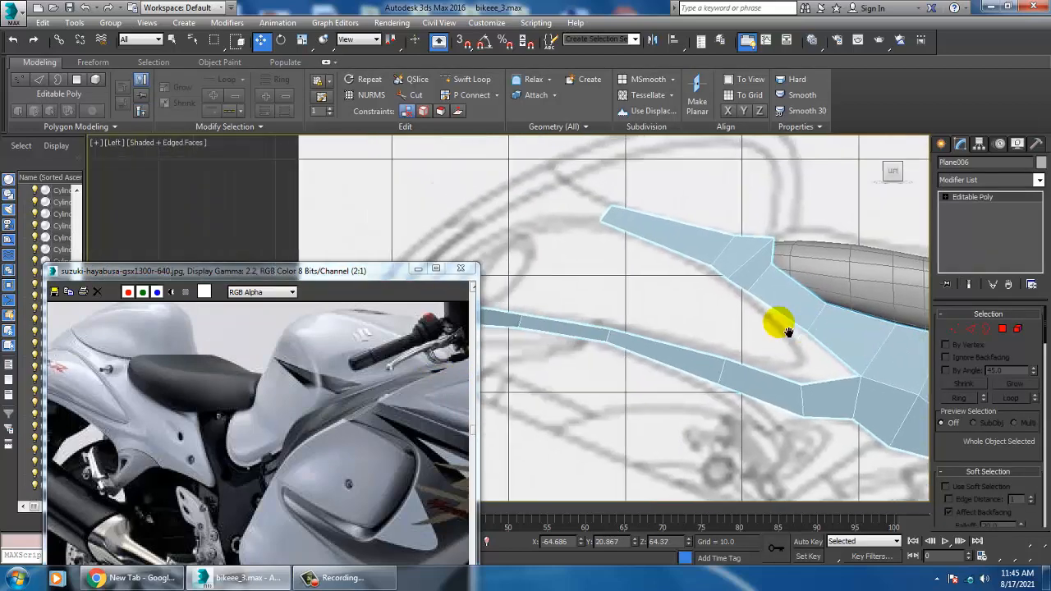
pyautogui.moveTo(631, 272); pyautogui.dragTo(706, 299, button='middle')
pyautogui.scroll(-2, 722, 298)
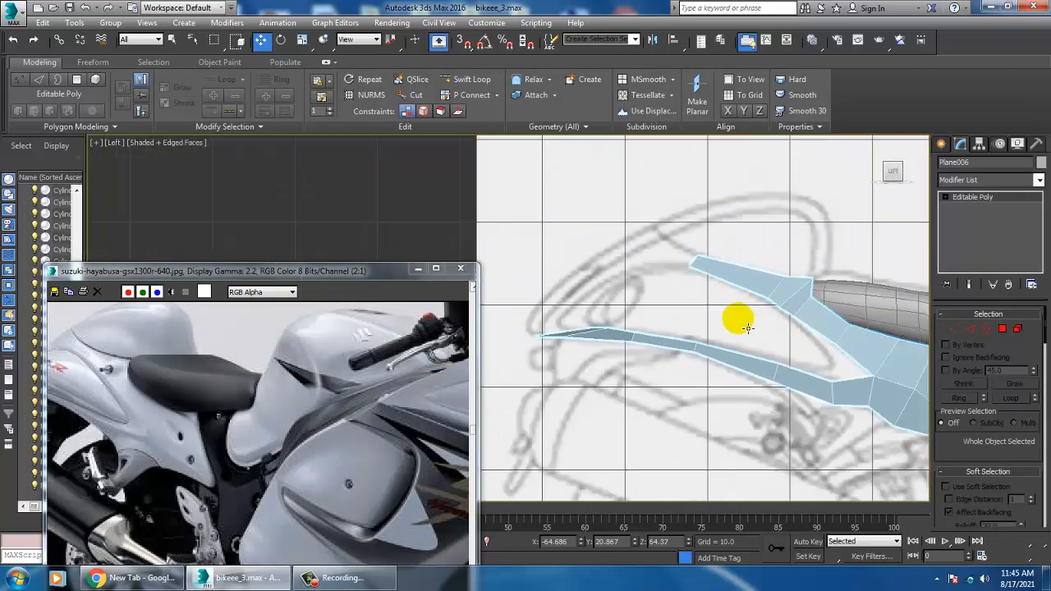
pyautogui.scroll(2, 739, 325)
pyautogui.click(971, 330)
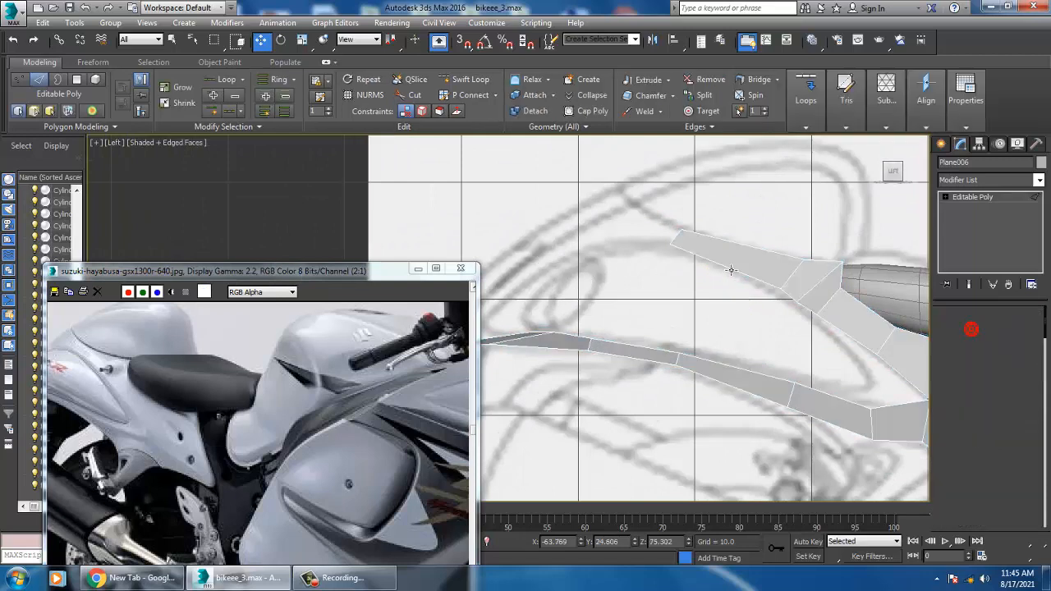
pyautogui.click(677, 236)
pyautogui.scroll(3, 688, 243)
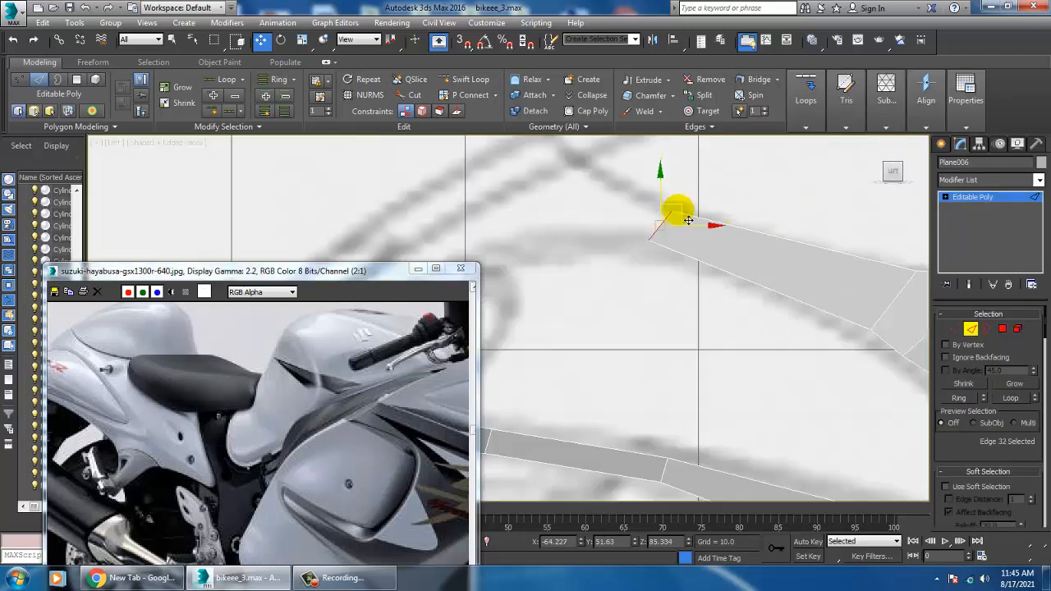
pyautogui.keyDown('shift'); pyautogui.moveTo(683, 217); pyautogui.dragTo(587, 196); pyautogui.keyUp('shift')
pyautogui.moveTo(598, 207); pyautogui.dragTo(751, 228, button='middle')
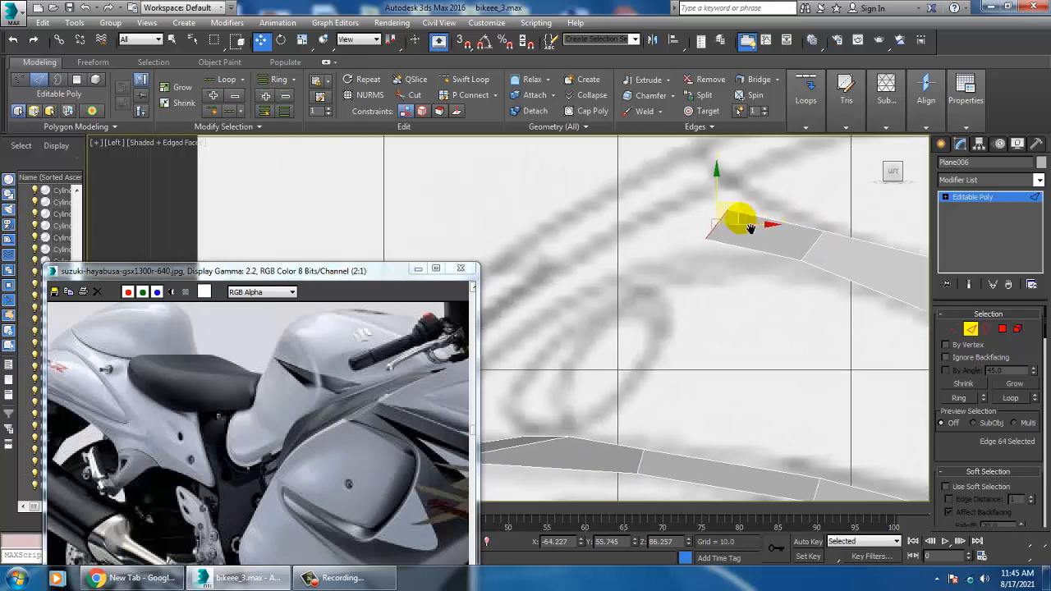
# Step: Move the extension's upper end vertex to about Y 55.737, Z 88.121 and its lower one to about Y 56.817, Z 84.652
pyautogui.press('1')
pyautogui.click(691, 233)
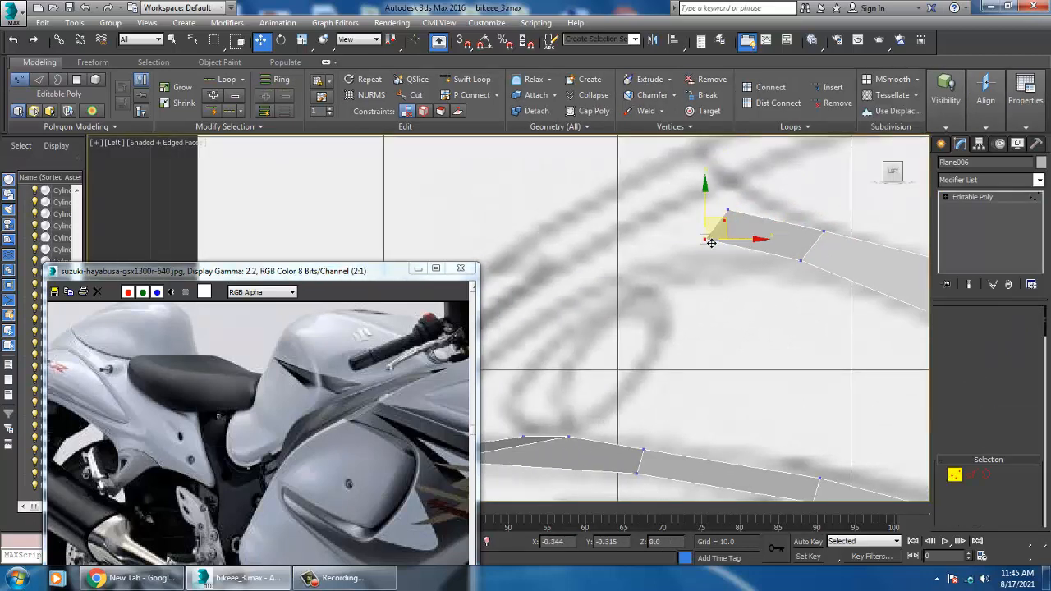
pyautogui.moveTo(733, 236); pyautogui.dragTo(689, 259)
pyautogui.moveTo(743, 200); pyautogui.dragTo(730, 170)
pyautogui.scroll(-3, 741, 210)
pyautogui.moveTo(788, 252); pyautogui.dragTo(749, 270, button='middle')
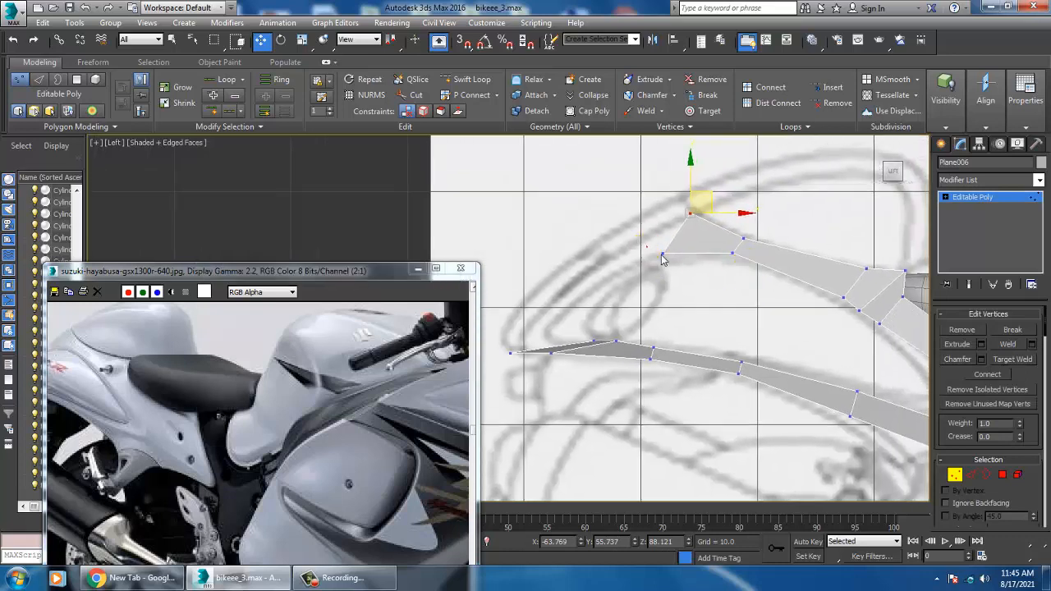
pyautogui.click(701, 243)
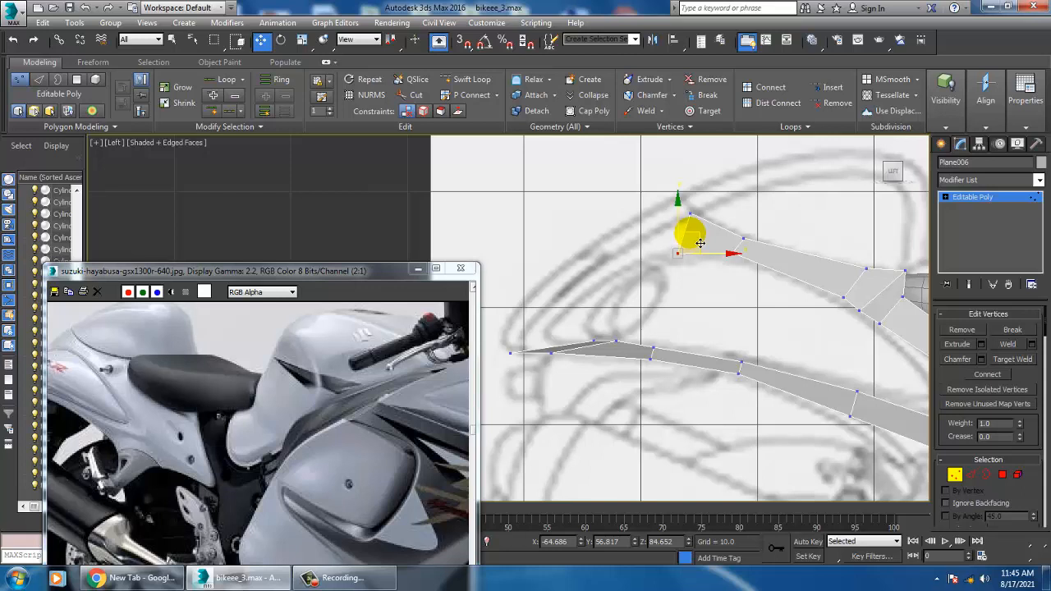
# Step: Extrude the upper arm's new end edge further rearward and slightly down toward the tail light
pyautogui.moveTo(736, 264); pyautogui.dragTo(704, 270, button='middle')
pyautogui.moveTo(632, 276); pyautogui.dragTo(713, 266, button='middle')
pyautogui.scroll(2, 654, 276)
pyautogui.click(972, 475)
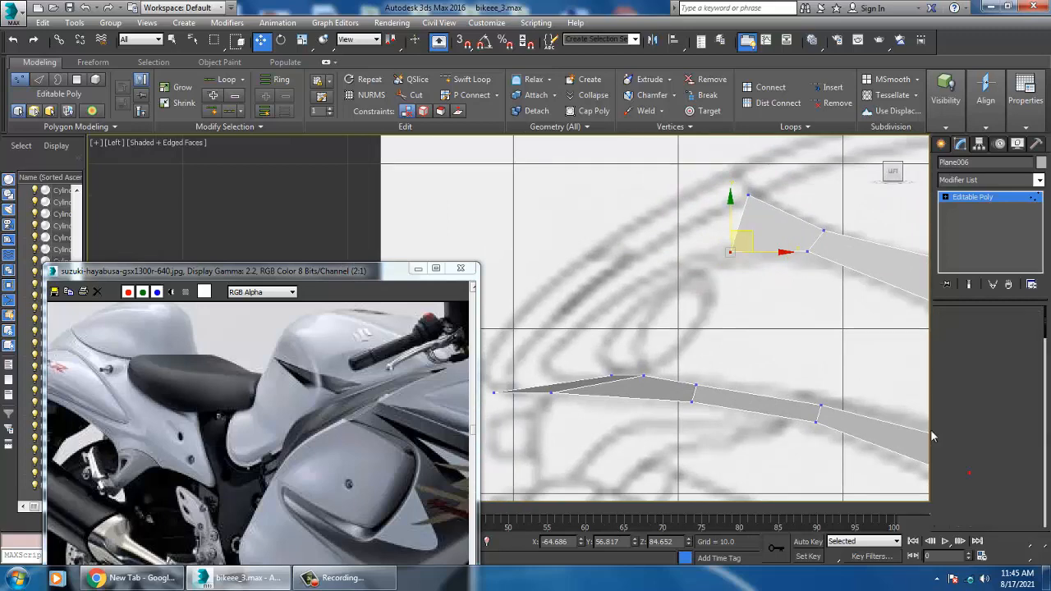
pyautogui.click(740, 220)
pyautogui.keyDown('shift'); pyautogui.moveTo(755, 220); pyautogui.dragTo(690, 236); pyautogui.keyUp('shift')
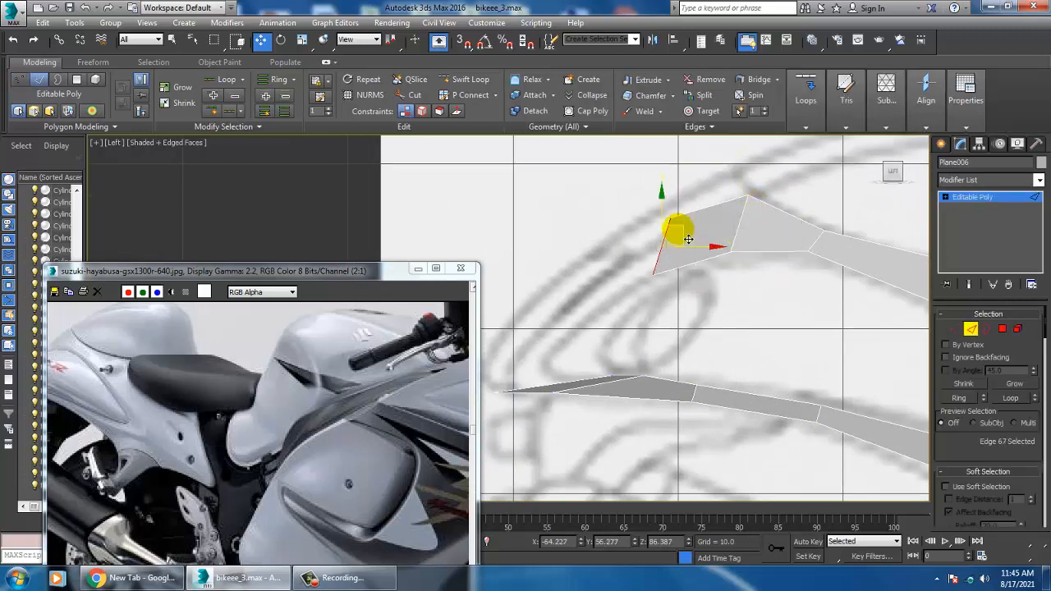
# Step: Move the newest segment's lower end vertex to about Y 60.632, Z 83.446 and its upper one to about Y 61.344, Z 85.179
pyautogui.scroll(4, 708, 291)
pyautogui.press('1')
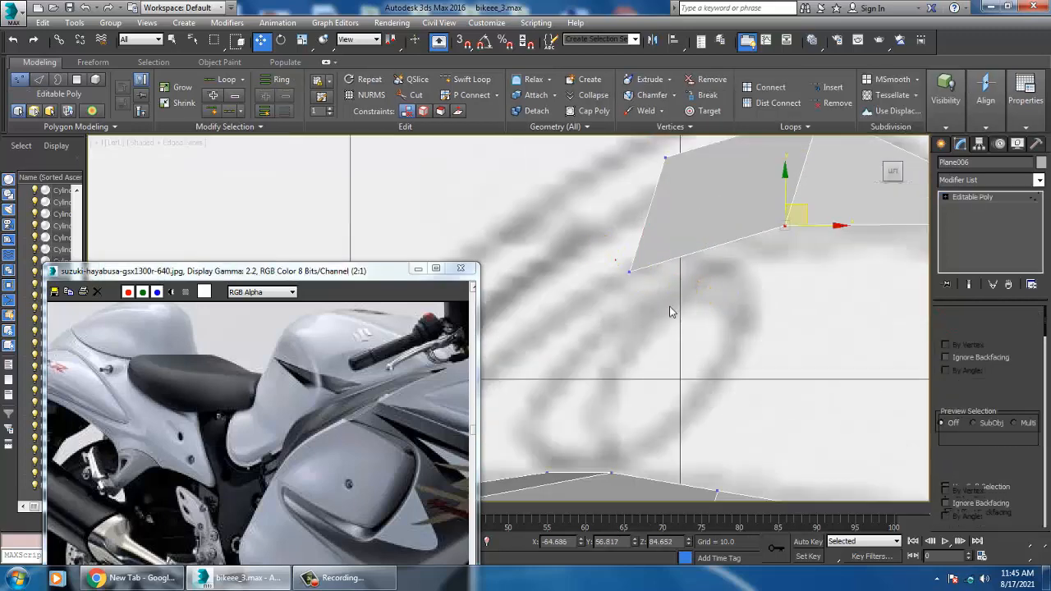
pyautogui.click(624, 267)
pyautogui.moveTo(672, 253); pyautogui.dragTo(674, 256)
pyautogui.moveTo(589, 261); pyautogui.dragTo(666, 304)
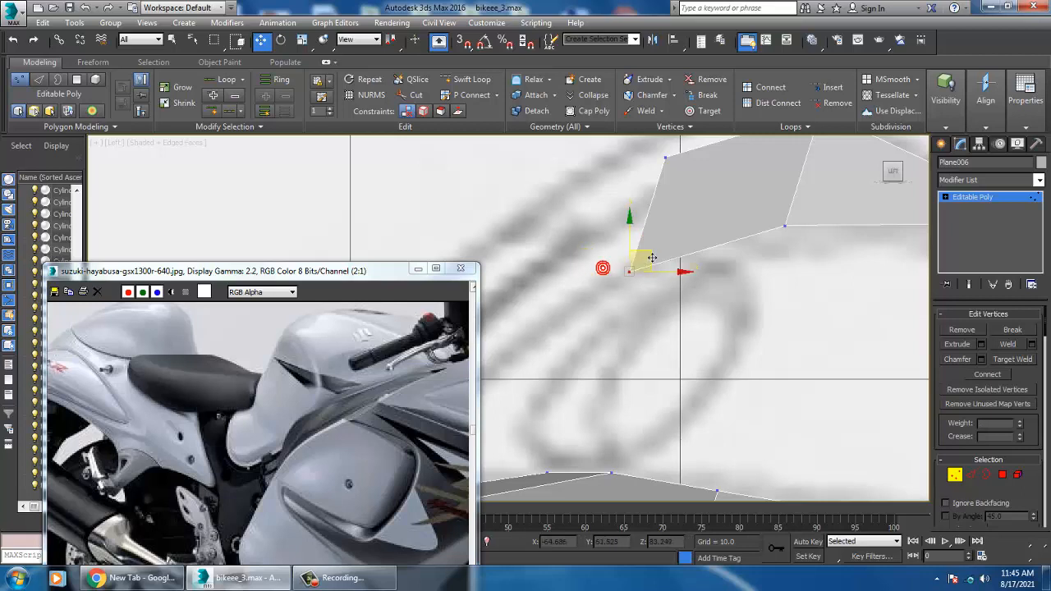
pyautogui.moveTo(652, 257); pyautogui.dragTo(682, 252)
pyautogui.moveTo(681, 235); pyautogui.dragTo(680, 262, button='middle')
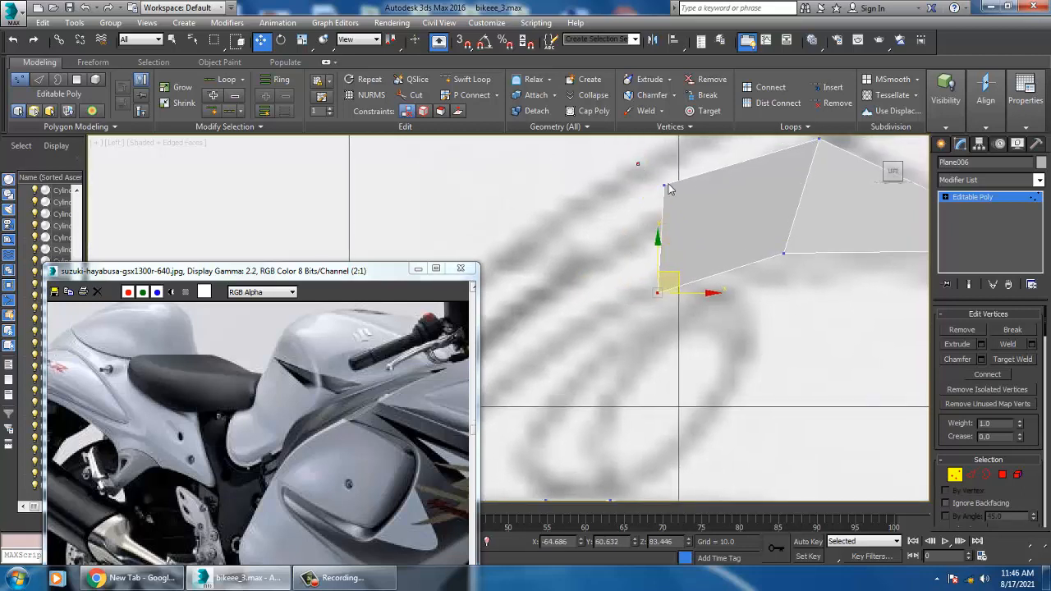
pyautogui.click(666, 185)
pyautogui.moveTo(686, 174); pyautogui.dragTo(657, 223)
pyautogui.scroll(-3, 738, 240)
pyautogui.moveTo(764, 245); pyautogui.dragTo(870, 257, button='middle')
pyautogui.scroll(-3, 657, 241)
pyautogui.scroll(3, 671, 241)
pyautogui.scroll(-1, 714, 283)
pyautogui.scroll(1, 718, 290)
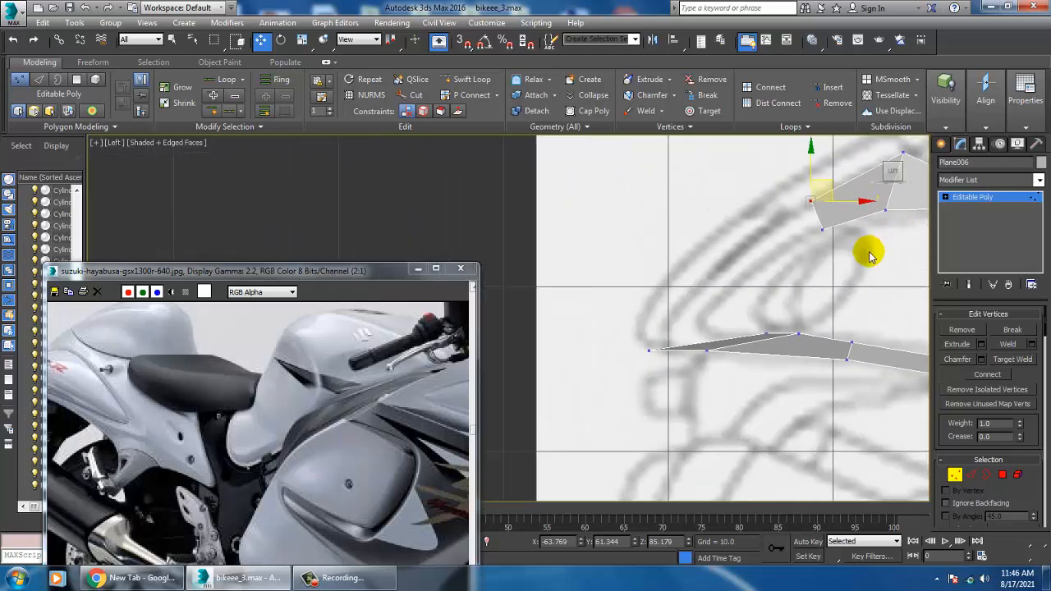
# Step: In the Top view, move the upper arm's end vertices inward to about X -62.214 and the previous segment's lower vertex to about X -63.85
pyautogui.moveTo(807, 335); pyautogui.dragTo(786, 293, button='middle')
pyautogui.scroll(2, 768, 294)
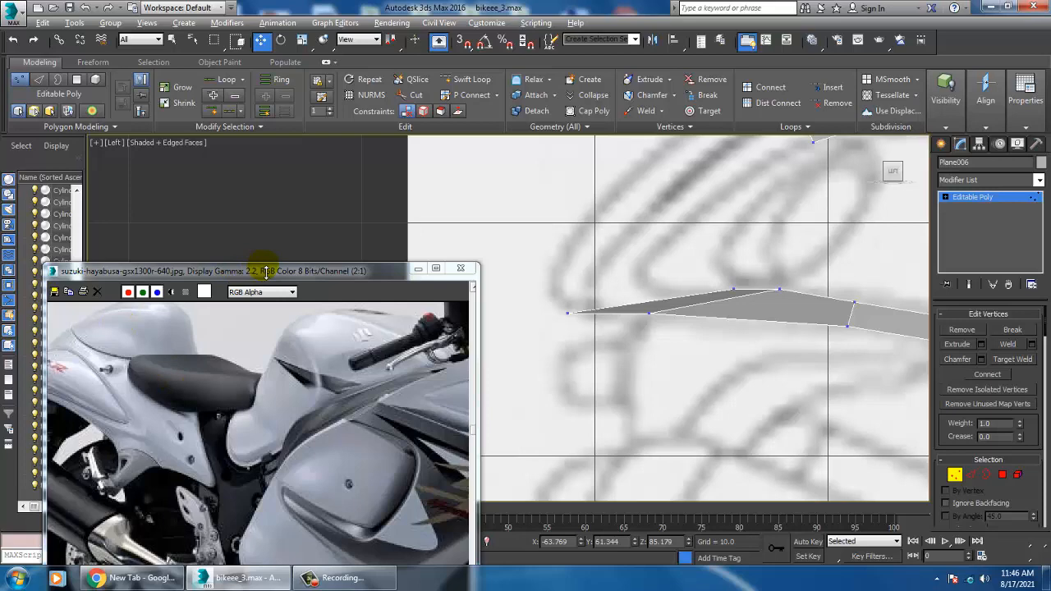
pyautogui.hotkey('alt', 'w')
pyautogui.middleClick(324, 232)
pyautogui.hotkey('alt', 'w')
pyautogui.moveTo(644, 160); pyautogui.dragTo(710, 296, button='middle')
pyautogui.scroll(2, 621, 310)
pyautogui.scroll(2, 702, 246)
pyautogui.moveTo(702, 246); pyautogui.dragTo(706, 268, button='middle')
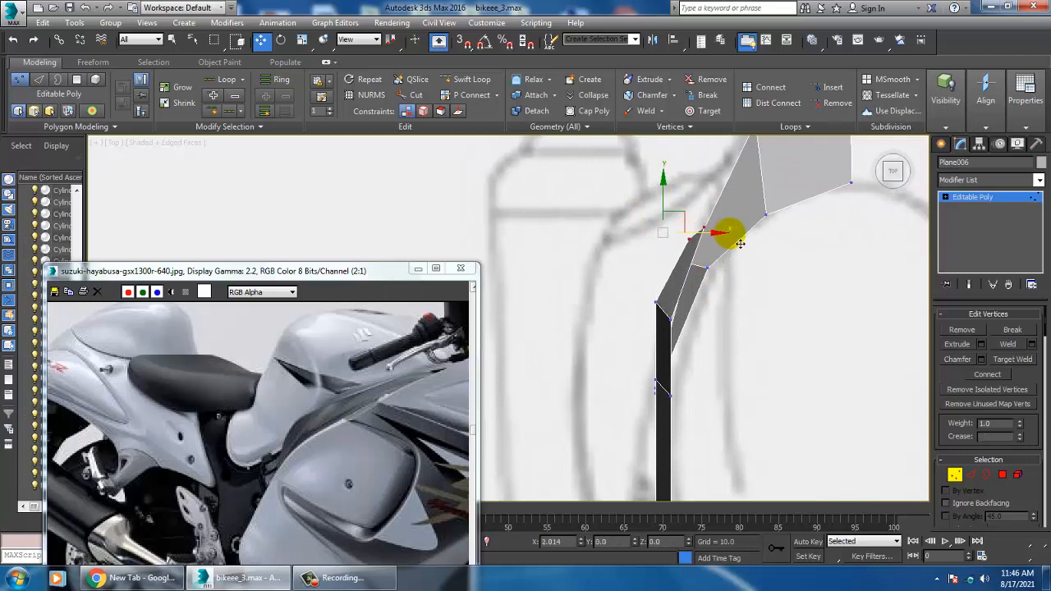
pyautogui.scroll(2, 654, 344)
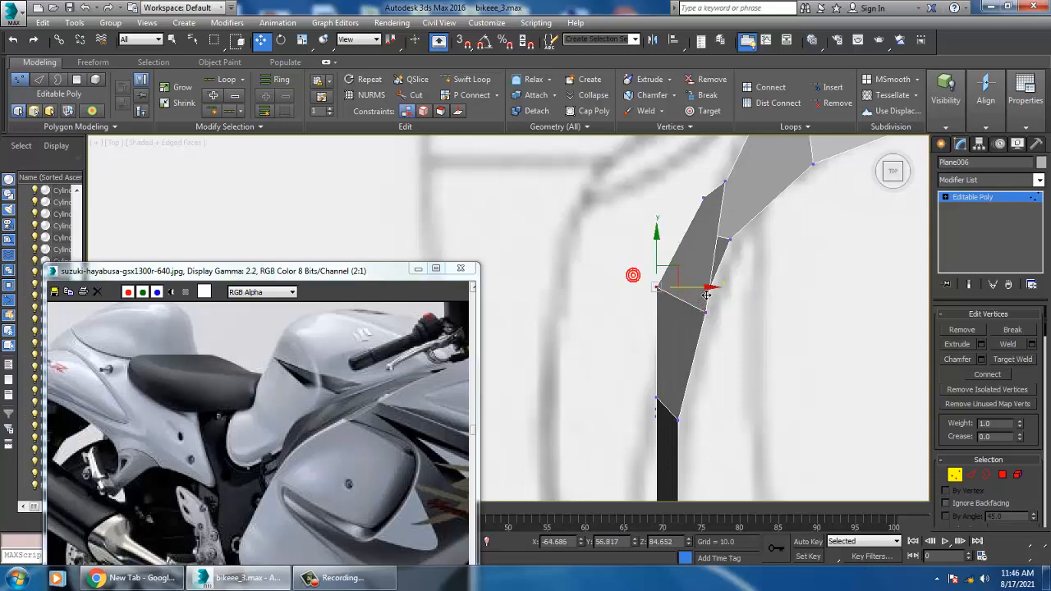
pyautogui.moveTo(726, 295); pyautogui.dragTo(727, 295)
# Step: In the Left view, extrude the upper arm's end edge rearward and down along the tail outline to about Y 65.165, Z 81.828
pyautogui.hotkey('alt', 'w')
pyautogui.middleClick(747, 371)
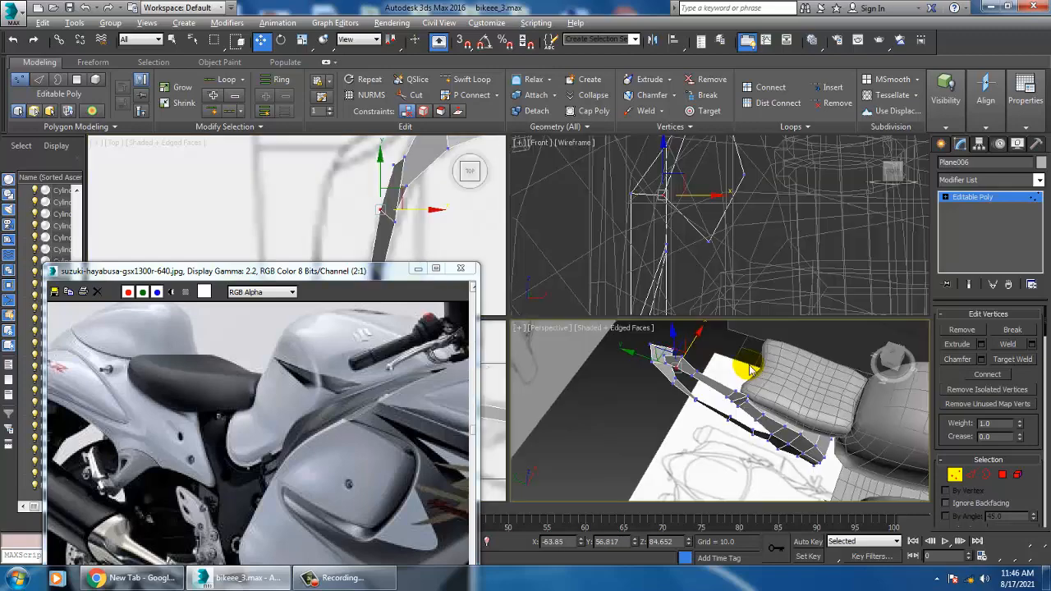
pyautogui.hotkey('alt', 'w')
pyautogui.keyDown('alt'); pyautogui.moveTo(640, 360); pyautogui.dragTo(669, 336, button='middle'); pyautogui.keyUp('alt')
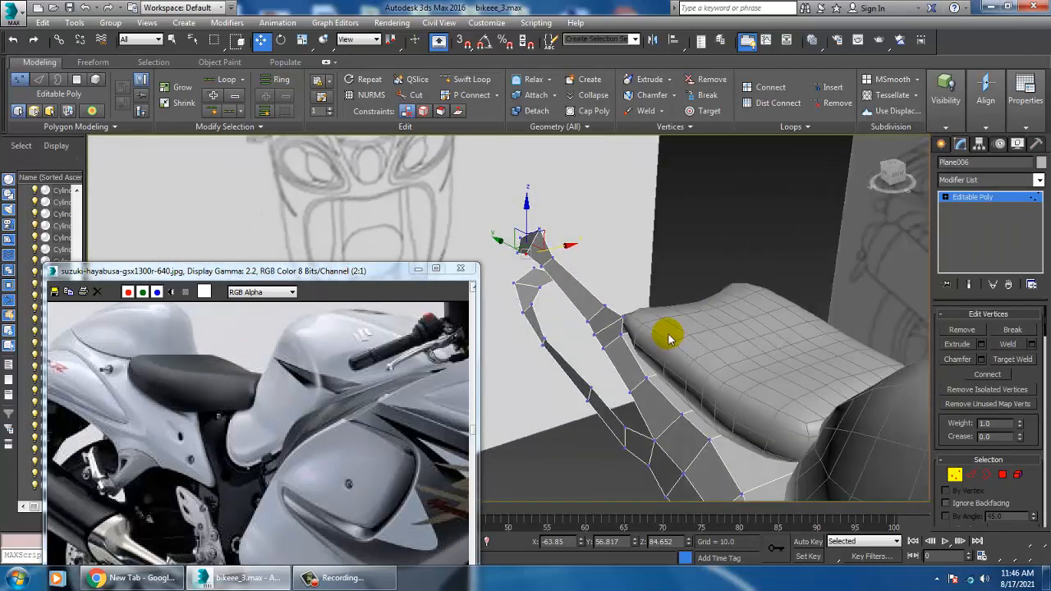
pyautogui.scroll(3, 624, 329)
pyautogui.hotkey('alt', 'w')
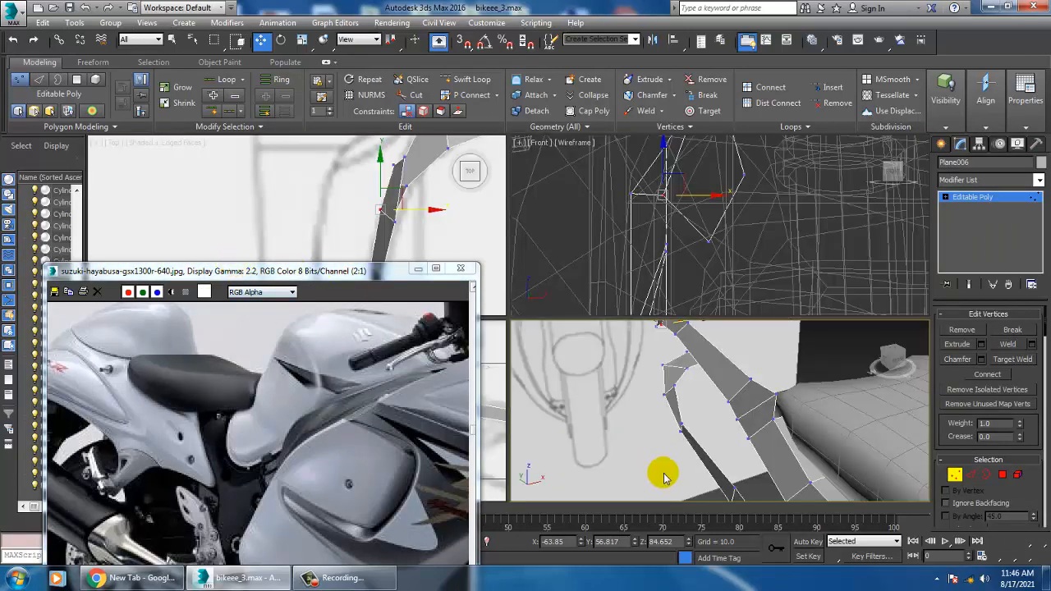
pyautogui.rightClick(496, 449)
pyautogui.hotkey('alt', 'w')
pyautogui.moveTo(706, 346)
pyautogui.mouseDown(button='middle')
pyautogui.moveTo(758, 337)
pyautogui.moveTo(673, 335)
pyautogui.moveTo(703, 351)
pyautogui.mouseUp(button='middle')
pyautogui.scroll(-5, 761, 328)
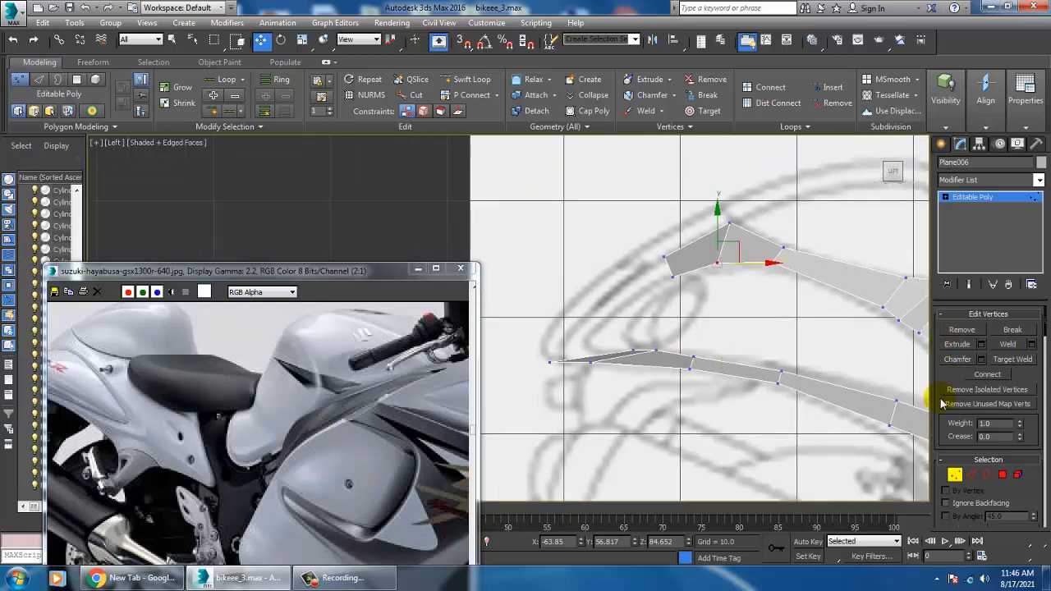
pyautogui.click(975, 477)
pyautogui.click(683, 255)
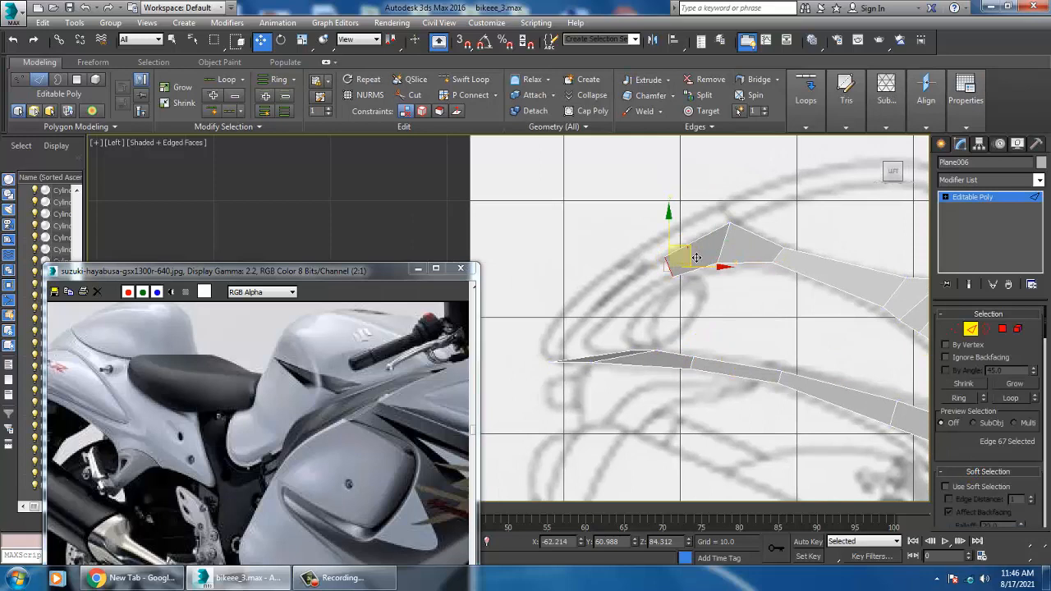
pyautogui.click(648, 303)
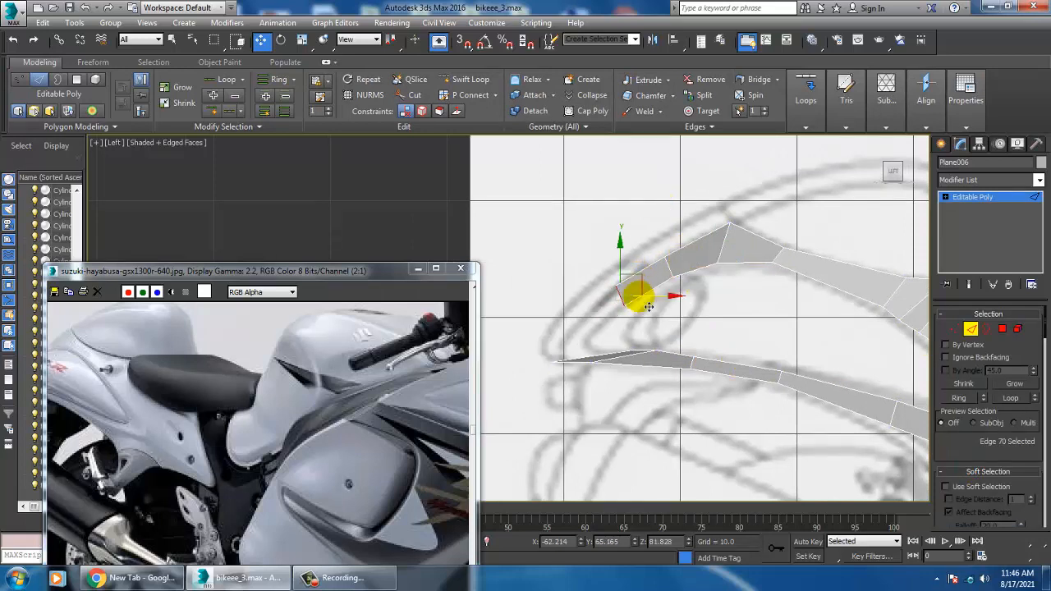
# Step: Rotate the new end edge square to the tail outline and extrude it further down and rearward to about Y 68.436, Z 78.837
pyautogui.scroll(2, 649, 302)
pyautogui.press('e')
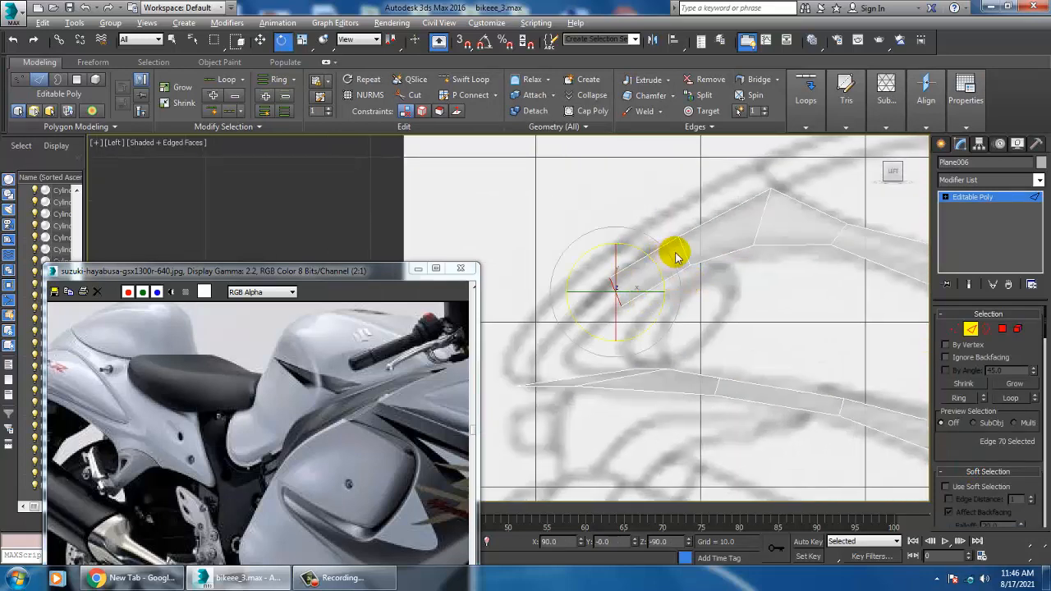
pyautogui.moveTo(672, 257); pyautogui.dragTo(673, 253)
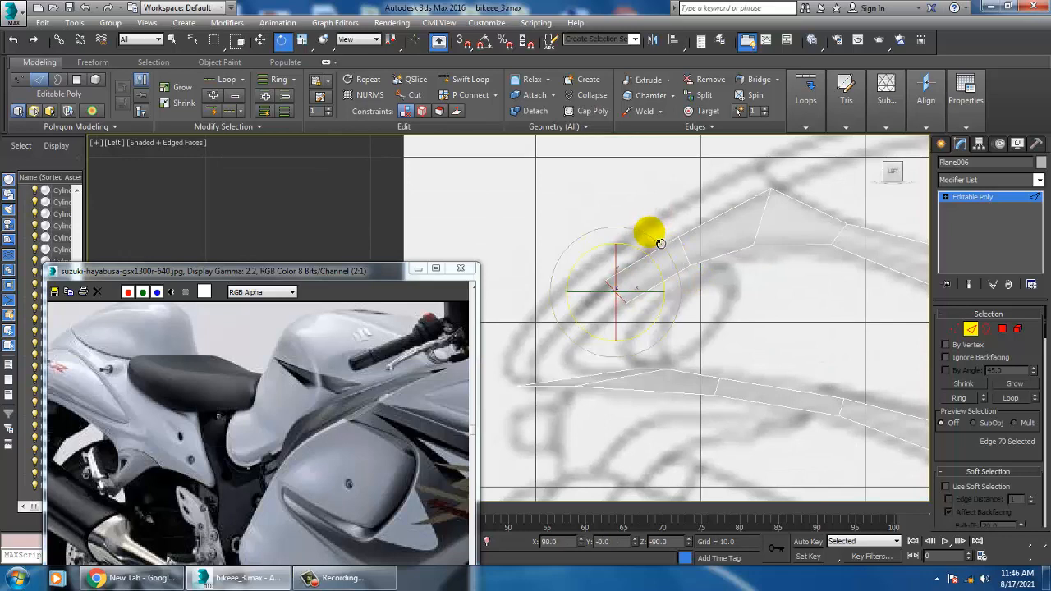
pyautogui.press('w')
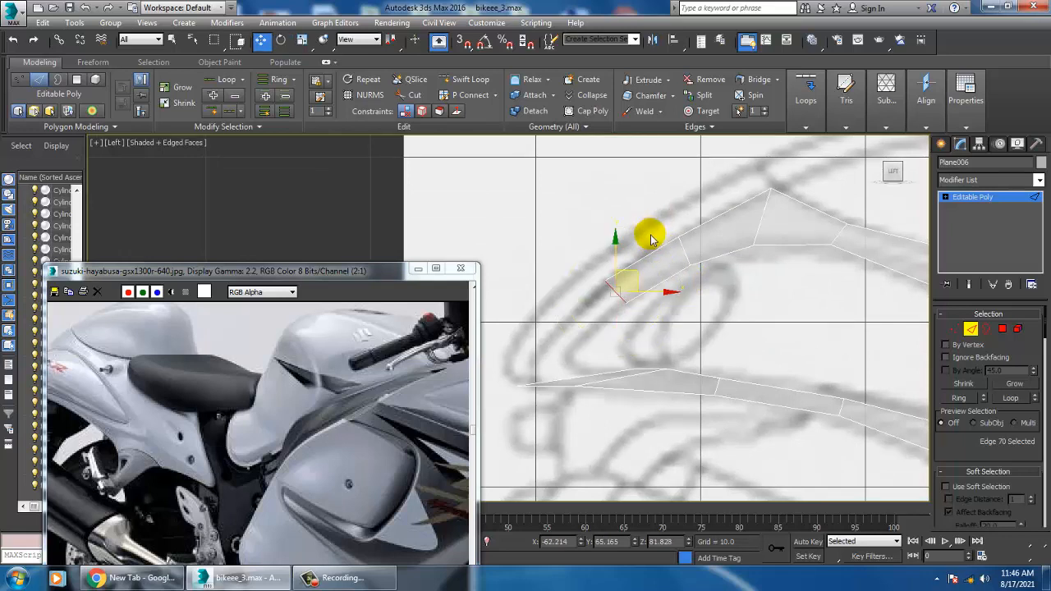
pyautogui.moveTo(689, 309); pyautogui.dragTo(742, 282, button='middle')
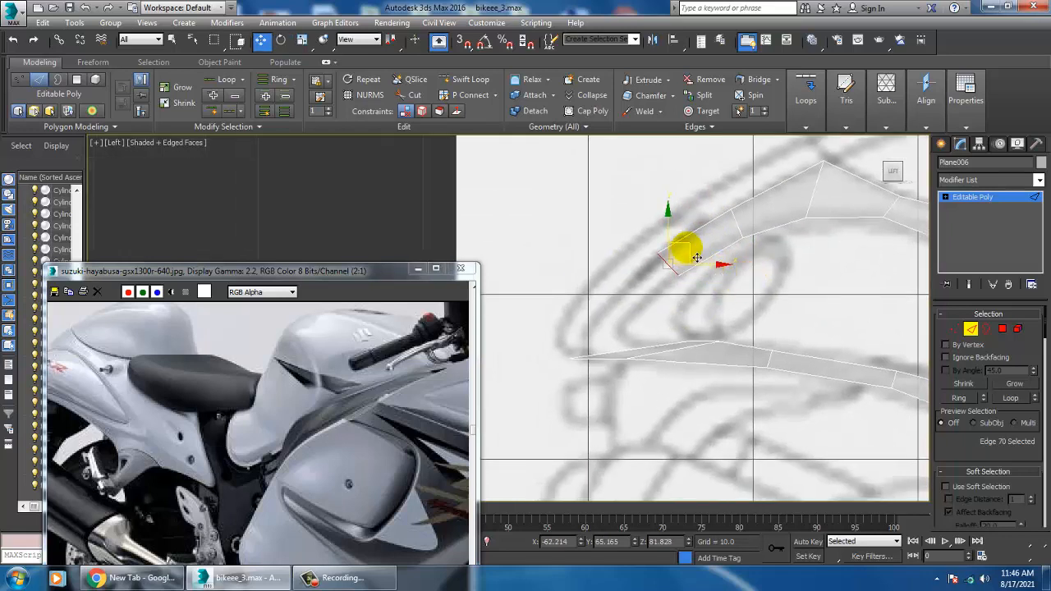
pyautogui.keyDown('shift'); pyautogui.moveTo(686, 246); pyautogui.dragTo(640, 302); pyautogui.keyUp('shift')
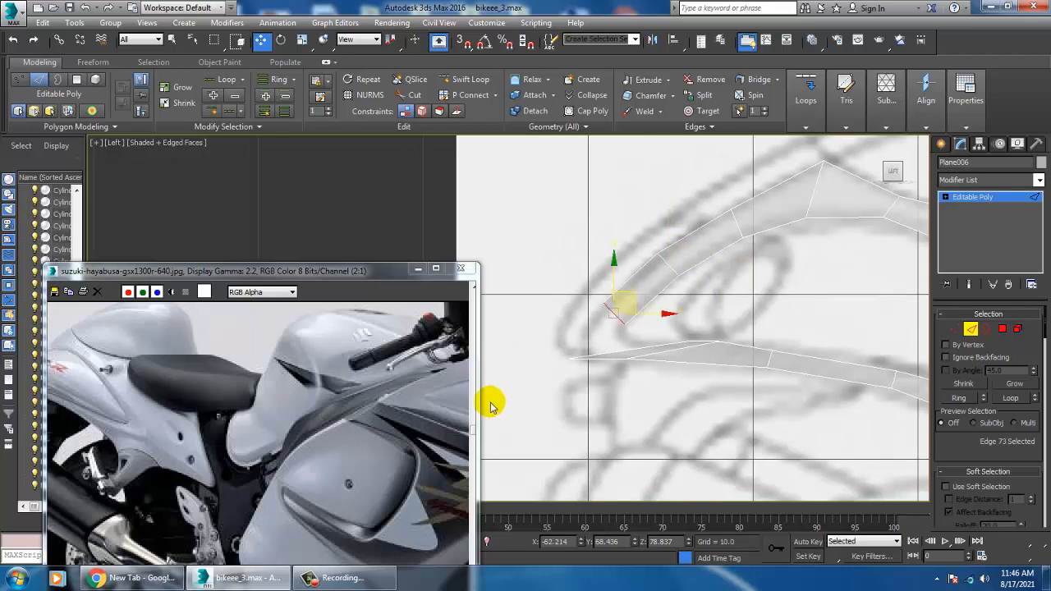
# Step: Move the lower arm's upper rear vertex to about Y 67.27, Z 77.556 and its tip vertex to about Y 70.623, Z 76.488
pyautogui.moveTo(675, 394); pyautogui.dragTo(704, 390, button='middle')
pyautogui.scroll(2, 698, 385)
pyautogui.press('1')
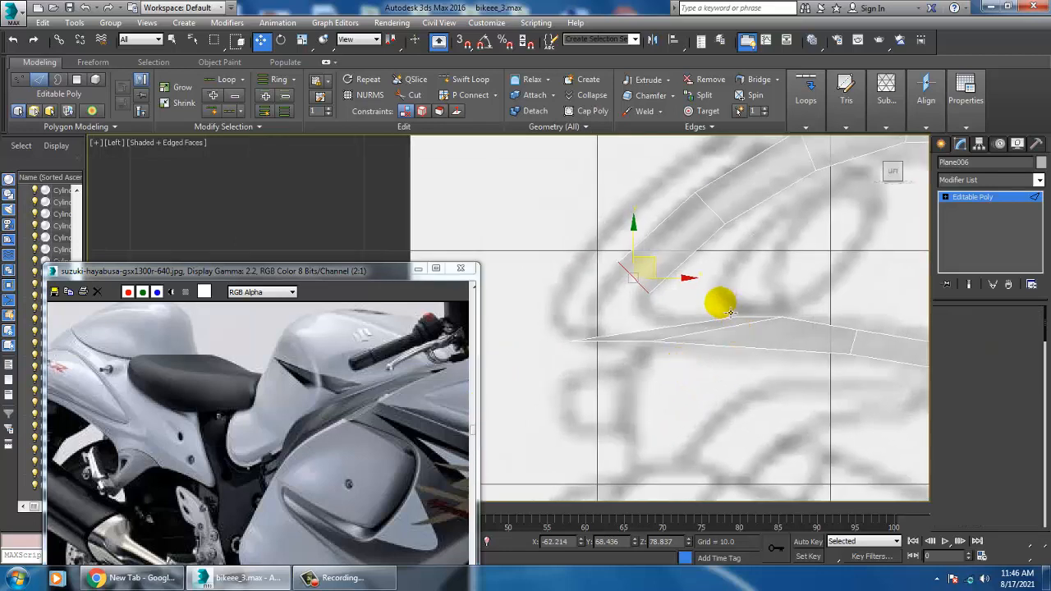
pyautogui.click(736, 317)
pyautogui.moveTo(757, 307); pyautogui.dragTo(681, 298)
pyautogui.moveTo(653, 321); pyautogui.dragTo(659, 322, button='middle')
pyautogui.moveTo(550, 353); pyautogui.dragTo(615, 317)
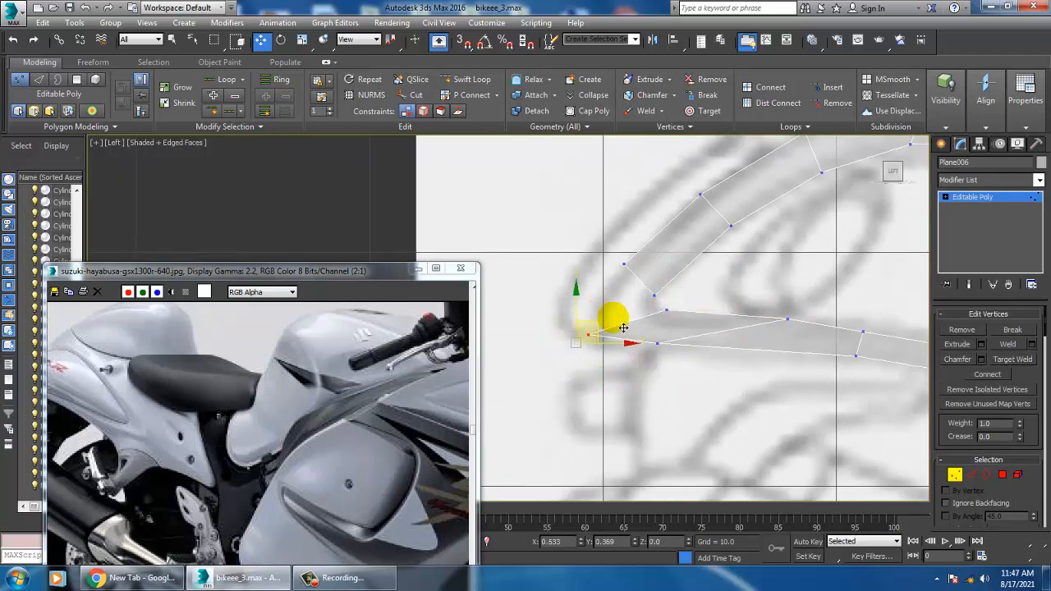
# Step: Try to target-weld the lower arm's upper rear vertex and tip vertex to the upper arm's two end vertices
pyautogui.click(668, 312)
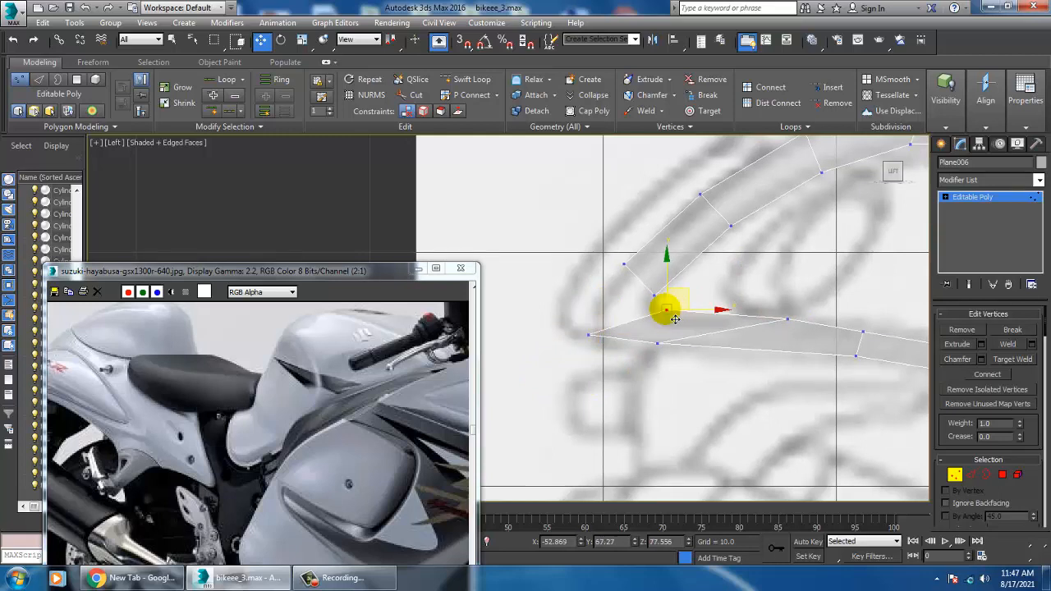
pyautogui.click(1012, 360)
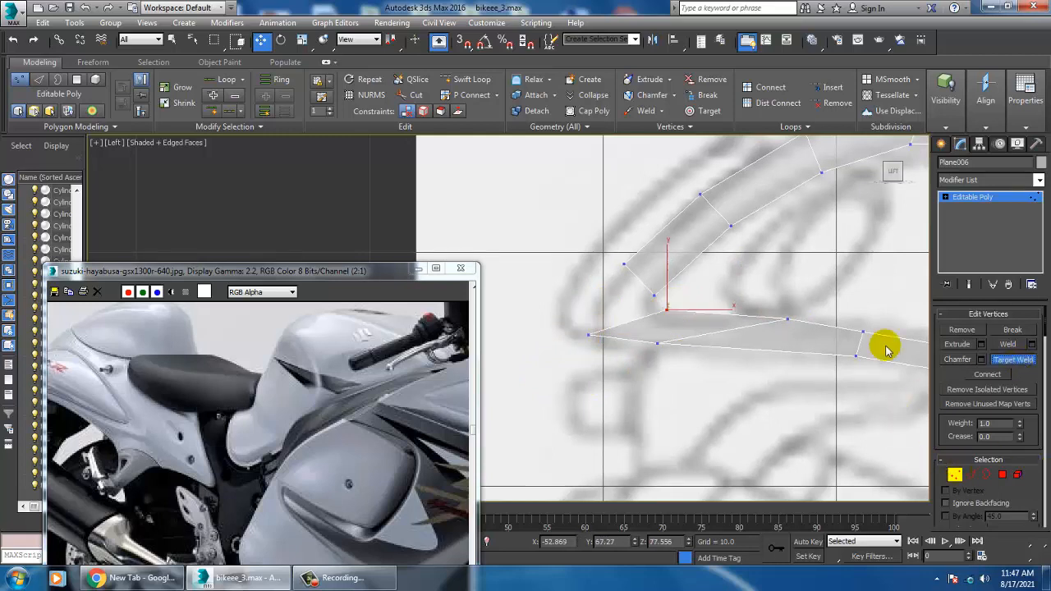
pyautogui.click(665, 309)
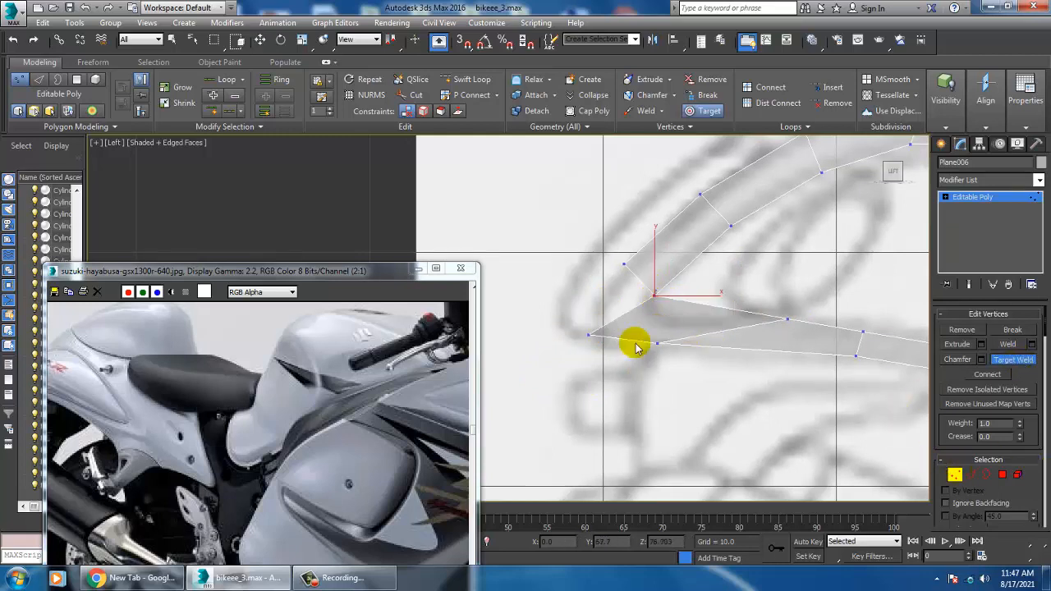
pyautogui.click(589, 336)
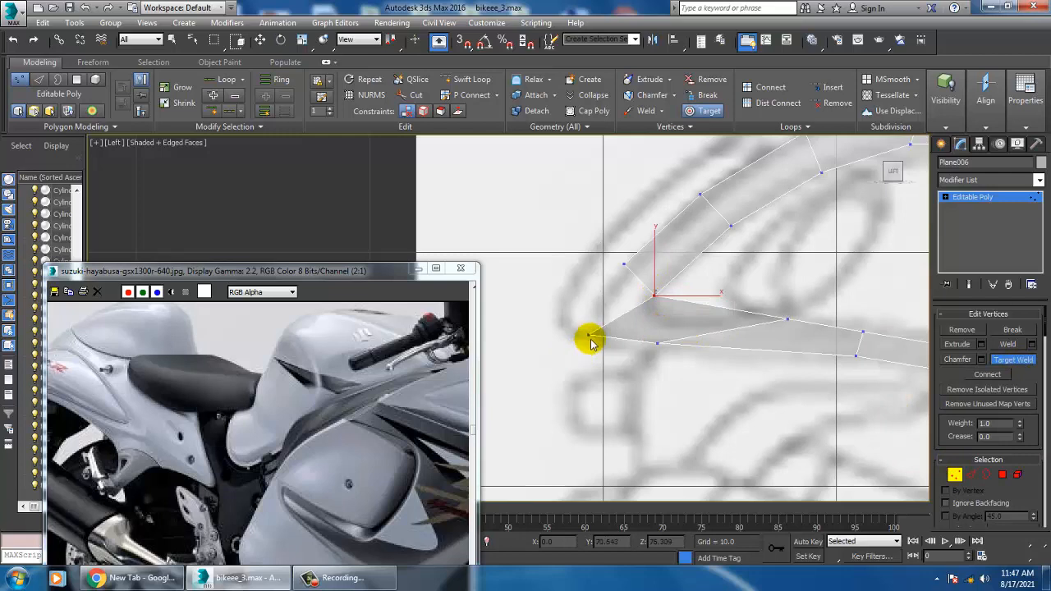
pyautogui.click(622, 264)
pyautogui.moveTo(666, 295); pyautogui.dragTo(647, 286, button='middle')
pyautogui.hotkey('ctrl', 'z')
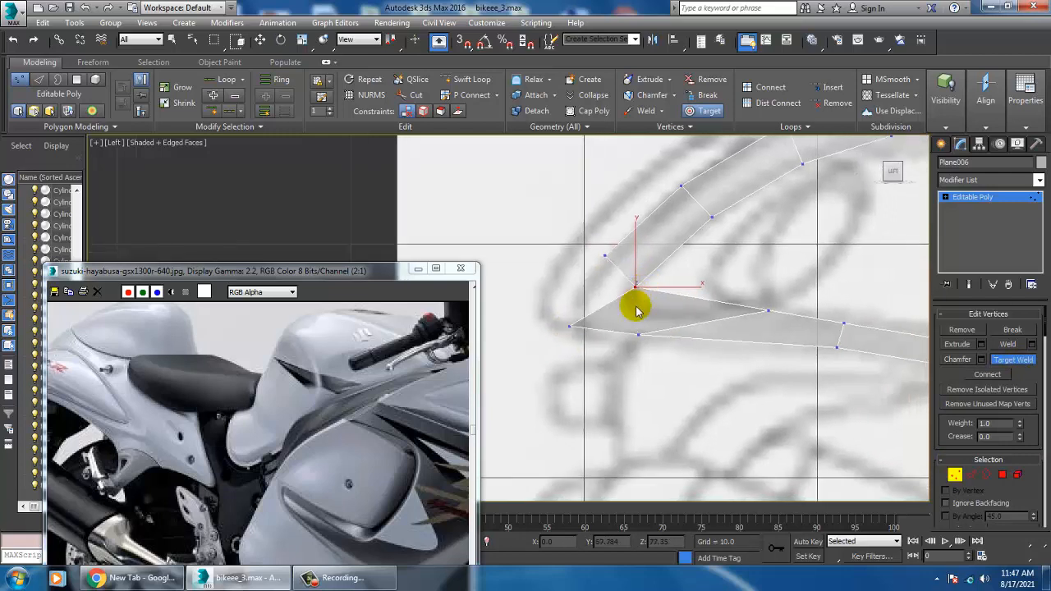
# Step: In the Perspective view, try shifting the lower arm's tip vertex sideways toward the upper arm, to about X -52.963
pyautogui.press('w')
pyautogui.hotkey('alt', 'w')
pyautogui.middleClick(779, 408)
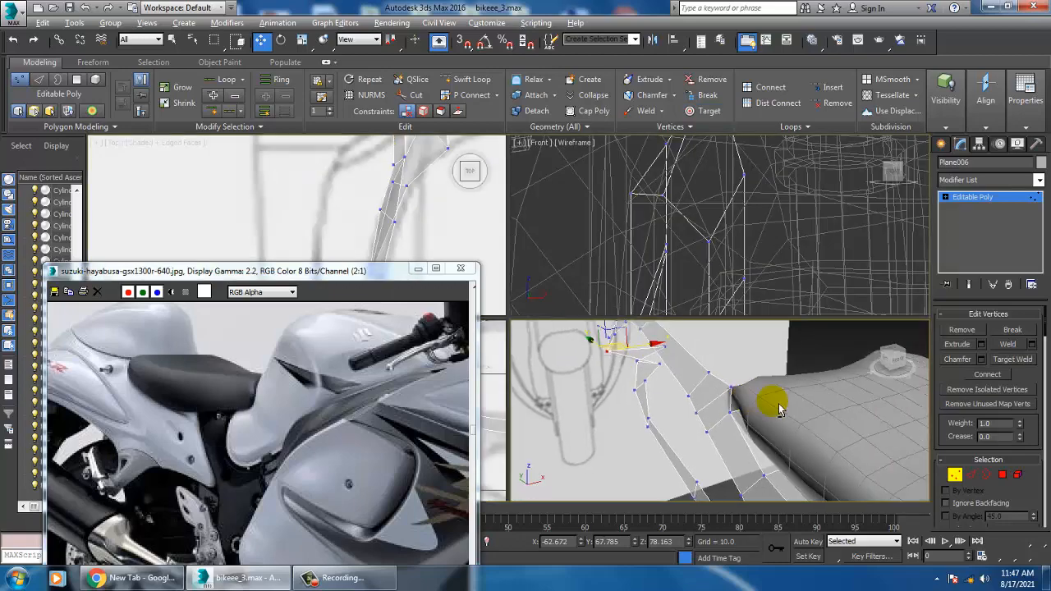
pyautogui.hotkey('alt', 'w')
pyautogui.scroll(-4, 760, 352)
pyautogui.moveTo(757, 351)
pyautogui.keyDown('alt'); pyautogui.mouseDown(button='middle')
pyautogui.moveTo(753, 275)
pyautogui.moveTo(755, 312)
pyautogui.moveTo(792, 300)
pyautogui.moveTo(849, 328)
pyautogui.moveTo(733, 338)
pyautogui.moveTo(763, 347)
pyautogui.mouseUp(button='middle'); pyautogui.keyUp('alt')
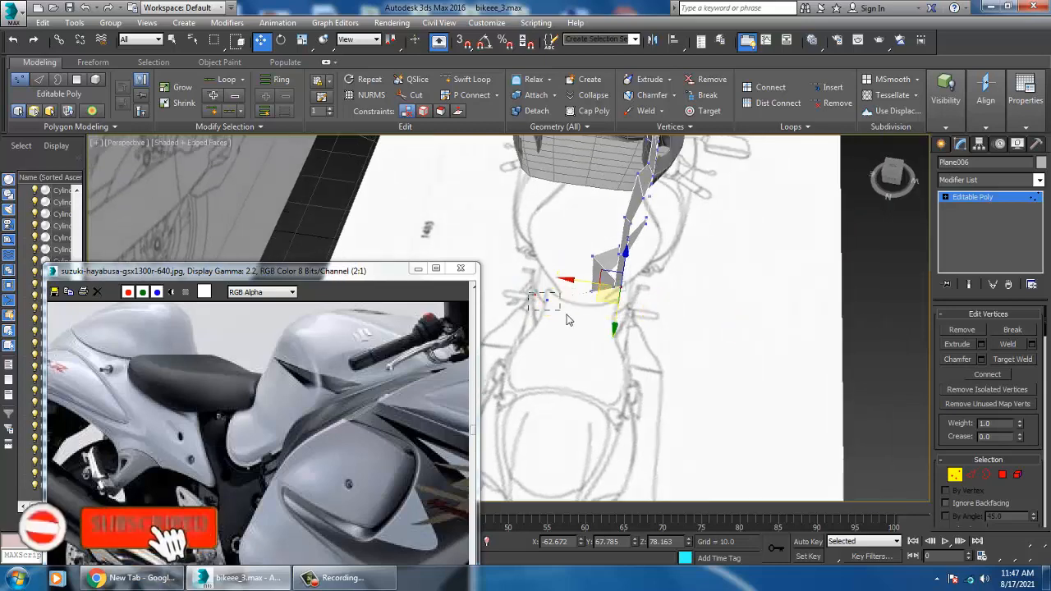
pyautogui.click(530, 301)
pyautogui.moveTo(511, 301); pyautogui.dragTo(560, 301)
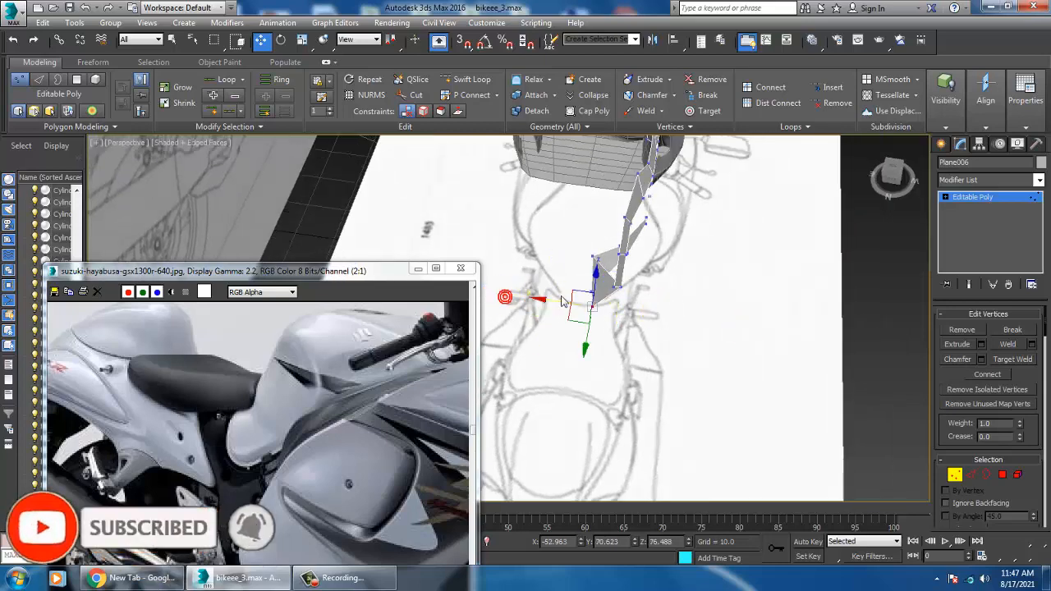
# Step: Undo the tip vertex's sideways move and the preceding vertex edits at the rear ends of the two arms
pyautogui.keyDown('alt'); pyautogui.moveTo(561, 301); pyautogui.dragTo(773, 323, button='middle'); pyautogui.keyUp('alt')
pyautogui.hotkey('ctrl', 'z')
pyautogui.hotkey('ctrl', 'z')
pyautogui.hotkey('ctrl', 'z')
pyautogui.hotkey('ctrl', 'z')
pyautogui.hotkey('ctrl', 'z')
pyautogui.hotkey('ctrl', 'z')
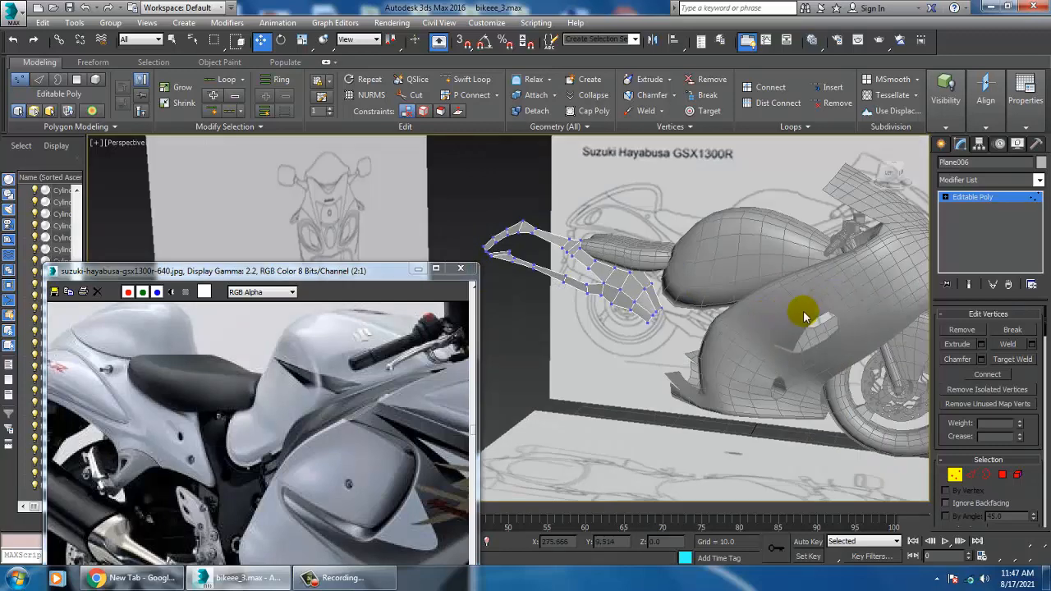
# Step: Leave vertex editing on the side panel and deselect it with the whole bike in view
pyautogui.click(985, 201)
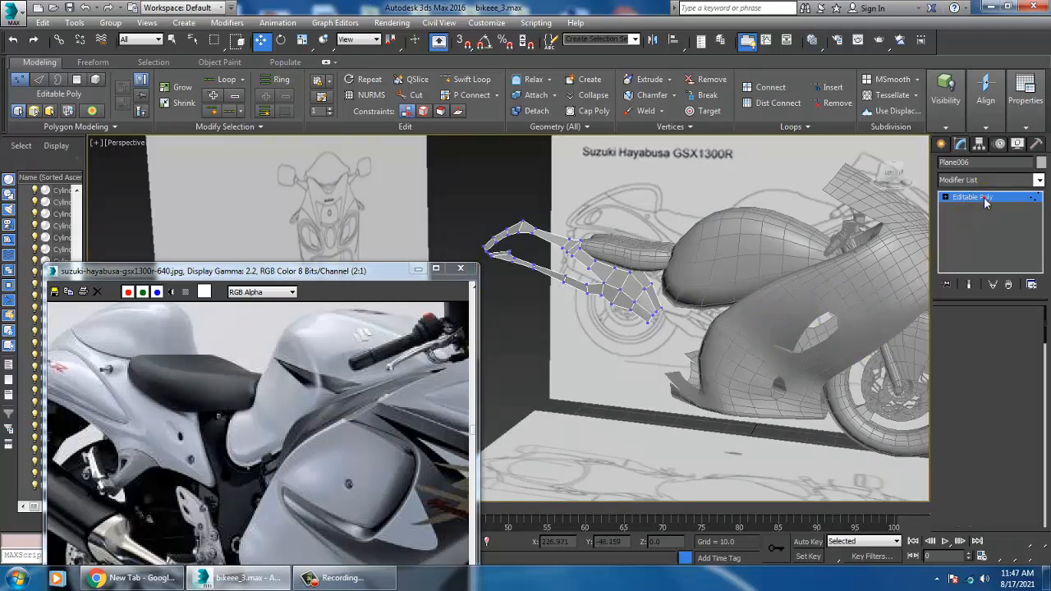
pyautogui.keyDown('alt'); pyautogui.moveTo(575, 422); pyautogui.dragTo(777, 390, button='middle'); pyautogui.keyUp('alt')
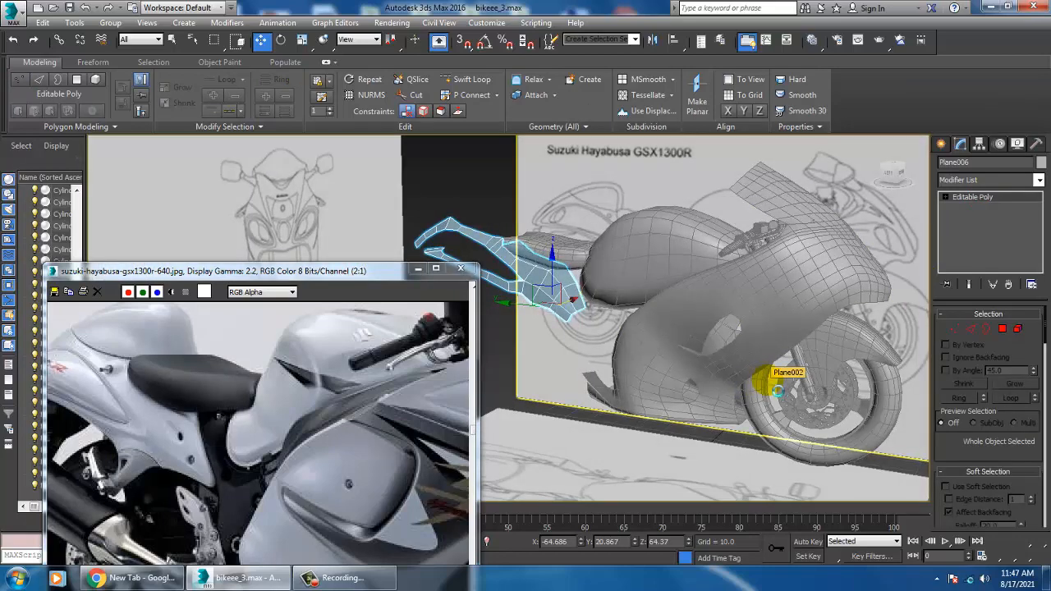
pyautogui.click(470, 188)
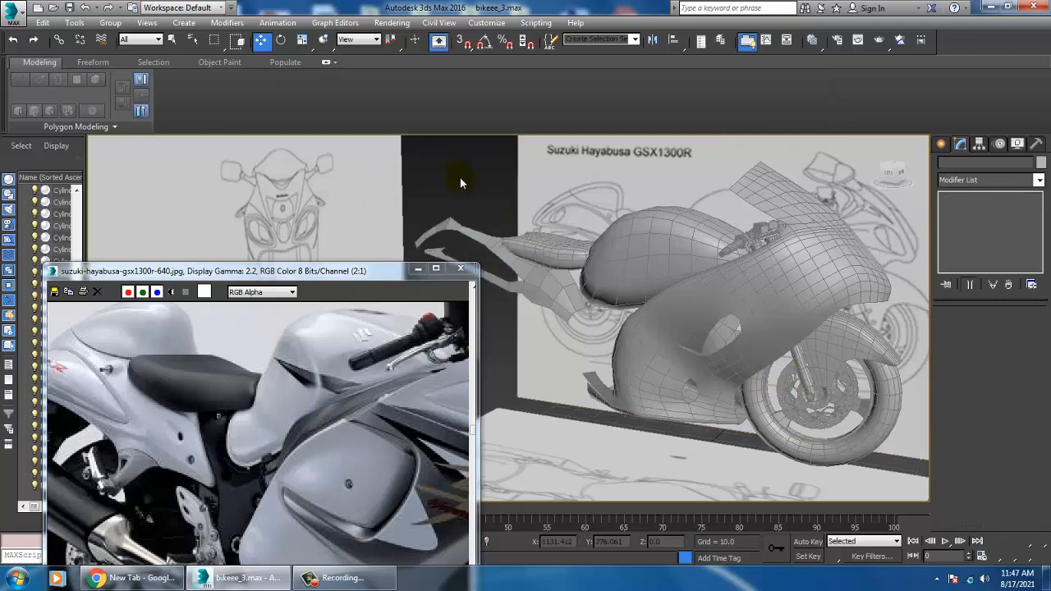